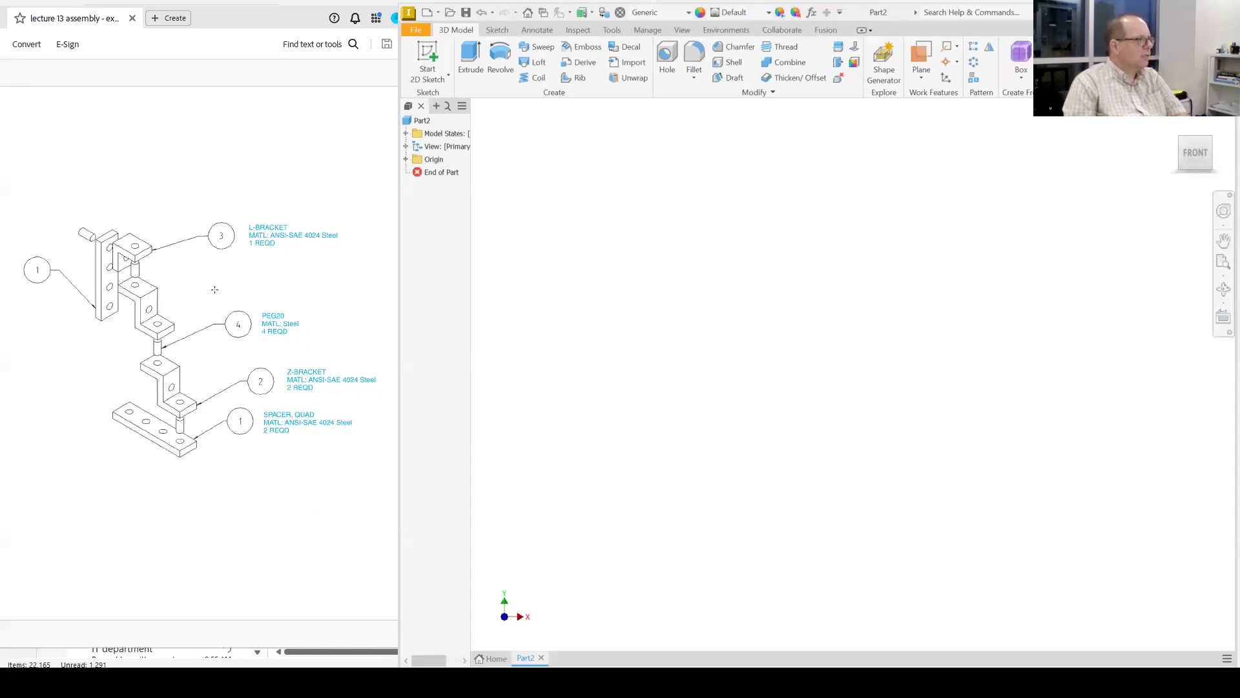
Step: Look through the PDF drawing at the exploded assembly and the dimensioned triple spacer and Z-bracket
scroll(214, 289, down, 5)
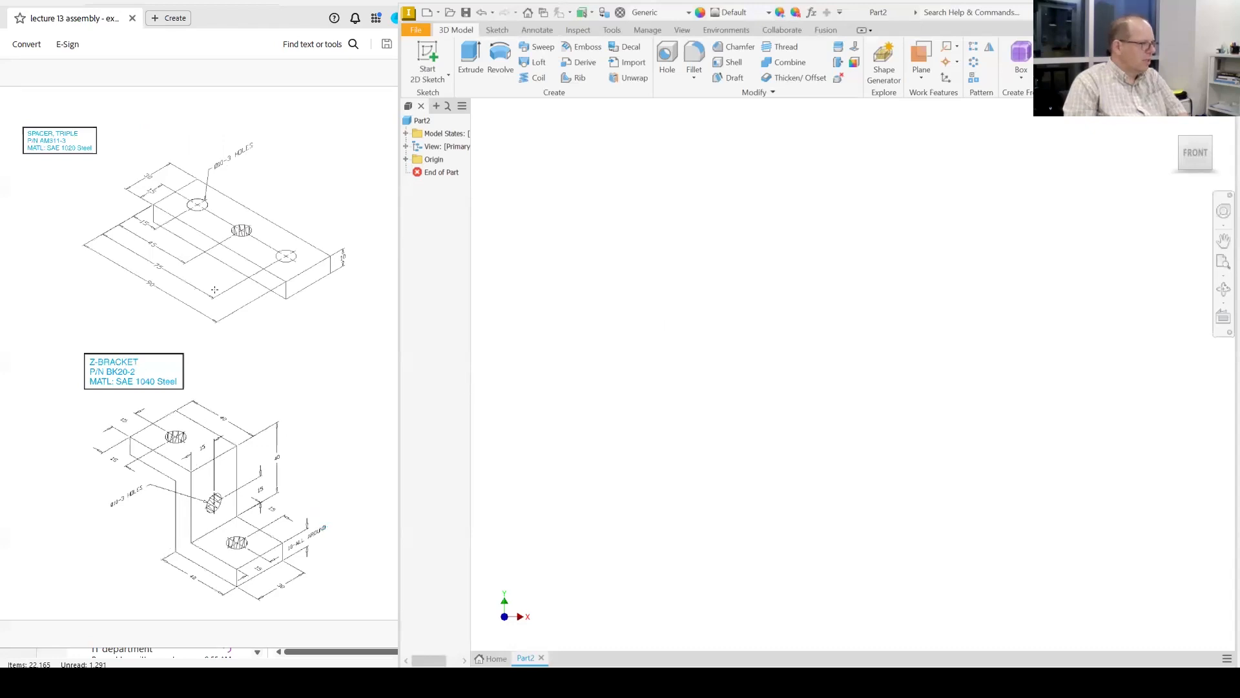
scroll(214, 289, down, 5)
scroll(215, 291, up, 5)
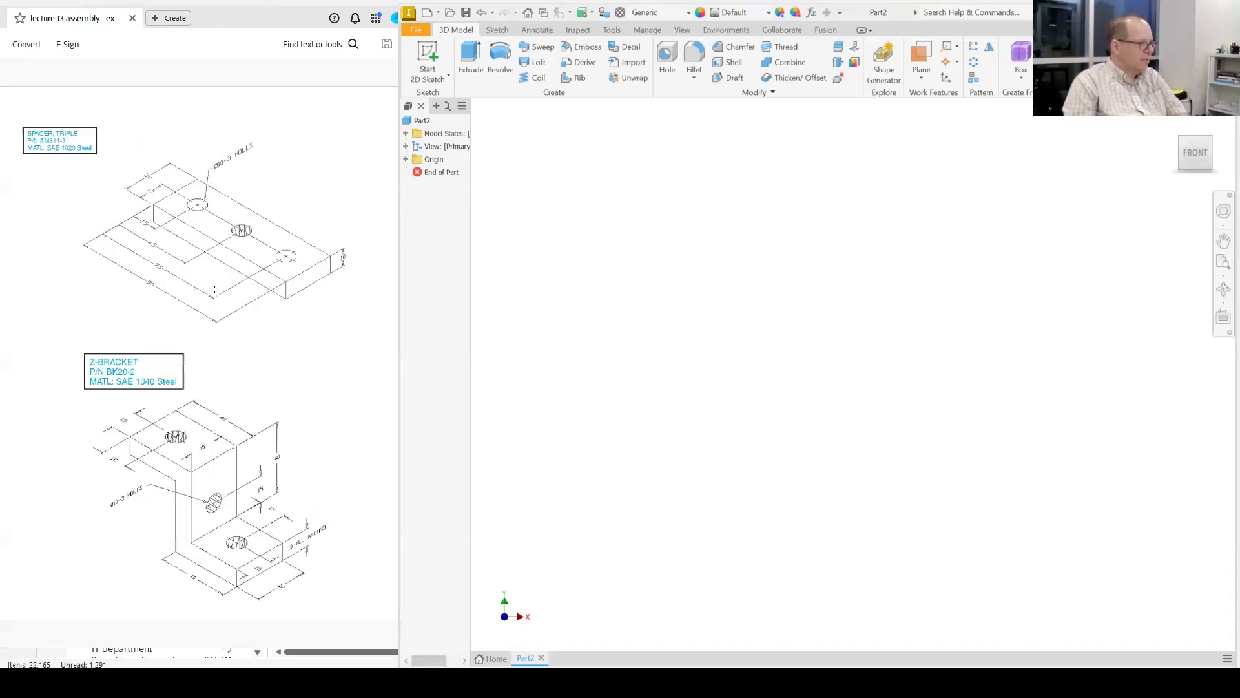
scroll(214, 289, up, 10)
scroll(214, 290, down, 5)
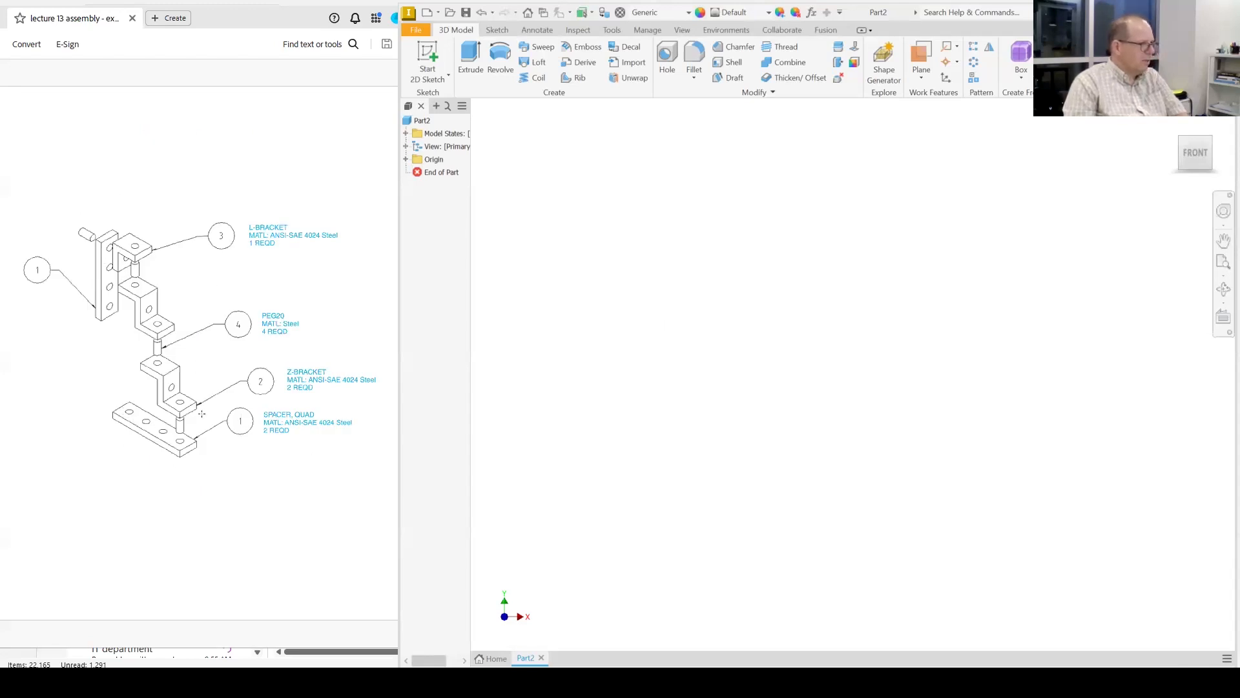
scroll(202, 414, down, 5)
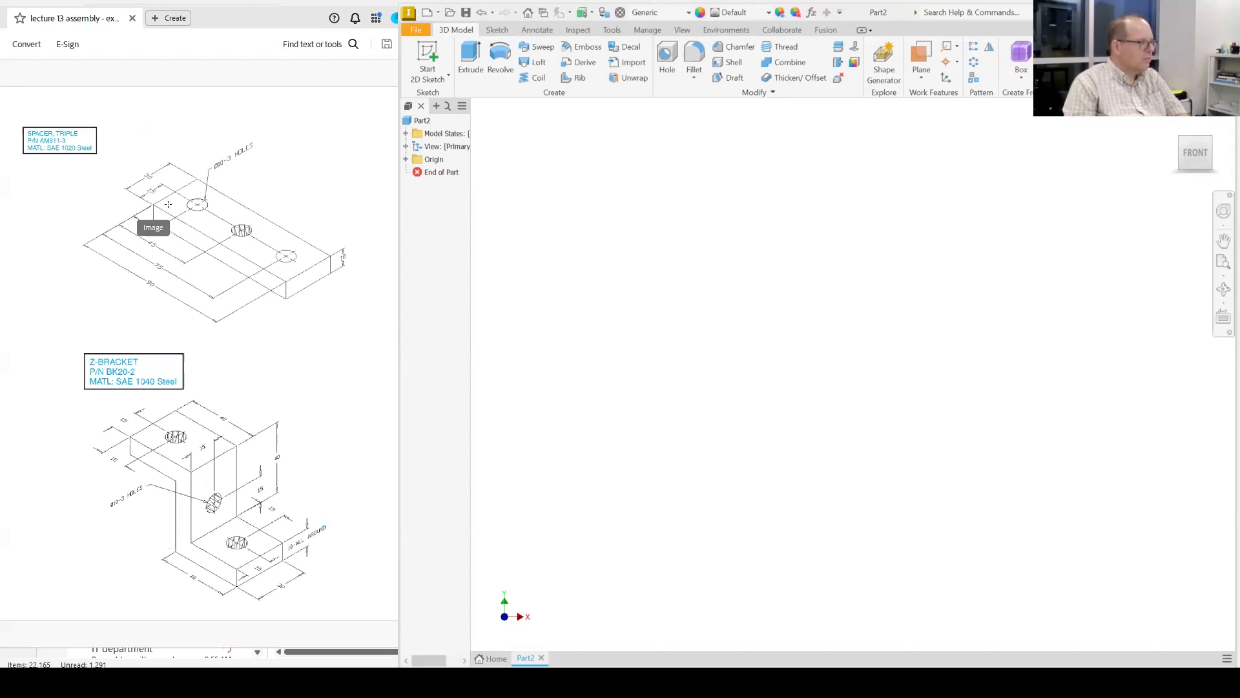
Step: Start a 2D sketch on the horizontal XZ plane and draw a 120 by 30 mm rectangle from the origin
click(423, 62)
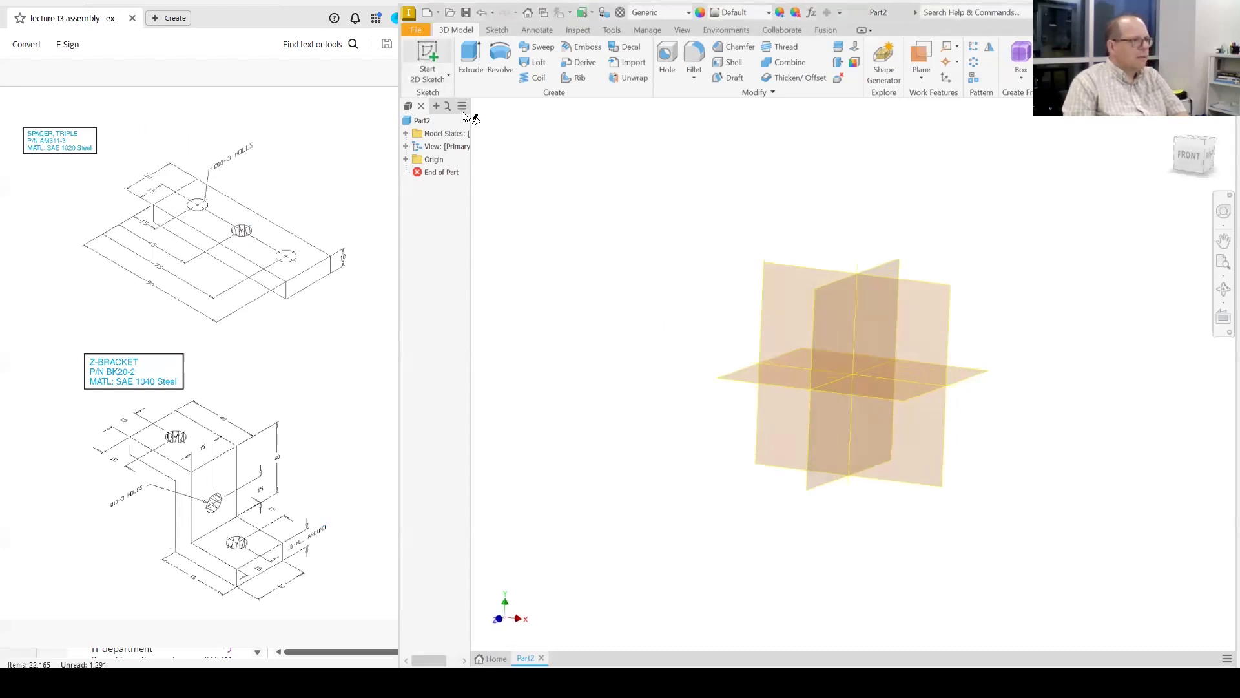
click(839, 395)
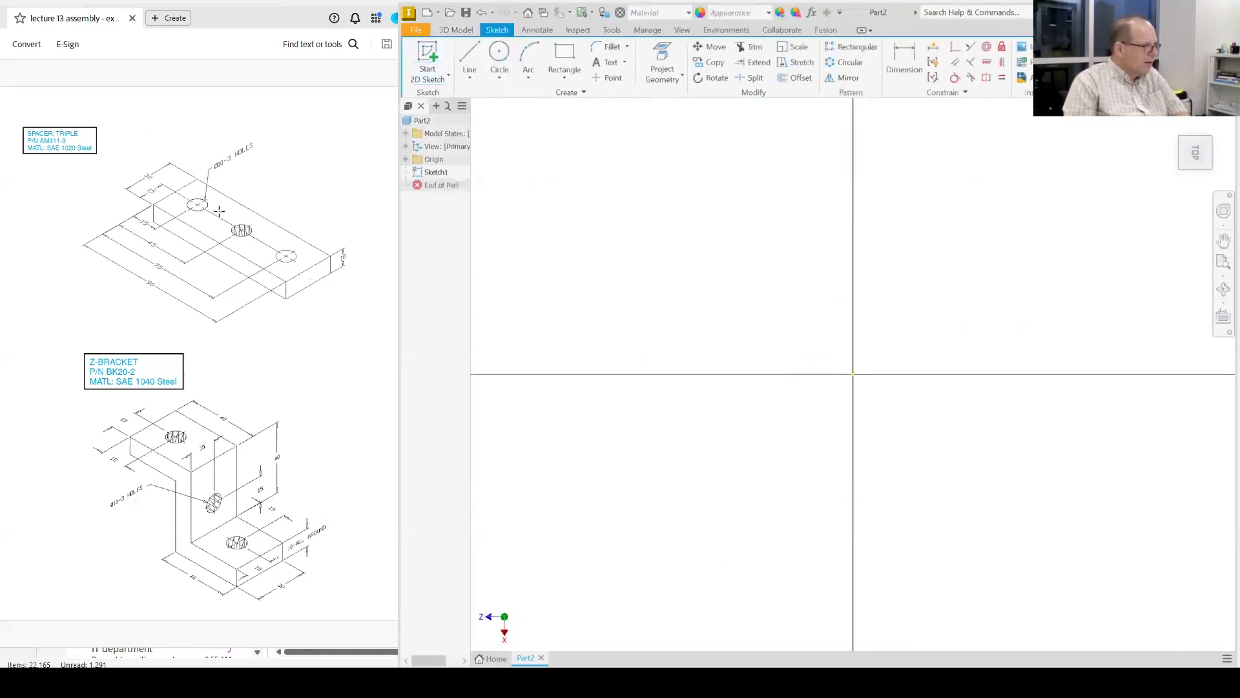
scroll(289, 284, down, 3)
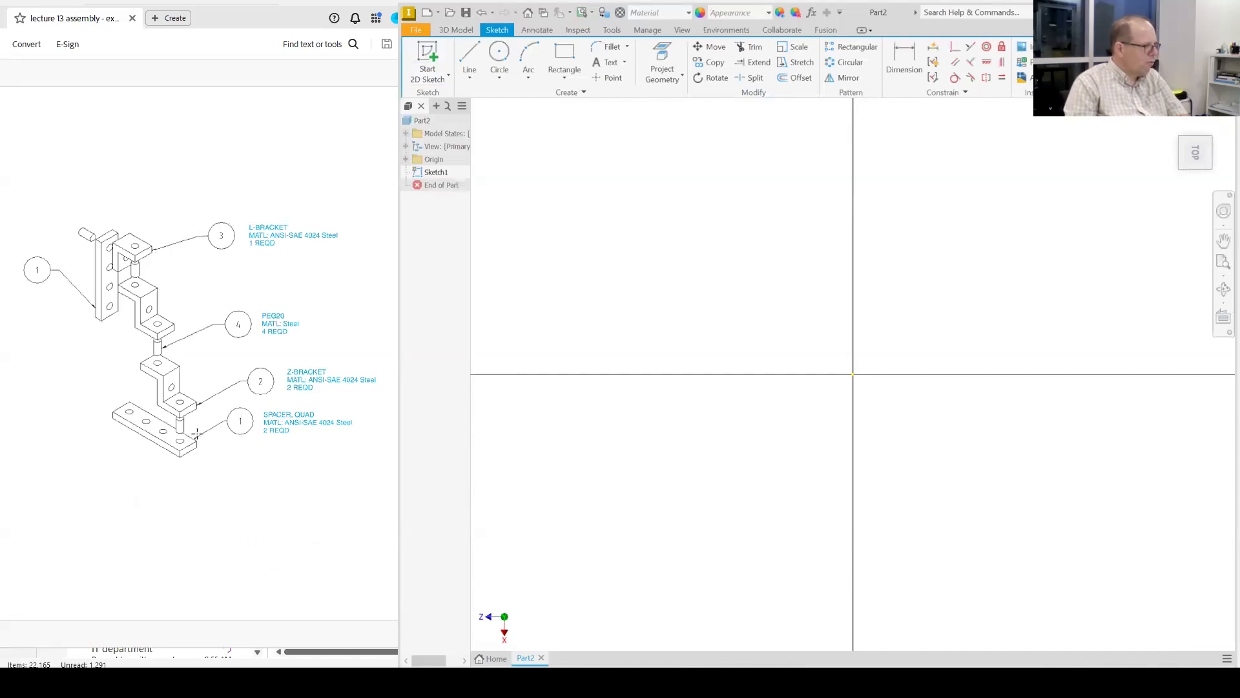
scroll(197, 434, up, 3)
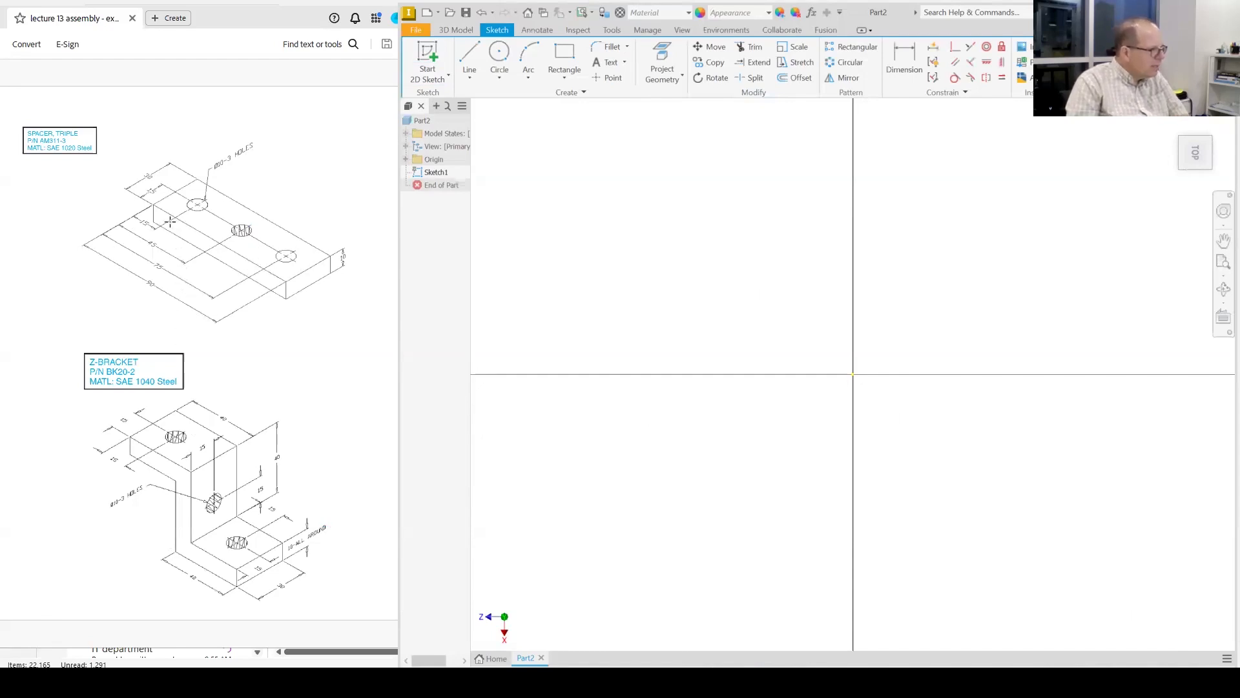
click(566, 54)
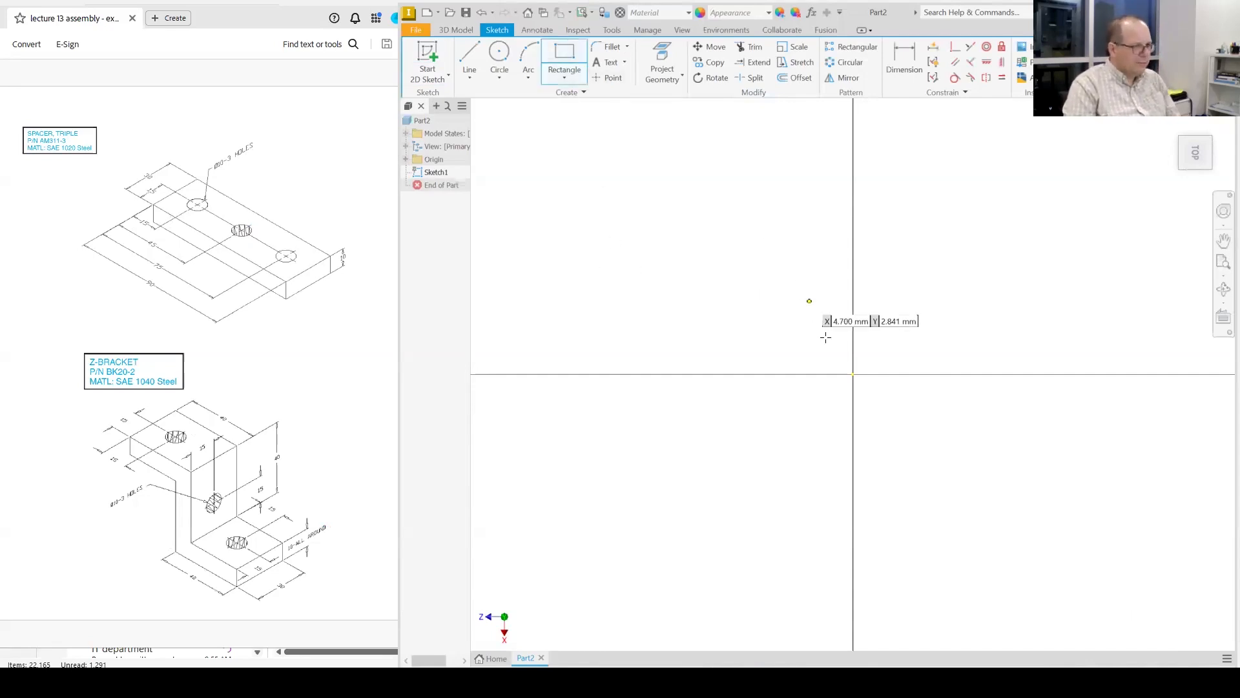
click(852, 374)
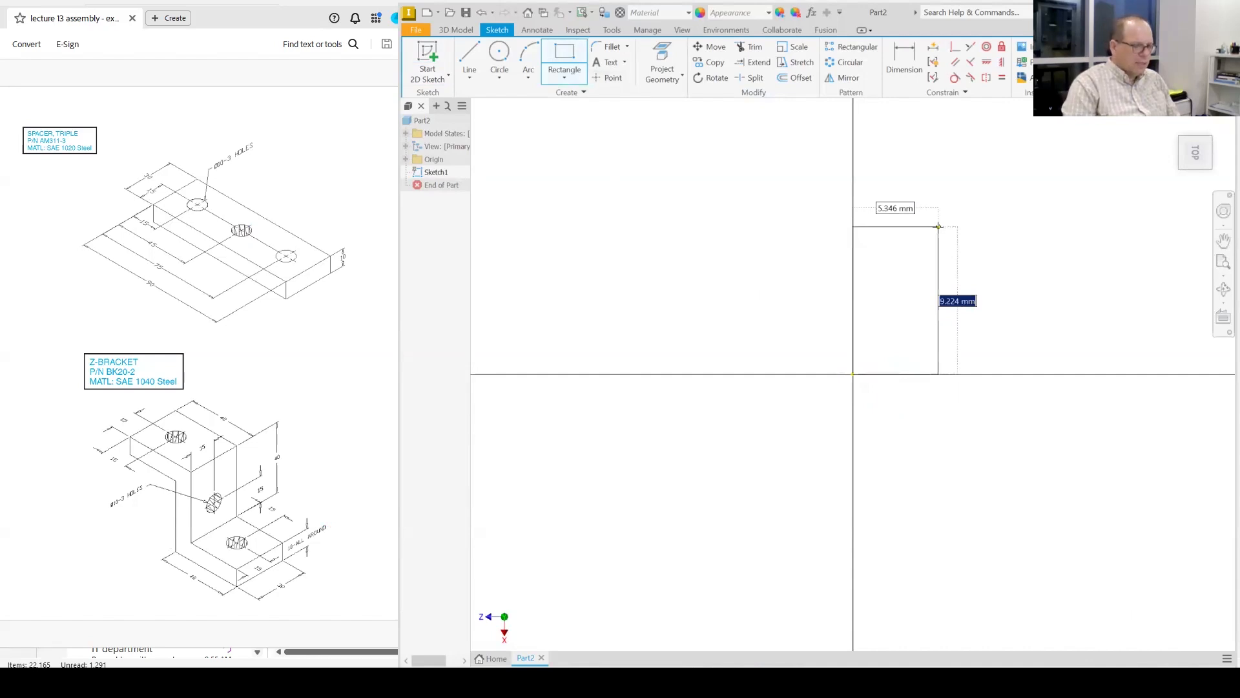
text(120)
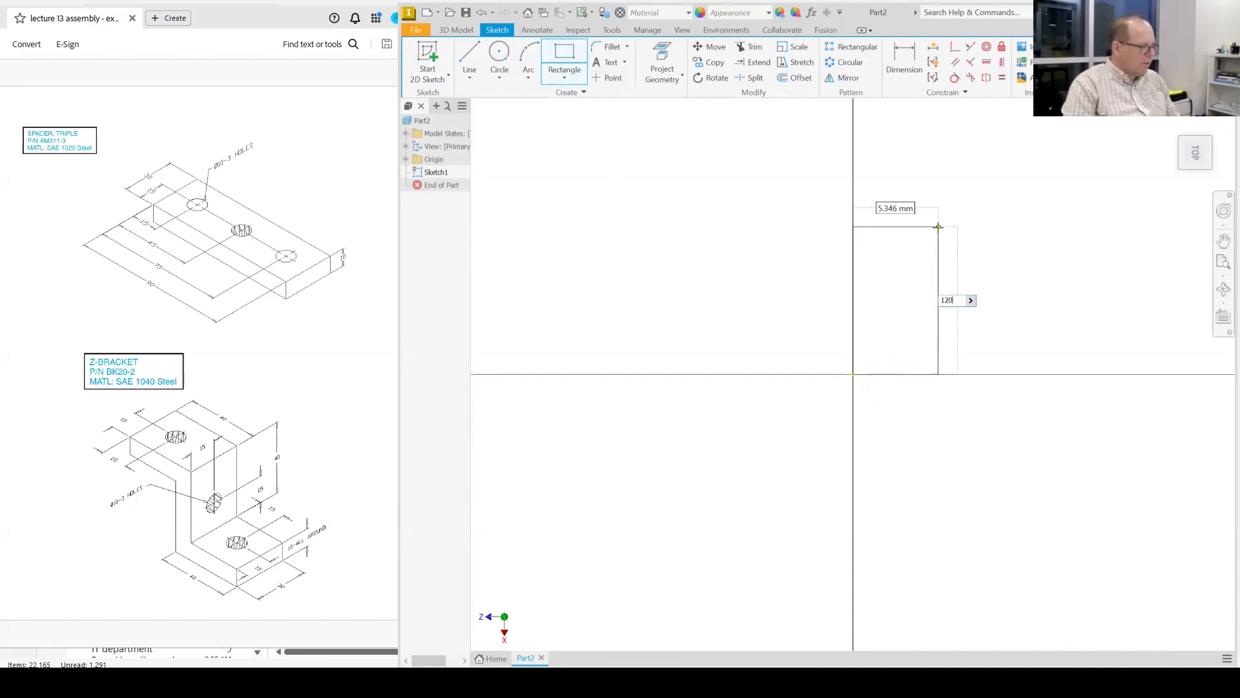
key(Tab)
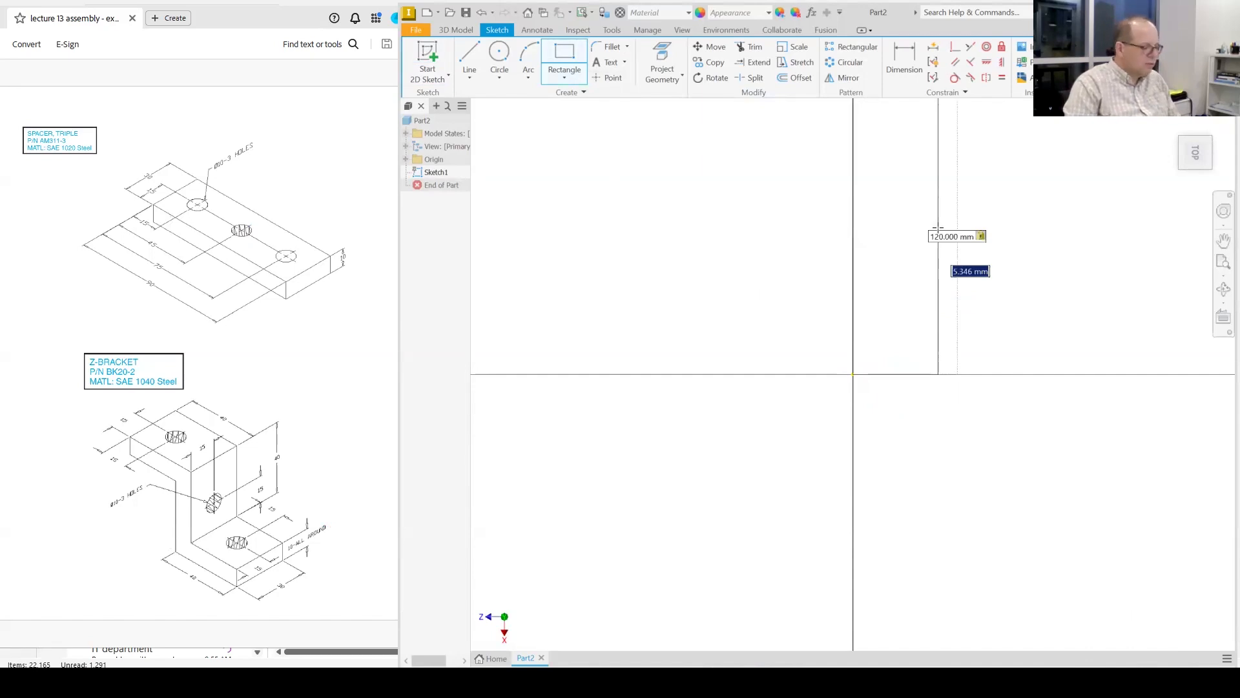
key(Escape)
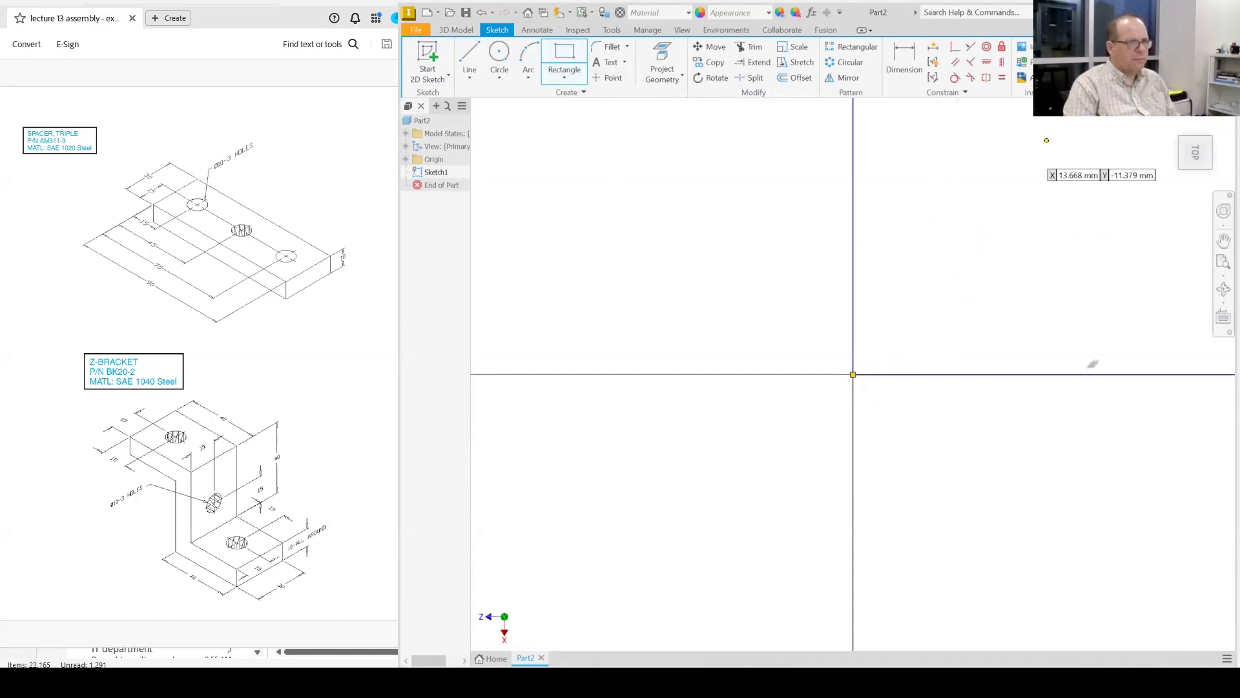
click(1196, 152)
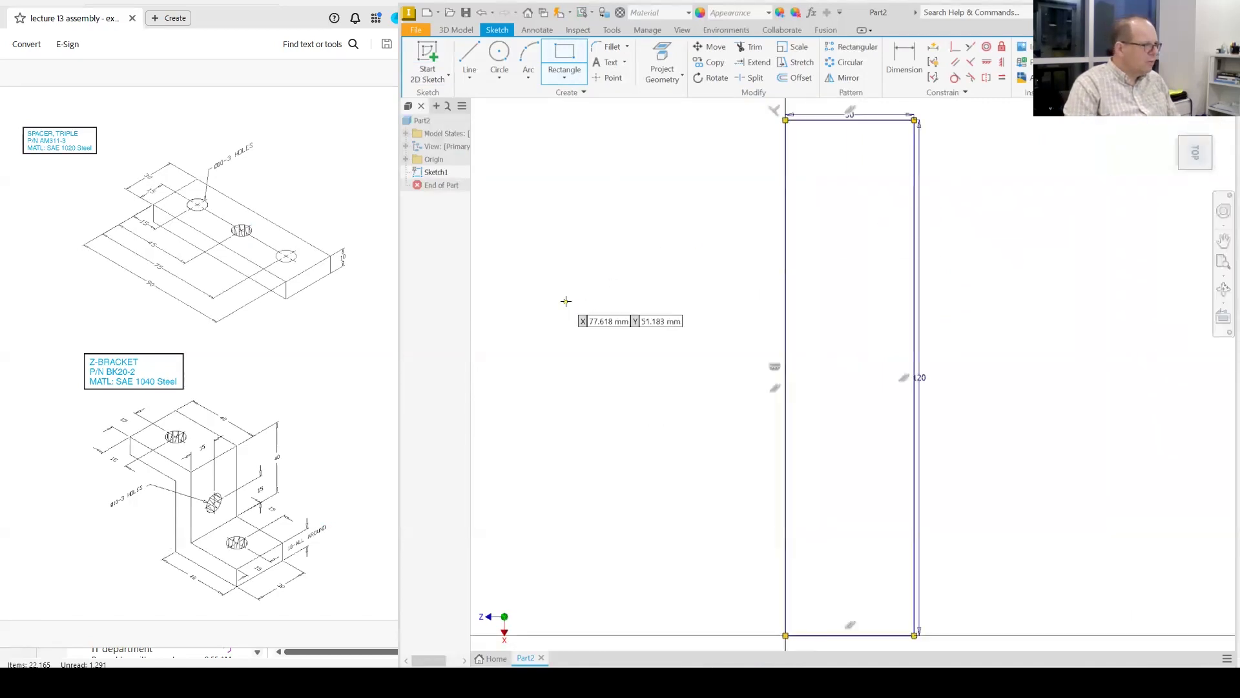
Step: Sketch a 10 mm diameter circle centred 15 mm from both rectangle edges that meet at the origin
click(499, 54)
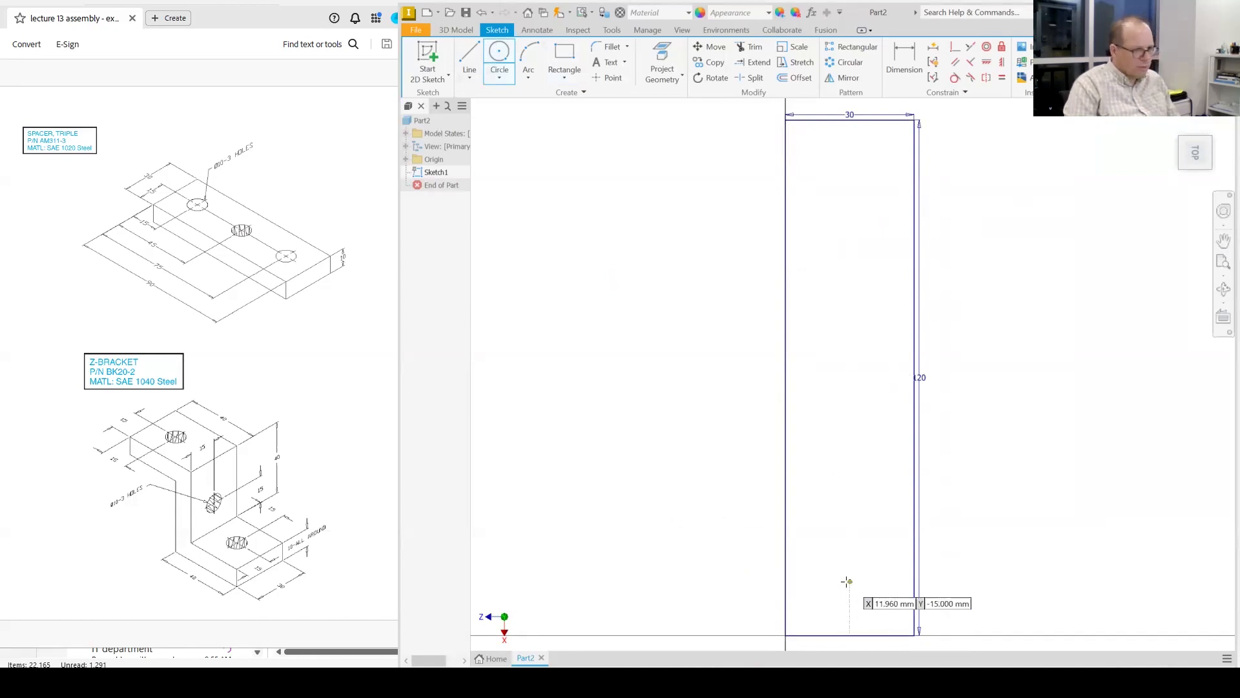
key(Tab)
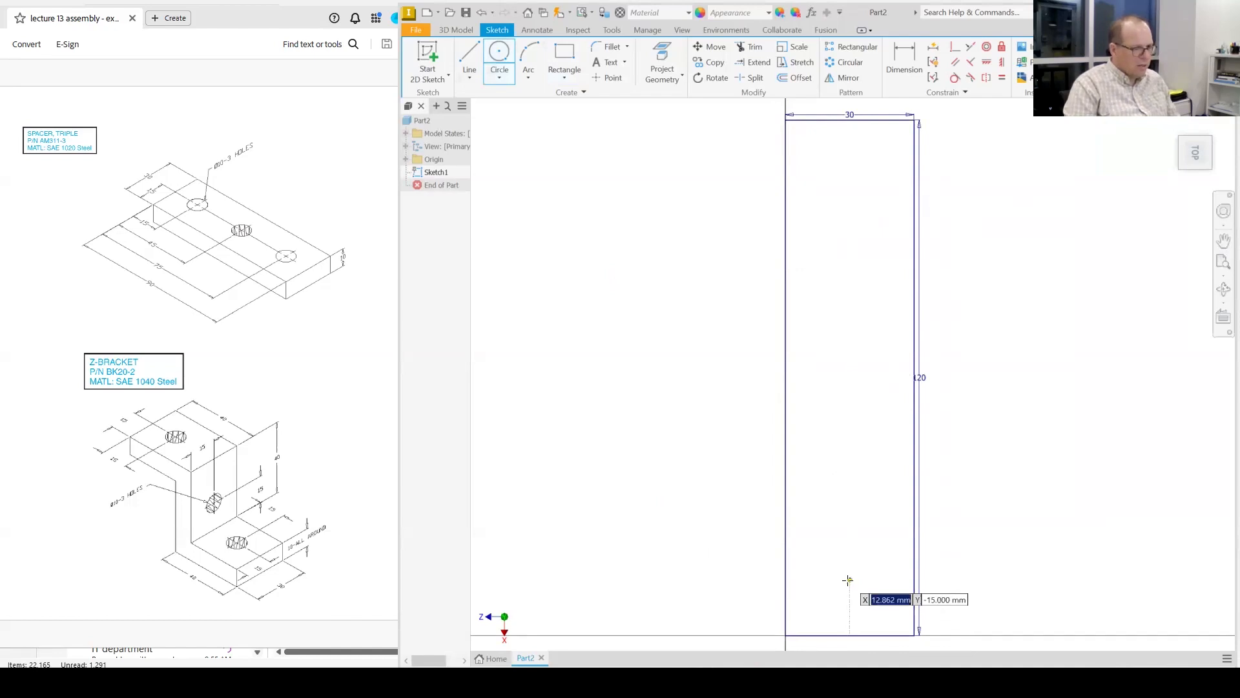
text(15)
key(Tab)
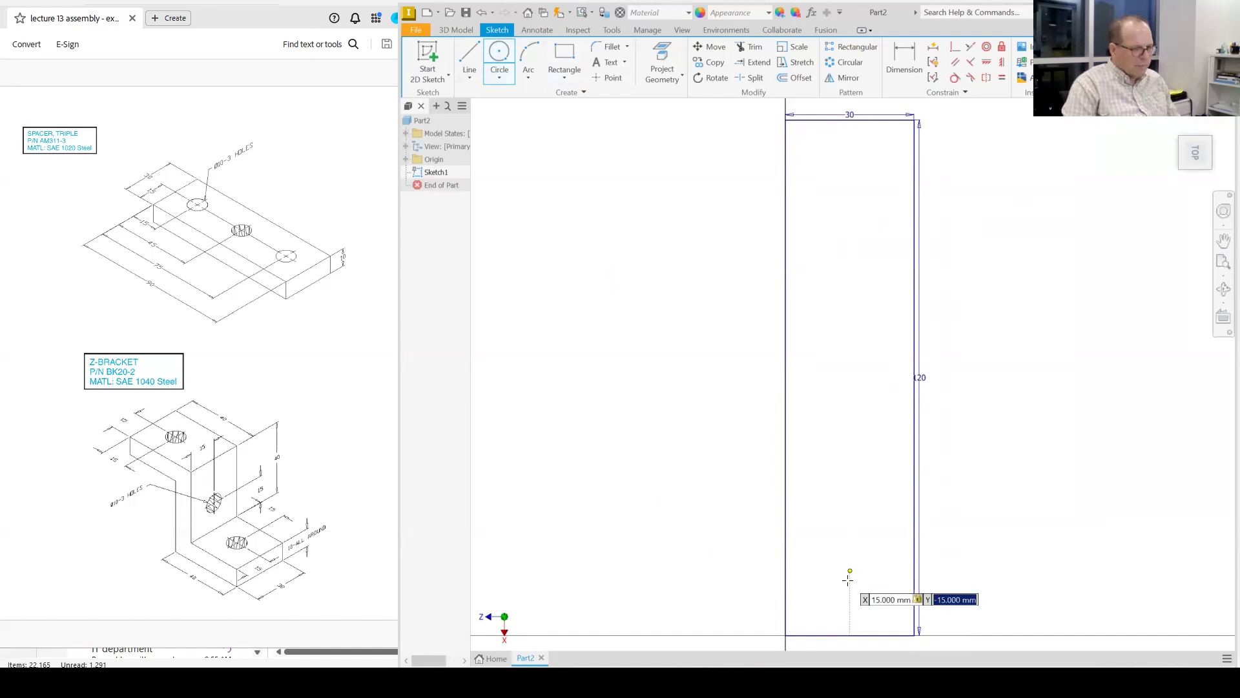
key(Return)
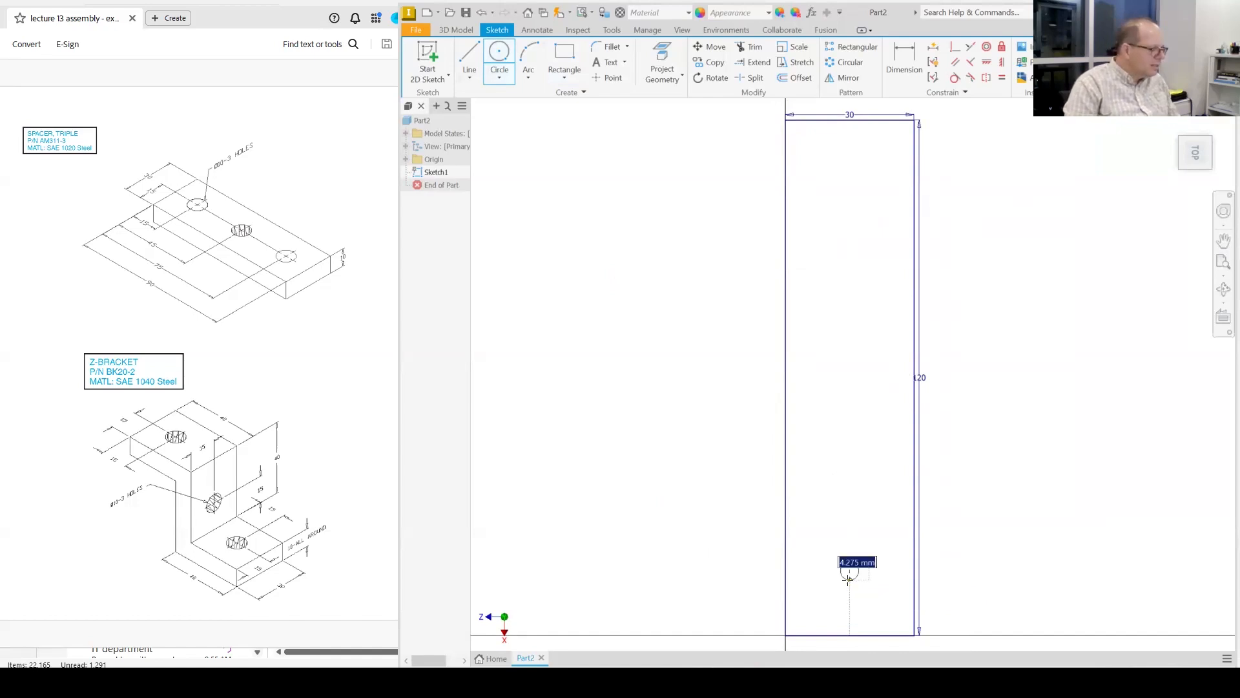
text(10)
key(Return)
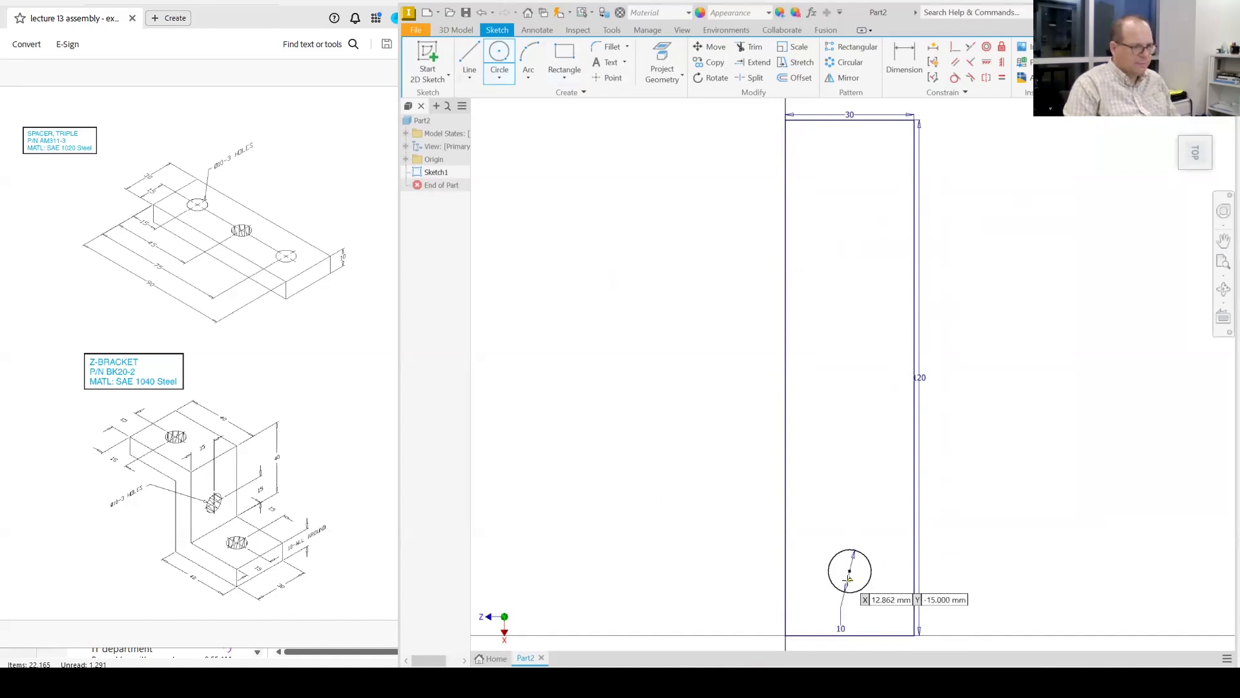
Step: Create a rectangular pattern of the circle along the rectangle's long edge with 4 instances spaced 30 mm apart
click(856, 55)
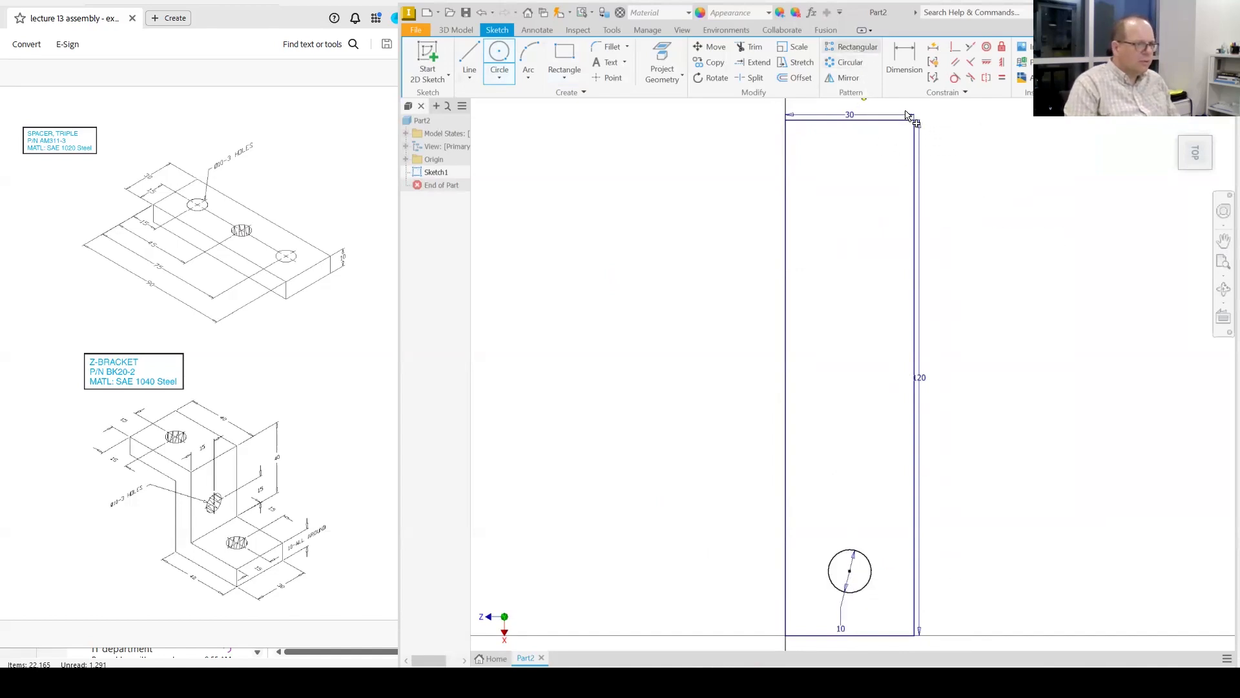
click(871, 570)
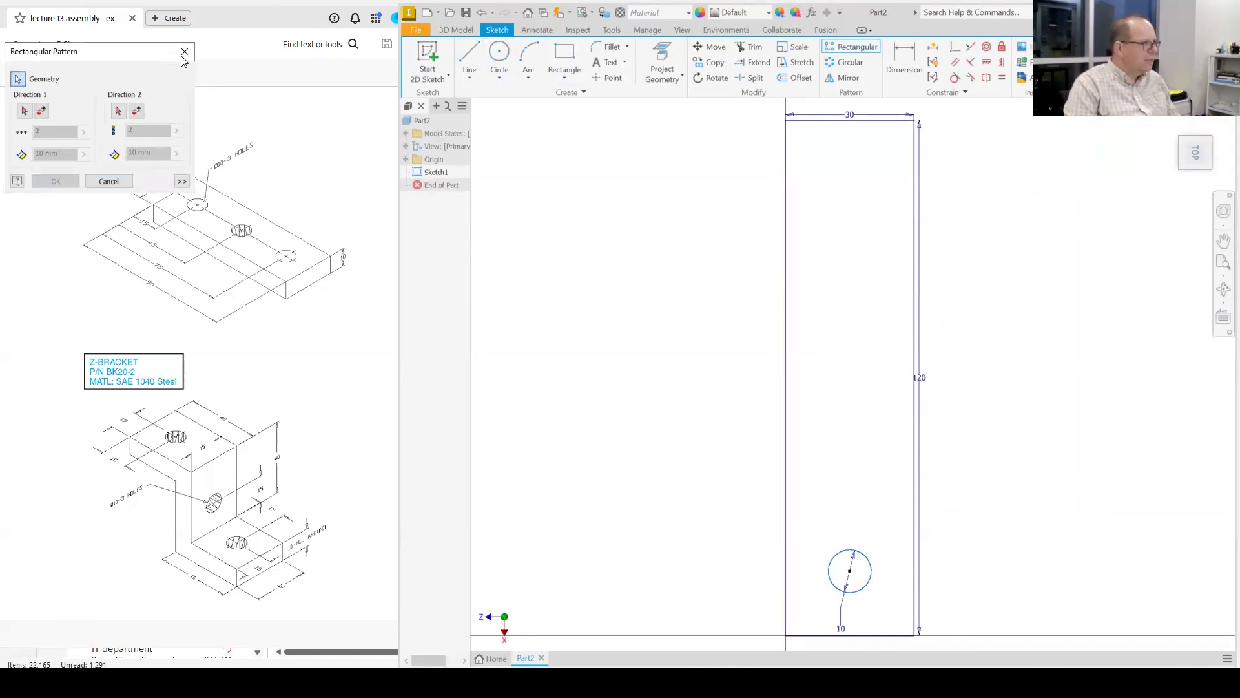
drag(181, 57, 440, 113)
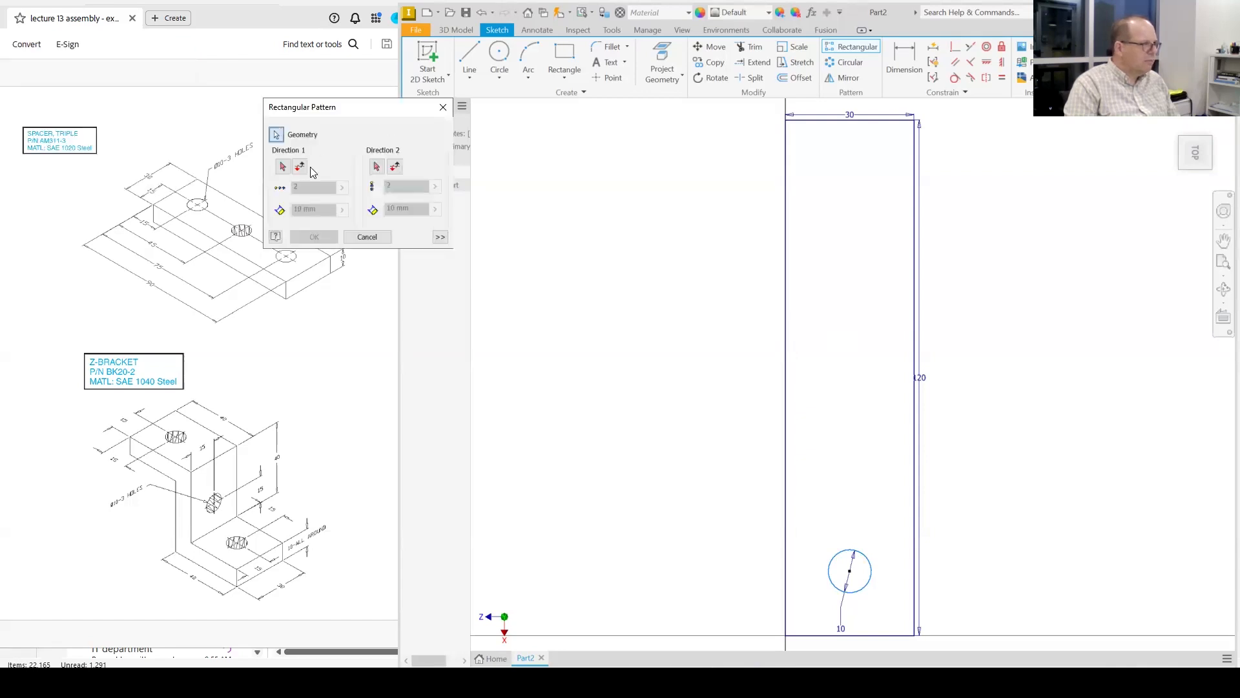
click(283, 166)
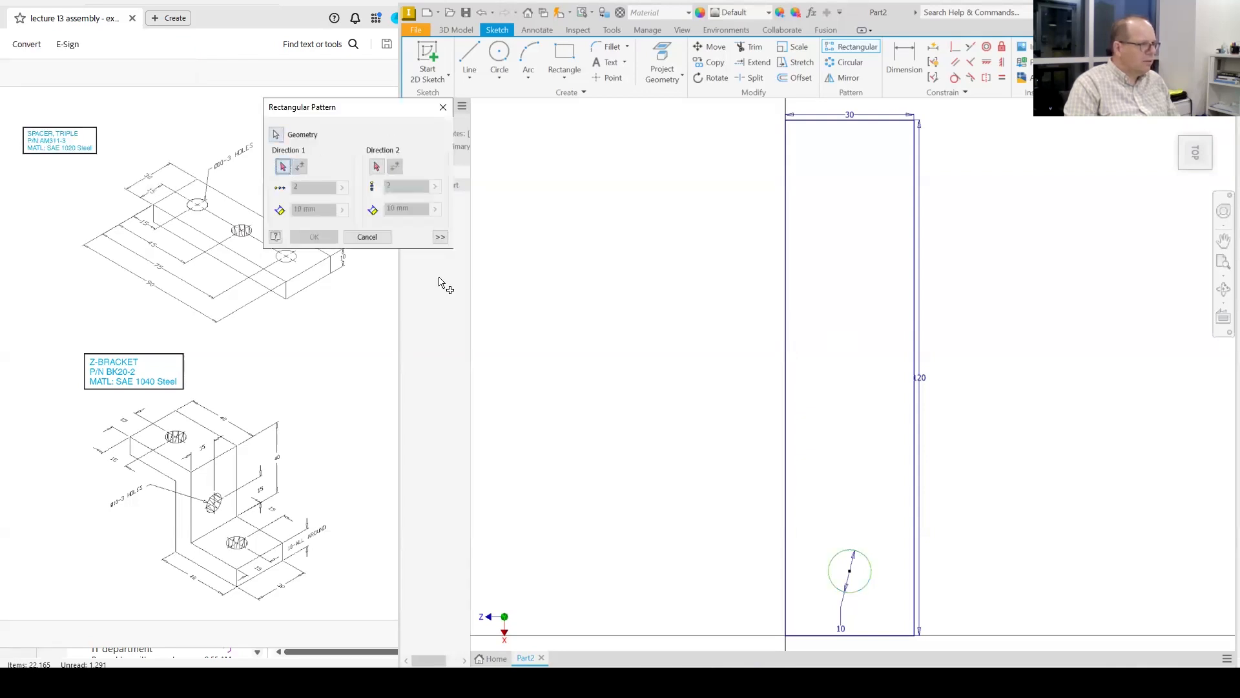
click(787, 446)
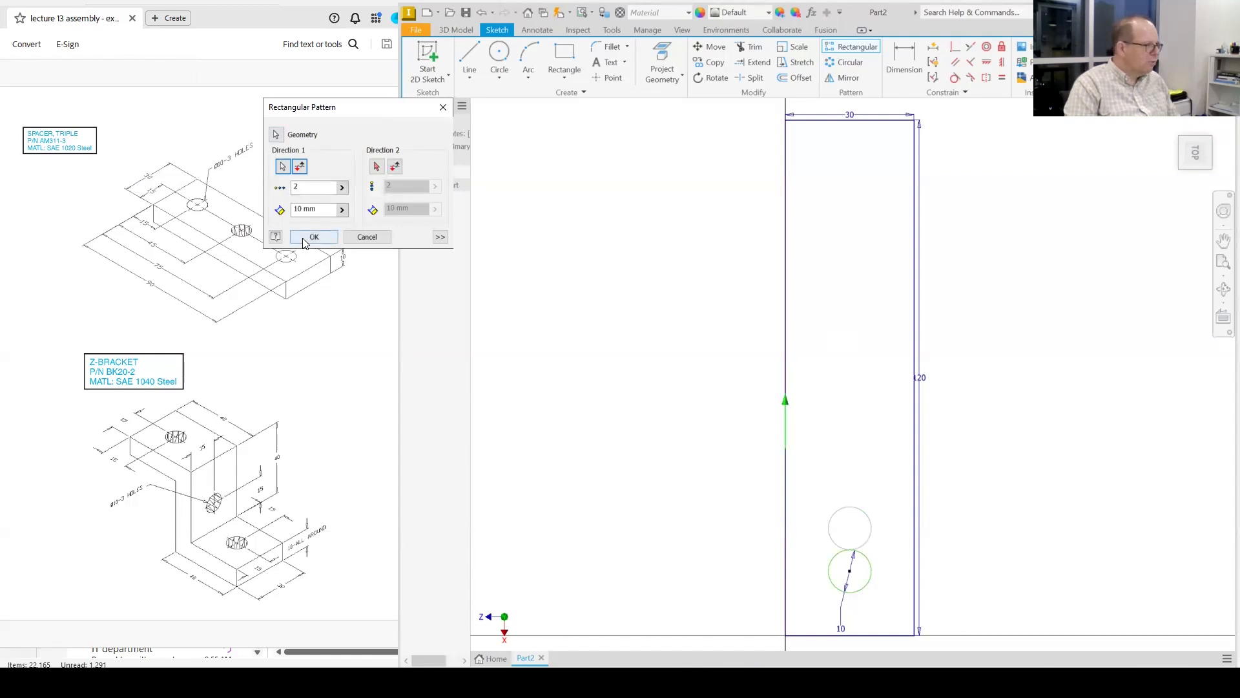
double_click(294, 188)
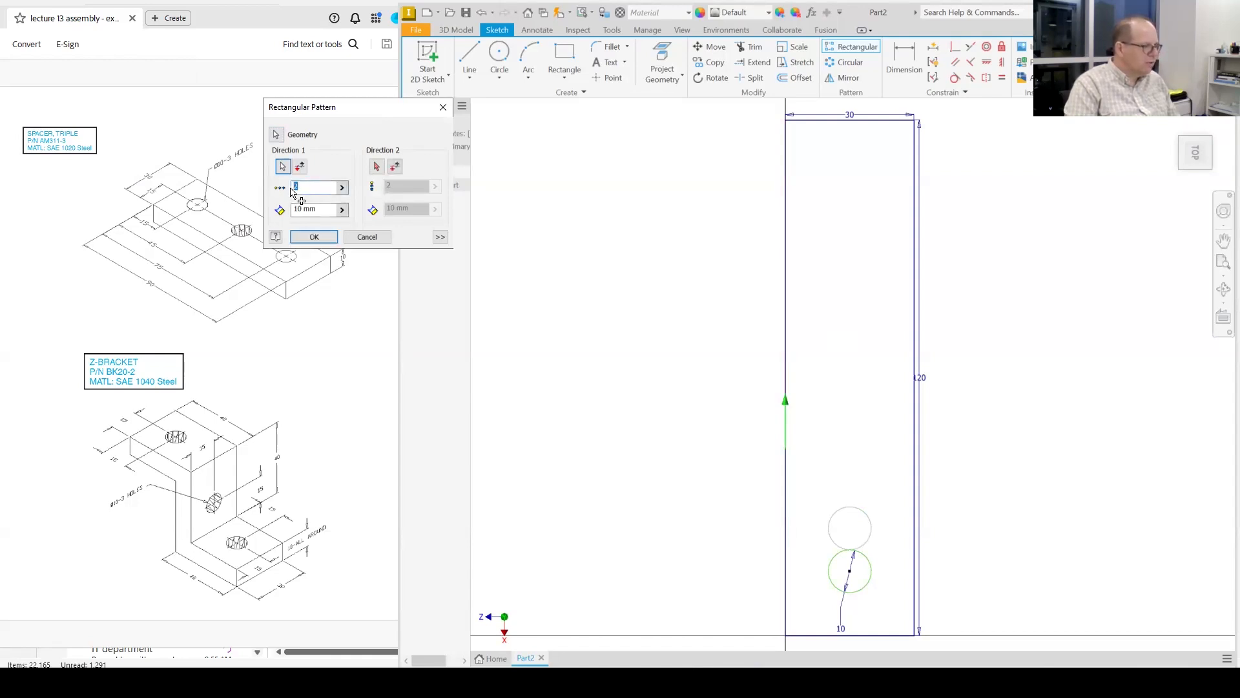
text(4)
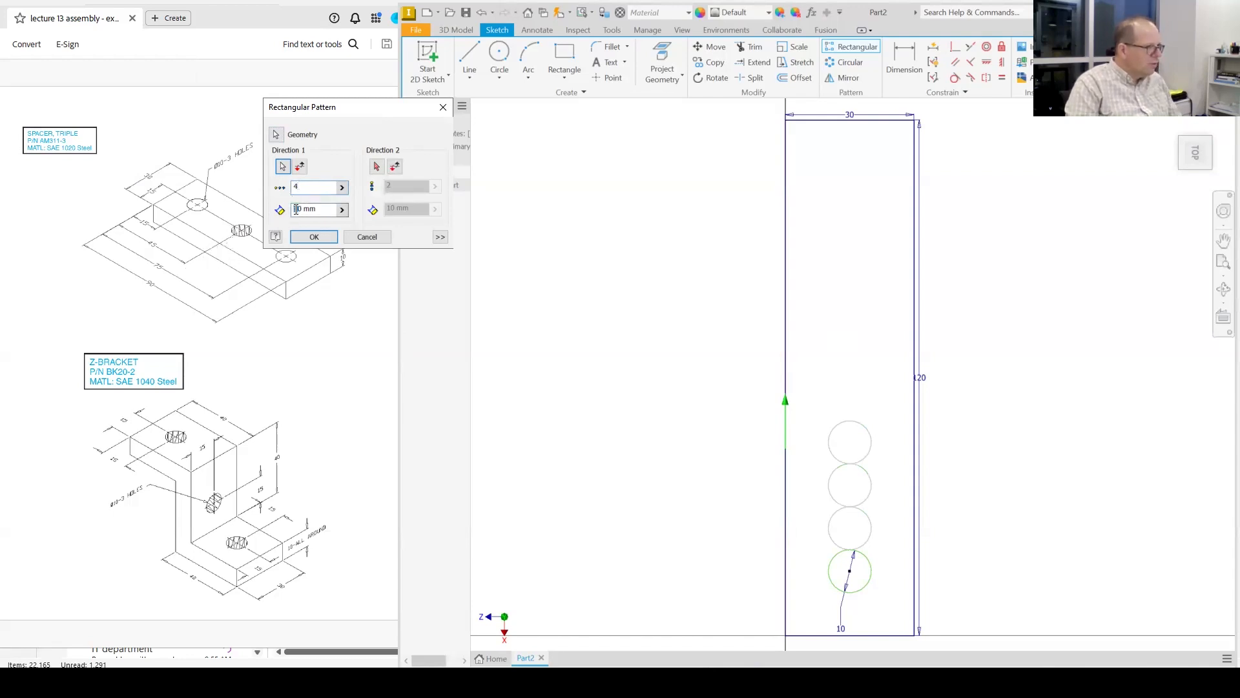
text(3)
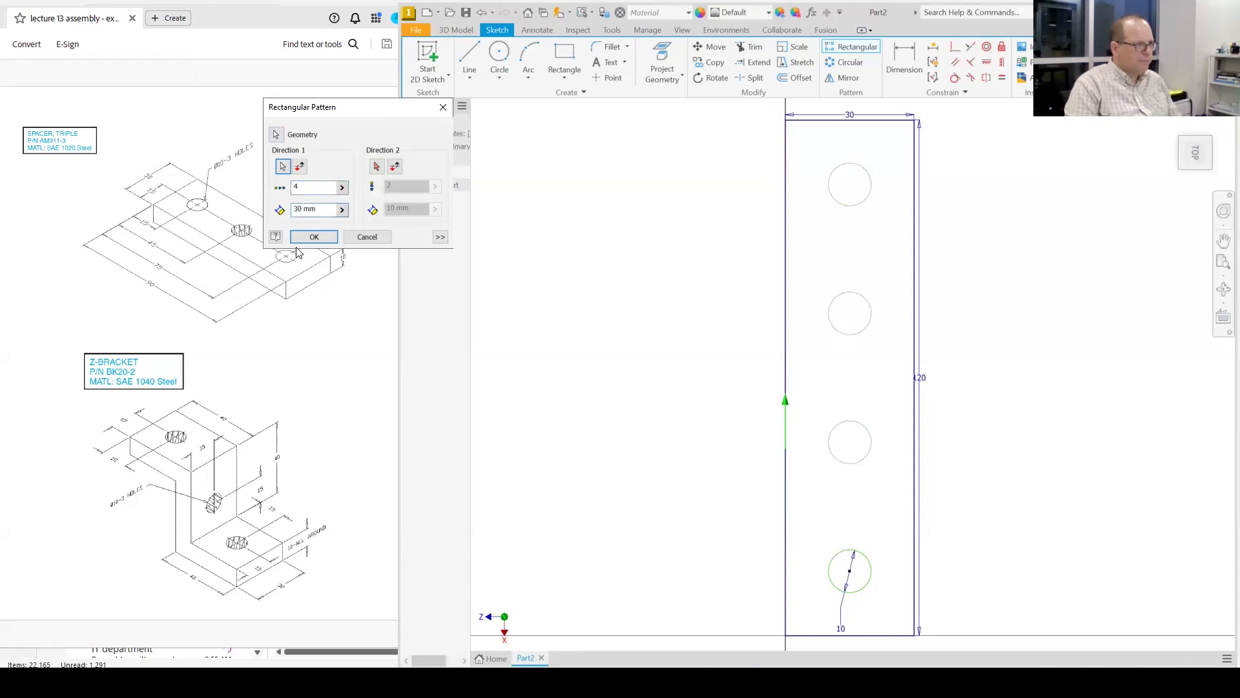
click(302, 237)
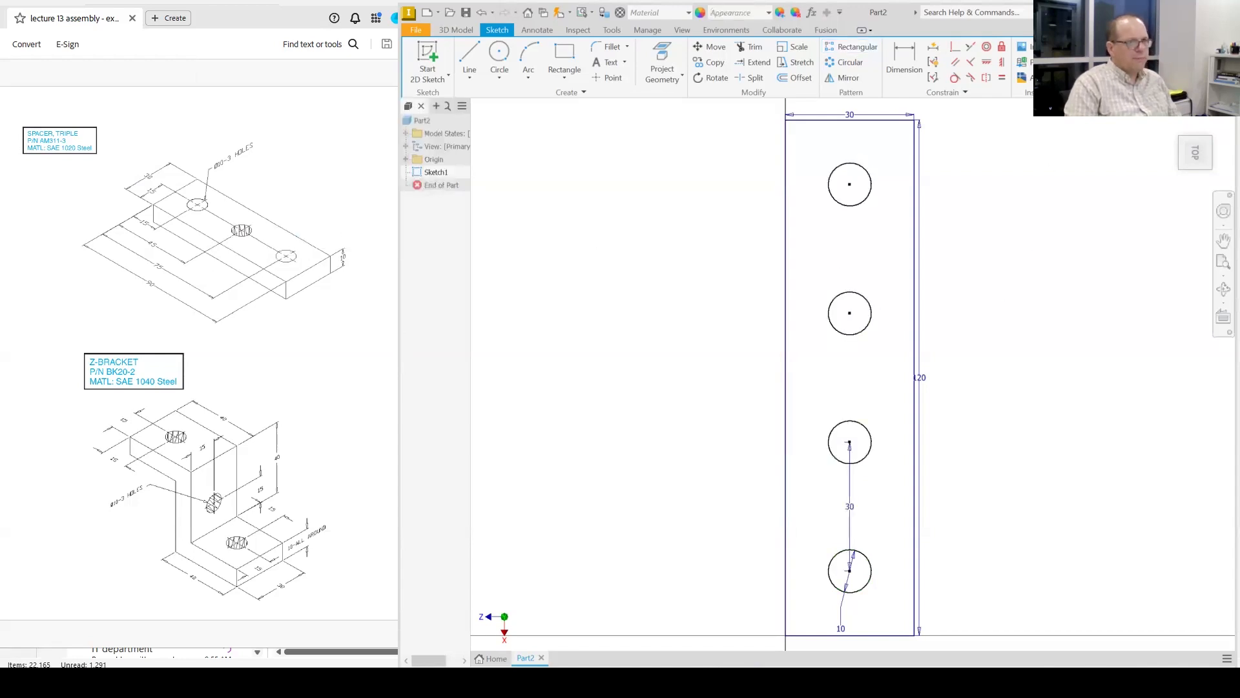
Step: Finish the sketch and extrude the rectangular profile around the four circles by 10 mm
click(1134, 61)
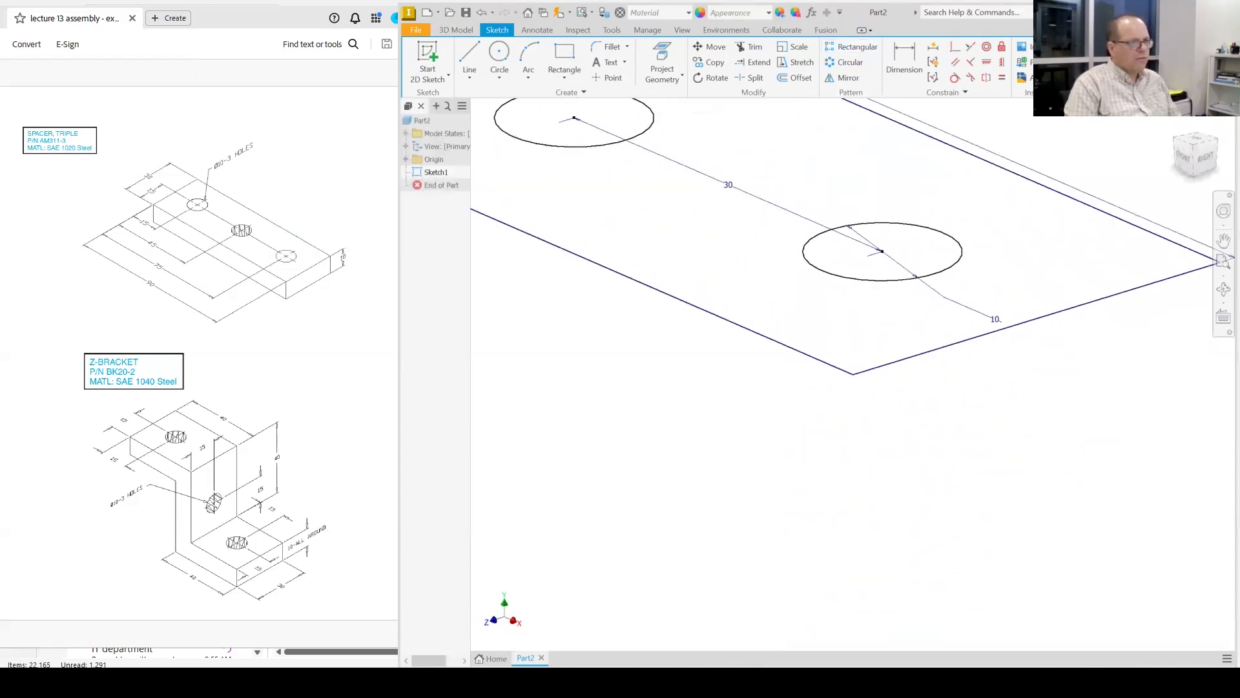
click(1176, 124)
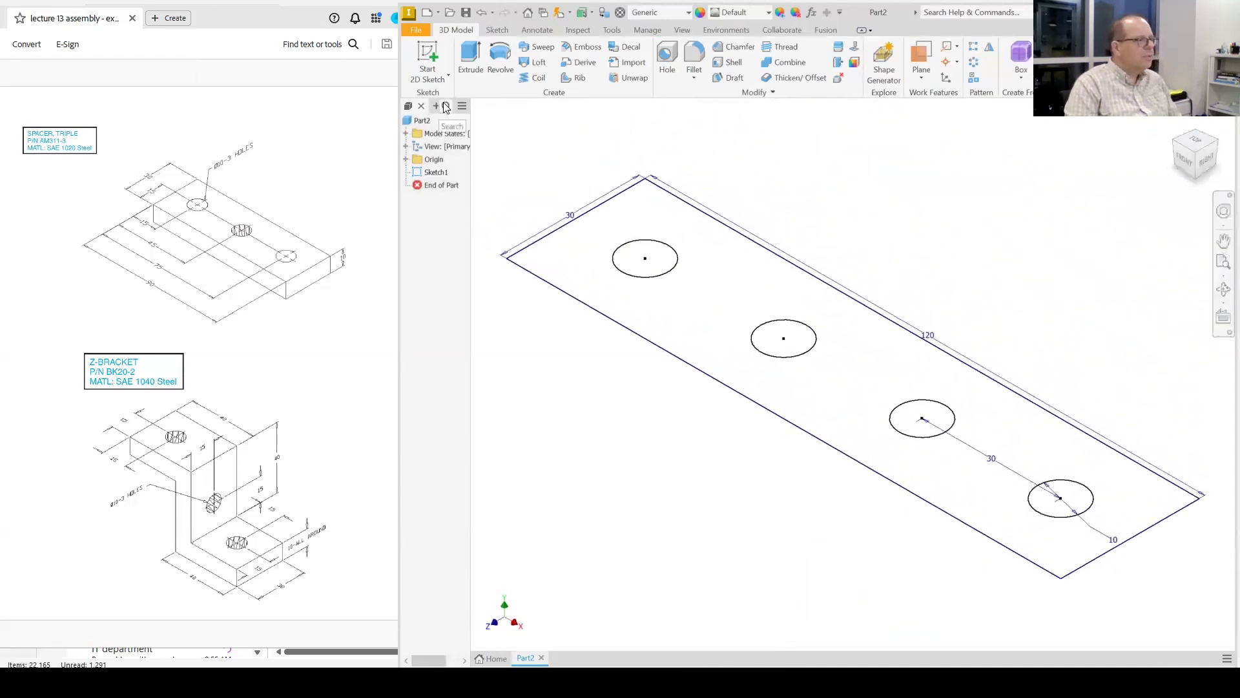
key(e)
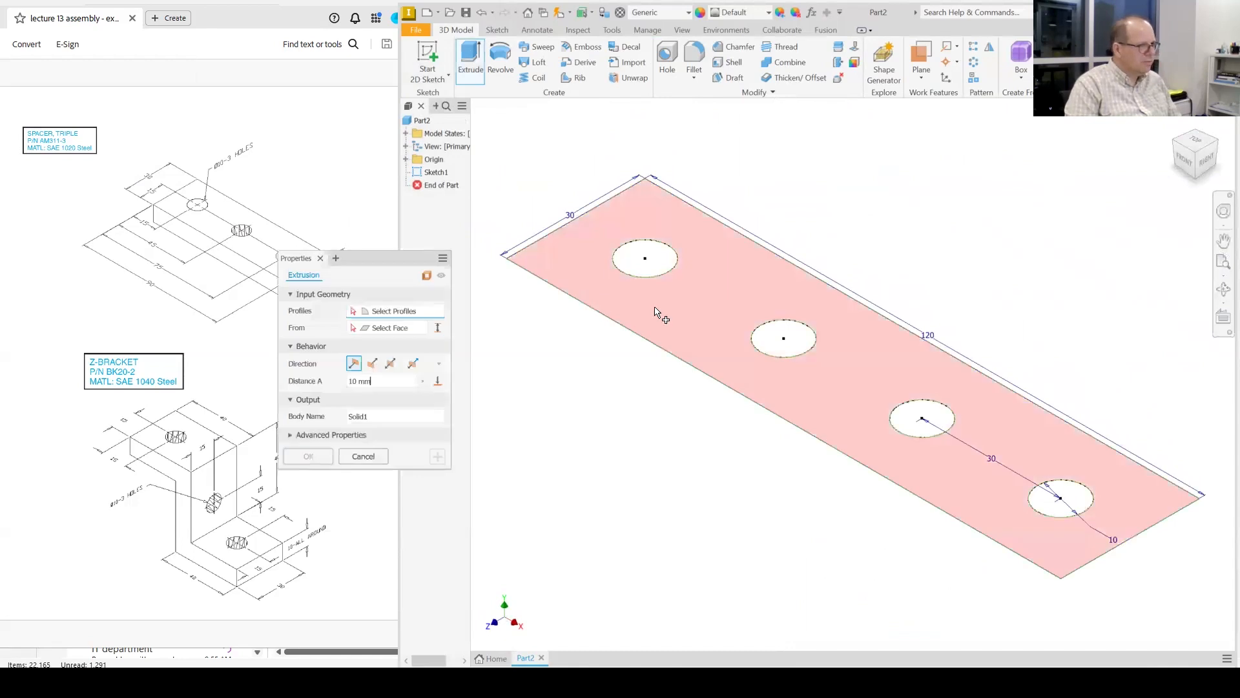
click(656, 312)
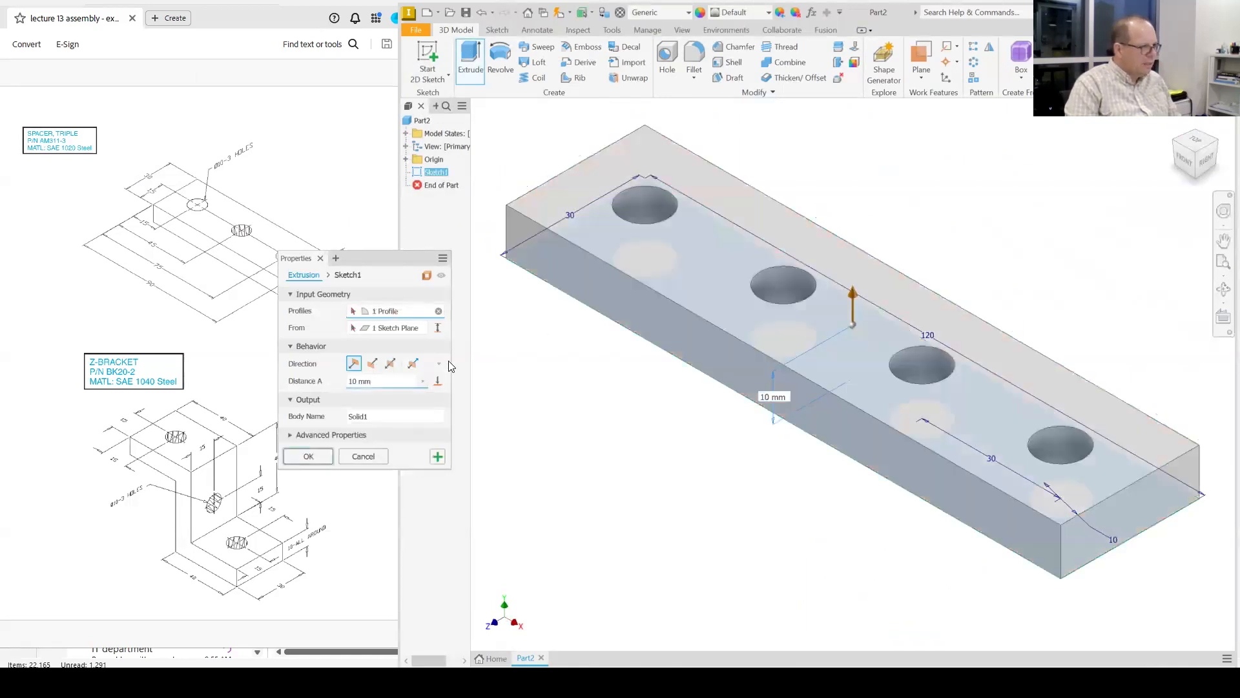
click(309, 456)
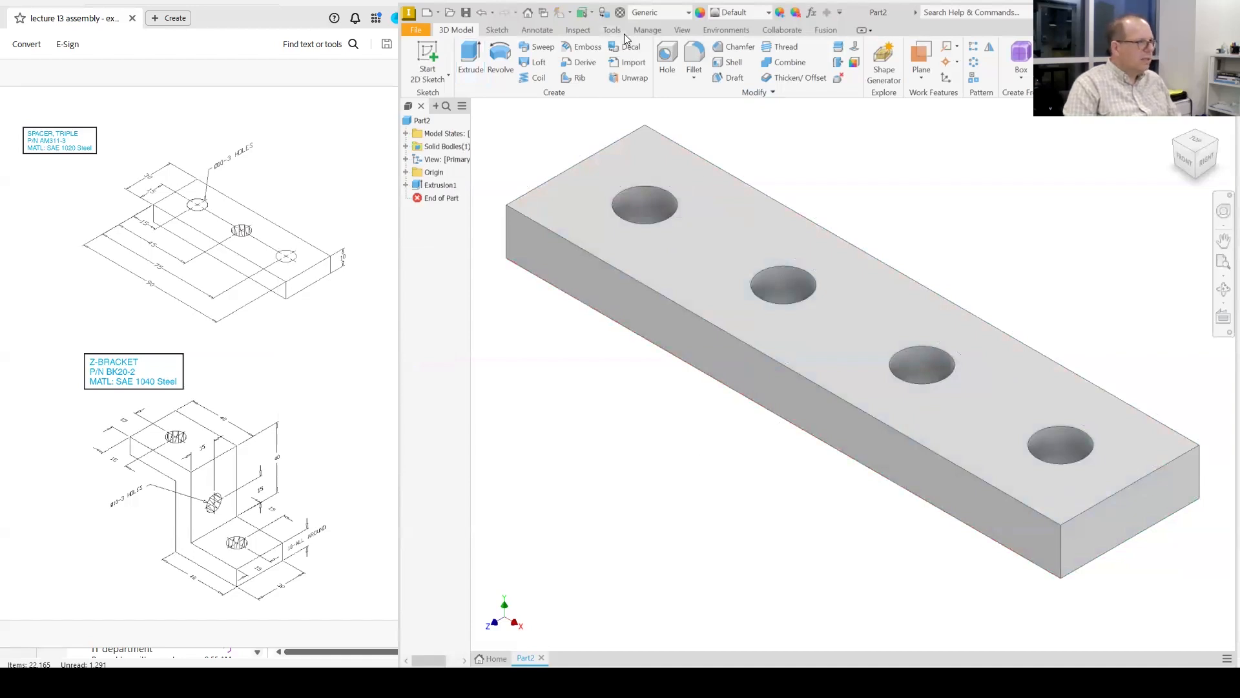
Step: Save the part as spacer in the example 1 folder inside lecture #13 assembly's temp folder
click(465, 13)
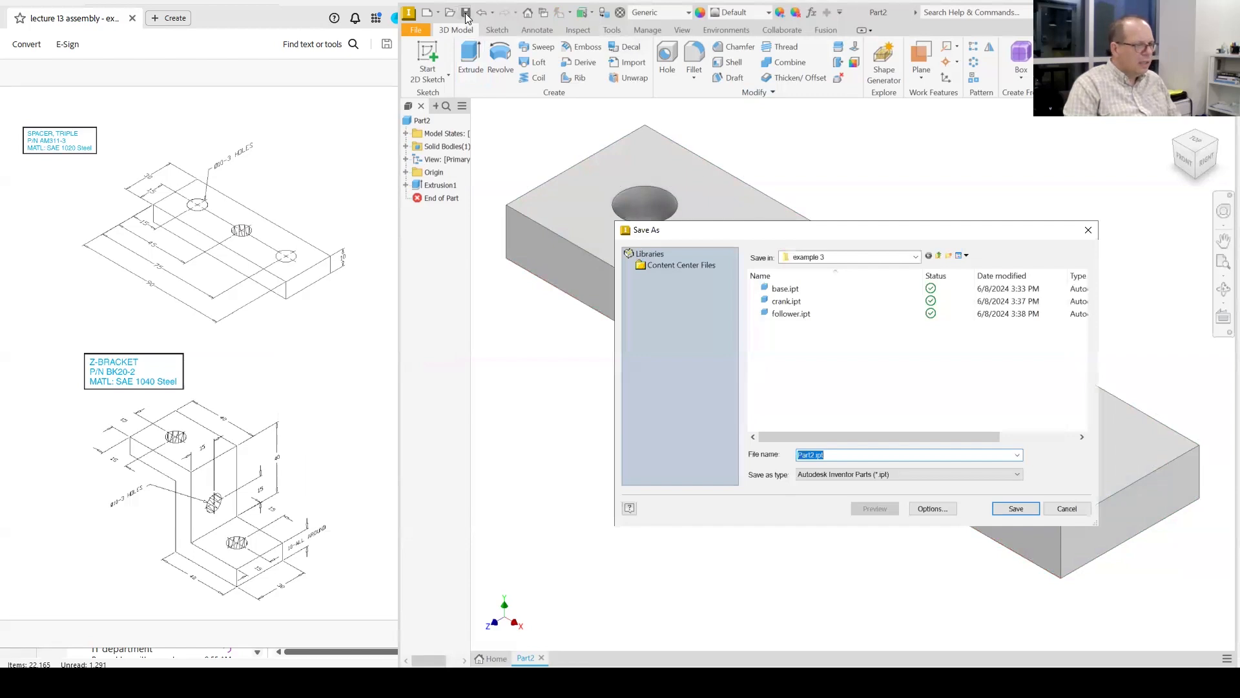
click(936, 254)
click(936, 254)
click(936, 254)
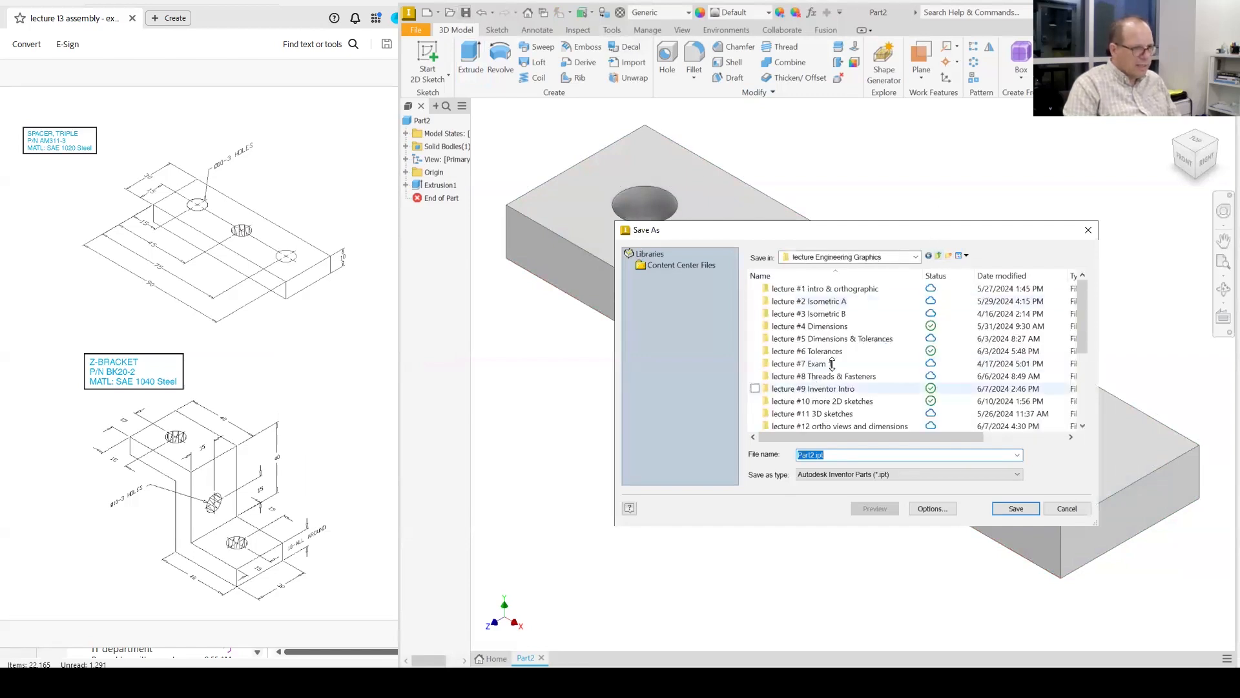
scroll(833, 364, down, 2)
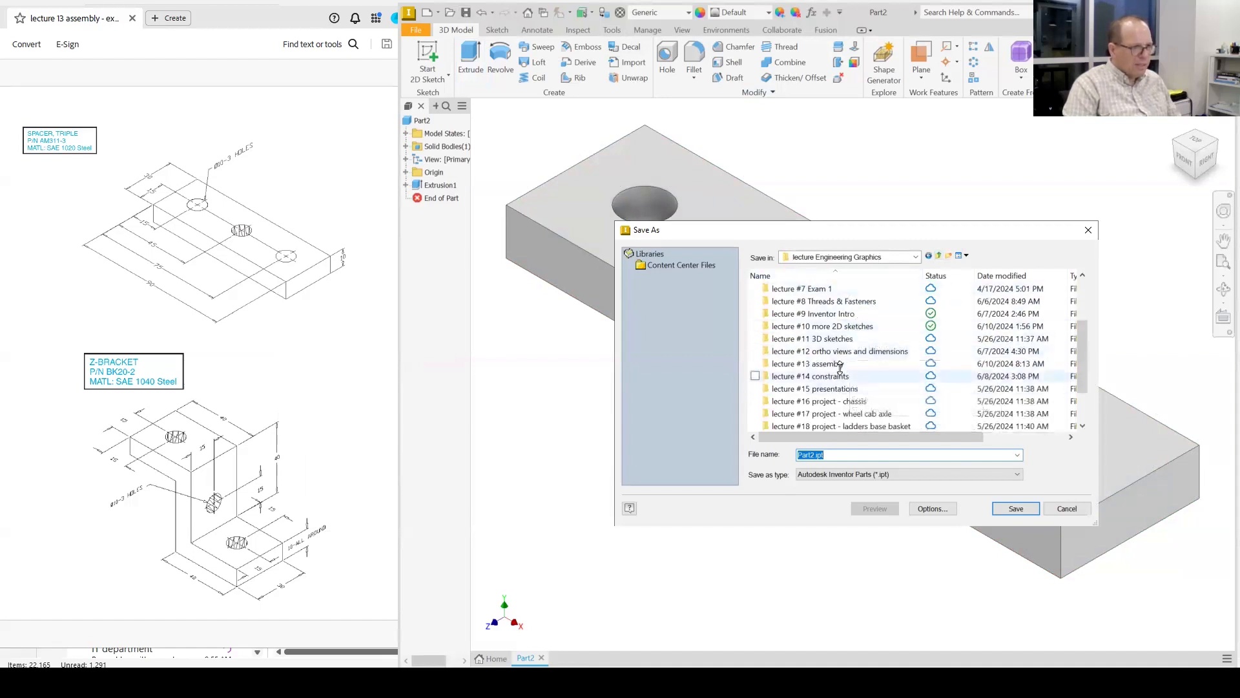
double_click(838, 364)
click(780, 313)
double_click(780, 313)
double_click(787, 289)
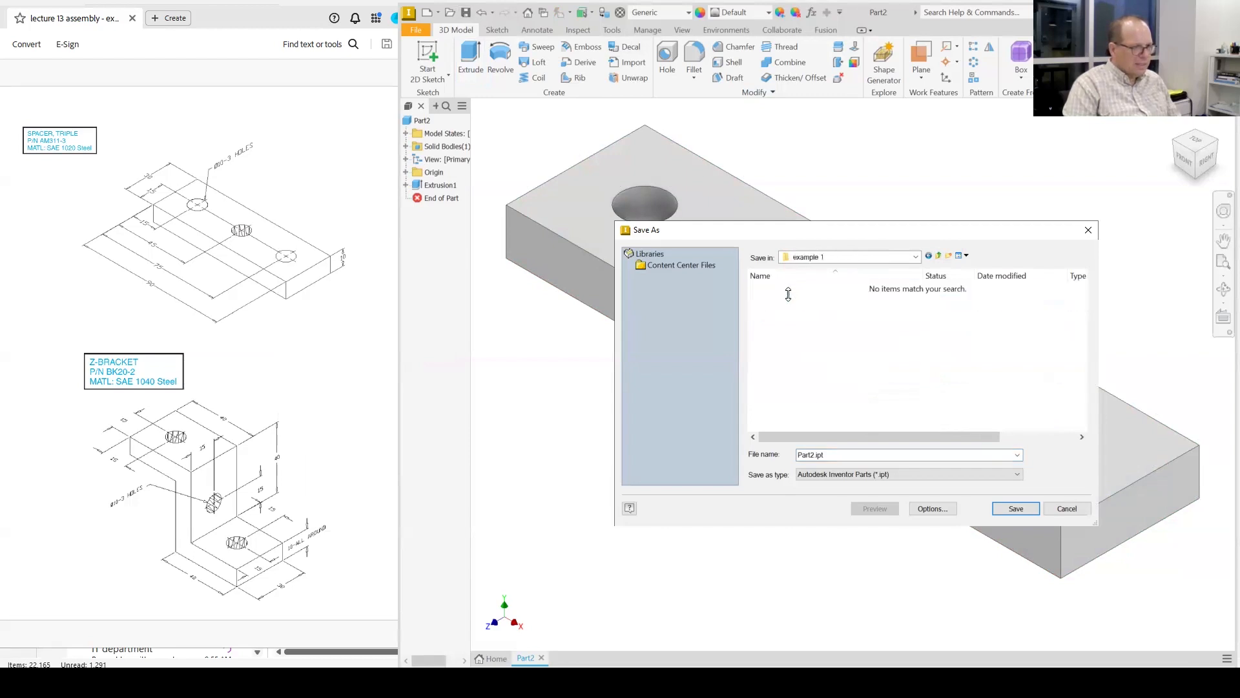
double_click(840, 454)
text(spacer)
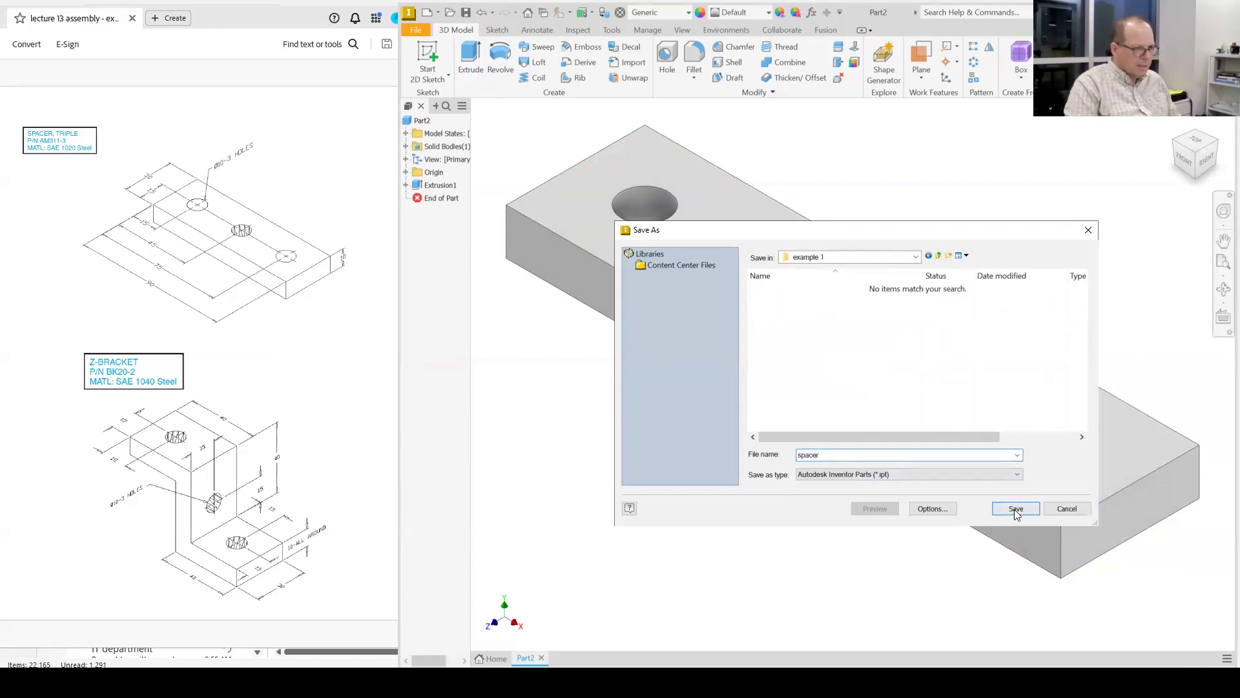
click(1016, 509)
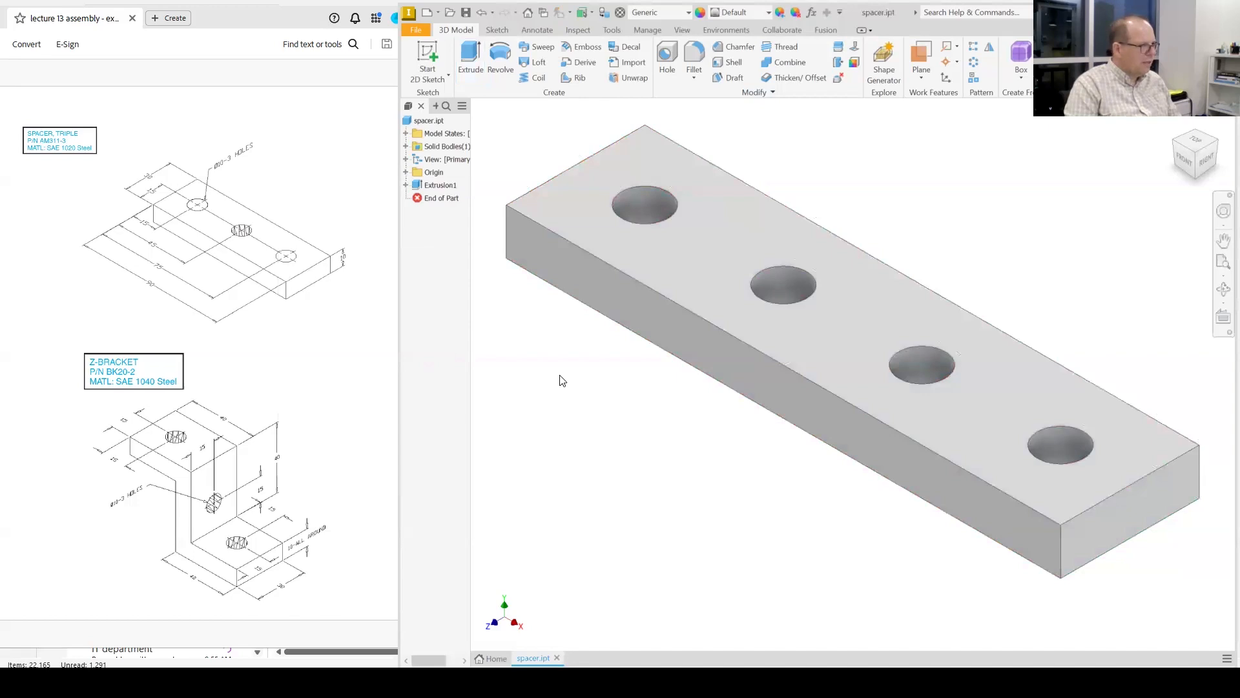
Step: Browse the existing files to lecture #13 assembly's temp folder and examine the contents of its example 2 folder
click(449, 13)
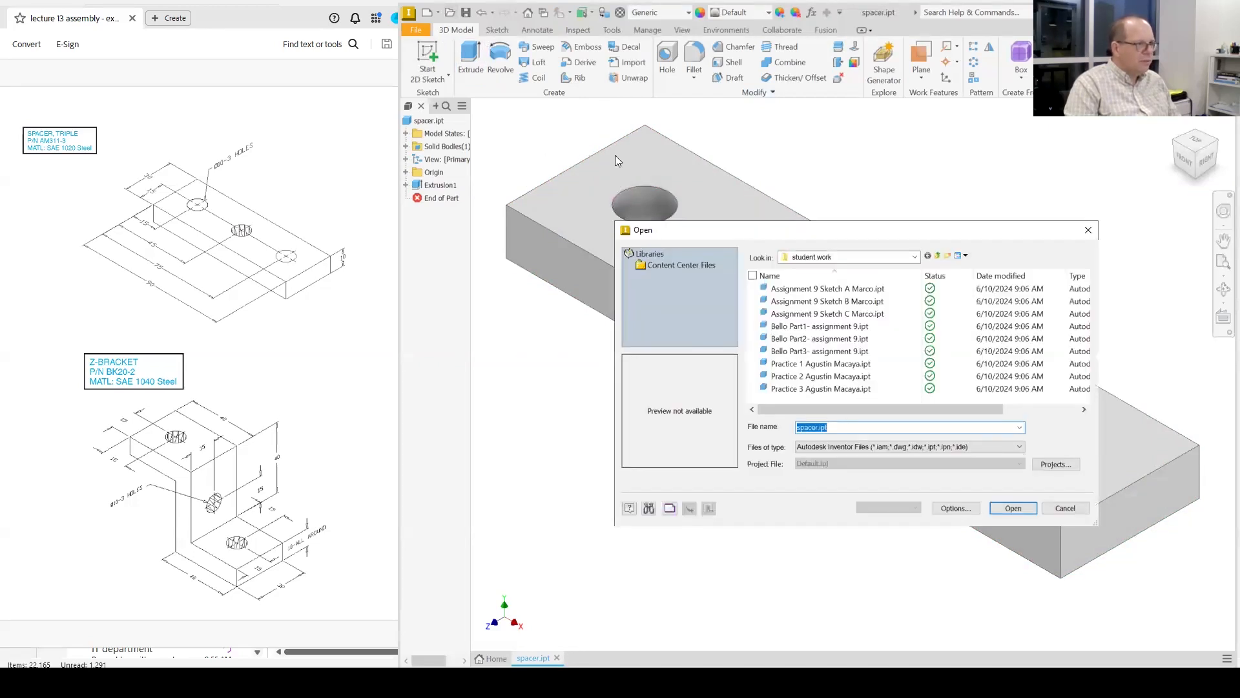
click(938, 255)
click(939, 256)
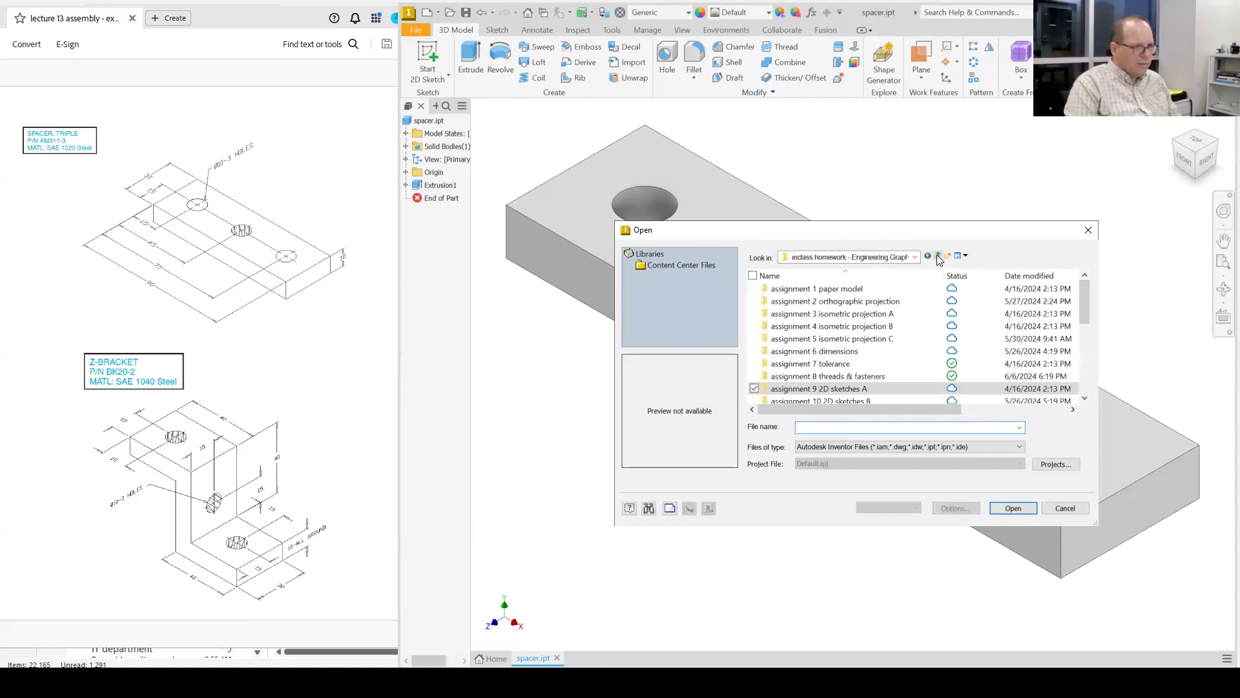
double_click(814, 340)
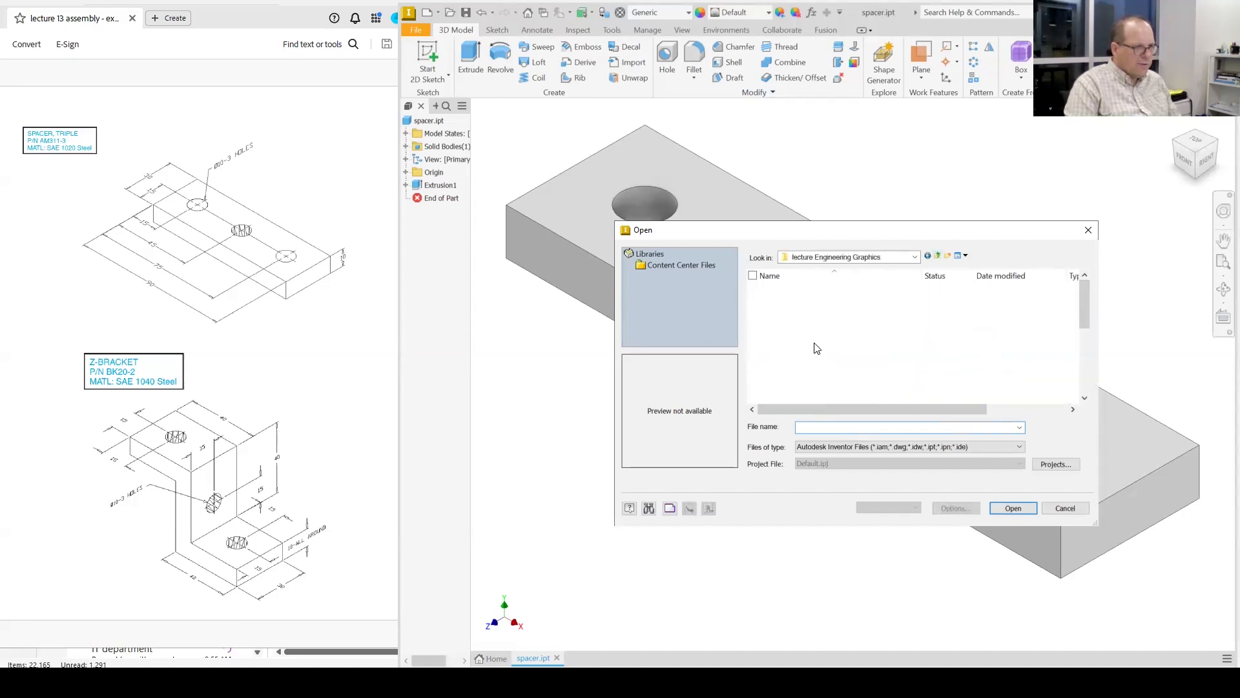
scroll(821, 355, down, 2)
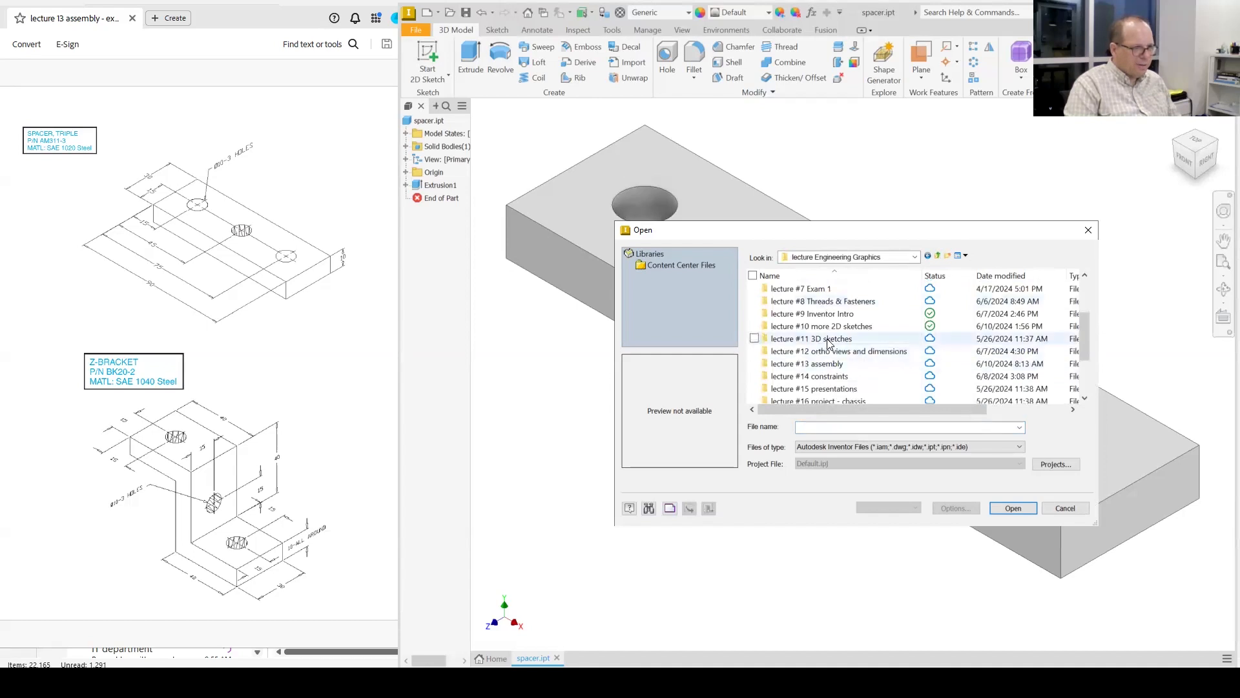
double_click(815, 364)
click(783, 316)
double_click(784, 316)
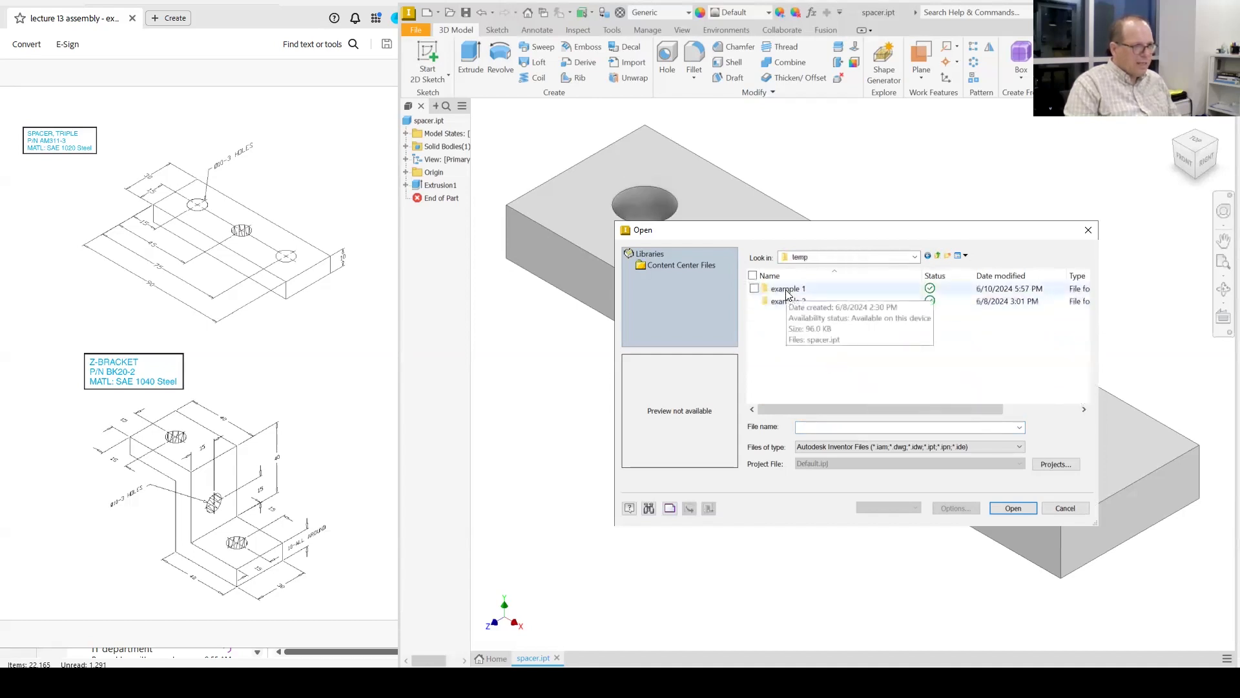
double_click(787, 302)
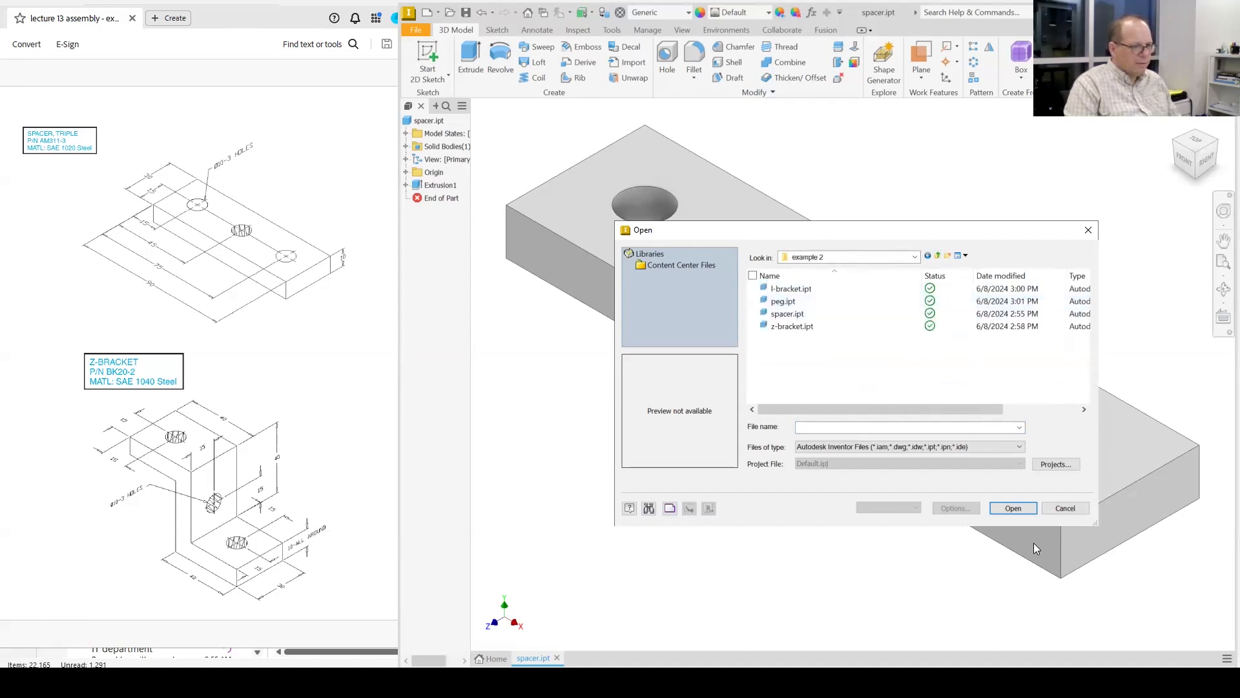
click(938, 257)
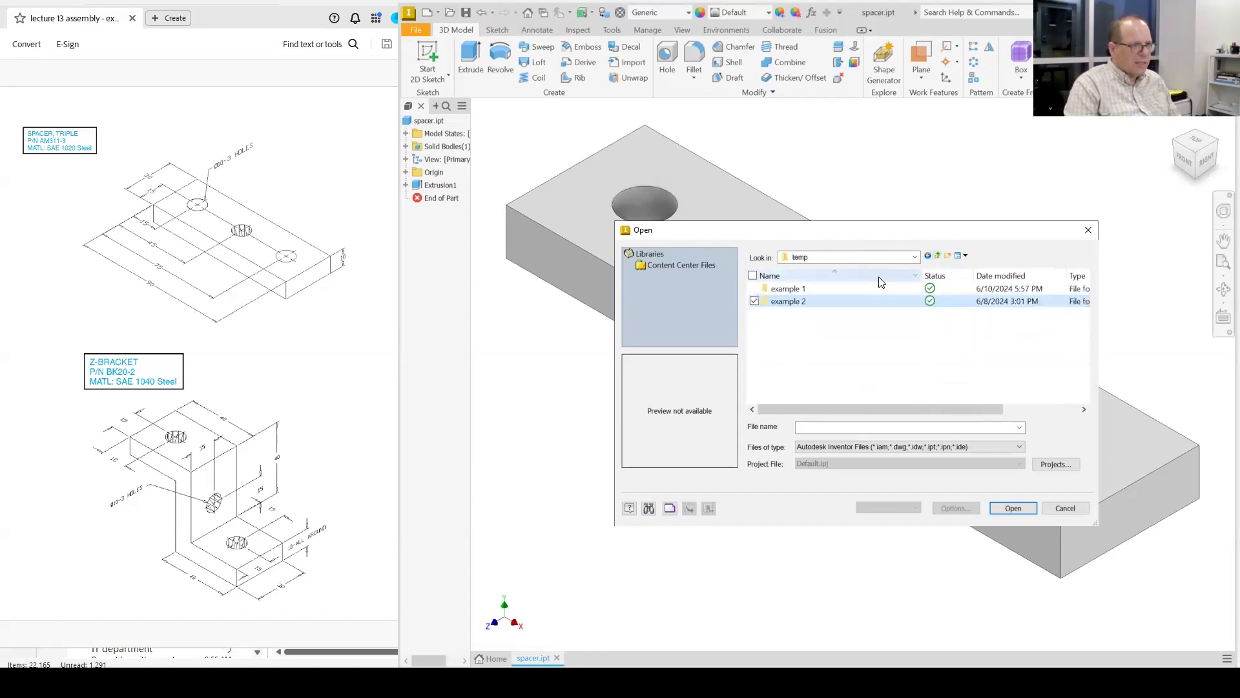
Step: Create a new folder named example 3 inside the temp folder
click(948, 256)
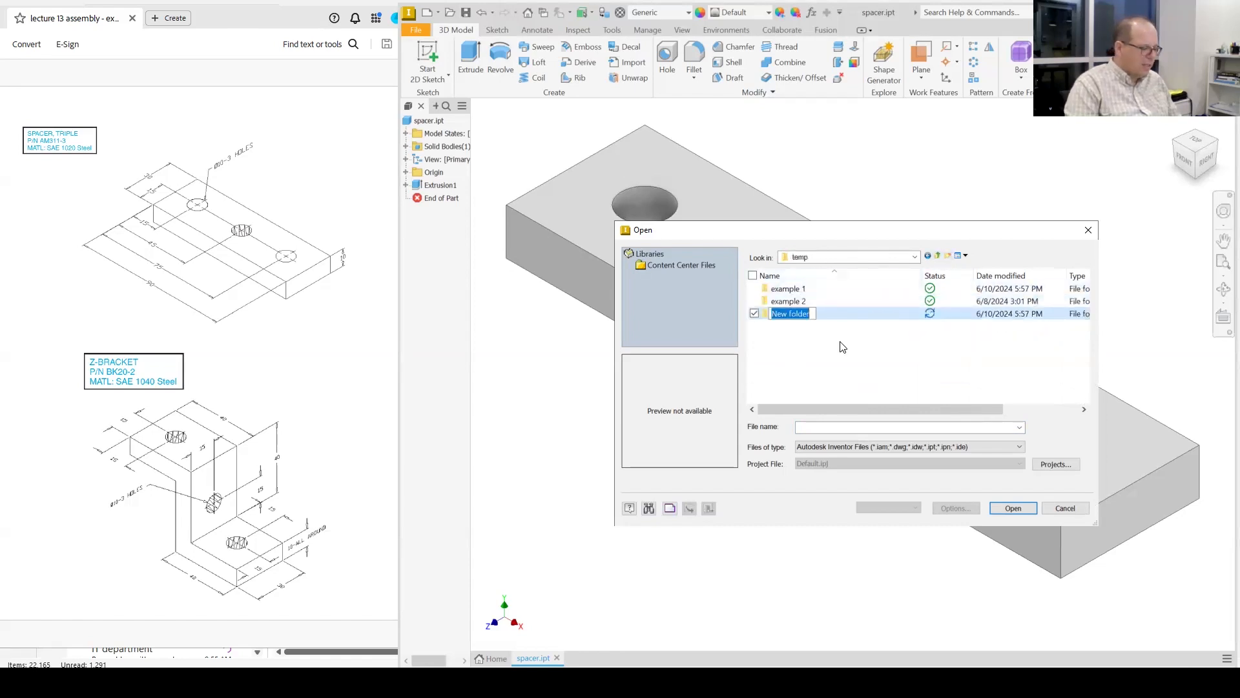
text(example 3)
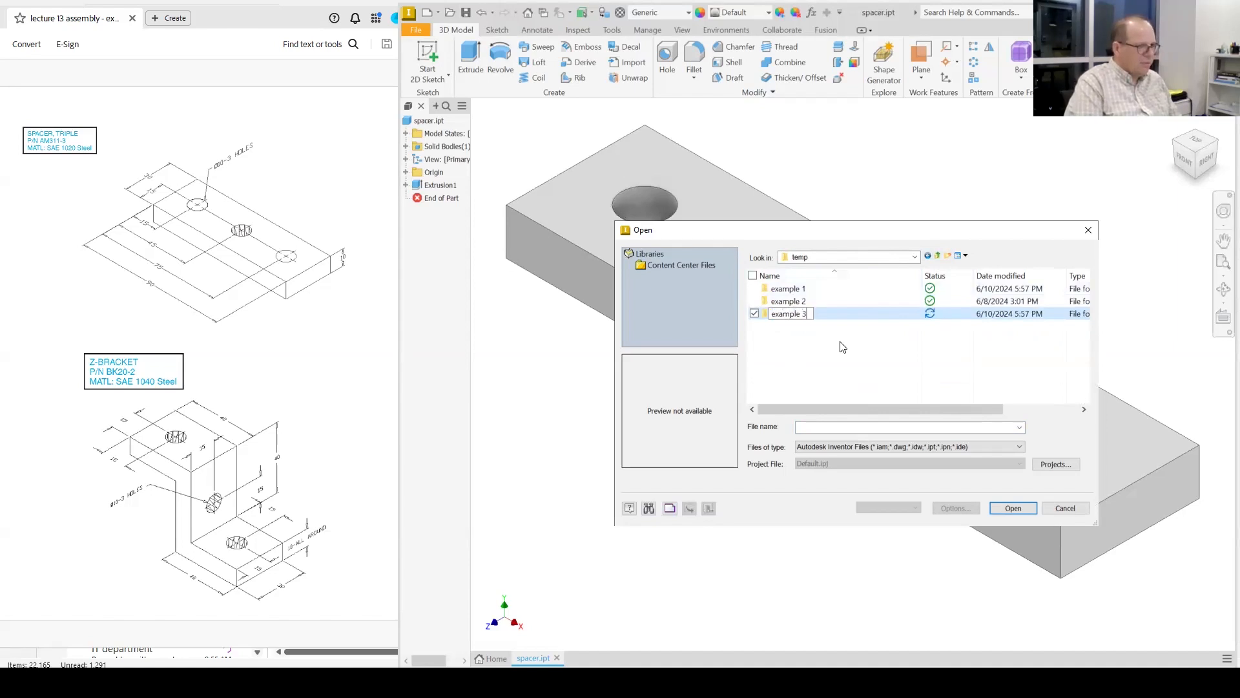
key(Return)
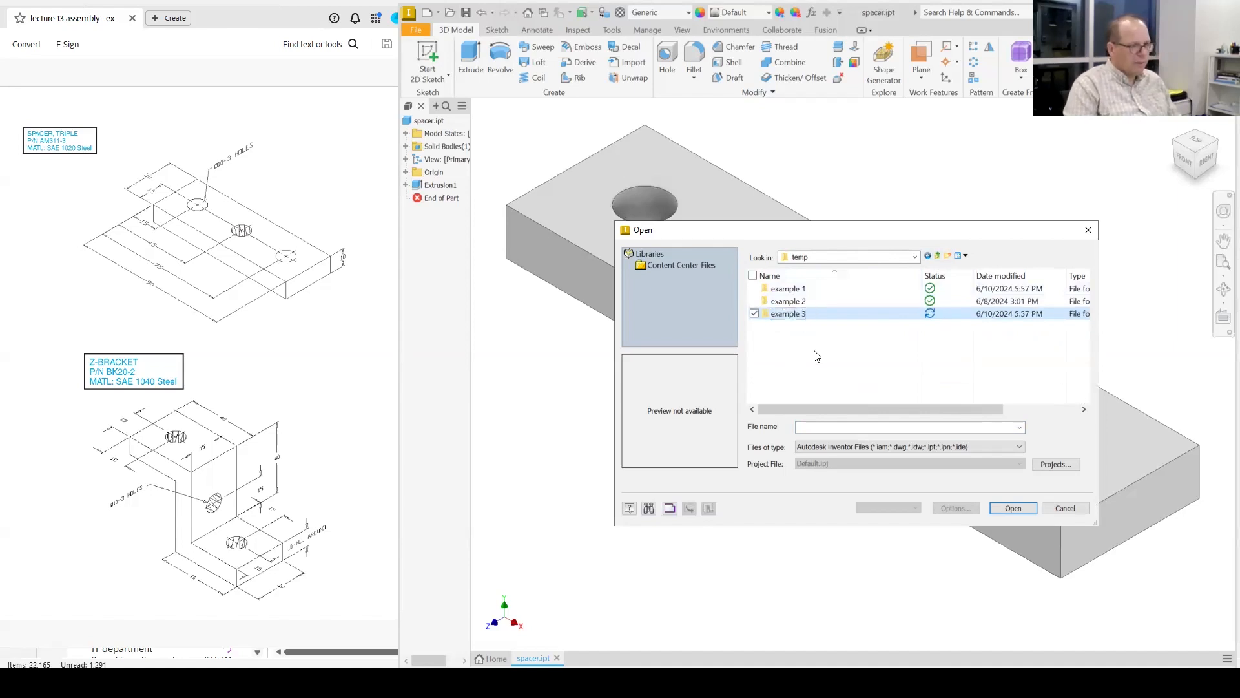
Step: Try to open a file named spacer from the new example 3 folder
double_click(795, 317)
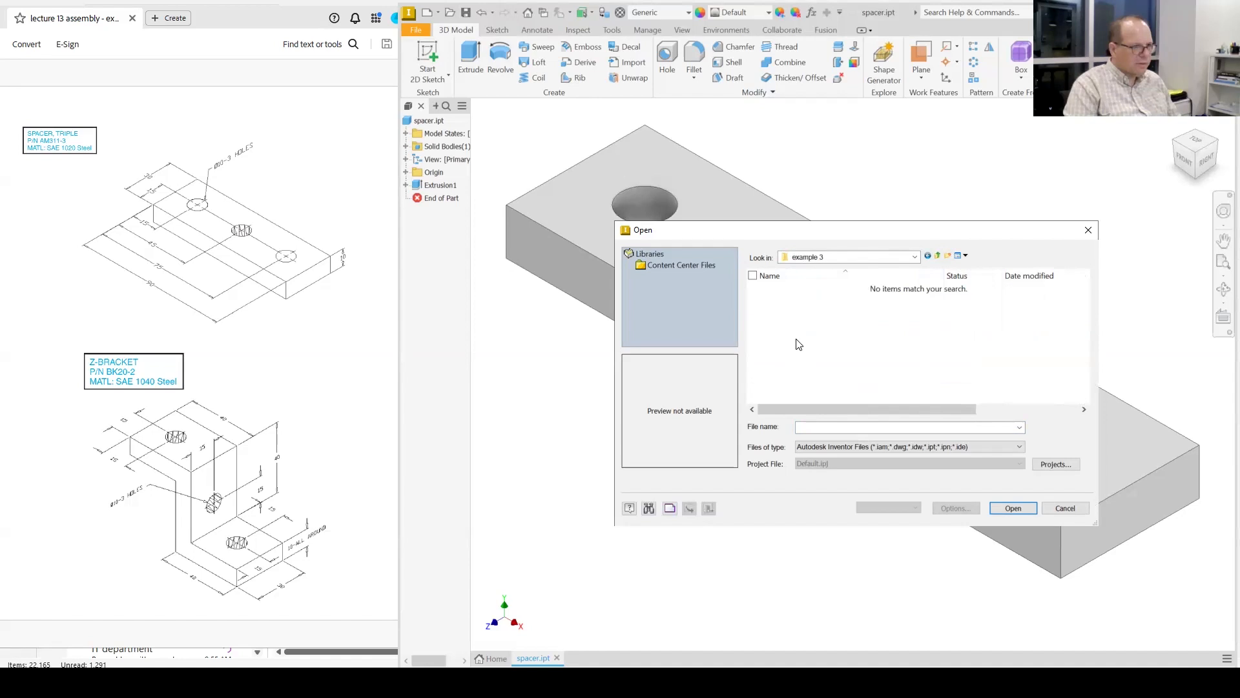
click(819, 427)
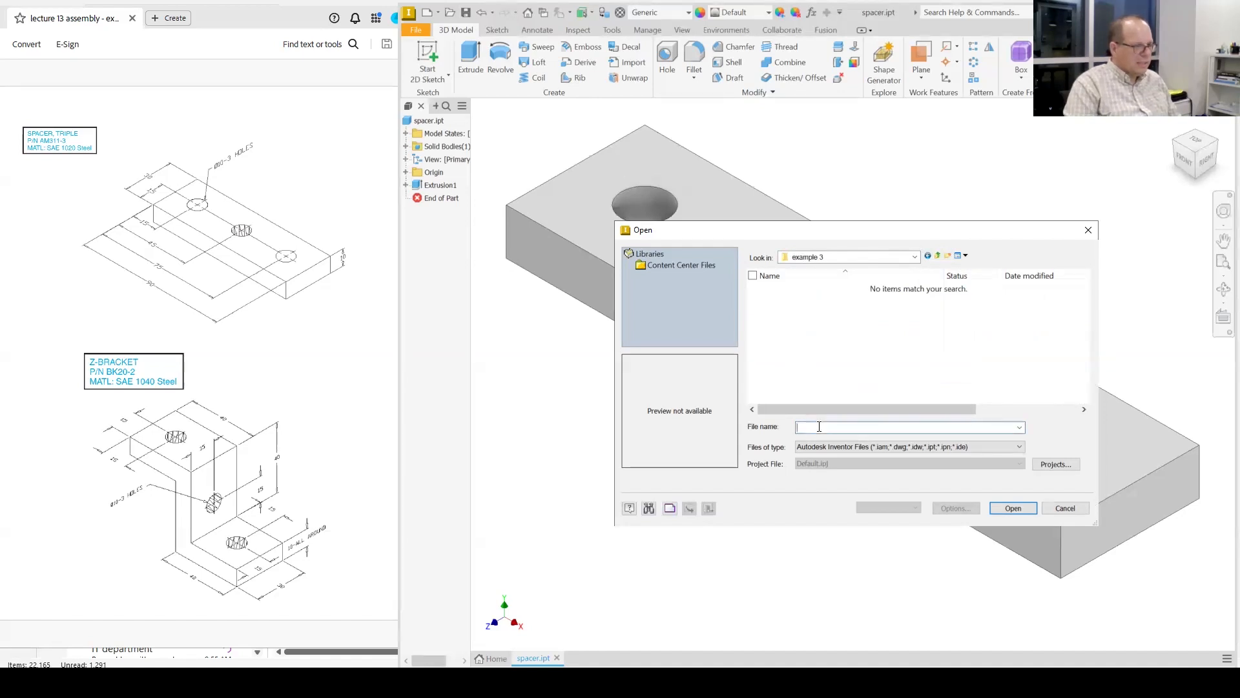
text(spacer)
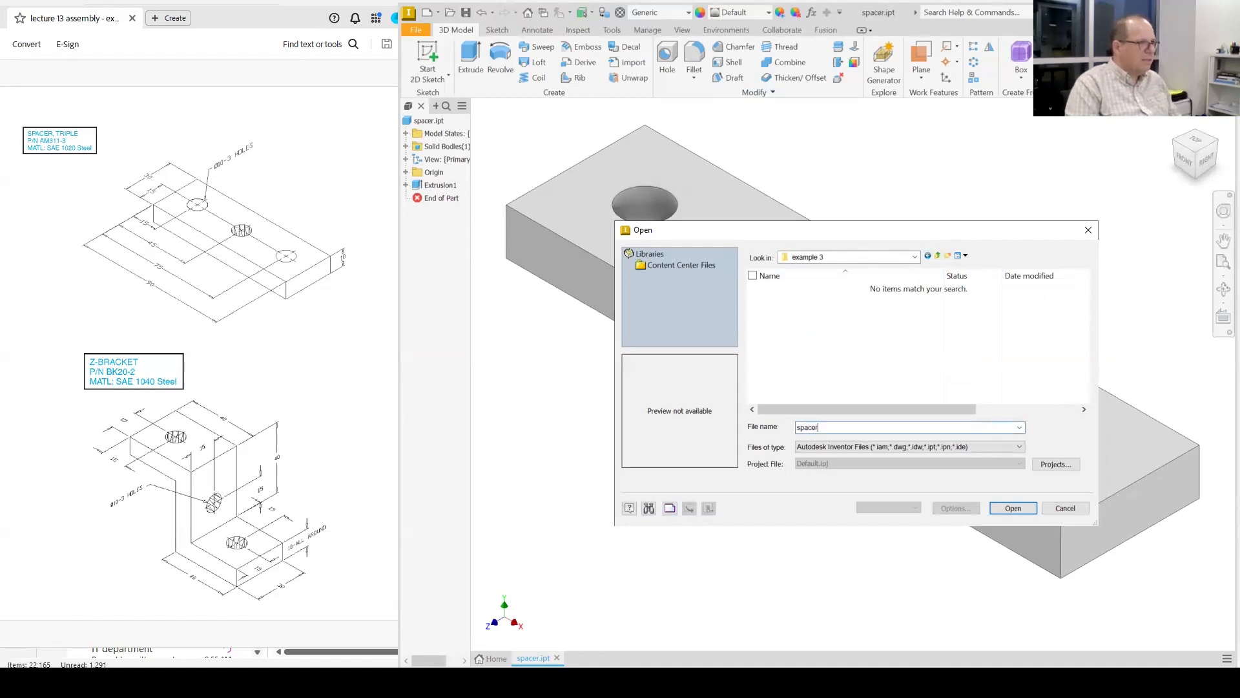
click(1012, 509)
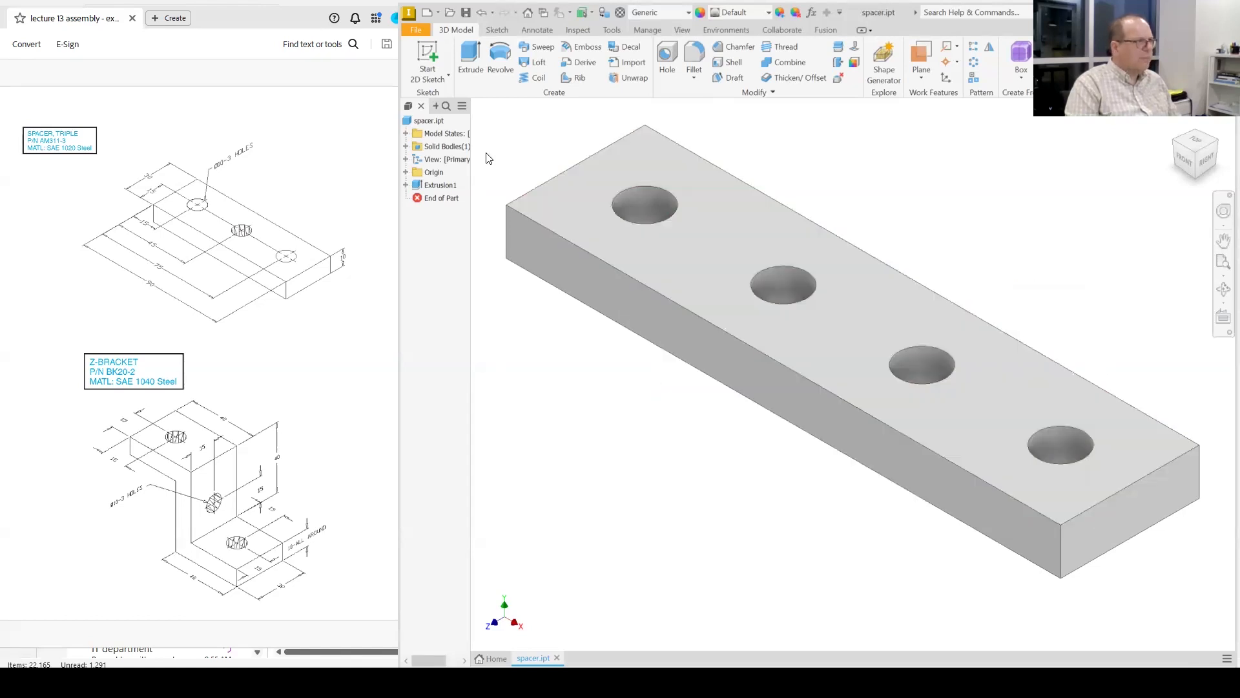
Step: Save the spacer part under the same name, spacer.ipt, in the example 3 folder
click(413, 29)
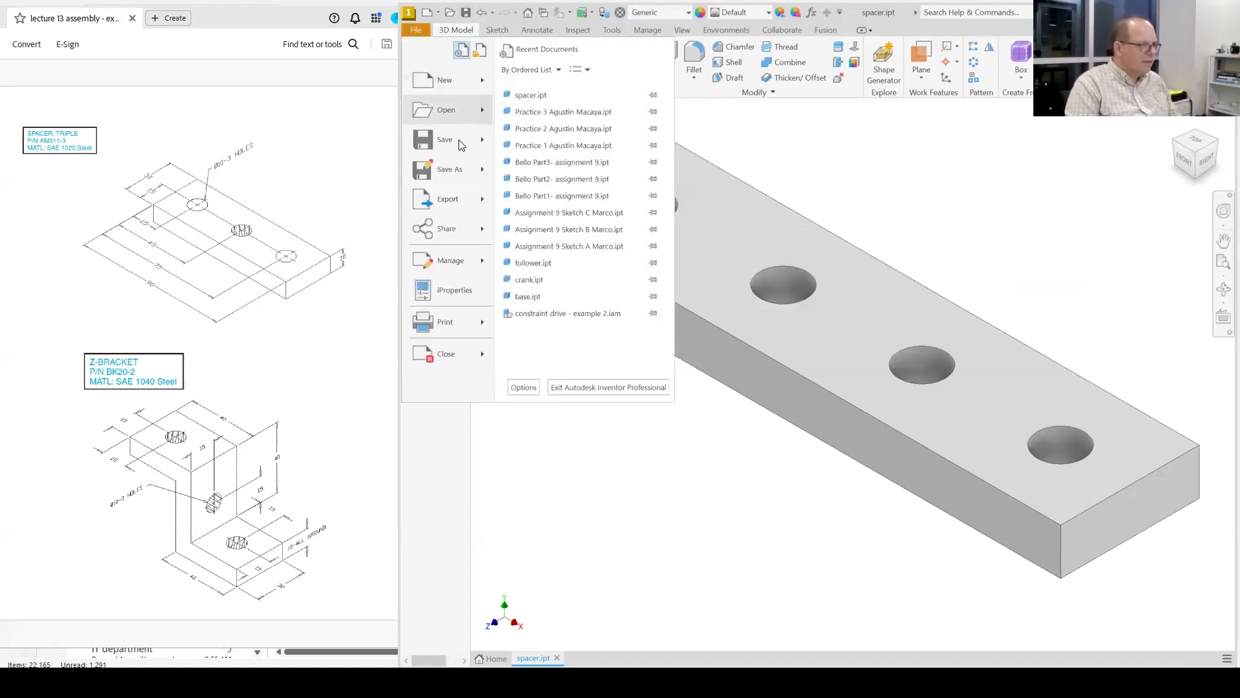
click(445, 172)
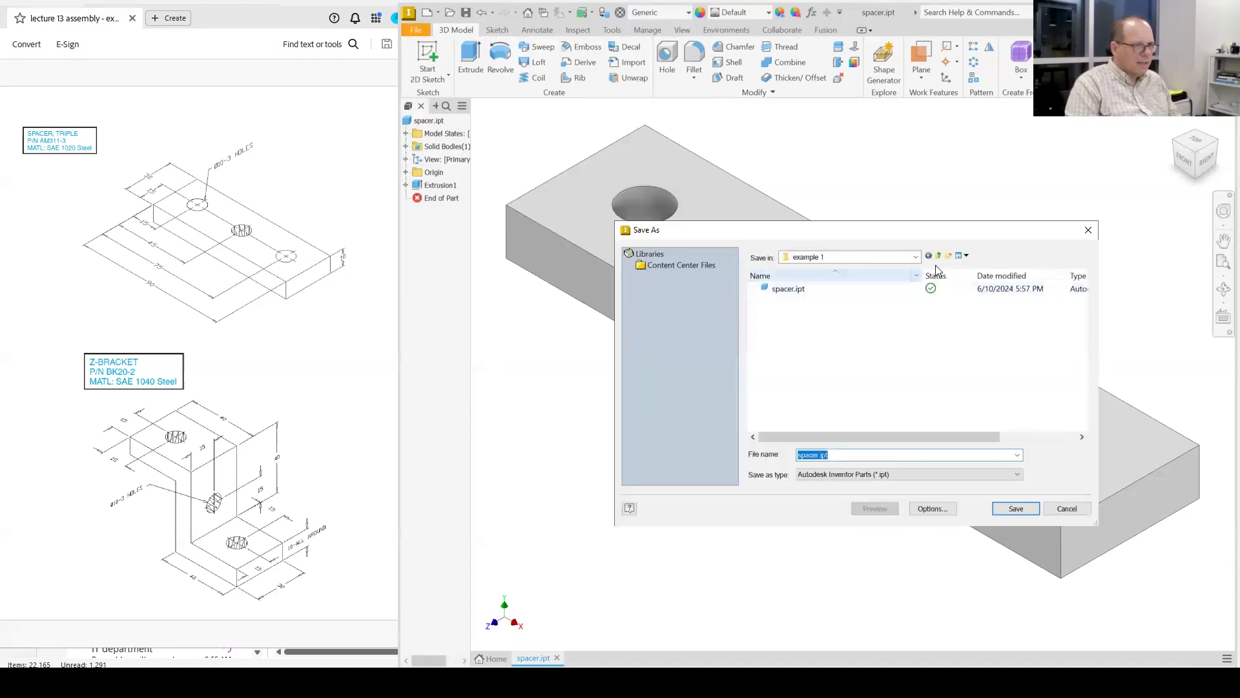
click(938, 255)
double_click(785, 314)
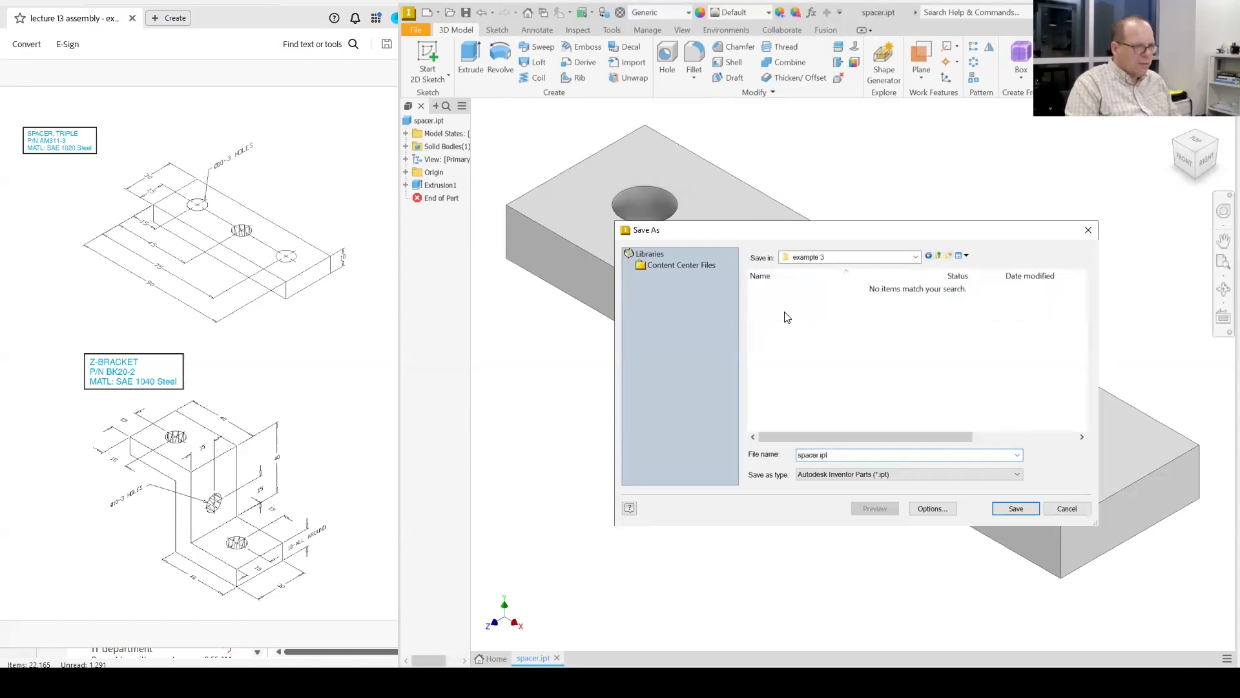
click(1014, 509)
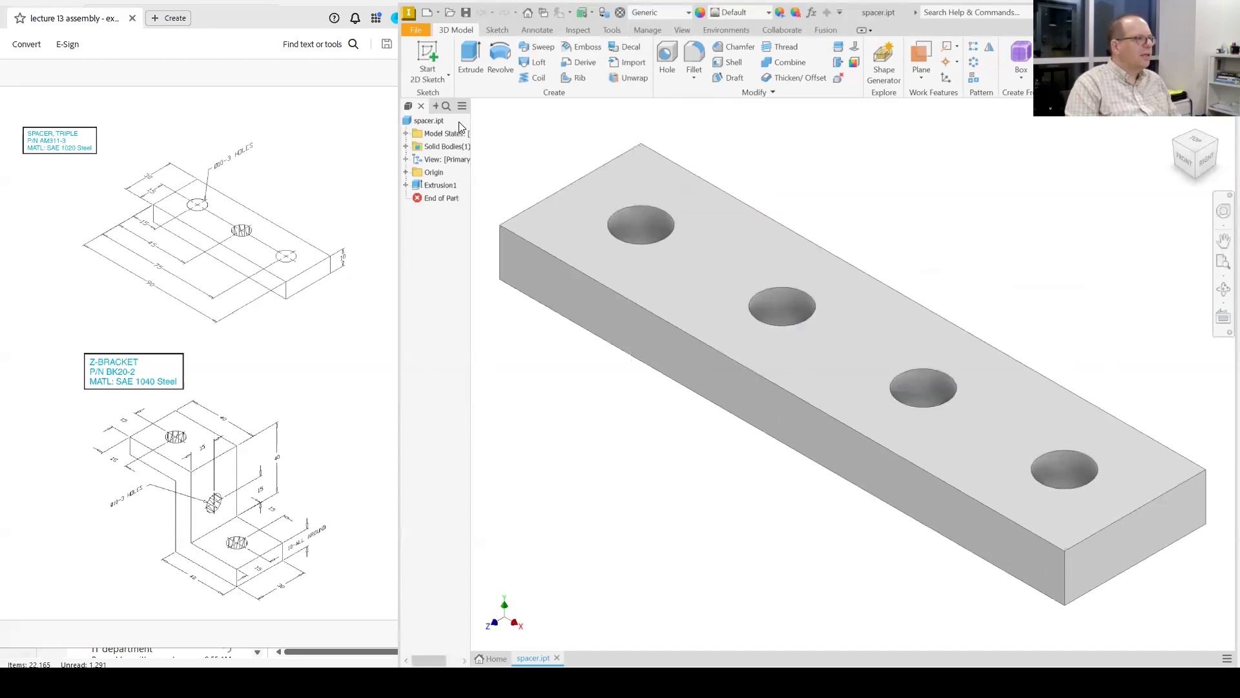
Step: Create a new part from the metric Standard (mm).ipt template and start a 2D sketch on the front XY plane
click(427, 14)
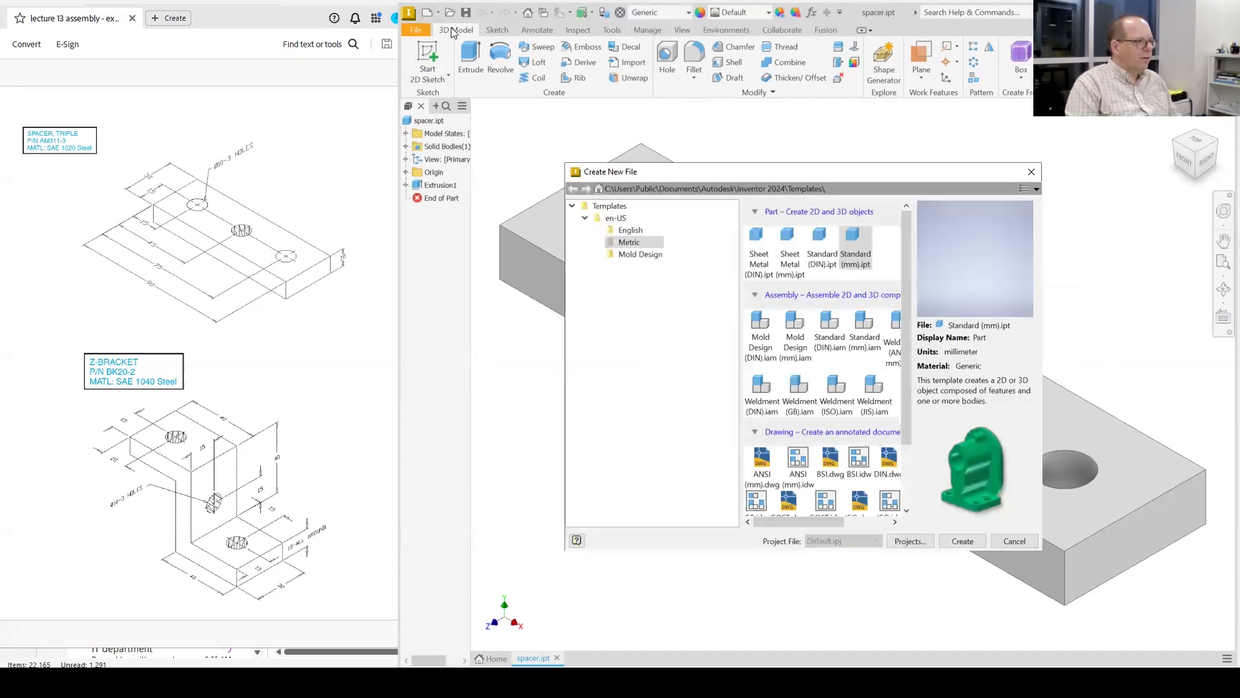
double_click(856, 248)
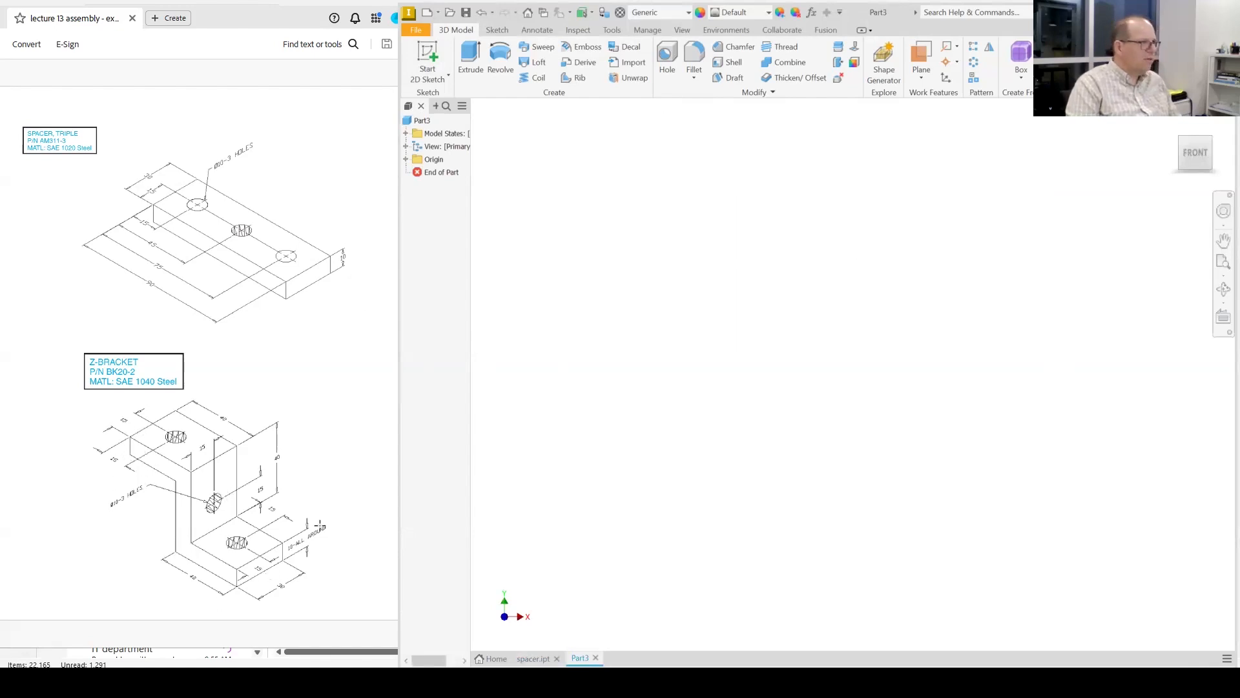
click(427, 56)
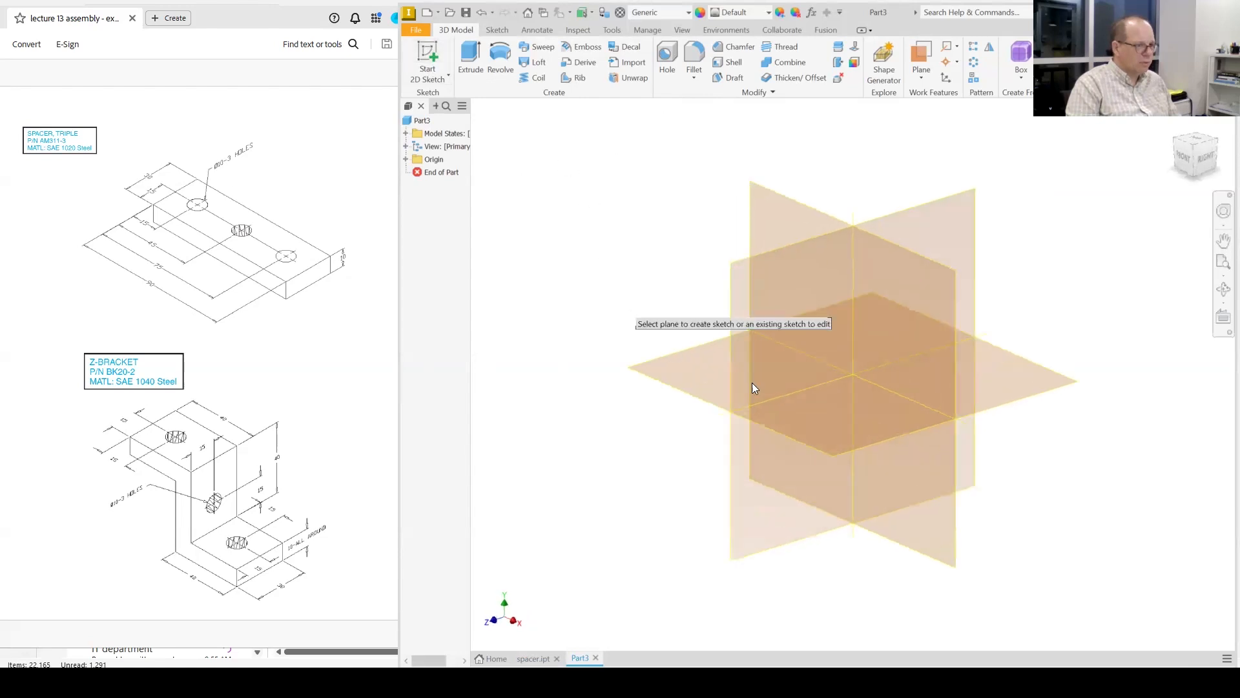
click(923, 332)
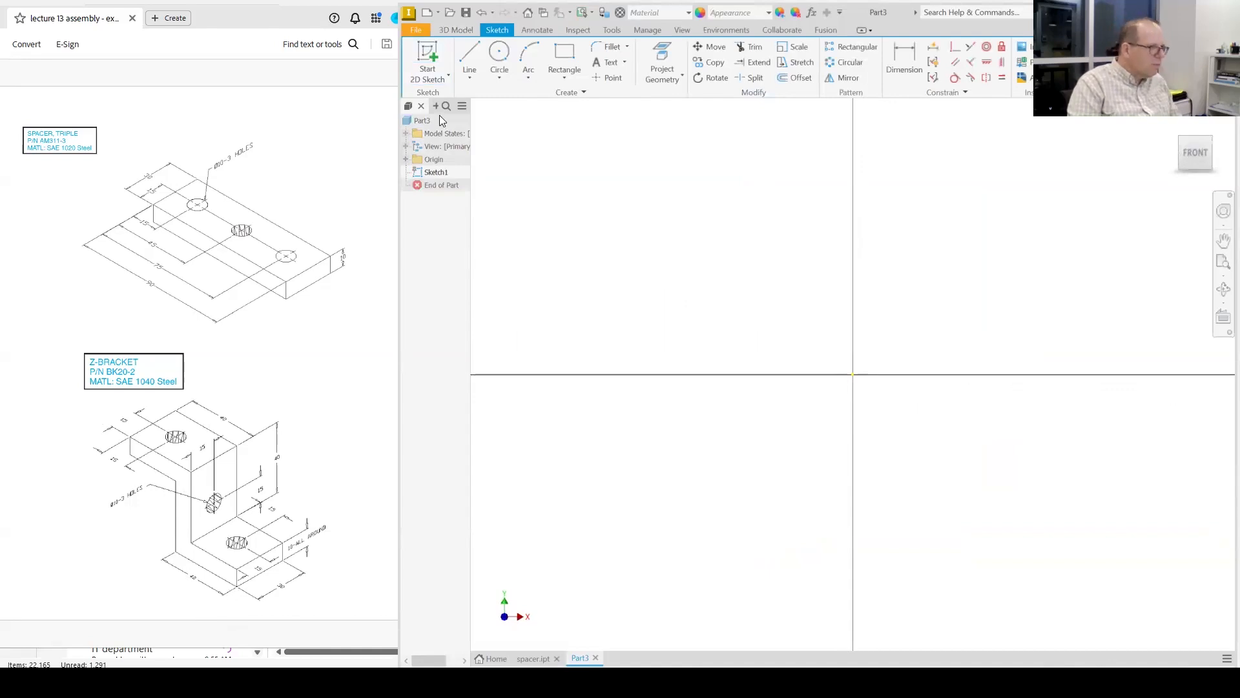
Step: Draw a 40 mm horizontal line from the origin toward negative X as the Z-bracket's base edge
click(470, 57)
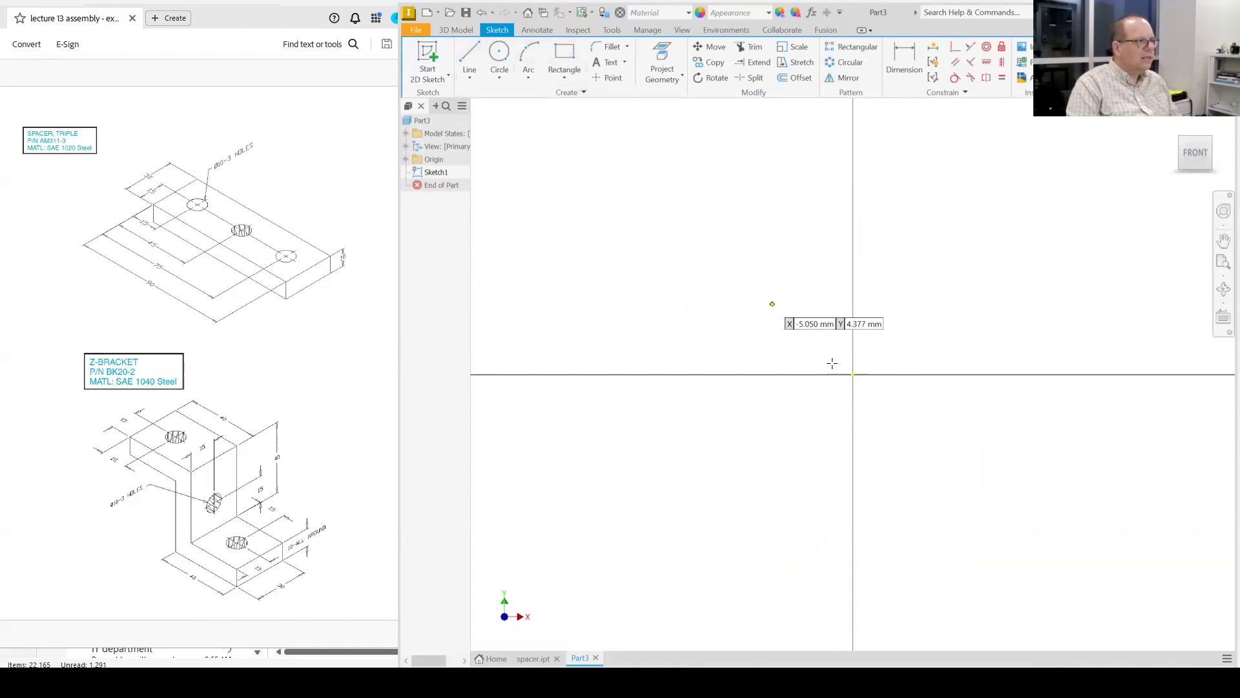
click(852, 373)
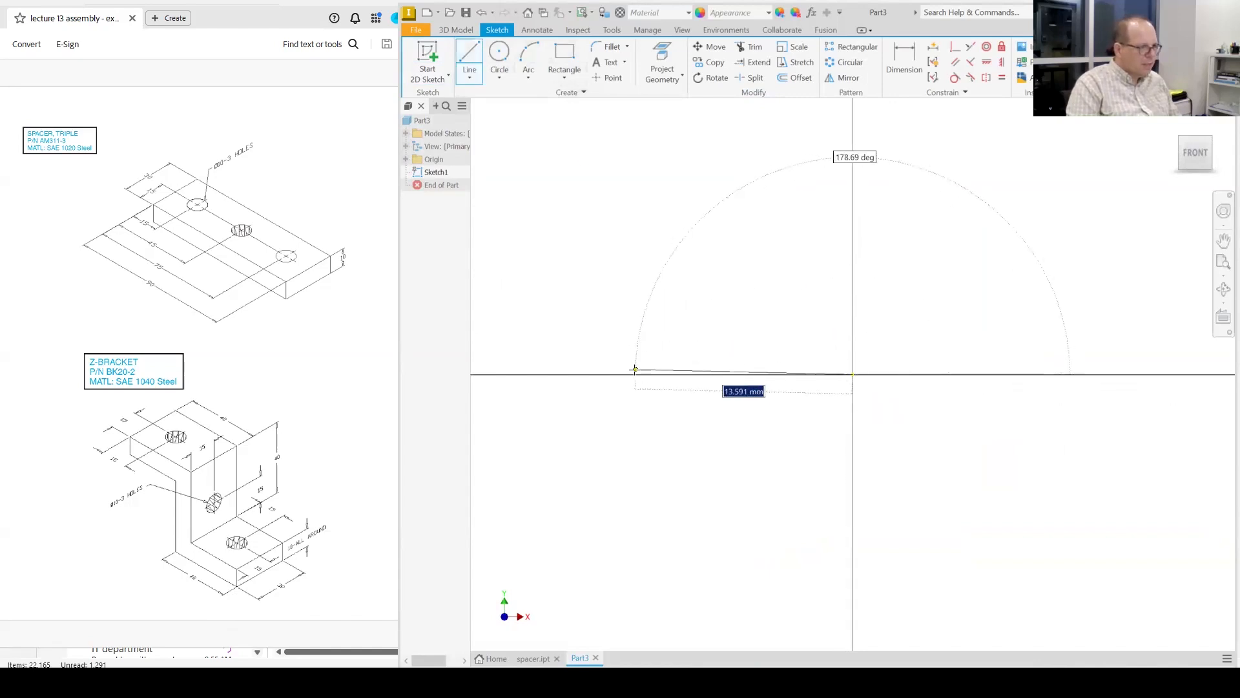
text(40)
key(Return)
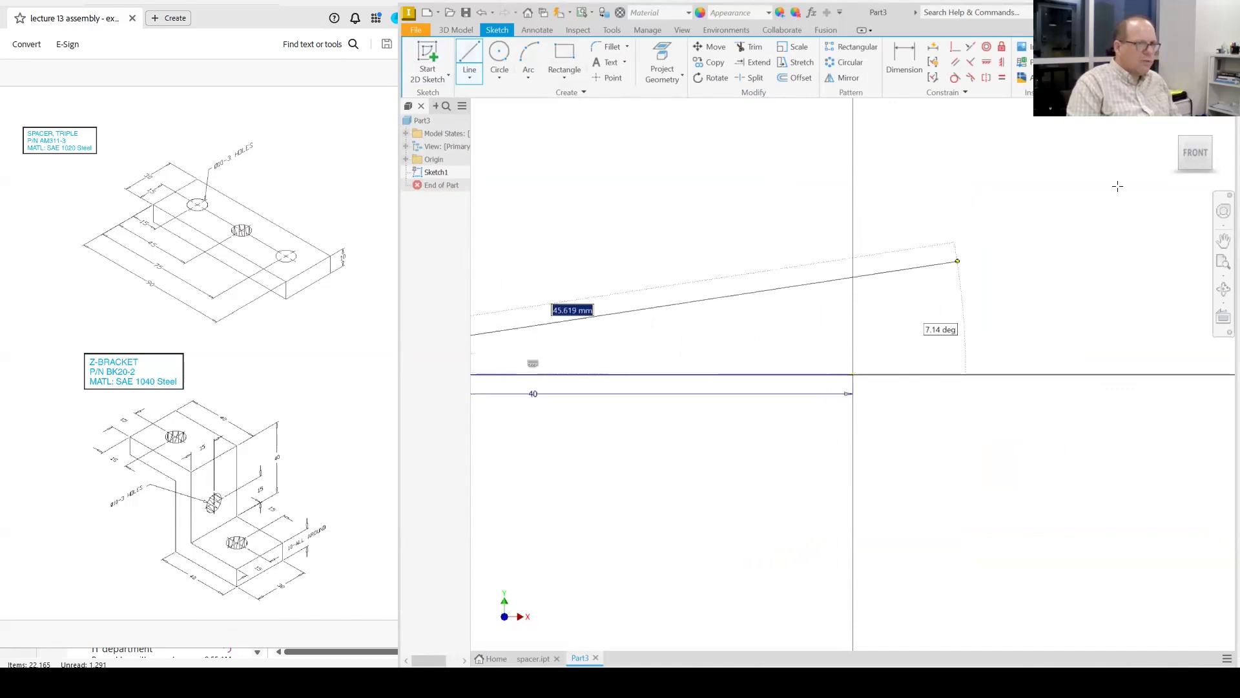
Step: Continue the profile from the base line's free end with a 50 mm line upward and a 30 mm horizontal line toward negative X
click(1196, 154)
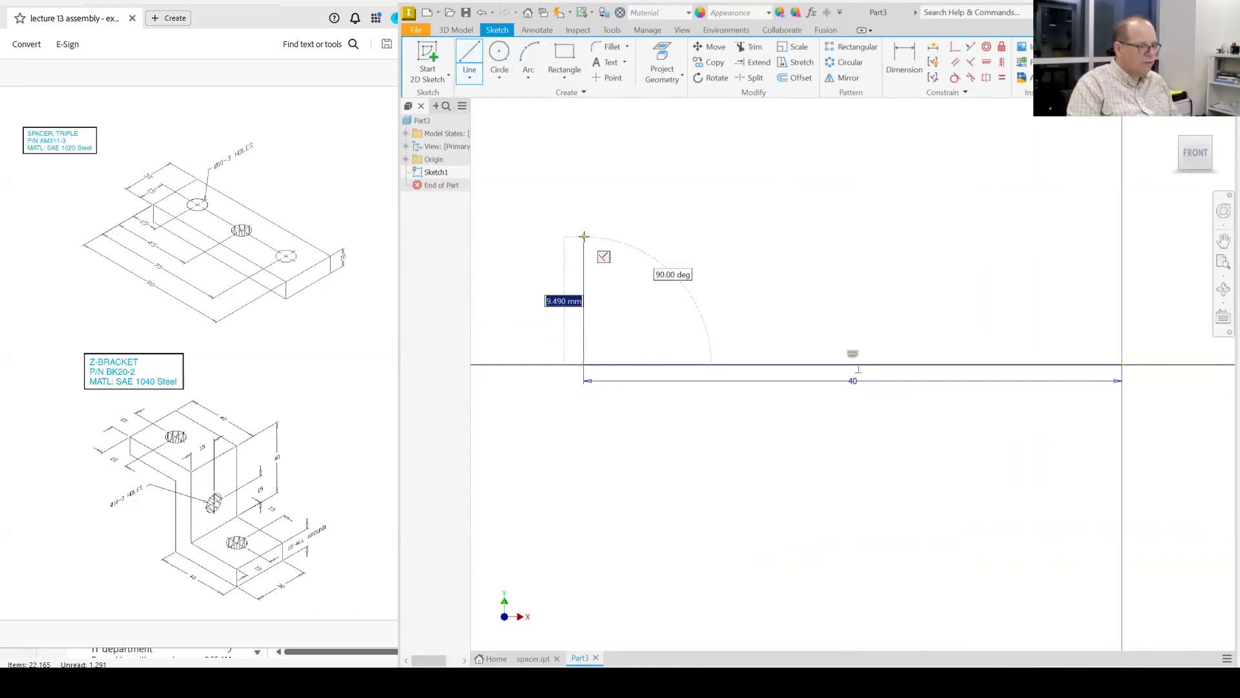
text(50)
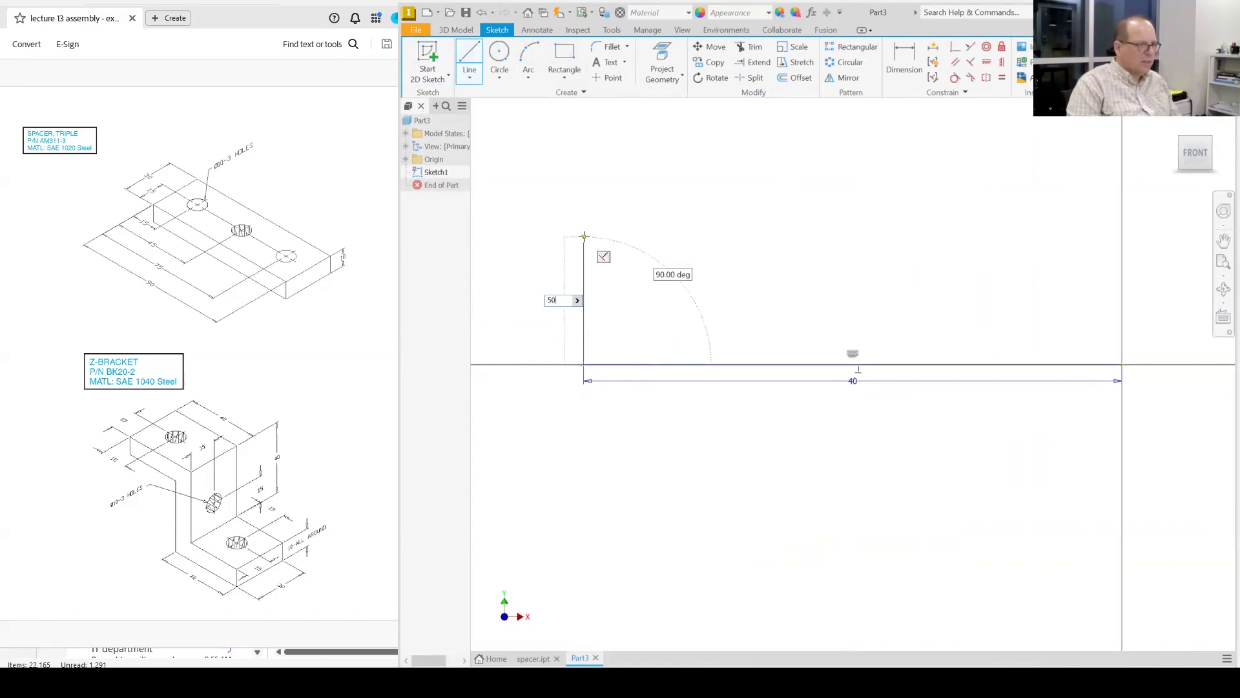
key(Return)
click(1195, 155)
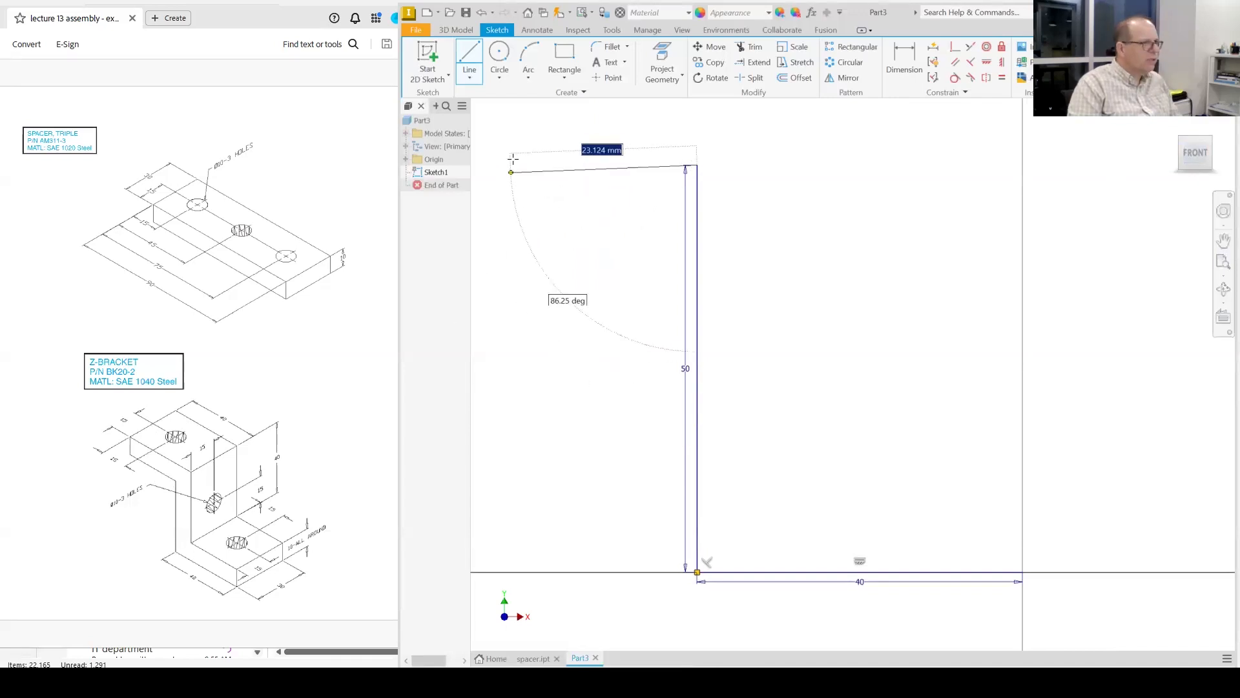
text(30)
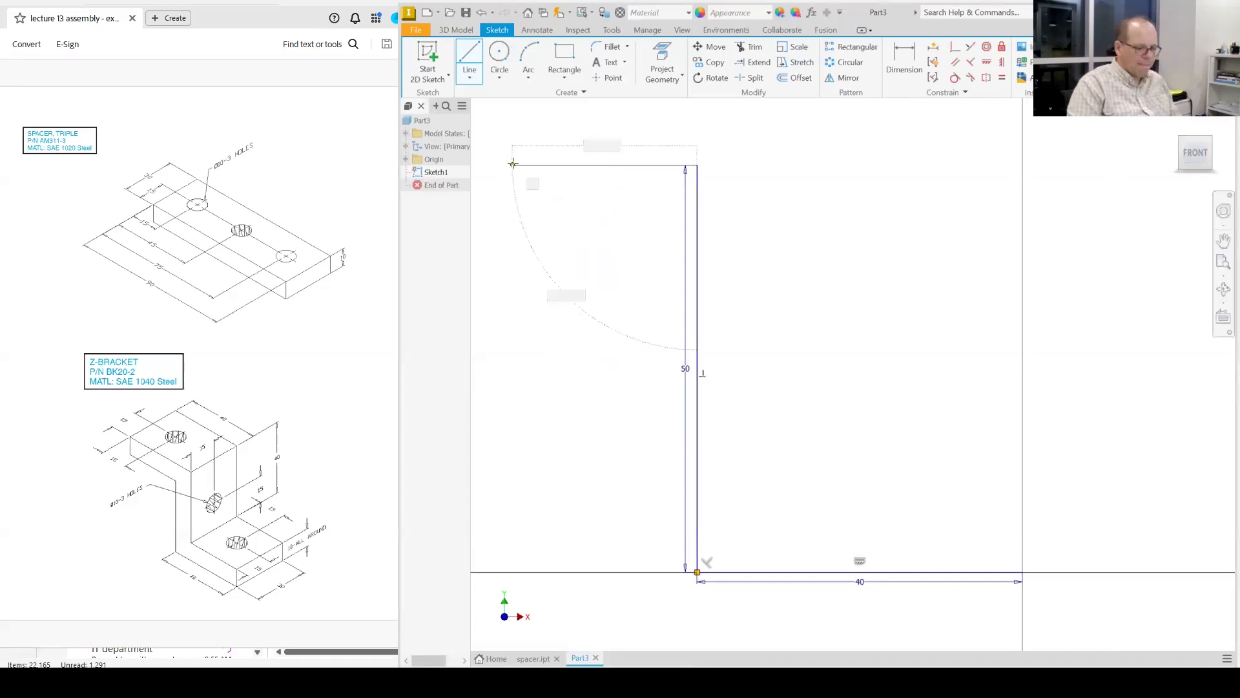
key(Return)
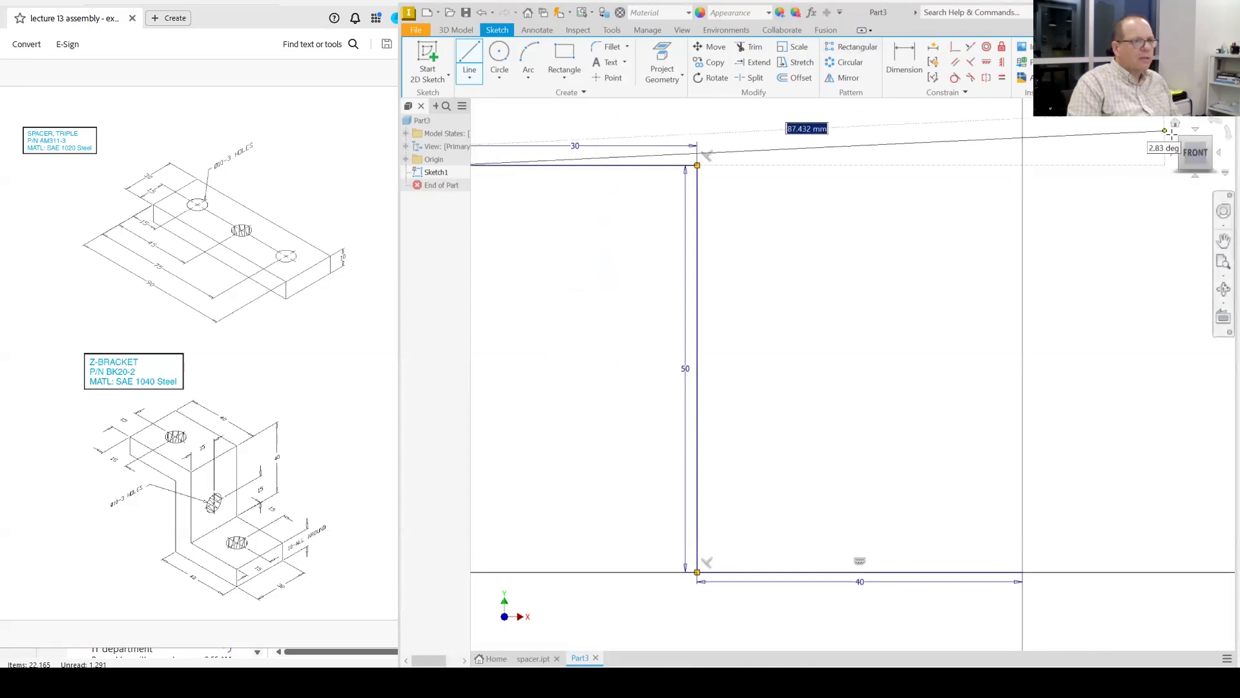
Step: Add a 10 mm line upward and a 40 mm horizontal line toward positive X to outline the upper flange
click(1196, 146)
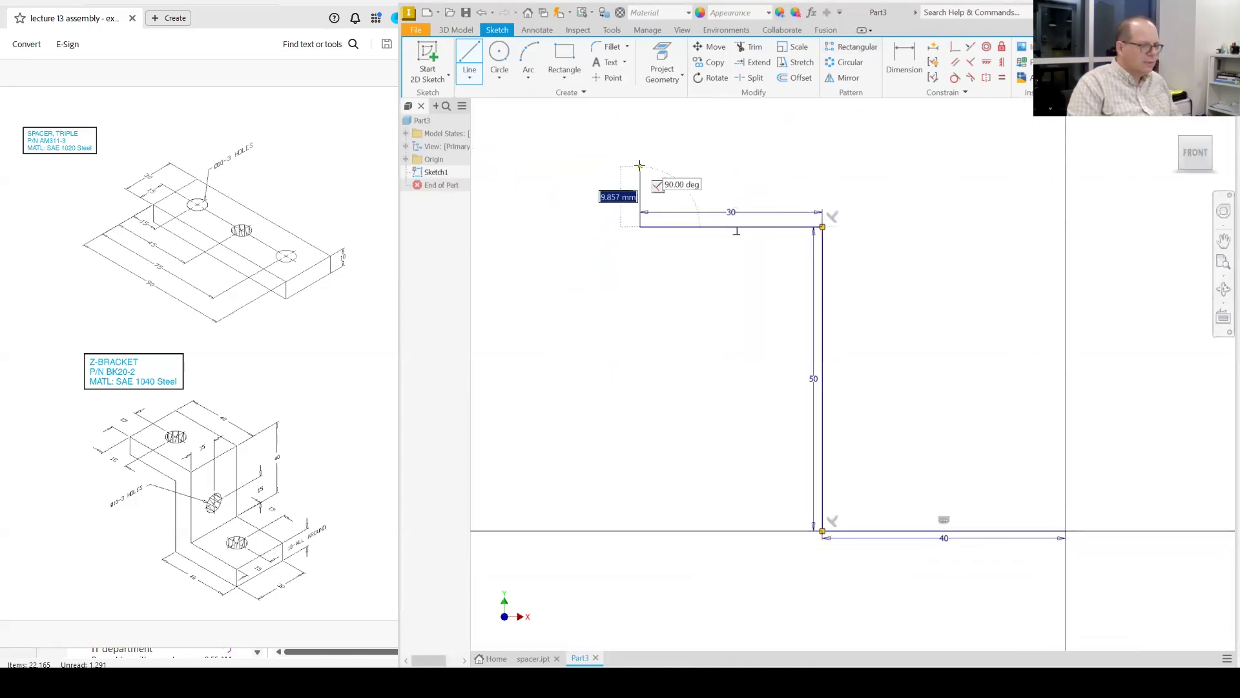
text(10)
key(Return)
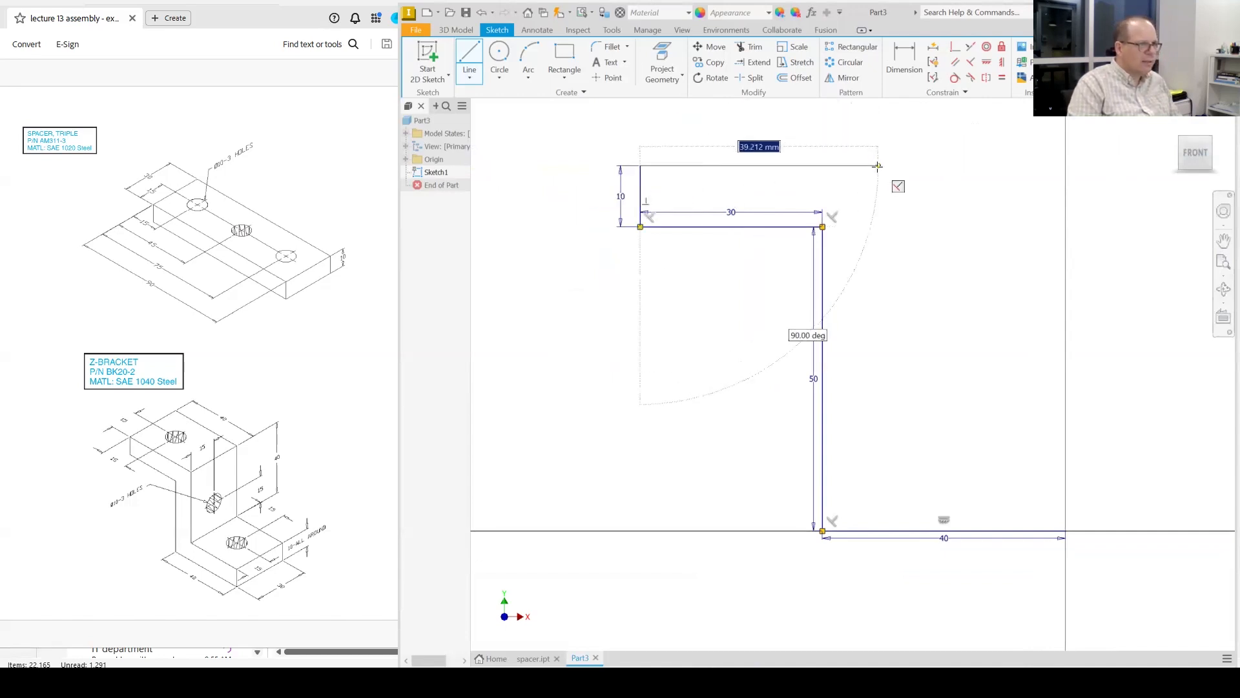
text(40)
key(Return)
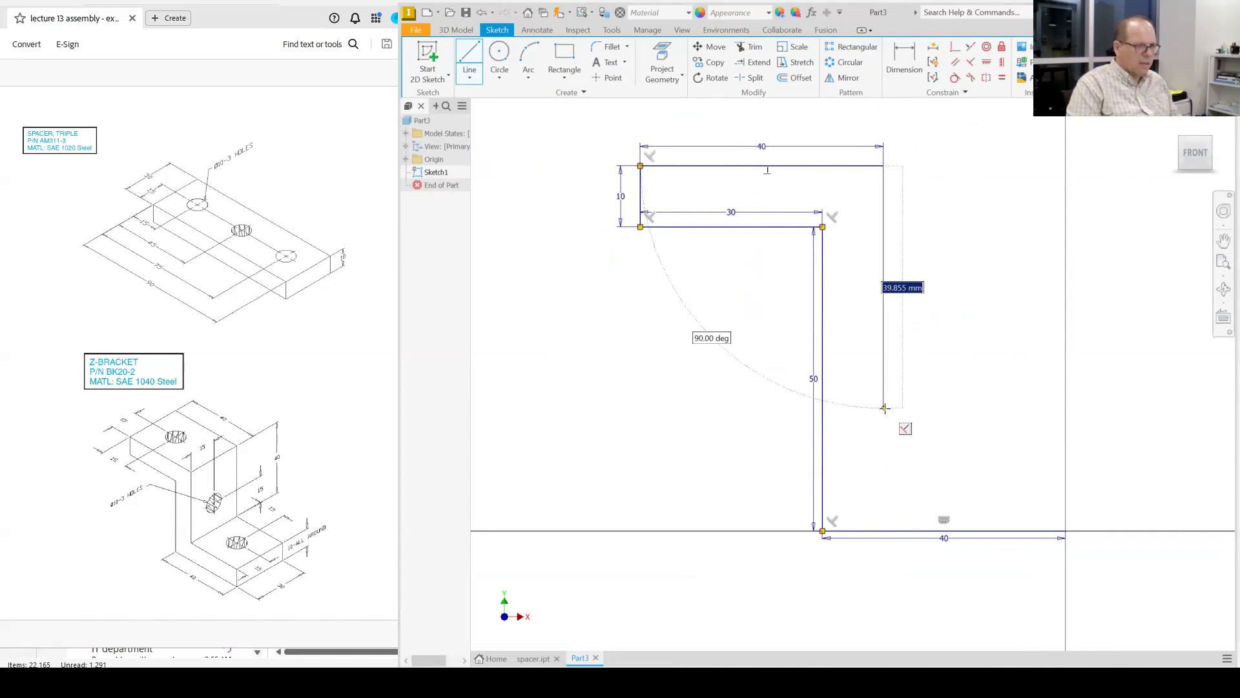
Step: Draw a 40 mm line downward and a 30 mm line toward positive X, and close the profile at the origin
text(40)
key(Return)
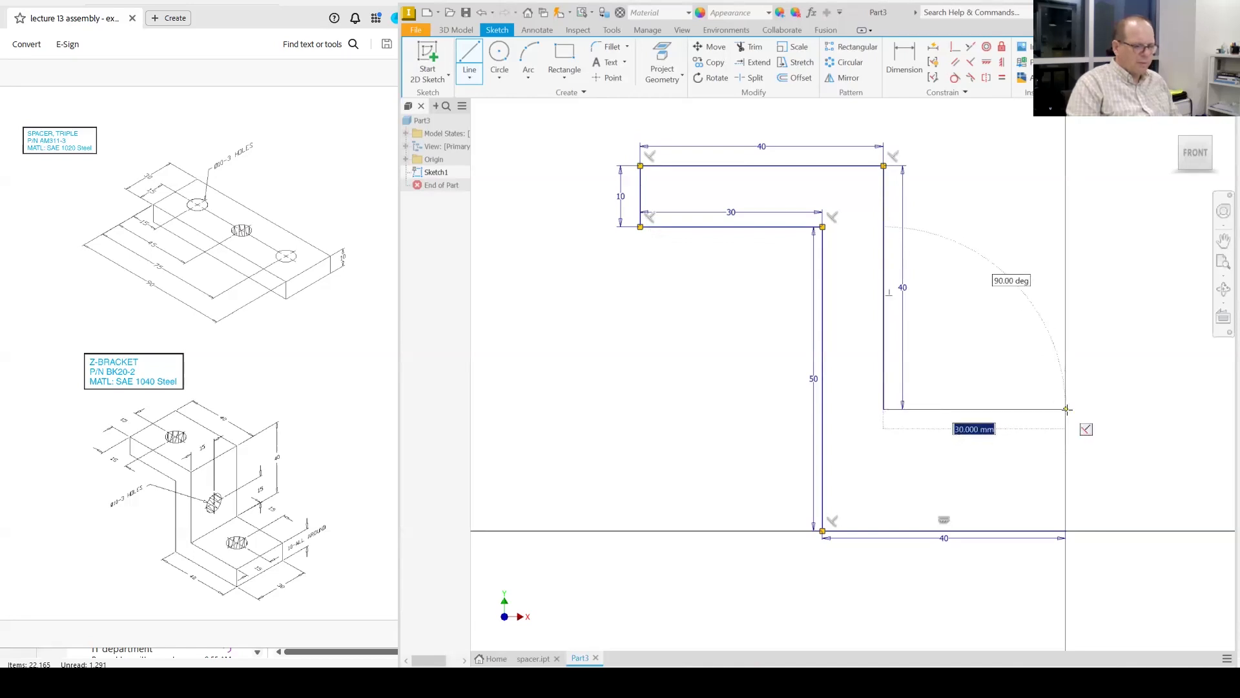
text(30)
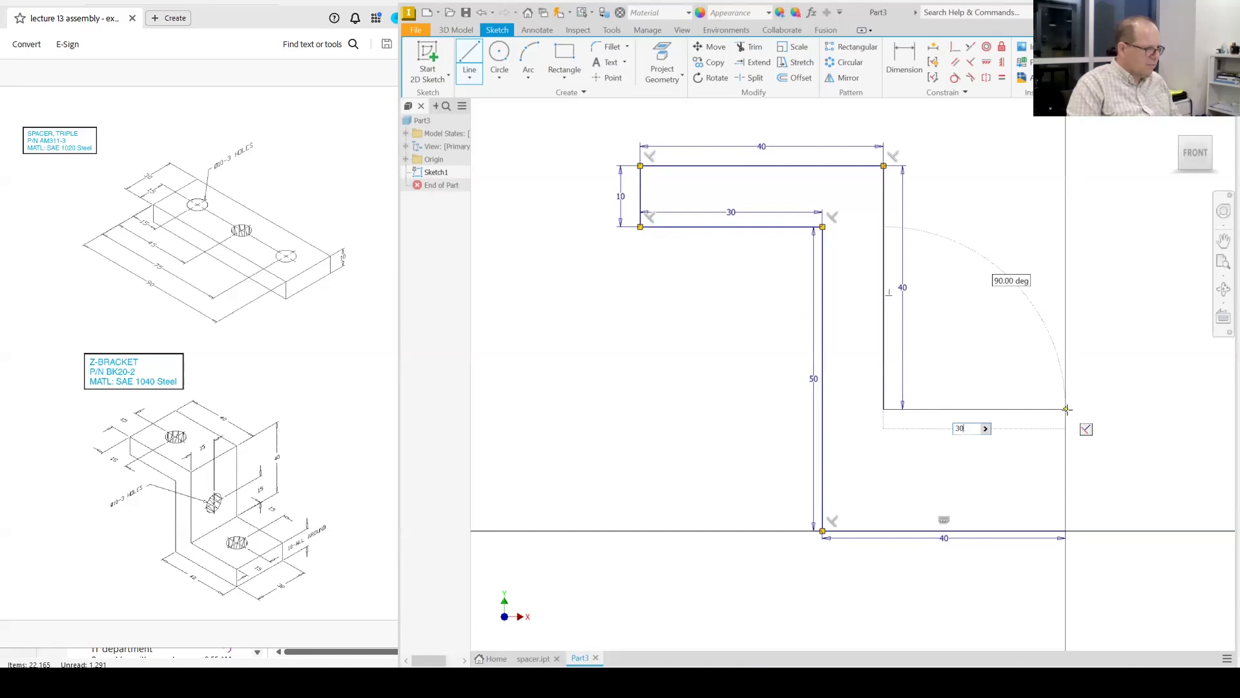
key(Return)
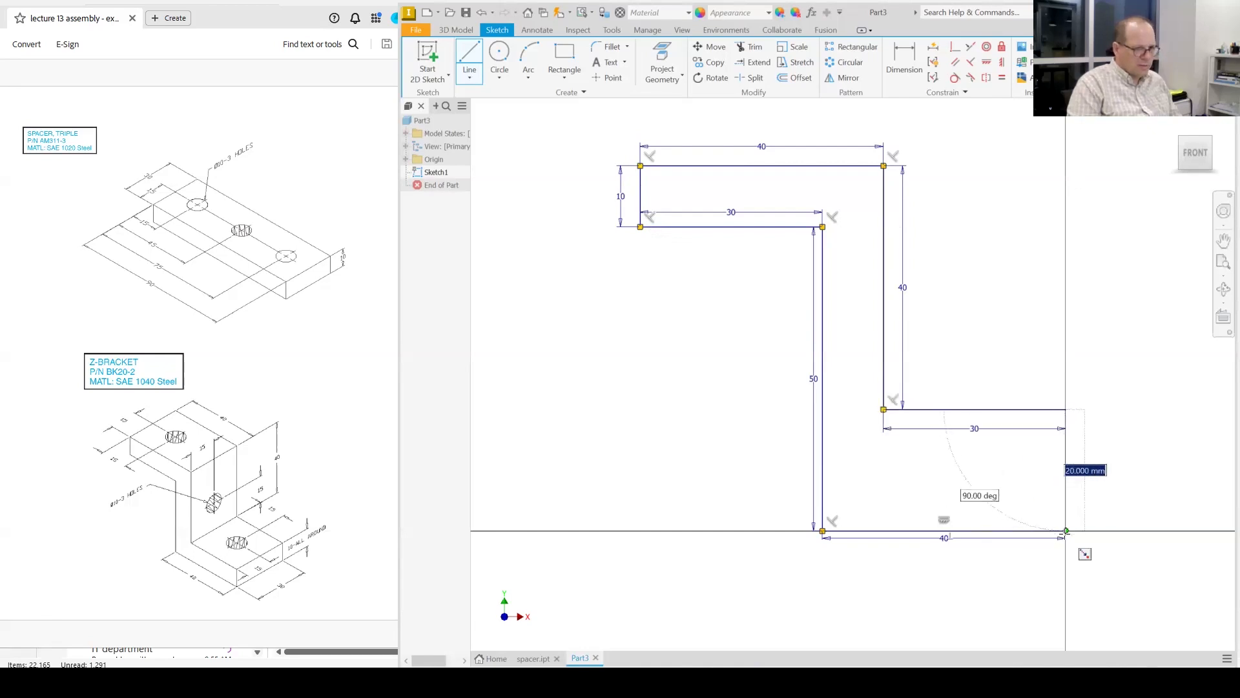
click(1066, 531)
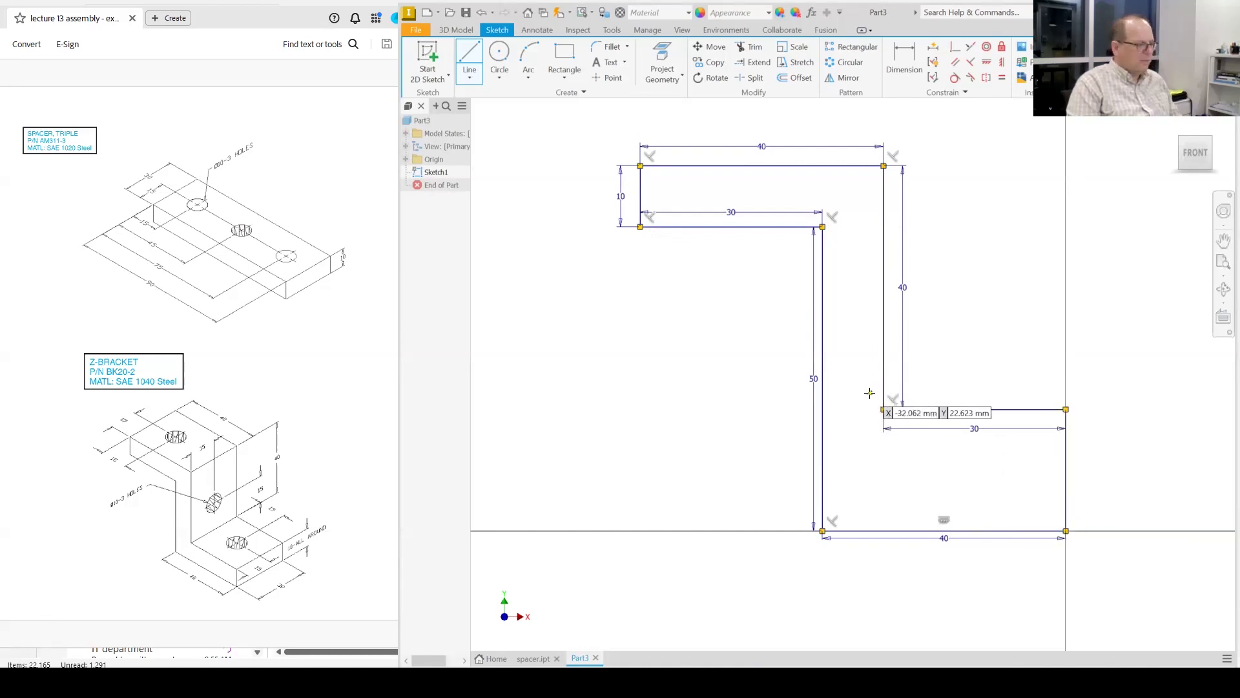
key(Escape)
Step: Set the length of the 50 mm vertical edge to 40 mm so the lower flange gets its correct thickness
key(d)
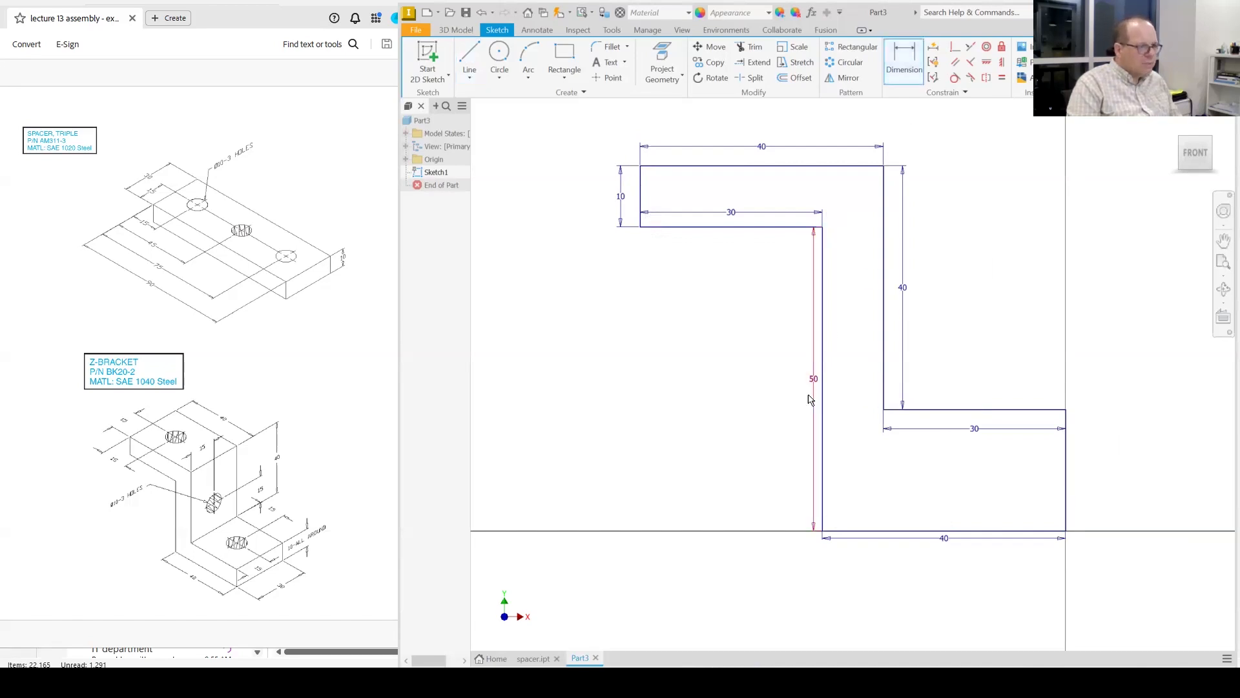
click(813, 380)
click(788, 427)
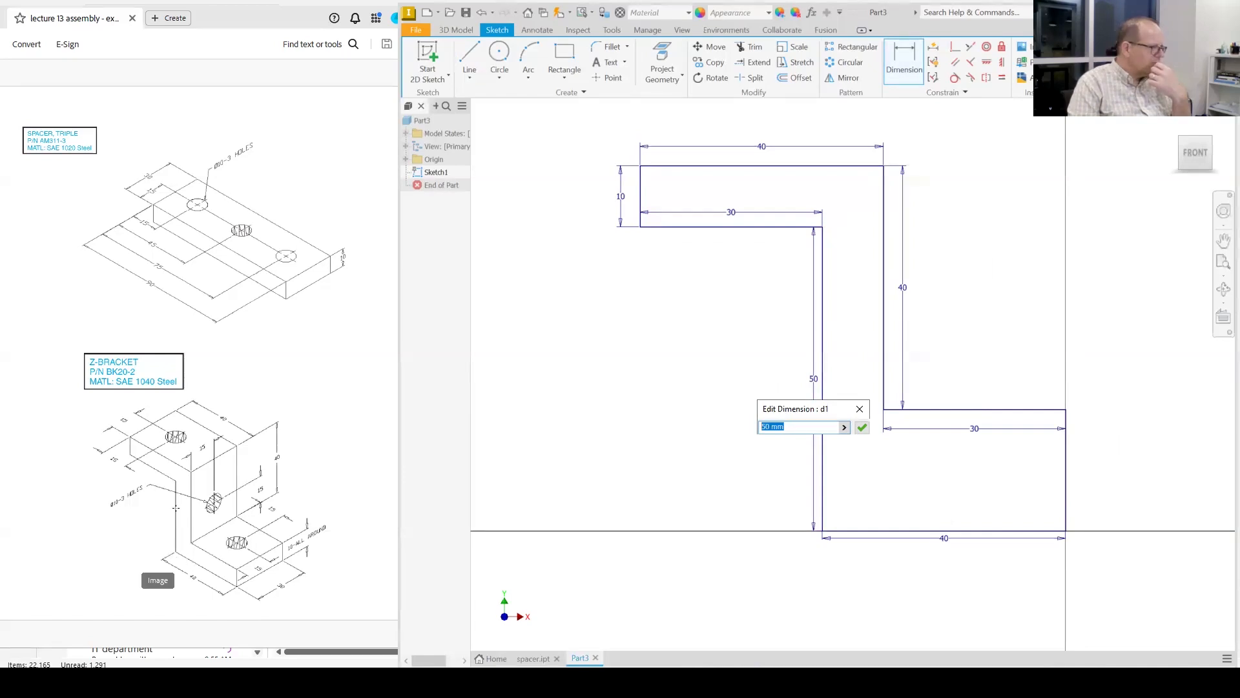
text(40)
key(Return)
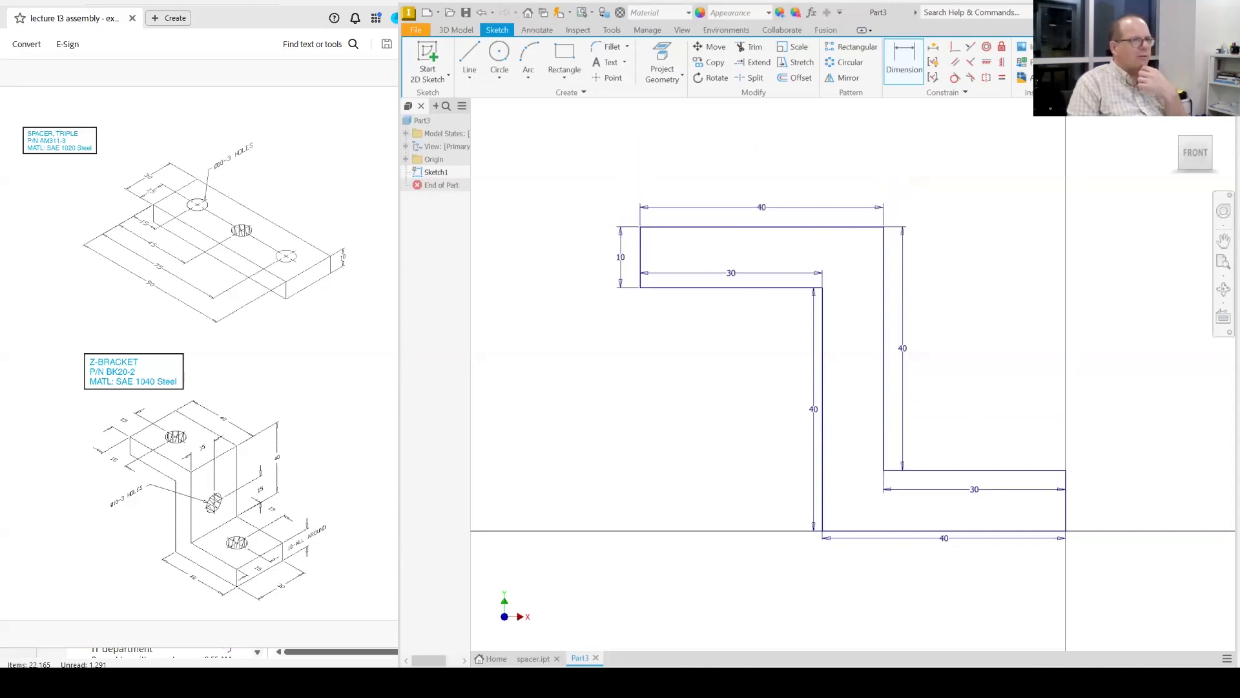
Step: Finish the sketch and extrude the Z-shaped profile by 30 mm
click(1127, 60)
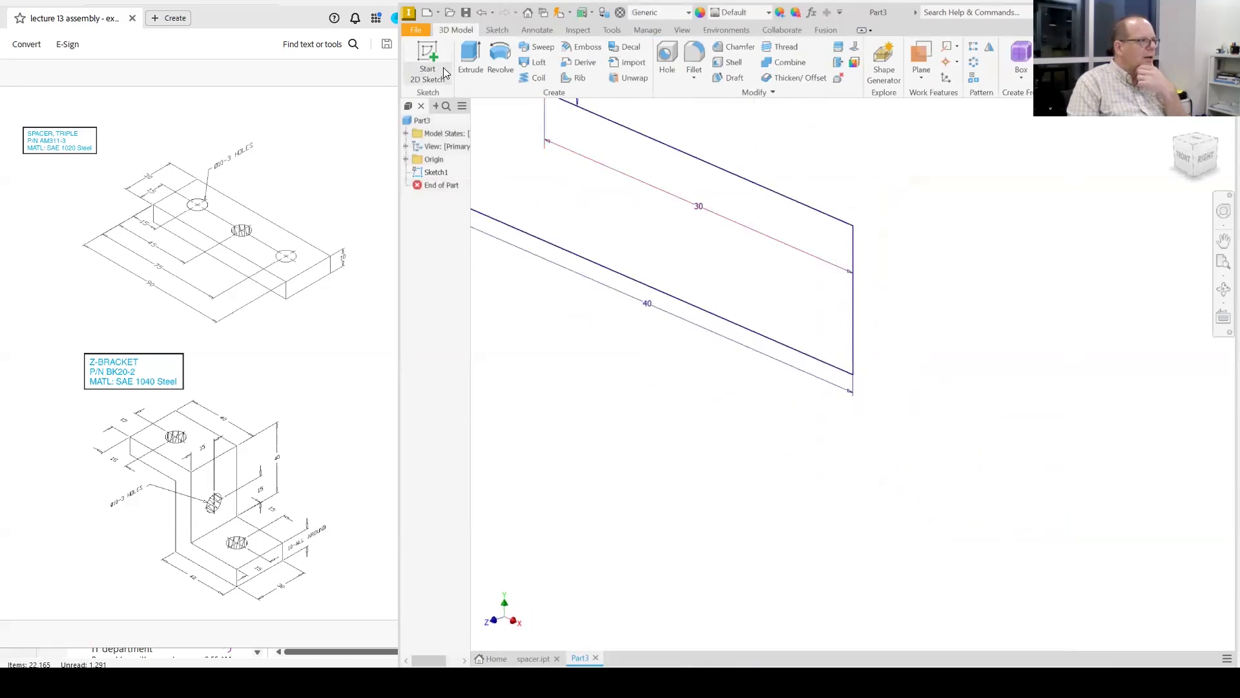
click(471, 65)
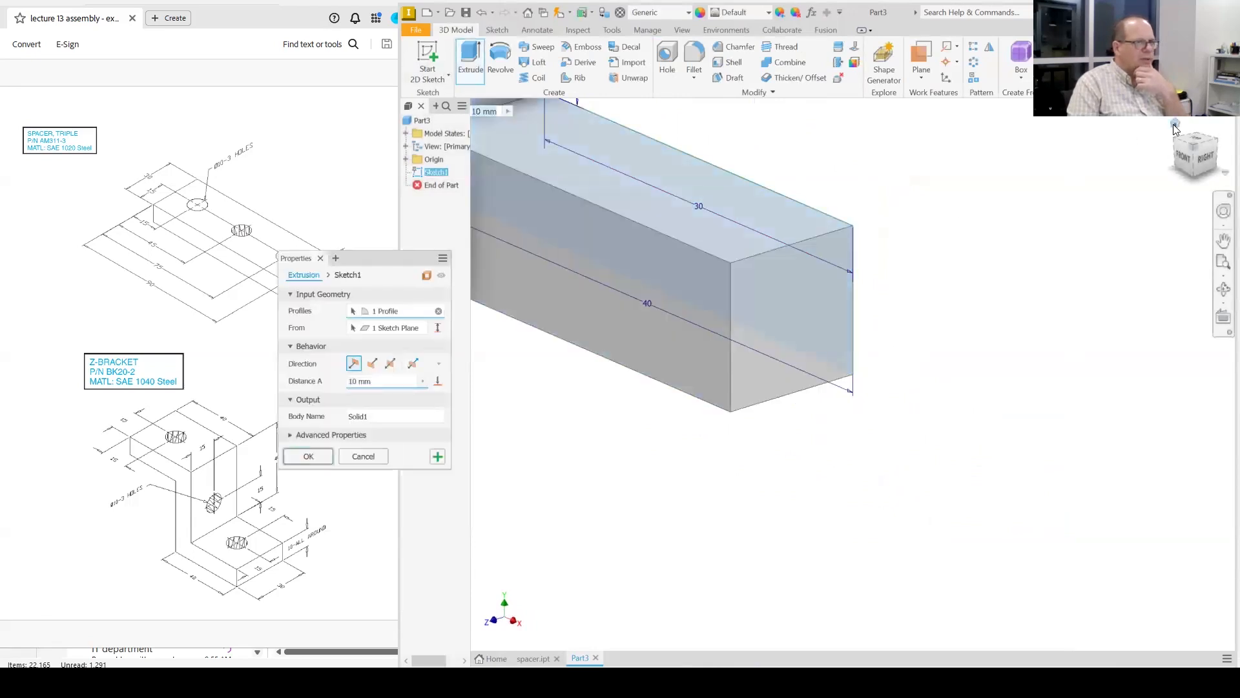
click(1176, 125)
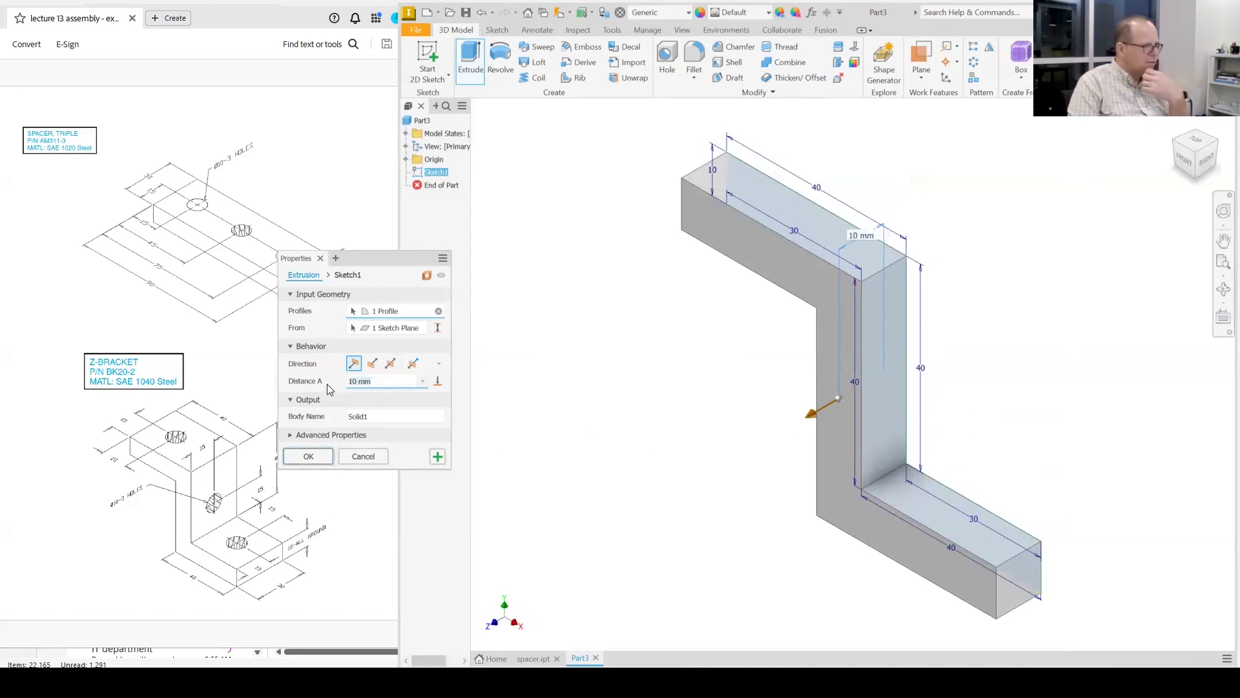
text(30)
key(Return)
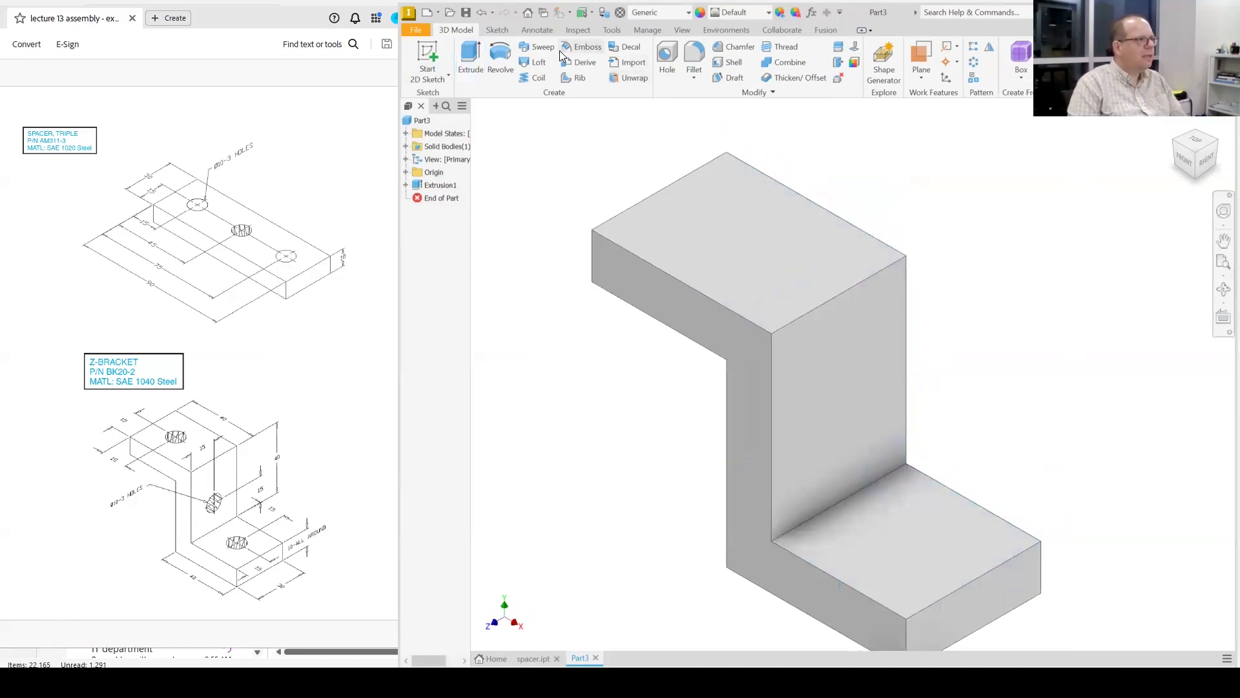
Step: Sketch a 10 mm diameter circle on the upper flange's top face, centred across its width and about 28 mm from the free edge
right_click(736, 228)
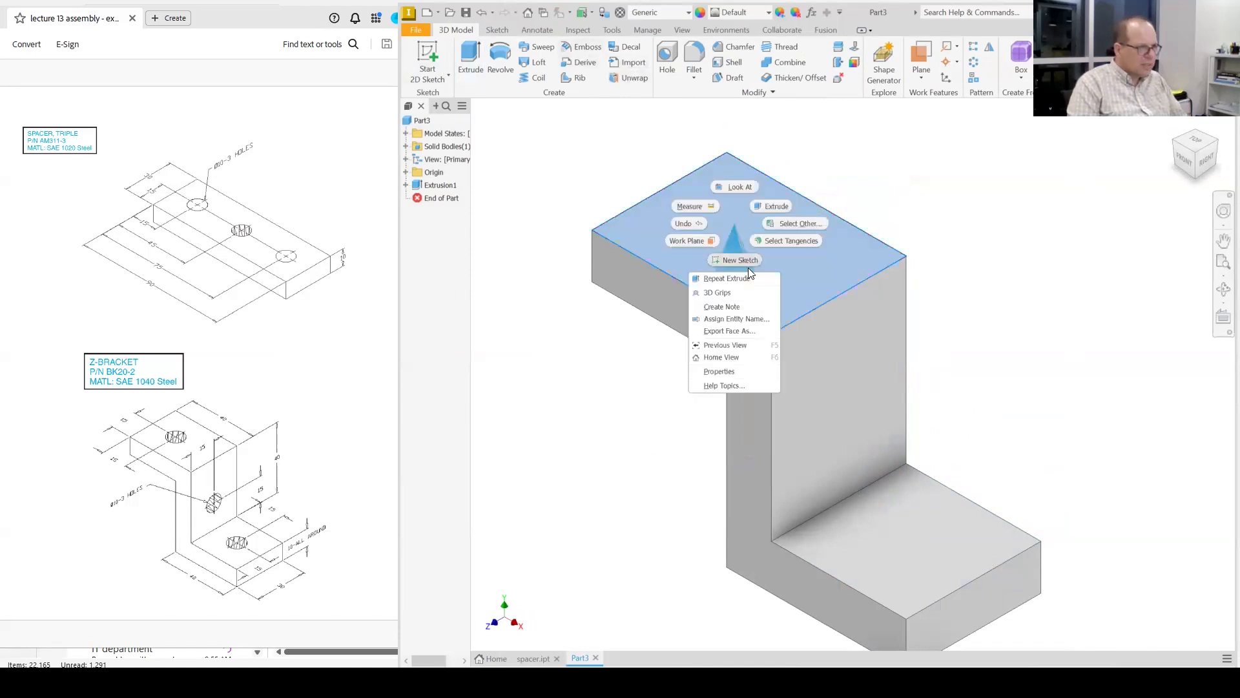
click(751, 259)
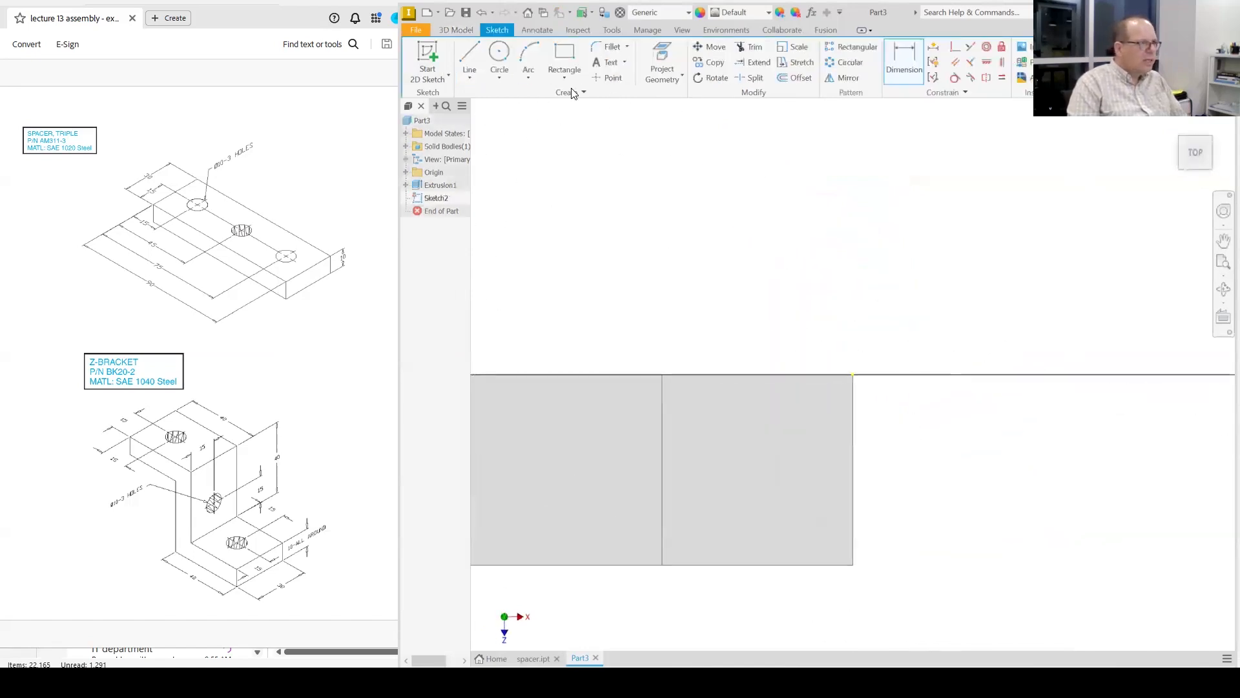
click(500, 57)
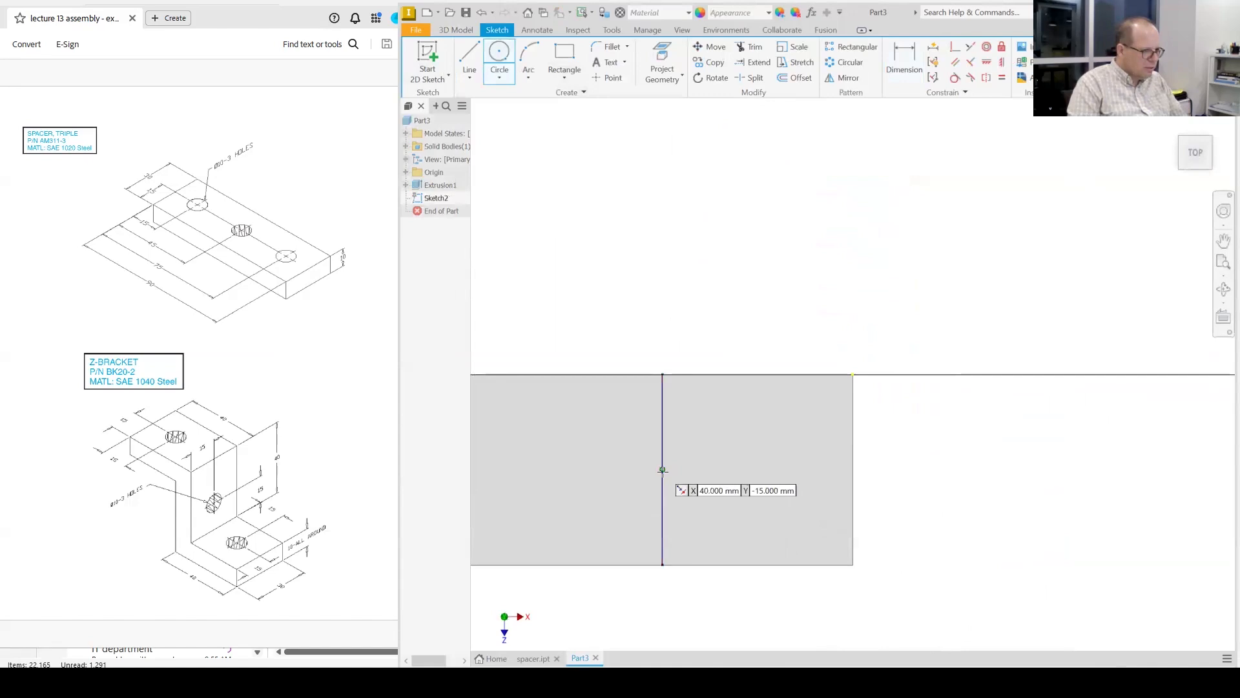
click(587, 468)
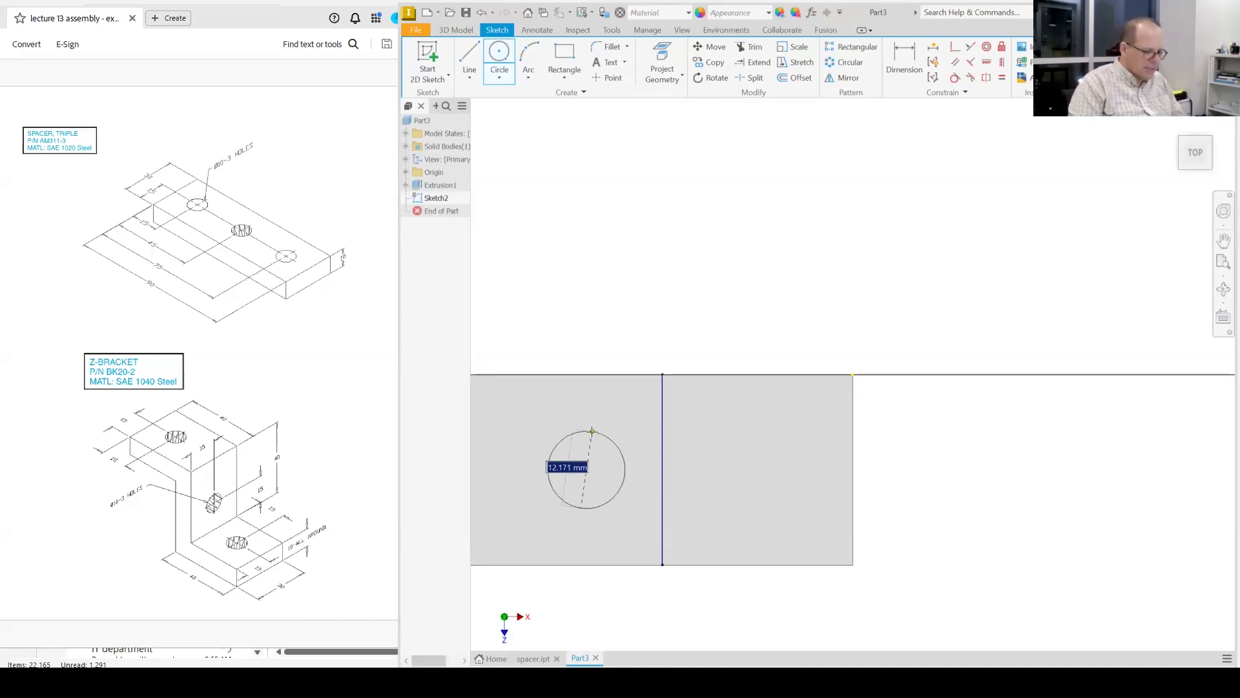
text(10)
key(Return)
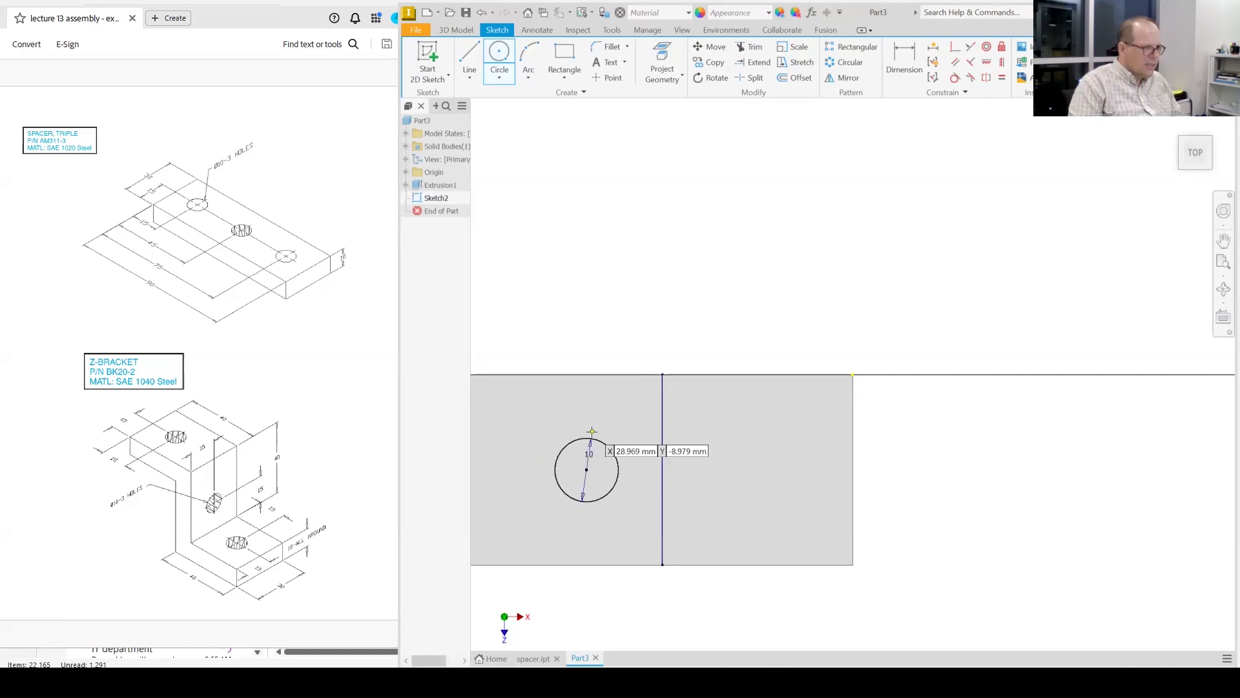
Step: Dimension the circle's centre 15 mm from the upper flange's free edge
key(d)
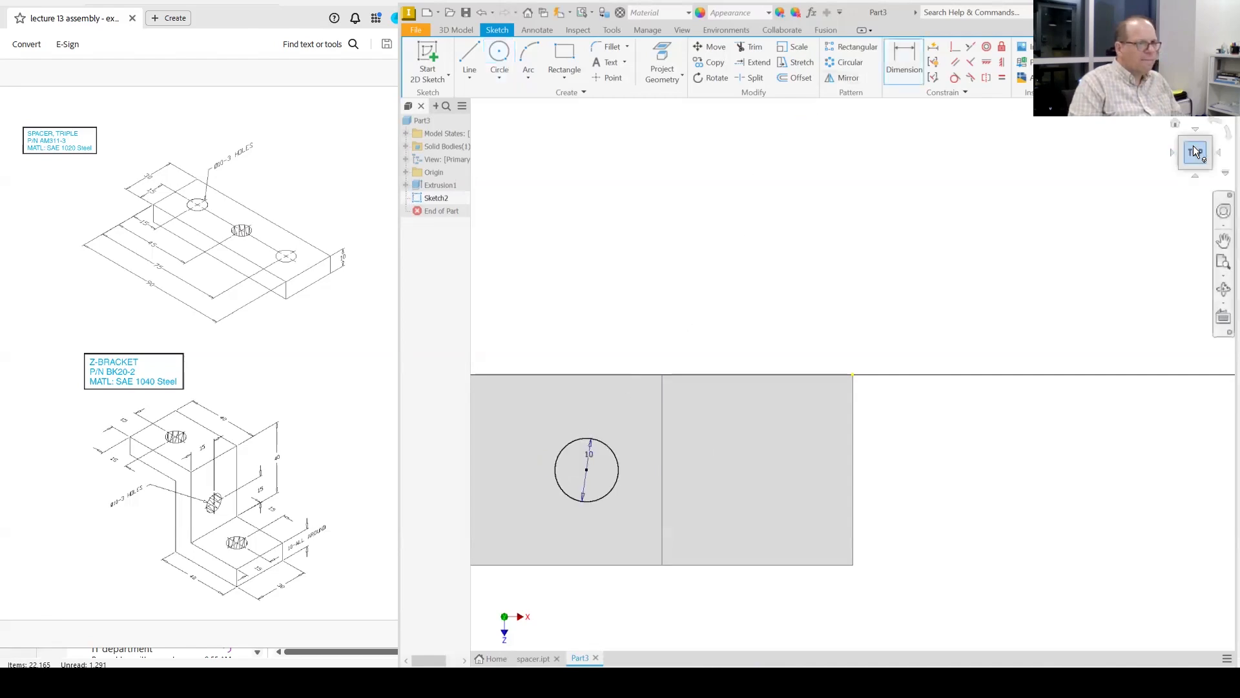
click(1195, 152)
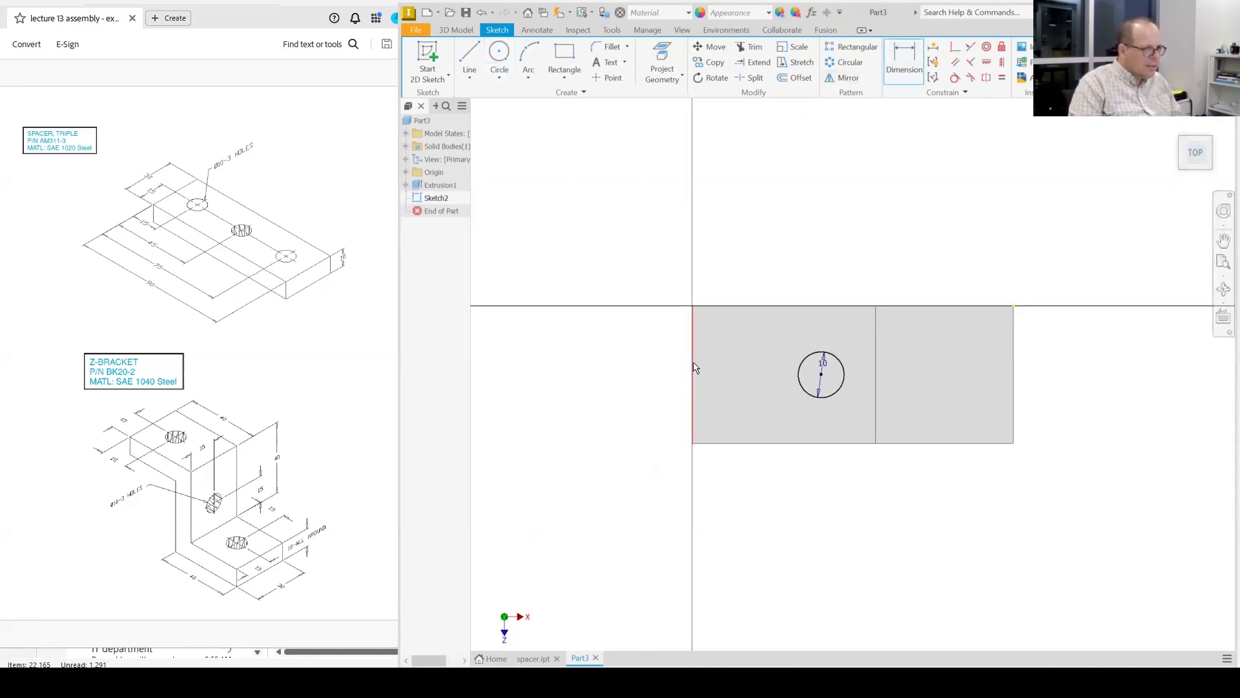
click(694, 368)
click(822, 375)
click(775, 273)
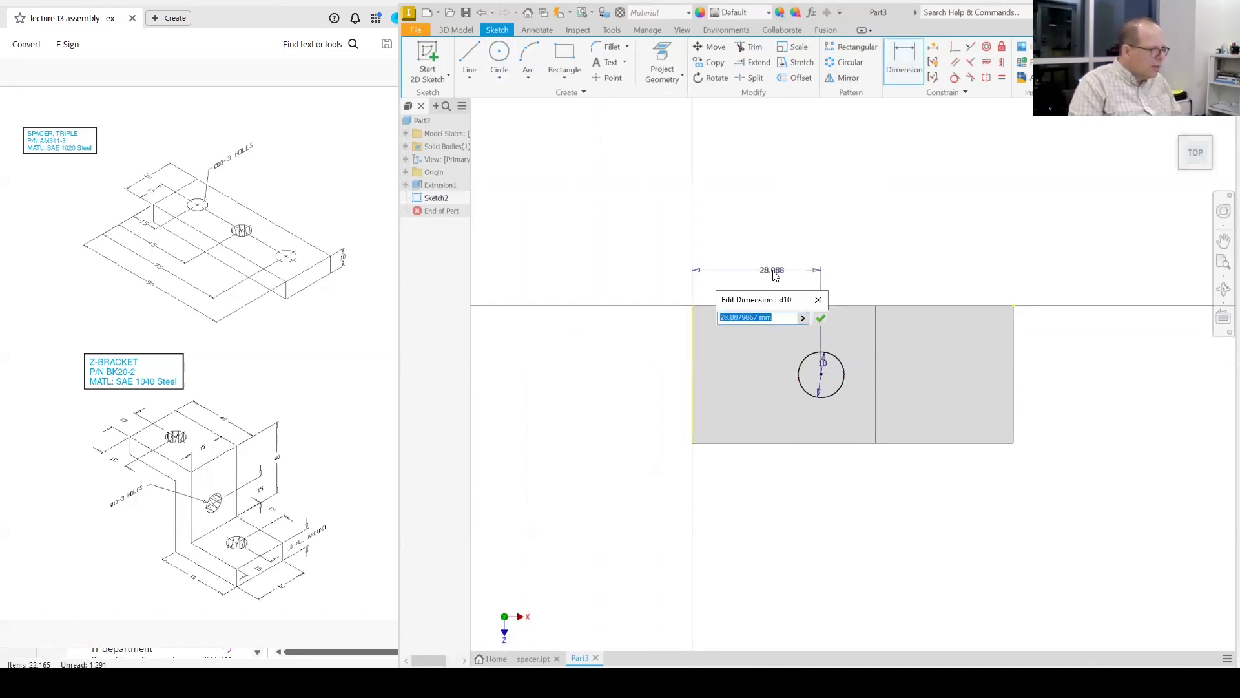
text(15)
key(Return)
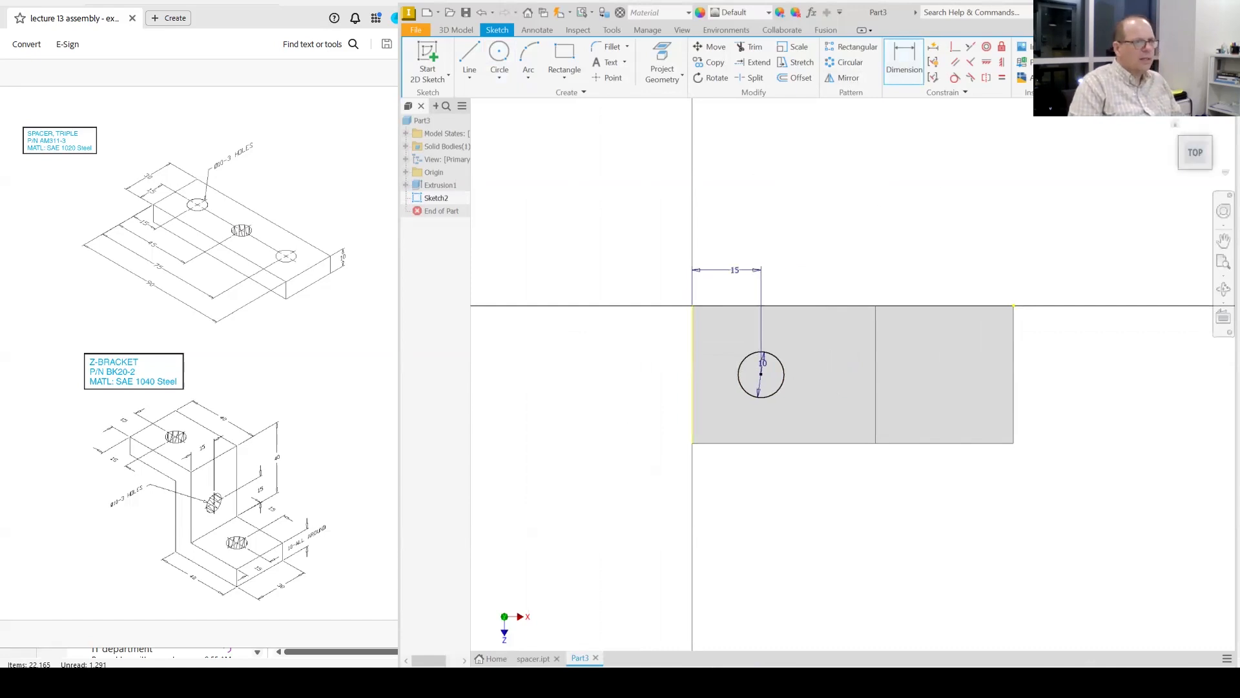
Step: Finish the sketch and extrude the circle as a through-all cut to make the upper flange's hole
click(1125, 61)
click(470, 58)
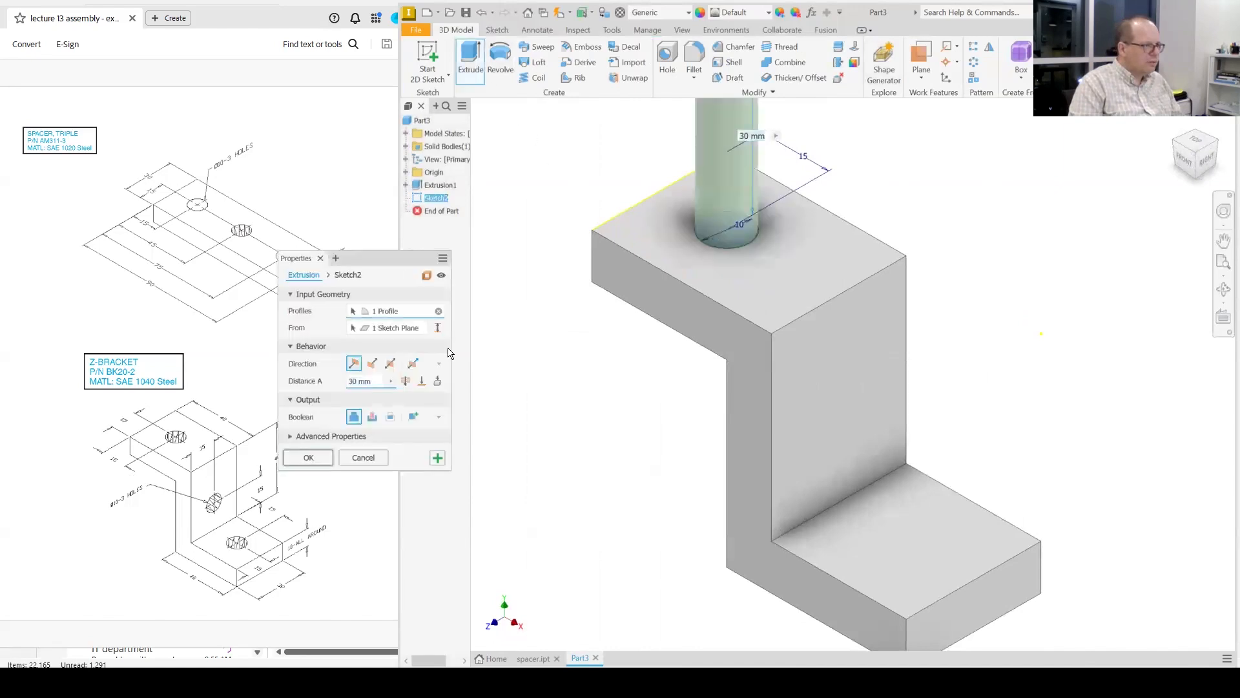
click(405, 380)
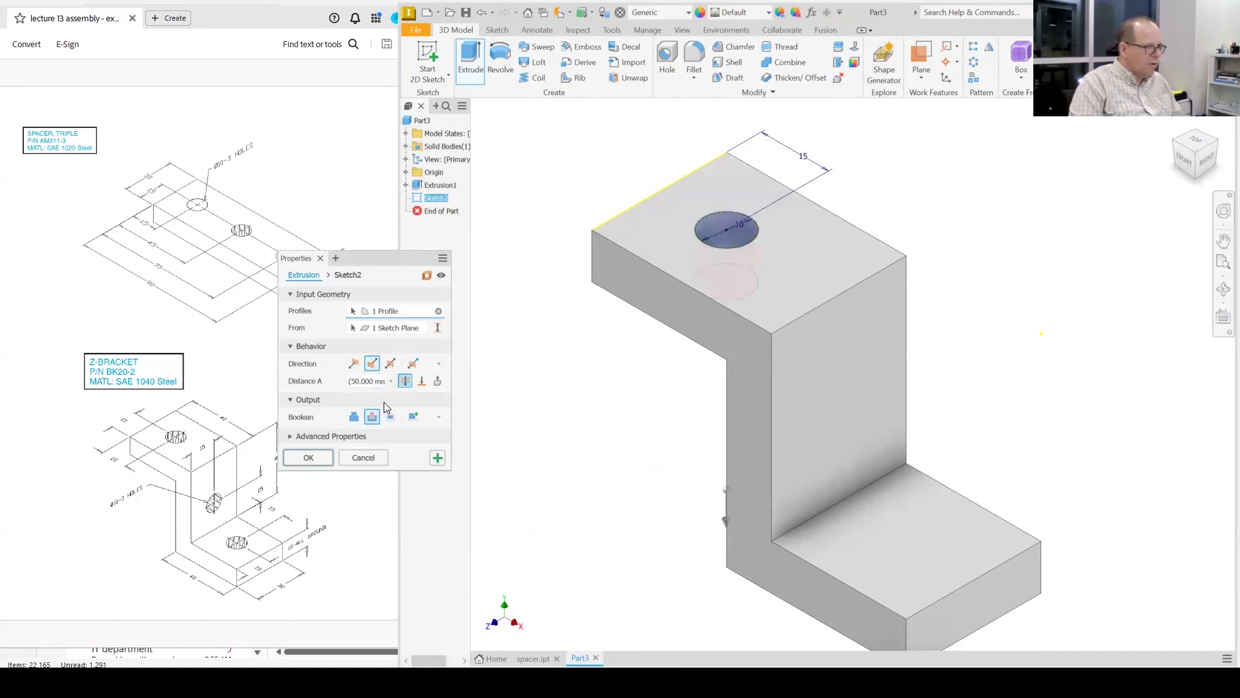
click(320, 458)
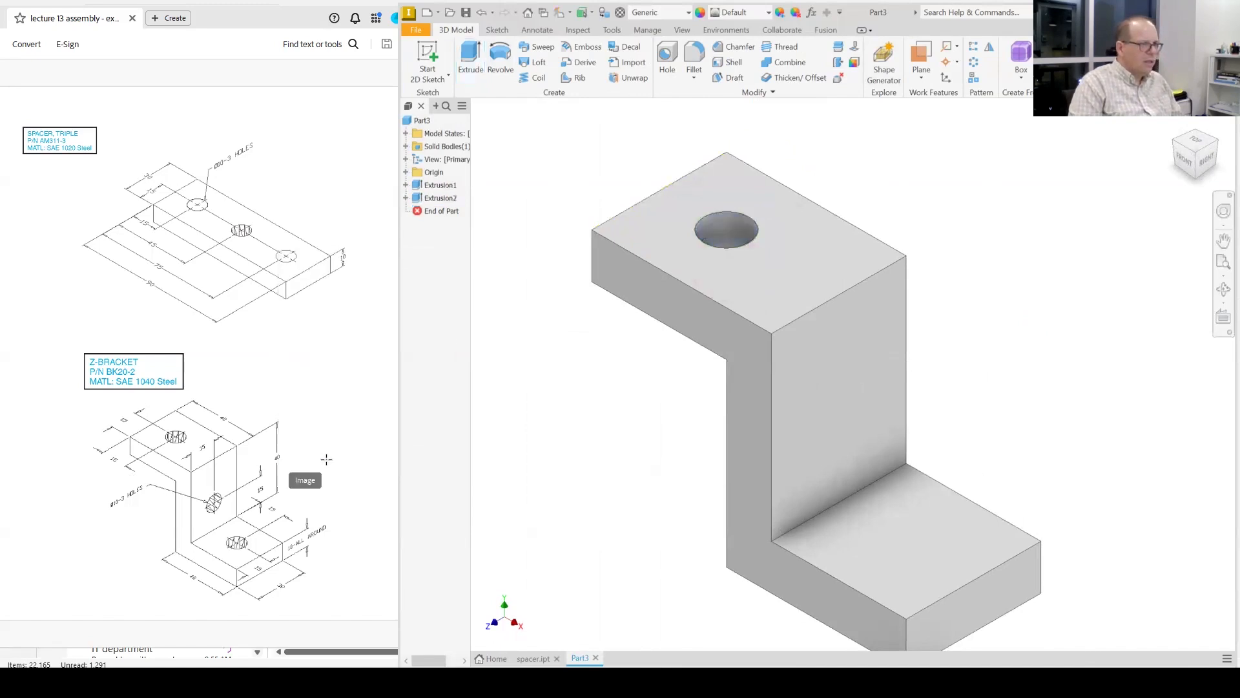
Step: Sketch a 10 mm diameter circle on the vertical web's face, centred across its width and 15 mm above the lower flange's top face
right_click(841, 437)
click(848, 474)
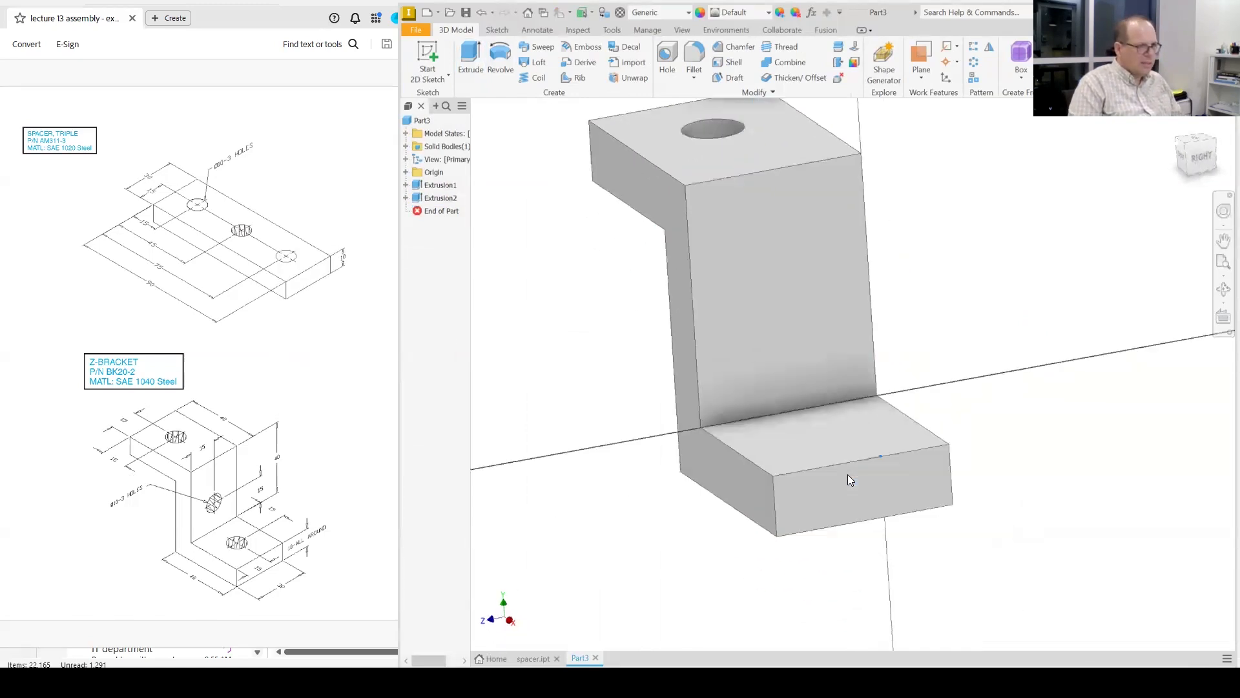
click(499, 52)
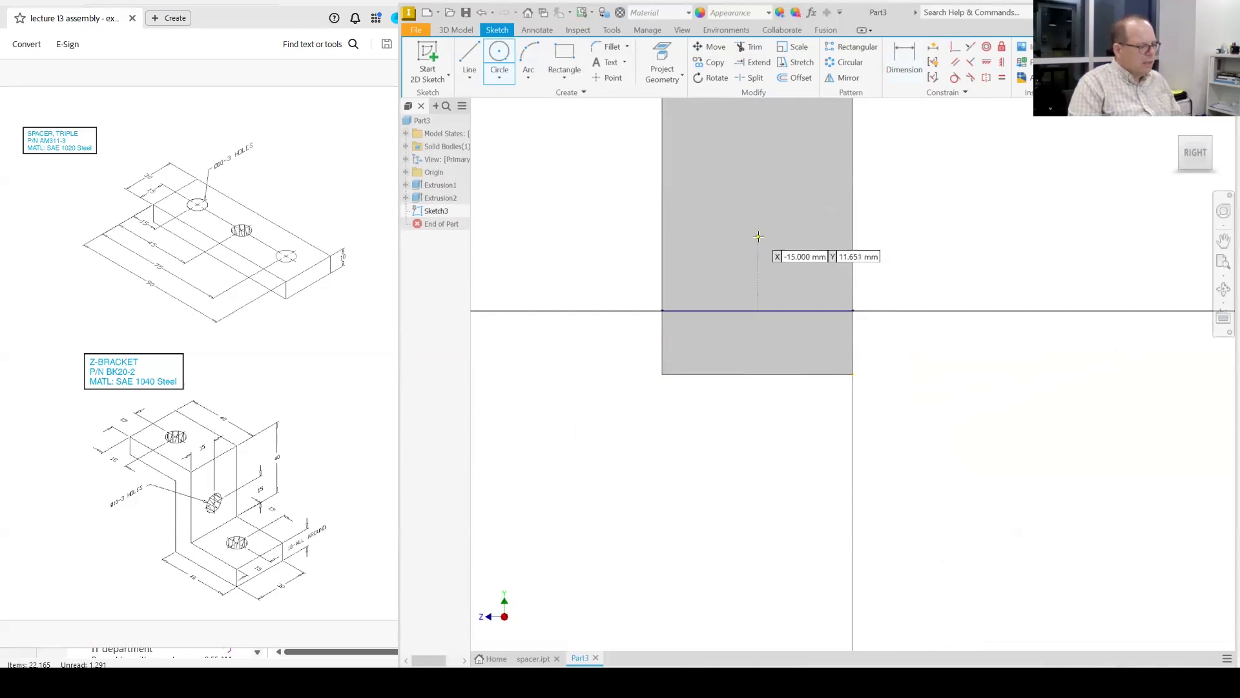
key(Tab)
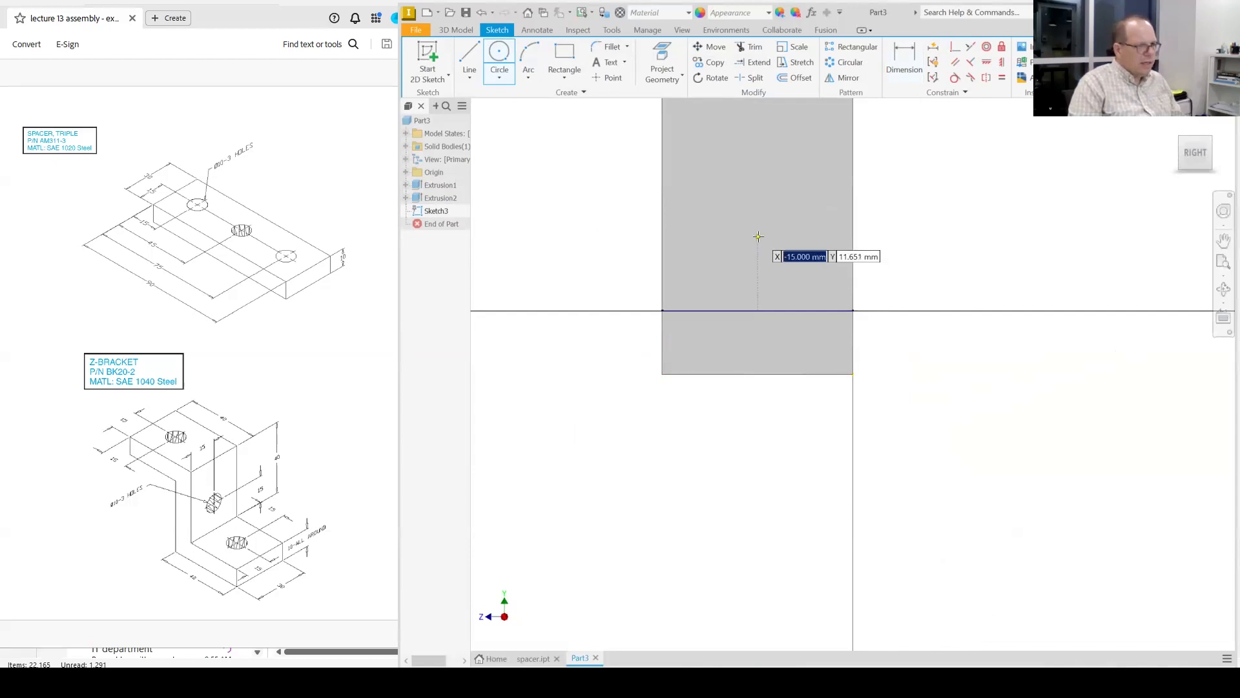
key(Tab)
text(5)
key(BackSpace)
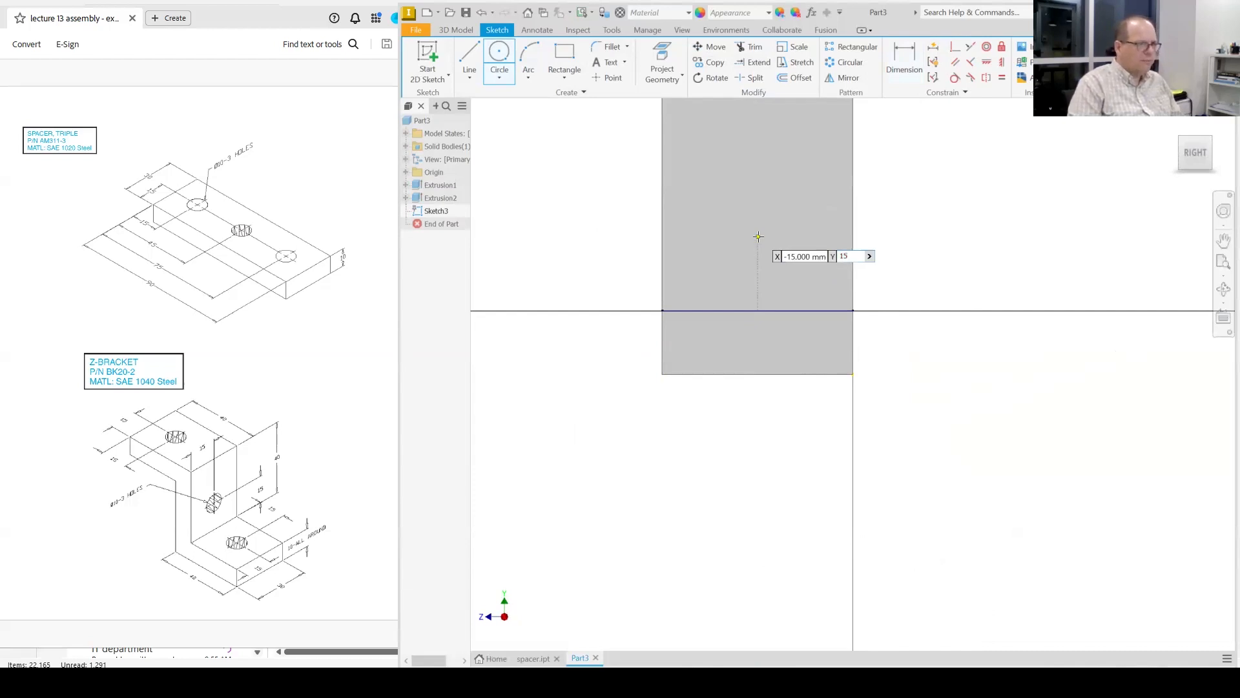
key(Return)
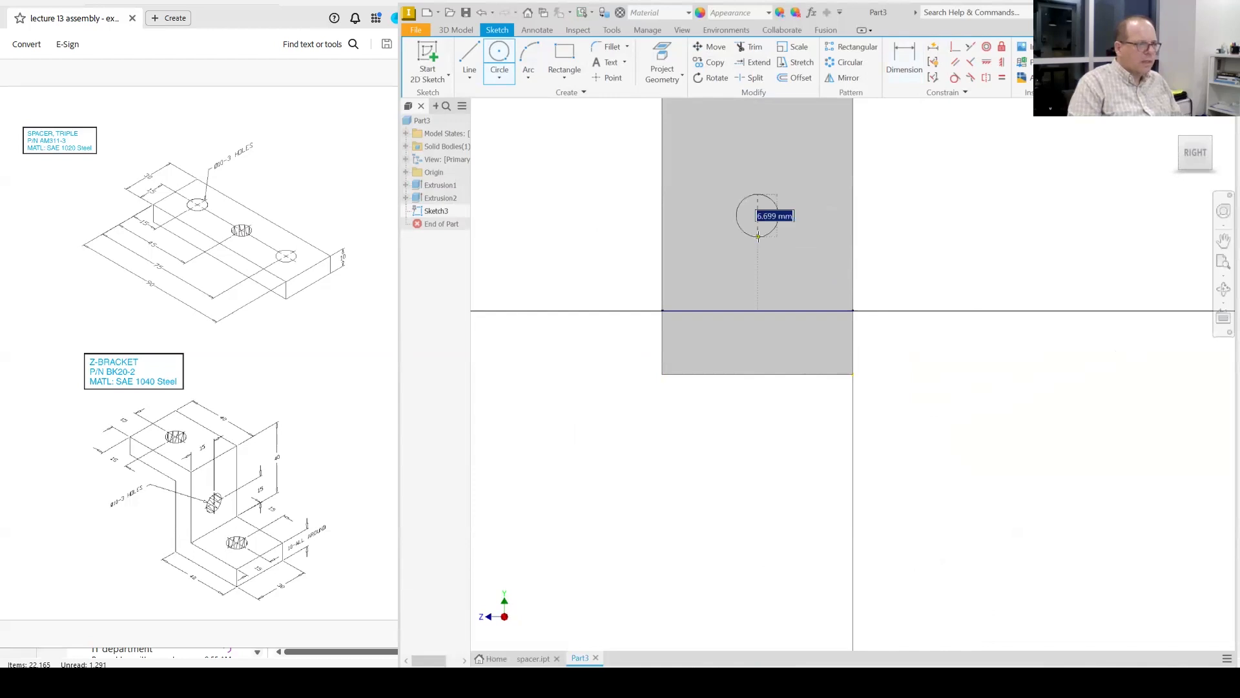
text(10)
key(Return)
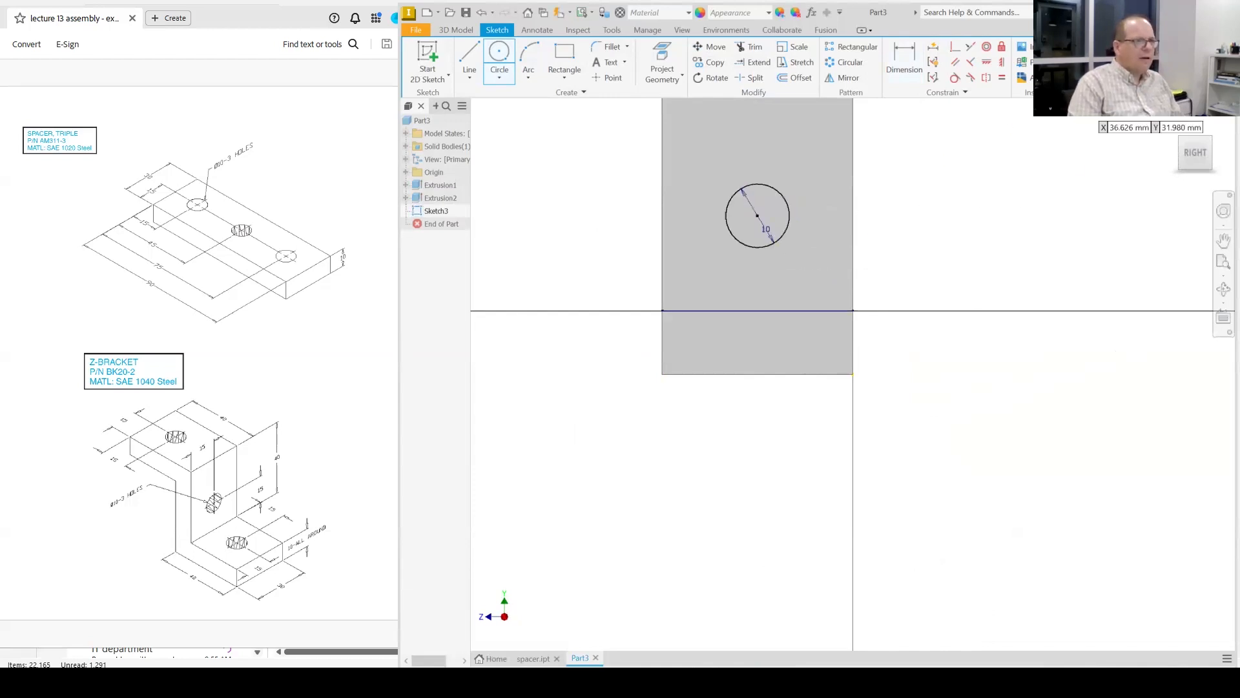
Step: Finish the sketch and extrude the circle as a through-all cut to make the vertical web's hole
click(1121, 60)
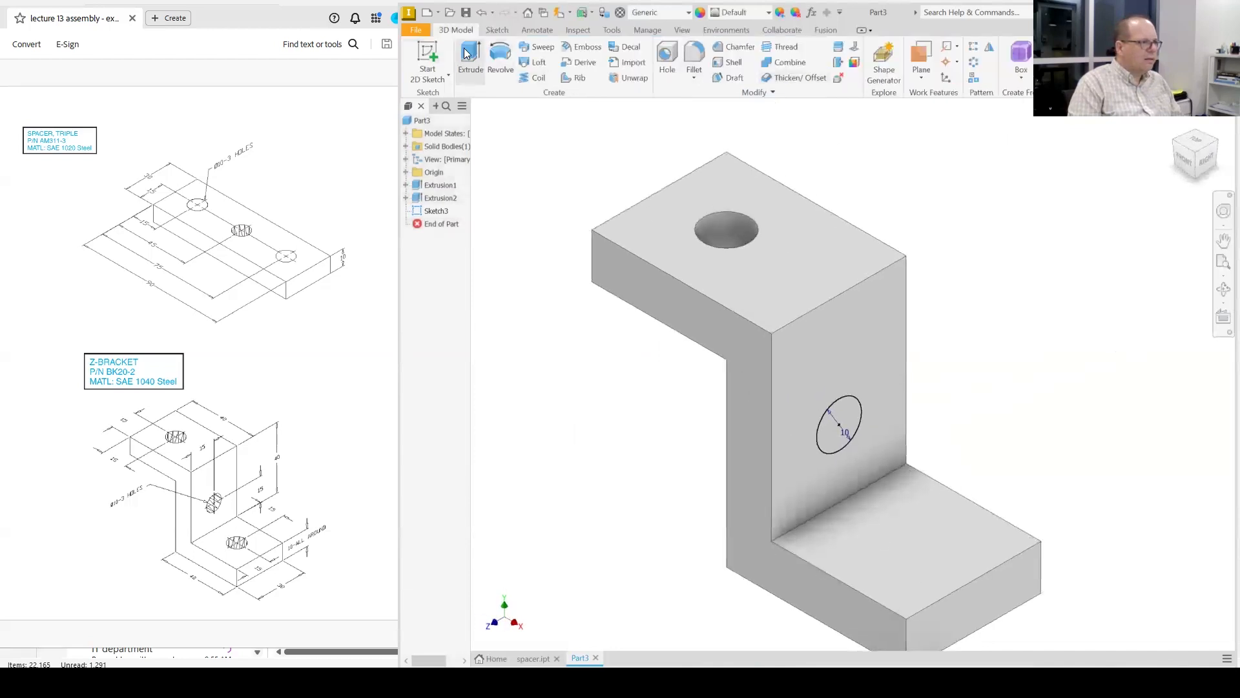
click(467, 54)
click(404, 381)
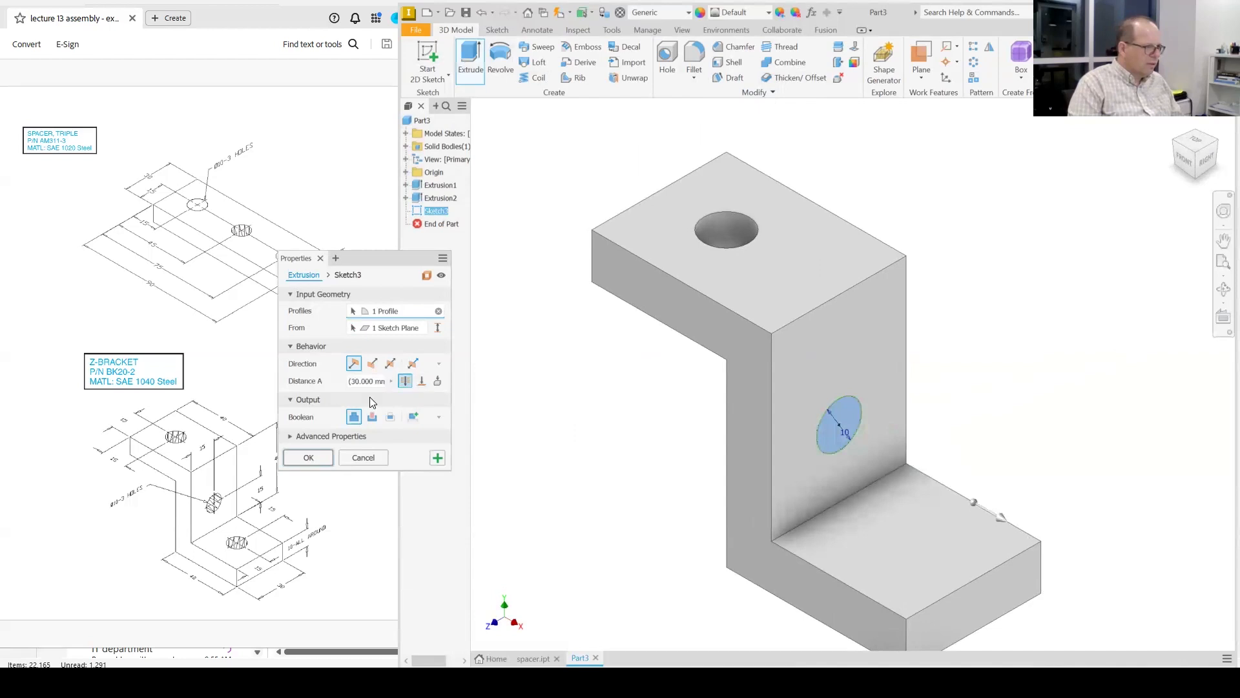
click(373, 418)
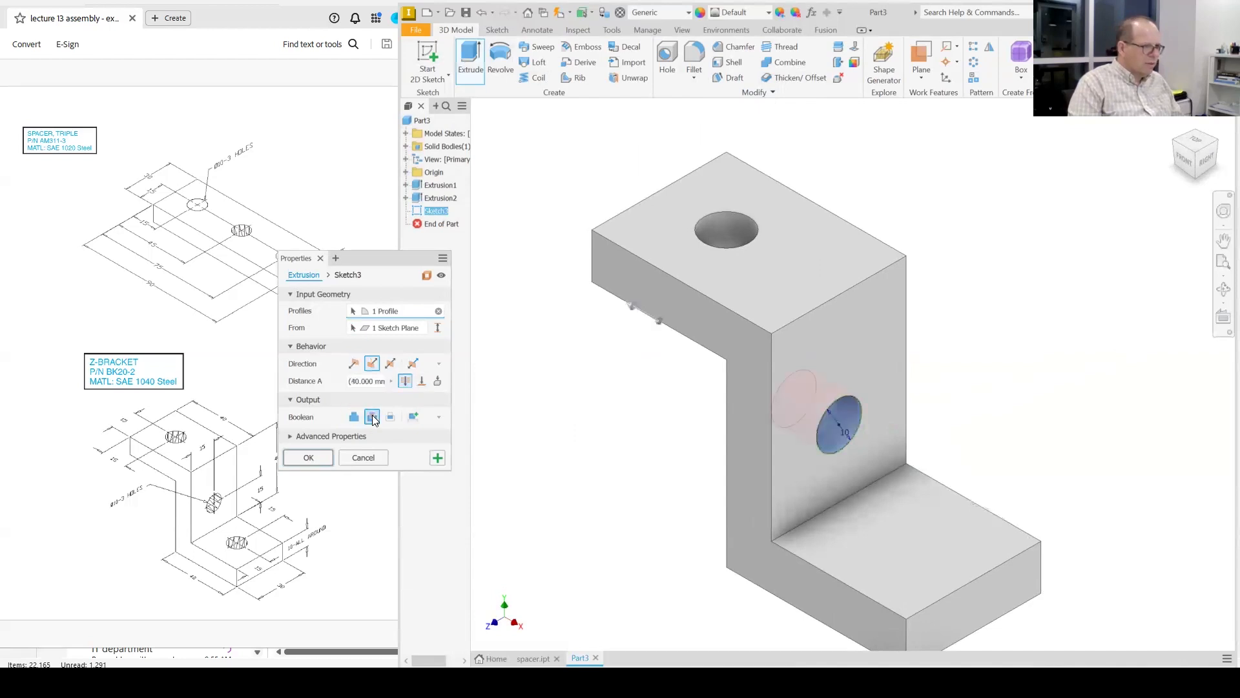
click(309, 457)
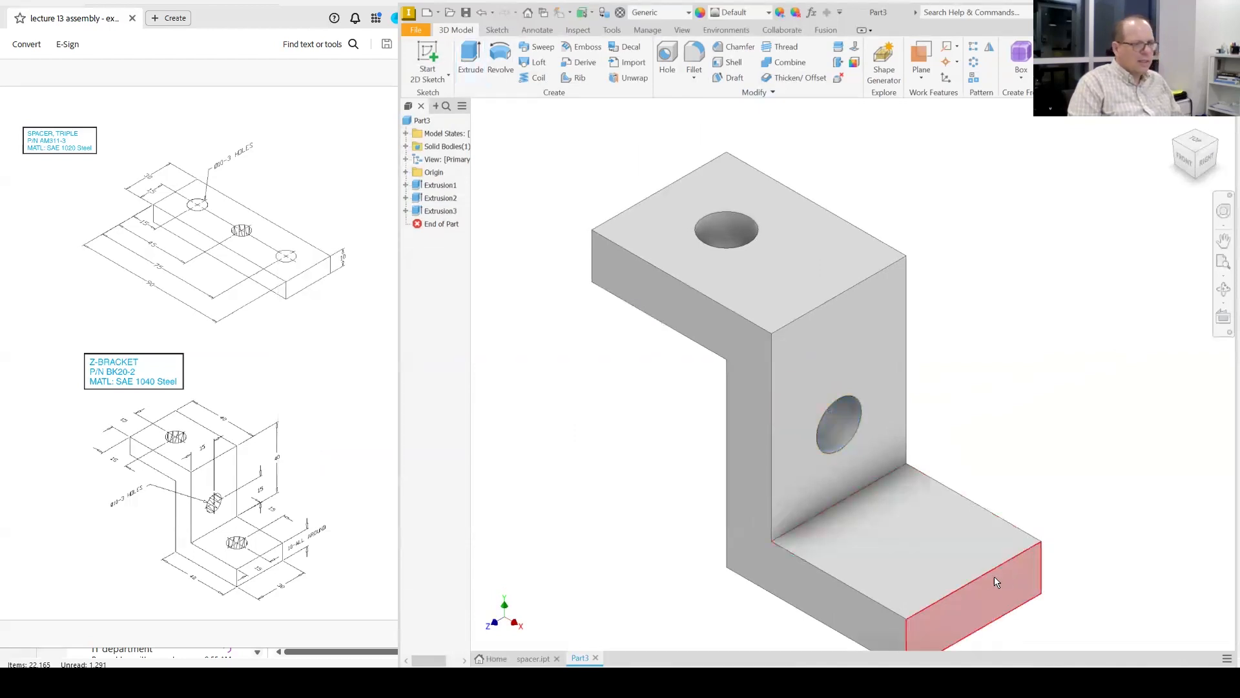
Step: Sketch a 10 mm diameter circle on the lower flange's top face, centred across its width and 15 mm from the web
right_click(923, 550)
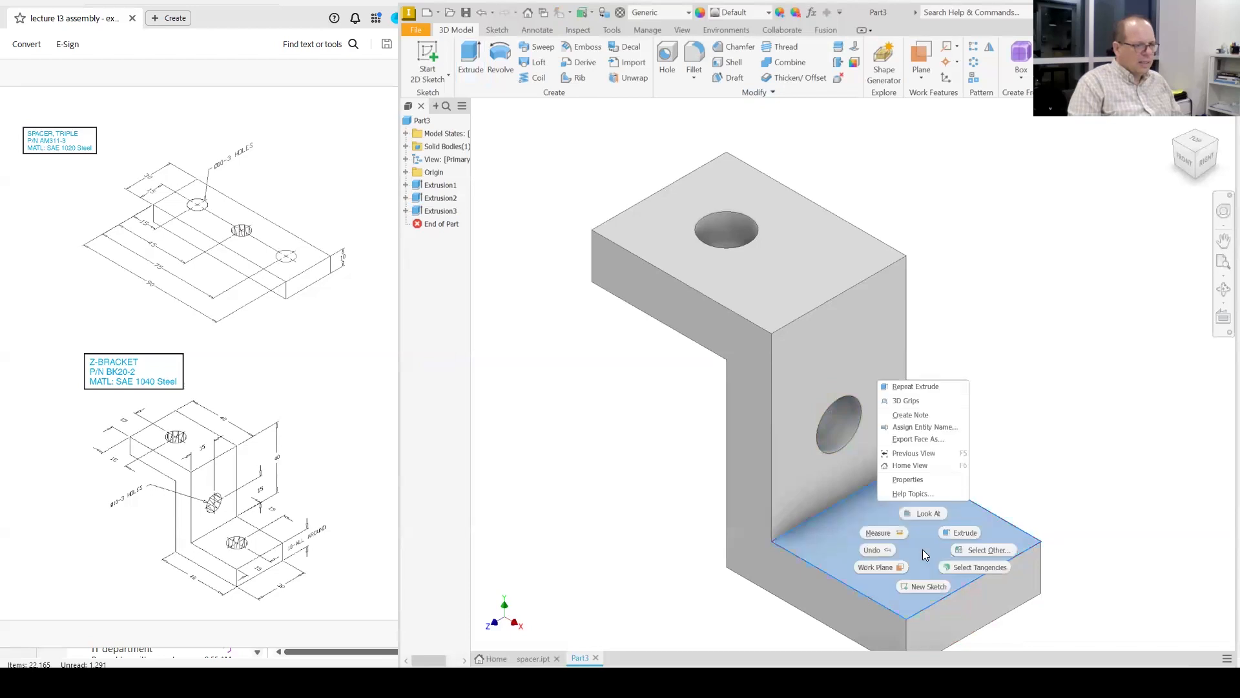
click(929, 586)
click(499, 56)
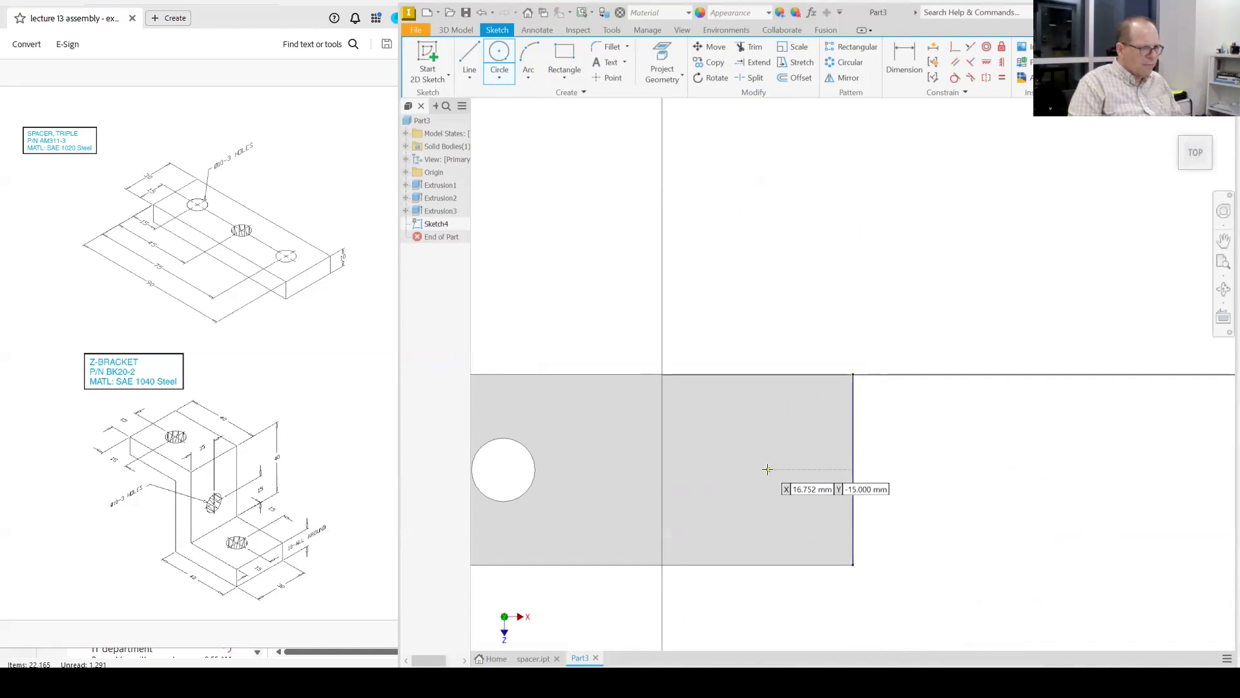
key(Tab)
text(15)
key(Tab)
key(Return)
text(10)
key(Return)
Step: Finish the sketch and extrude the circle as a through-all cut to make the lower flange's hole
click(1121, 60)
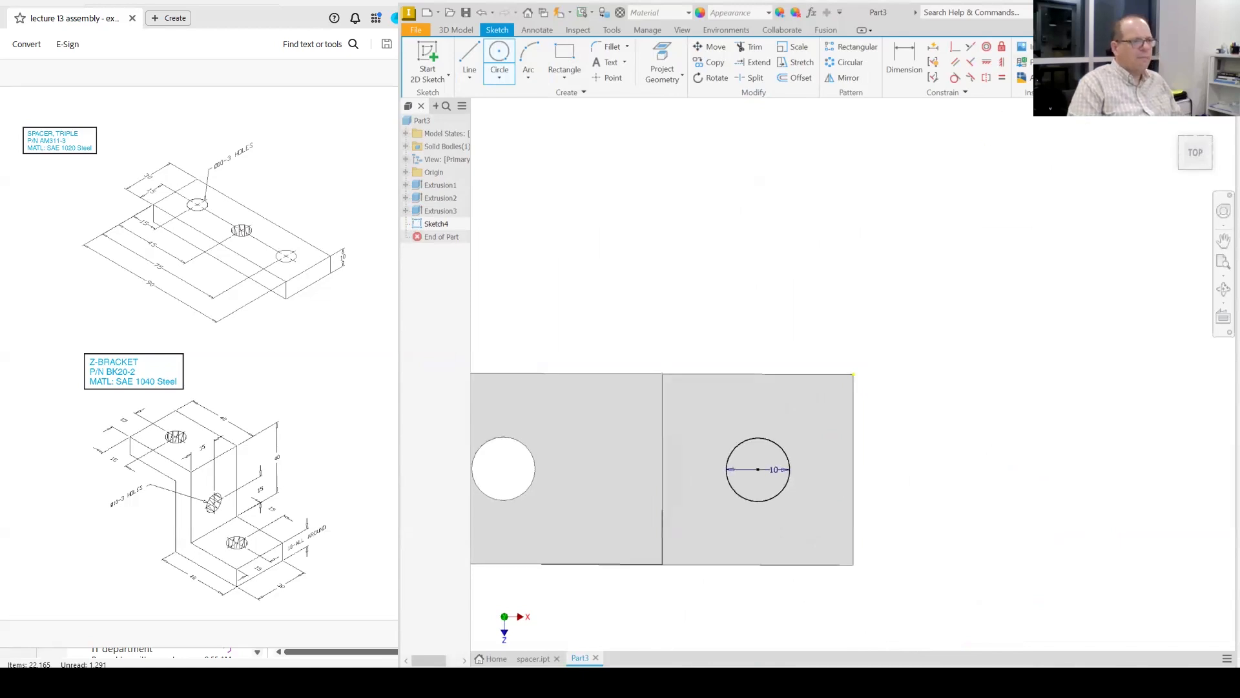
click(469, 60)
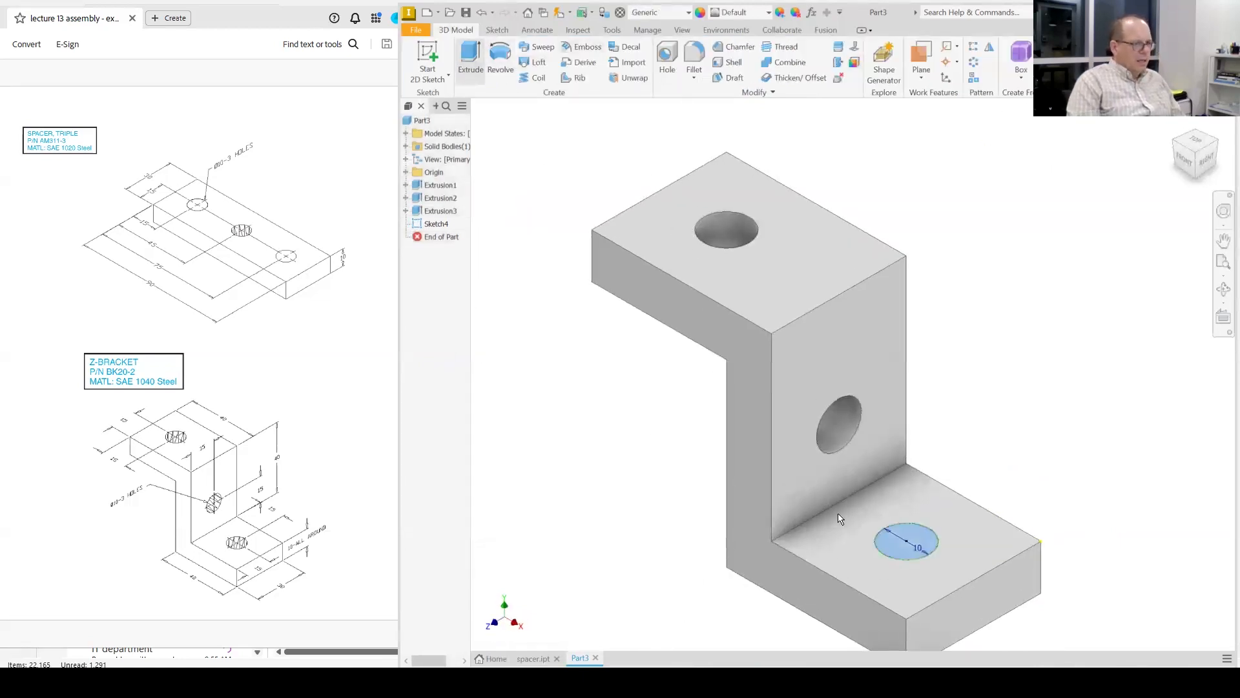
click(405, 381)
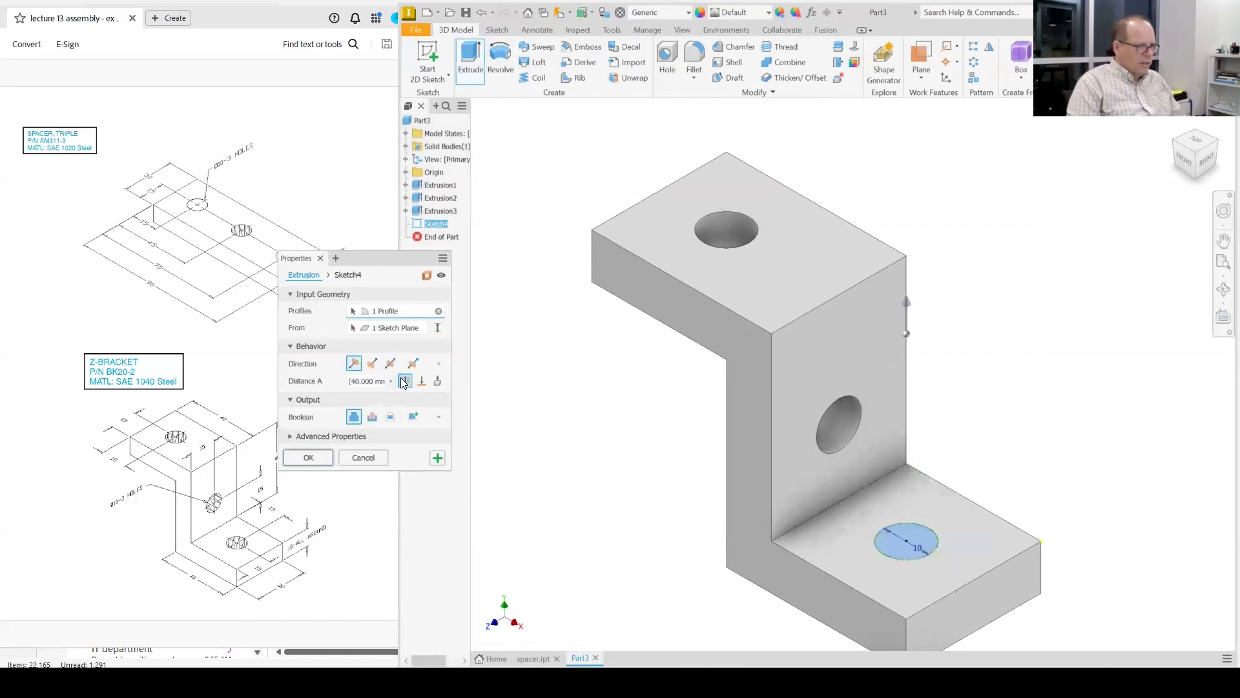
click(318, 455)
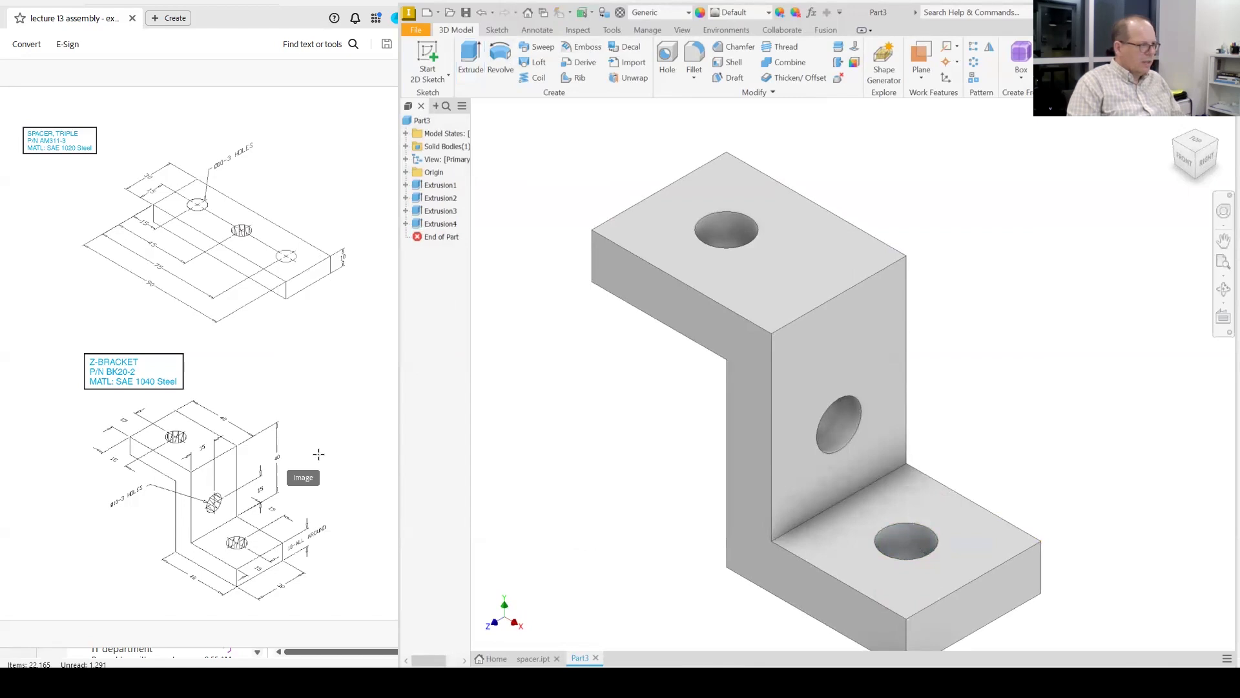
Step: Save the part as z-bracket in the example 3 folder
click(466, 14)
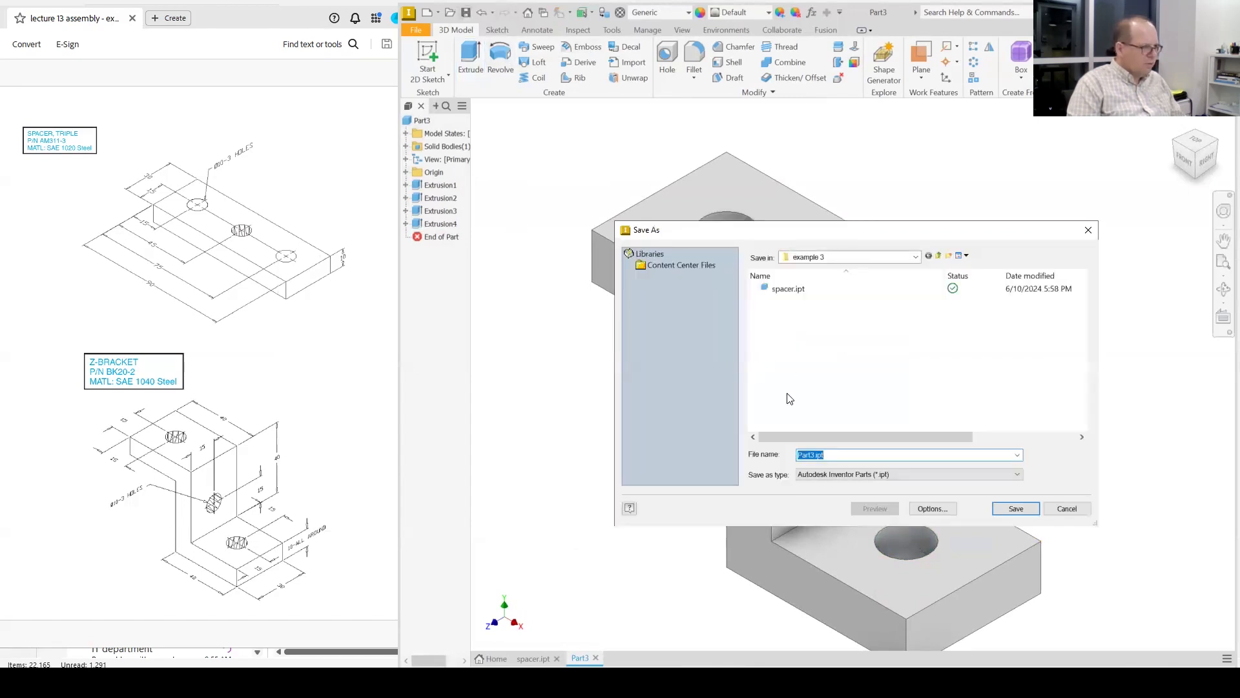
text(z-)
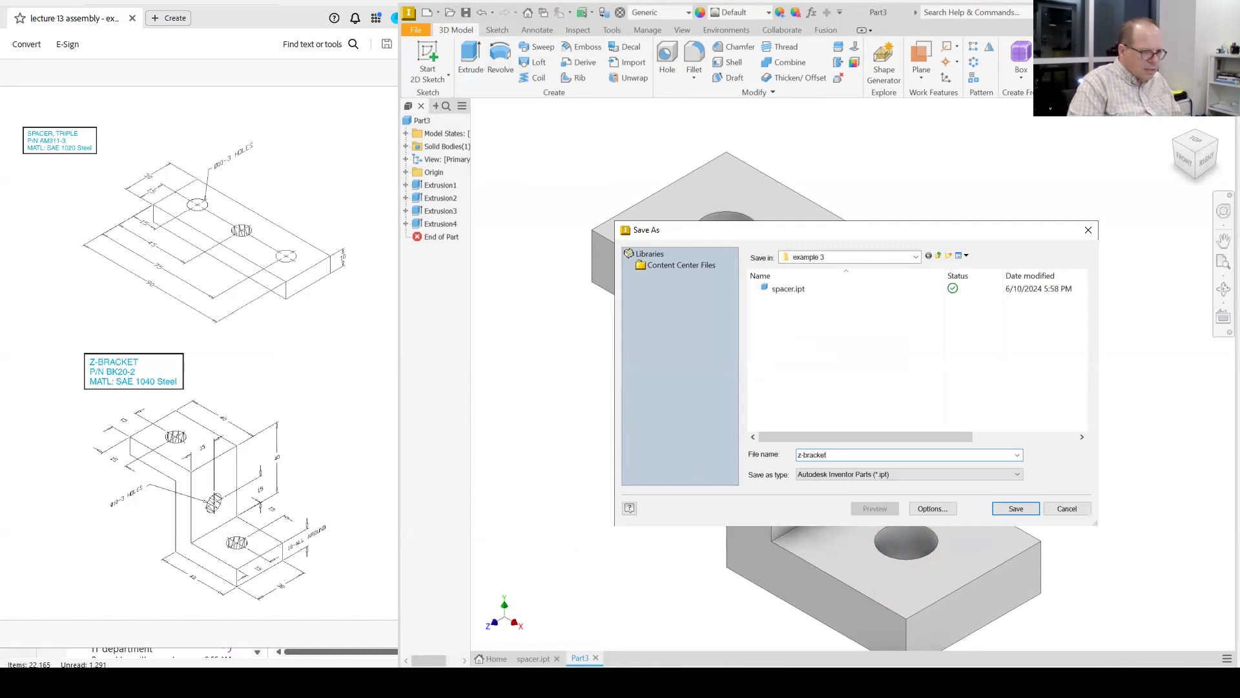
text(bracket)
key(Return)
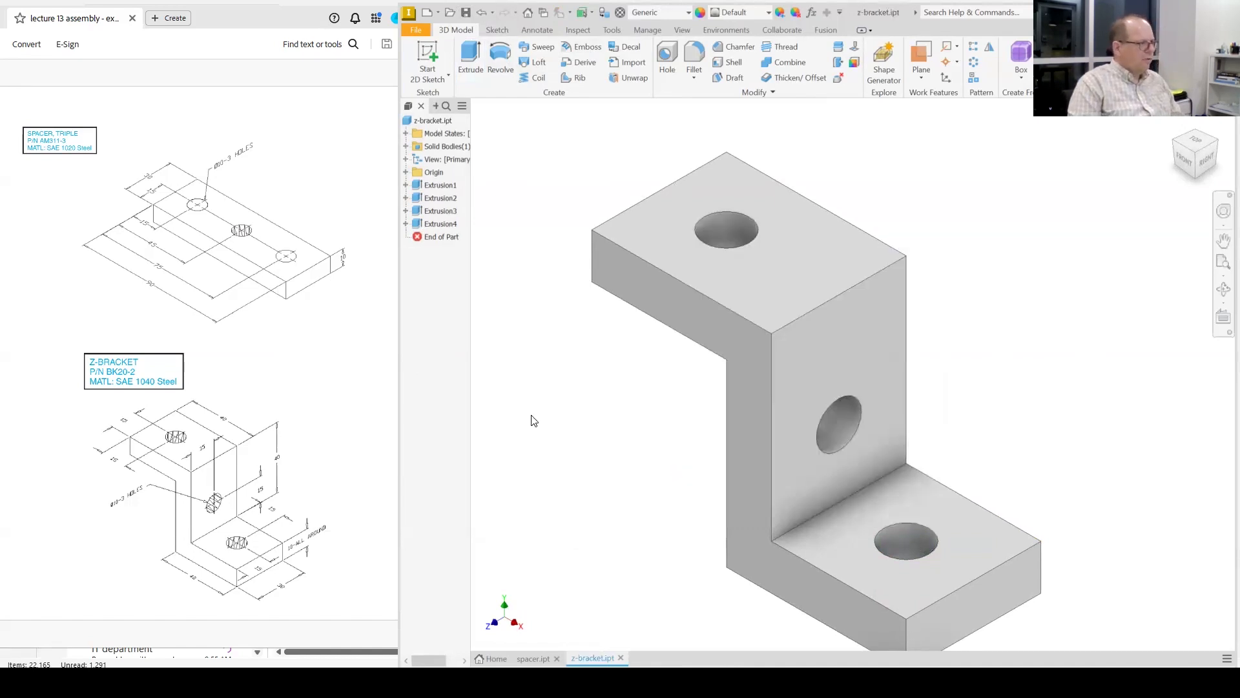
Step: Bring the L-bracket drawing into view, create a new part and start a 2D sketch on its front (XY) plane
scroll(328, 410, down, 8)
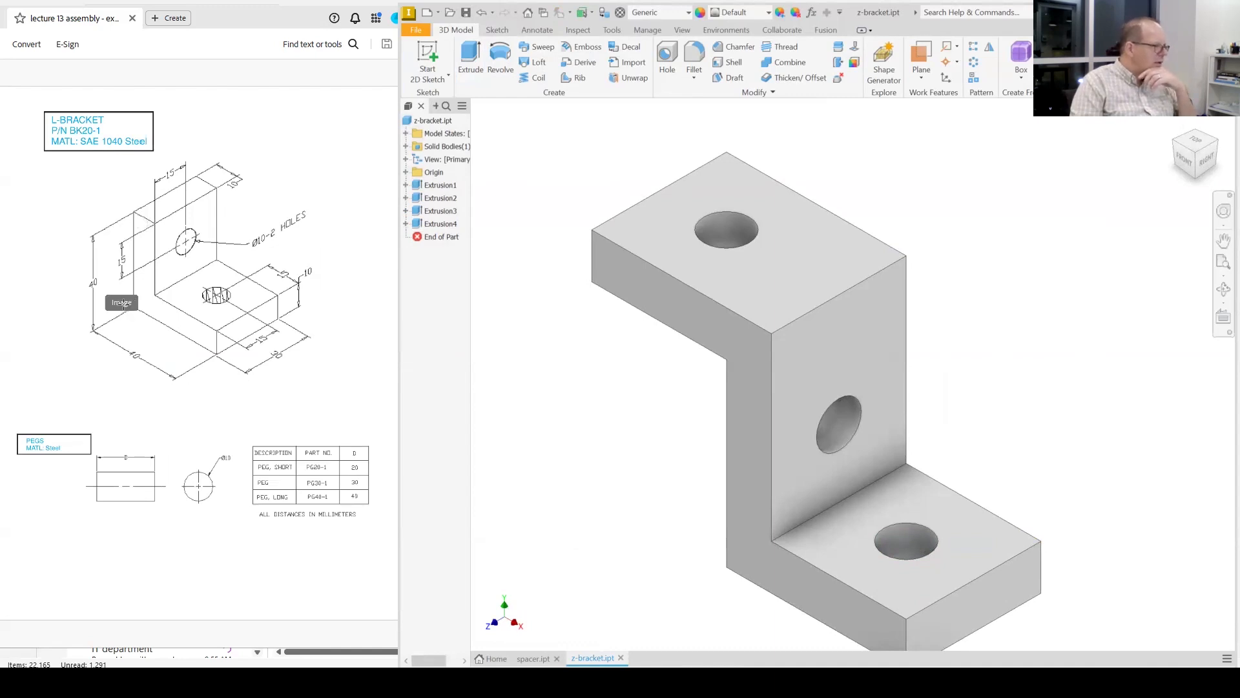
scroll(123, 304, down, 5)
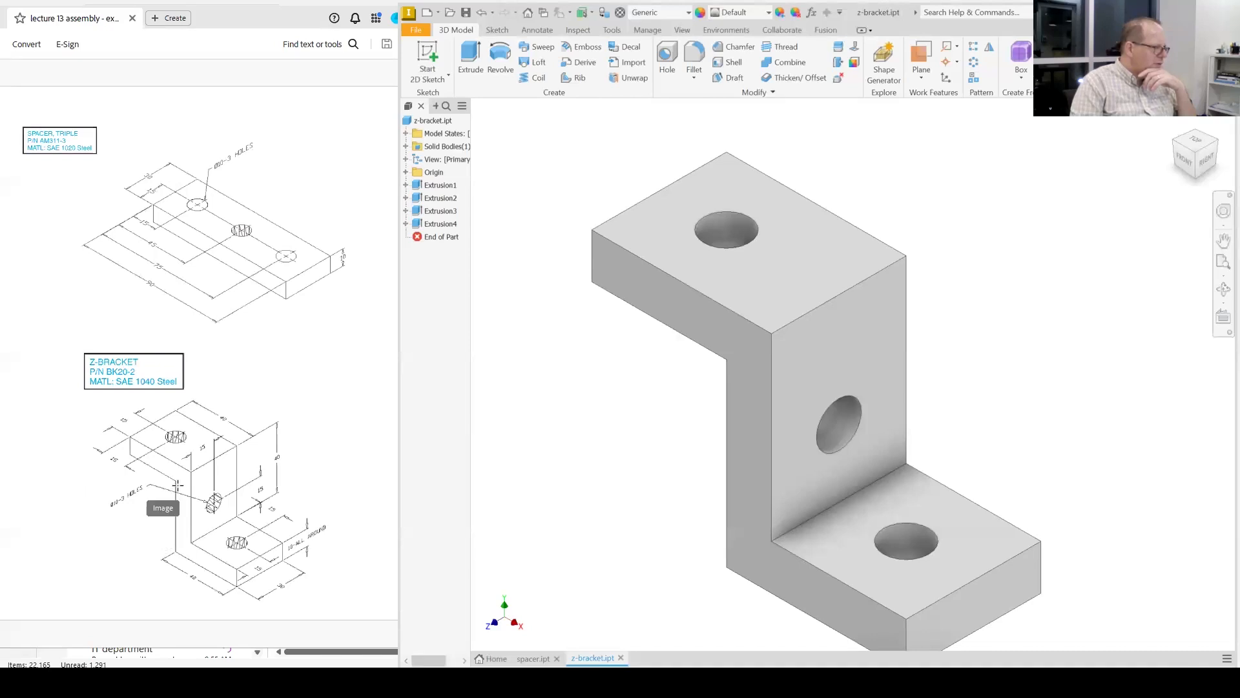
scroll(178, 485, up, 5)
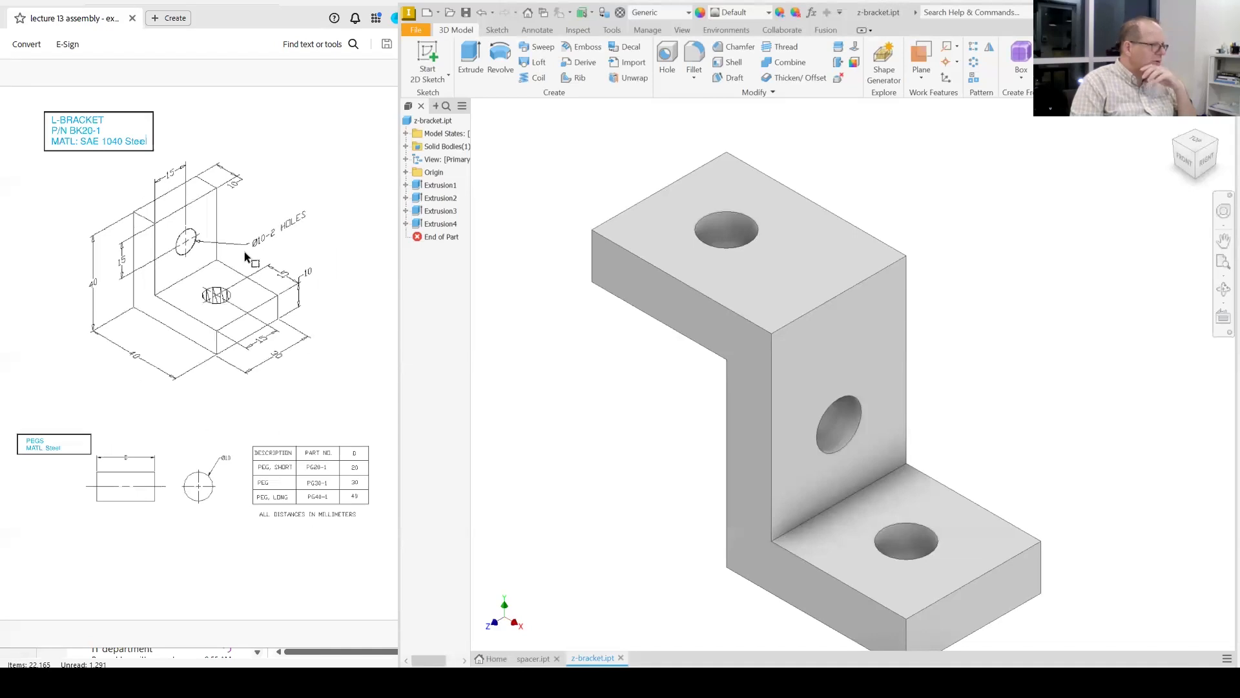
click(427, 15)
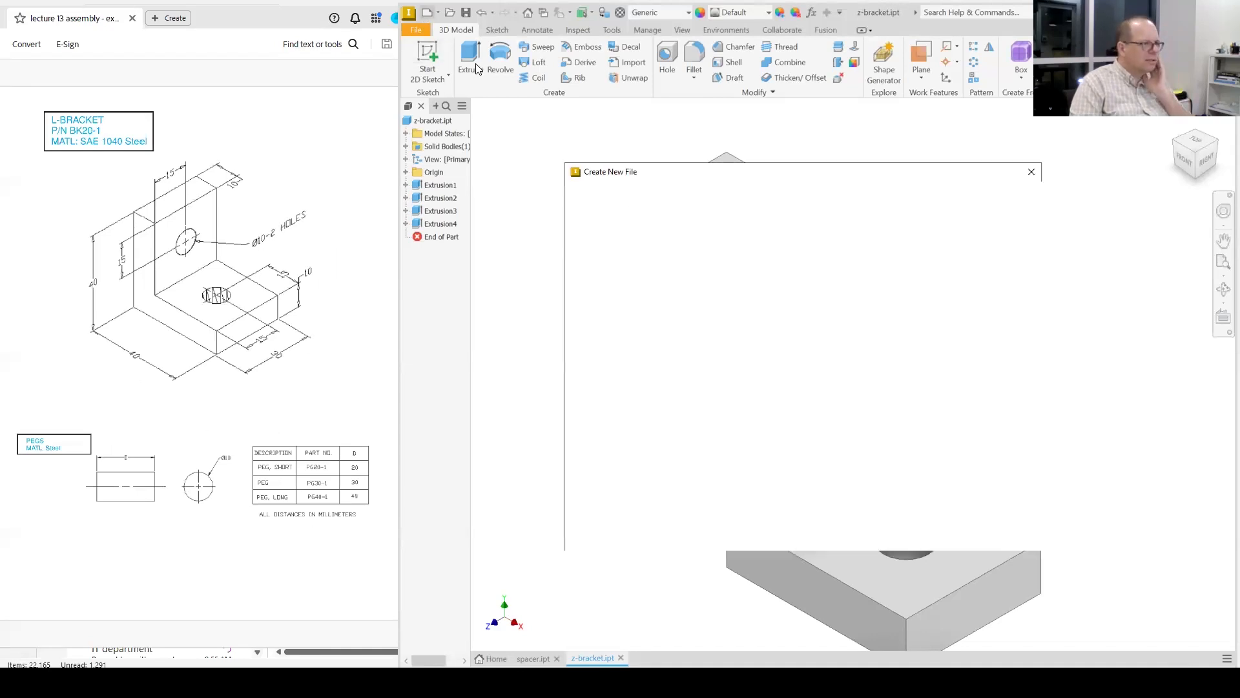
click(974, 545)
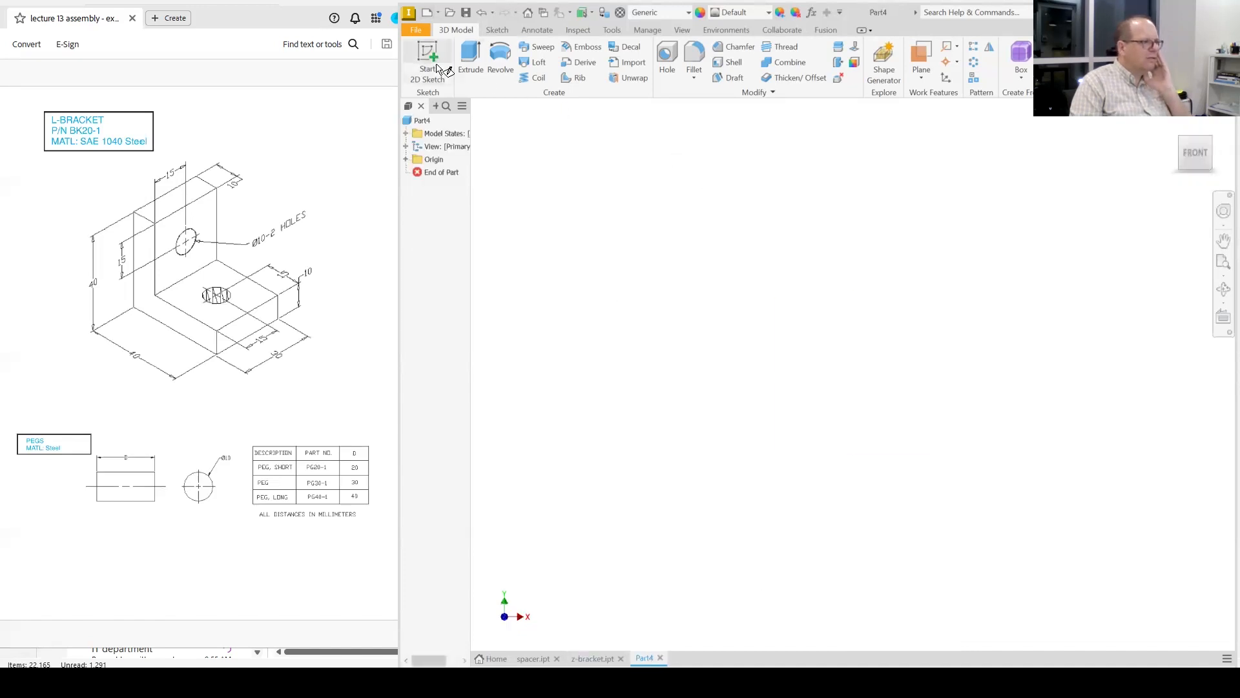
click(428, 58)
click(894, 324)
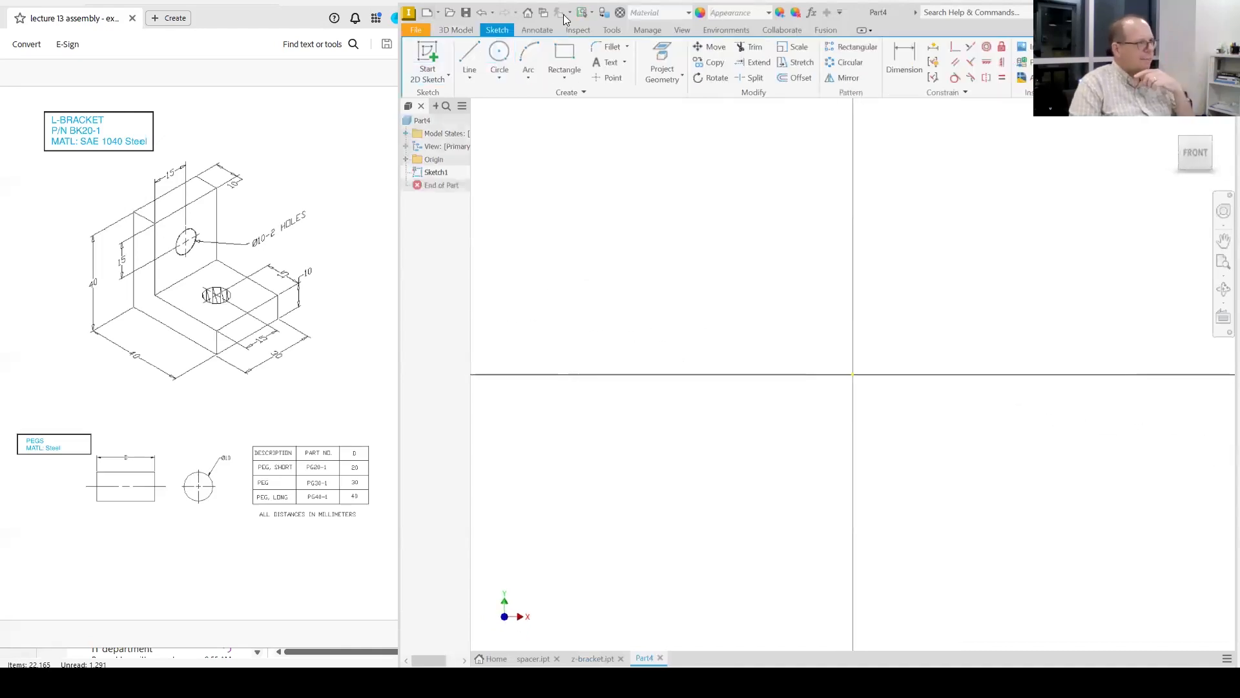
Step: Draw the L-profile's 40 mm base line from the origin in the negative X direction and a 40 mm vertical line up from its end
click(470, 58)
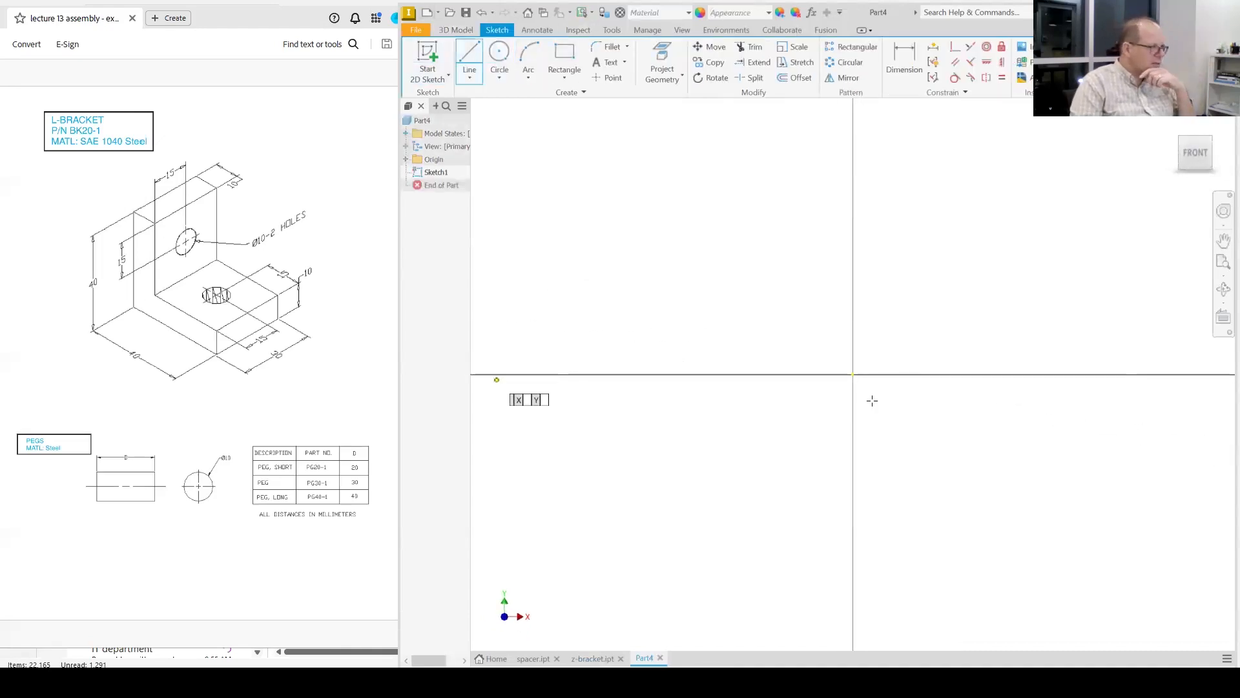
click(852, 374)
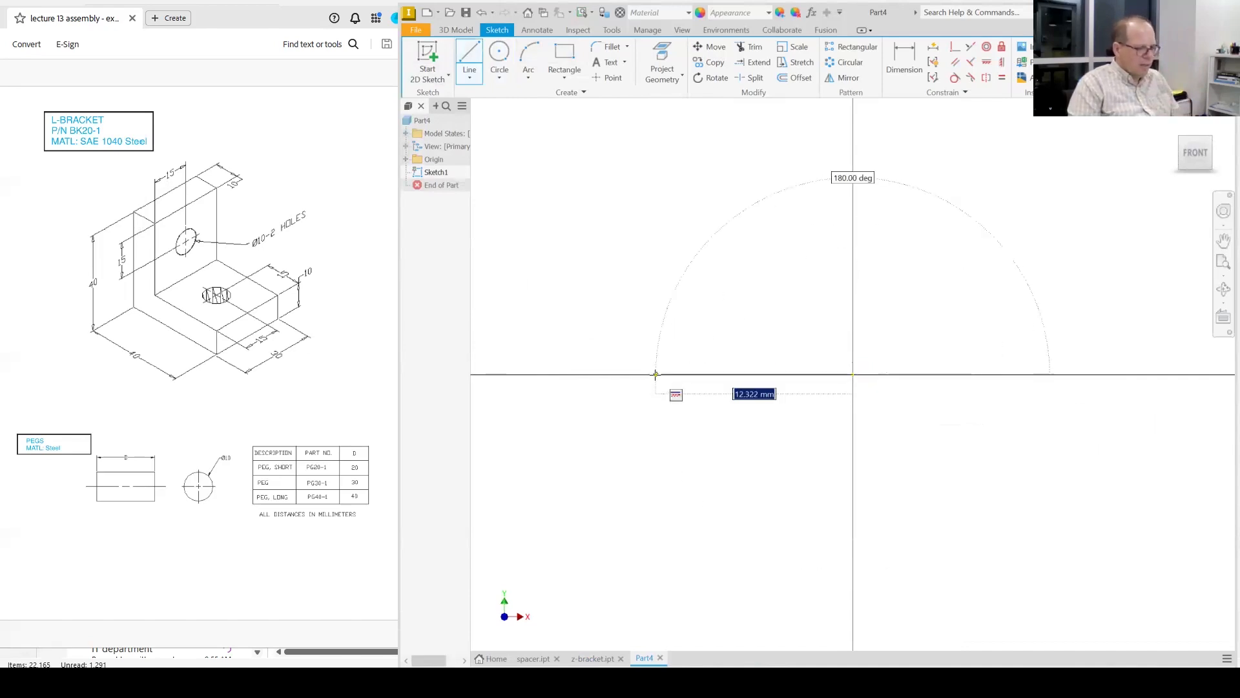
text(40)
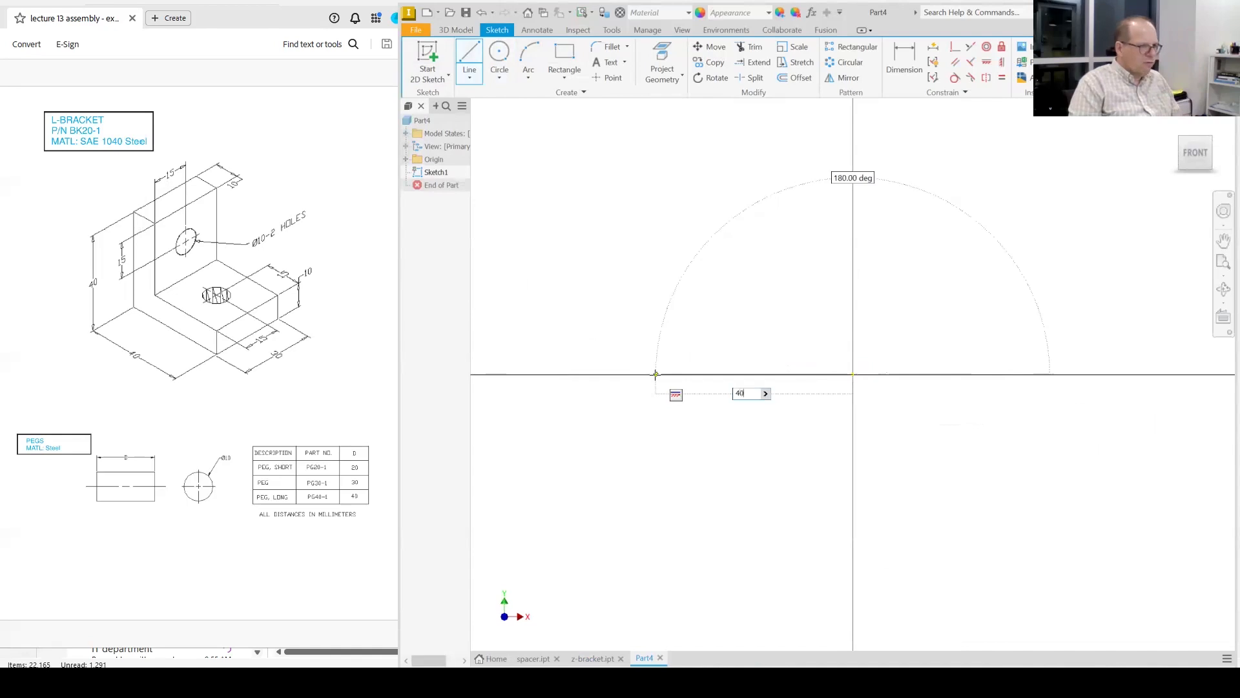
key(Return)
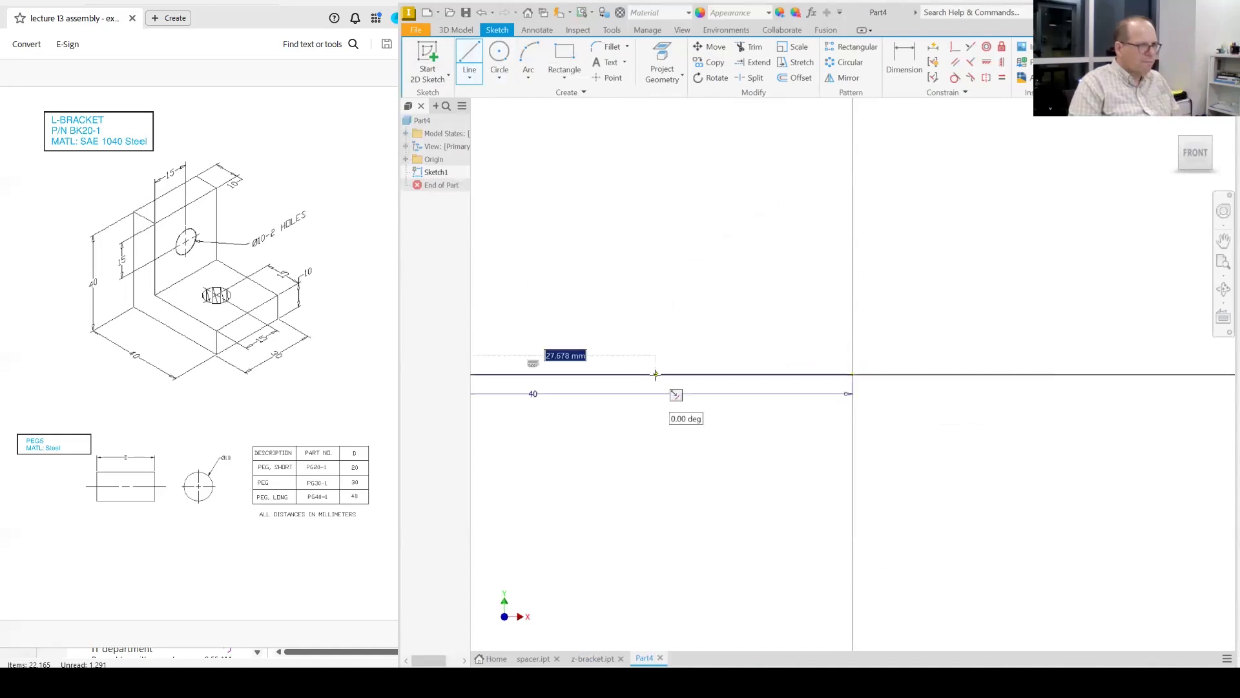
click(1193, 154)
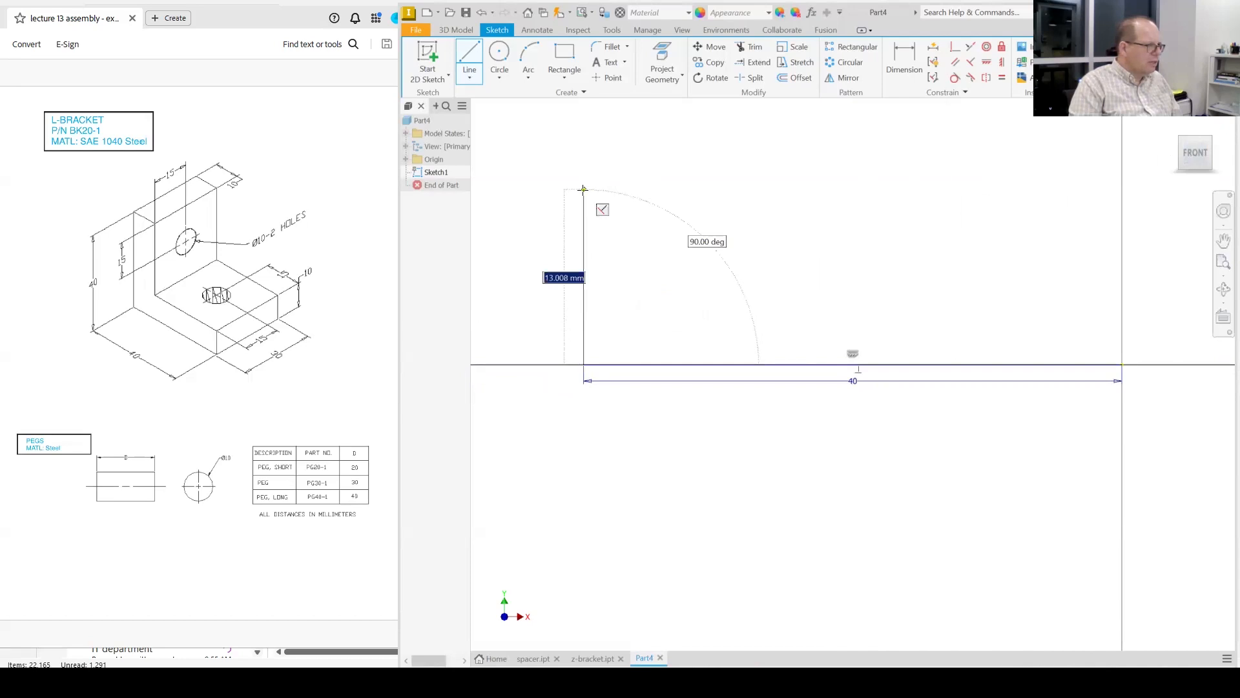
text(40)
key(Return)
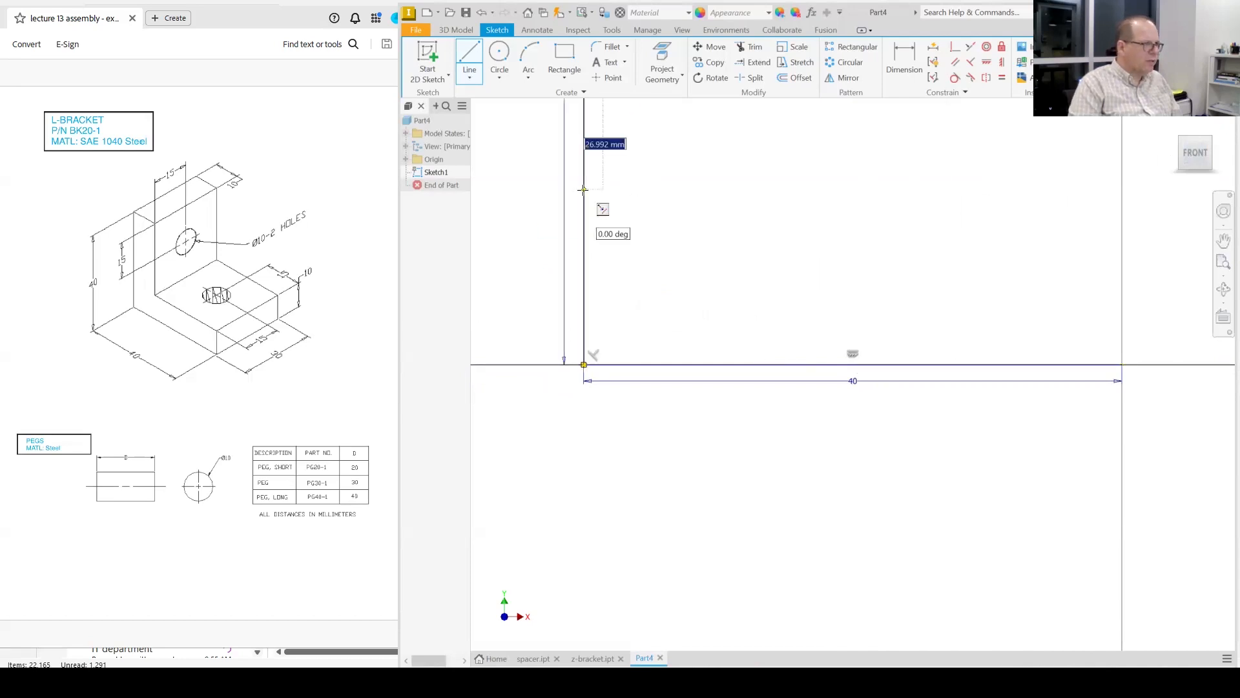
Step: Continue the L-profile with a 10 mm horizontal line across the upright's top and a 30 mm vertical line down its inner side
click(1184, 147)
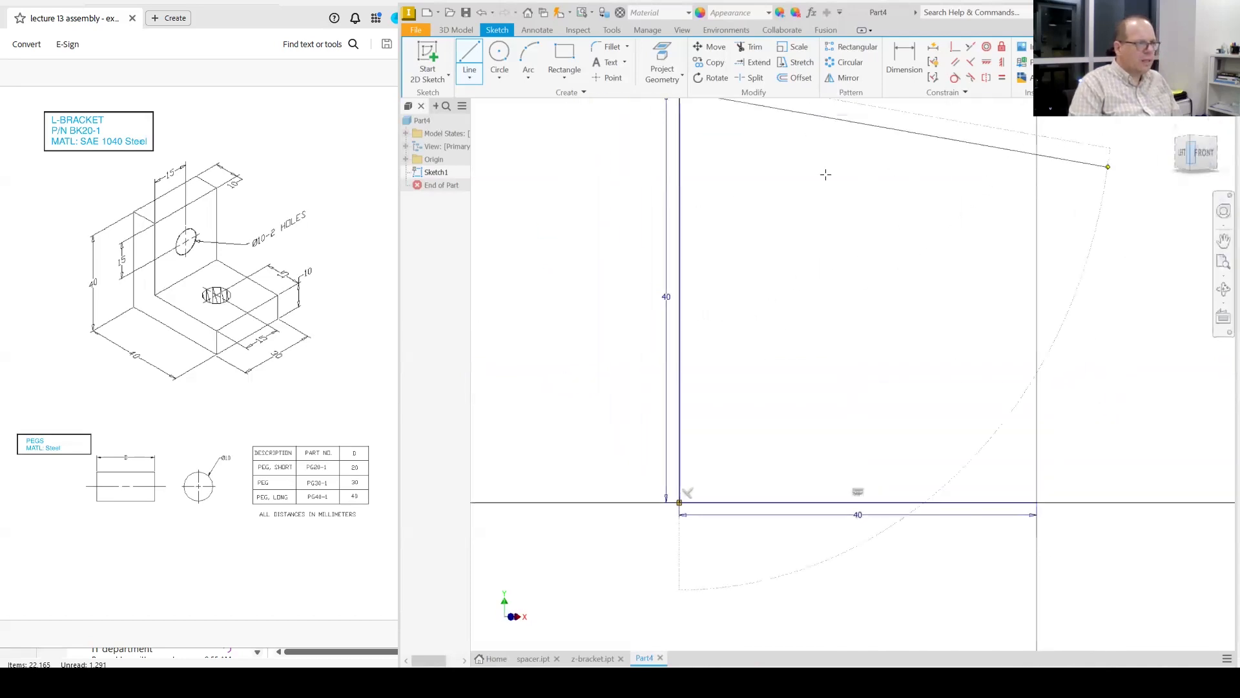
text(10)
key(Return)
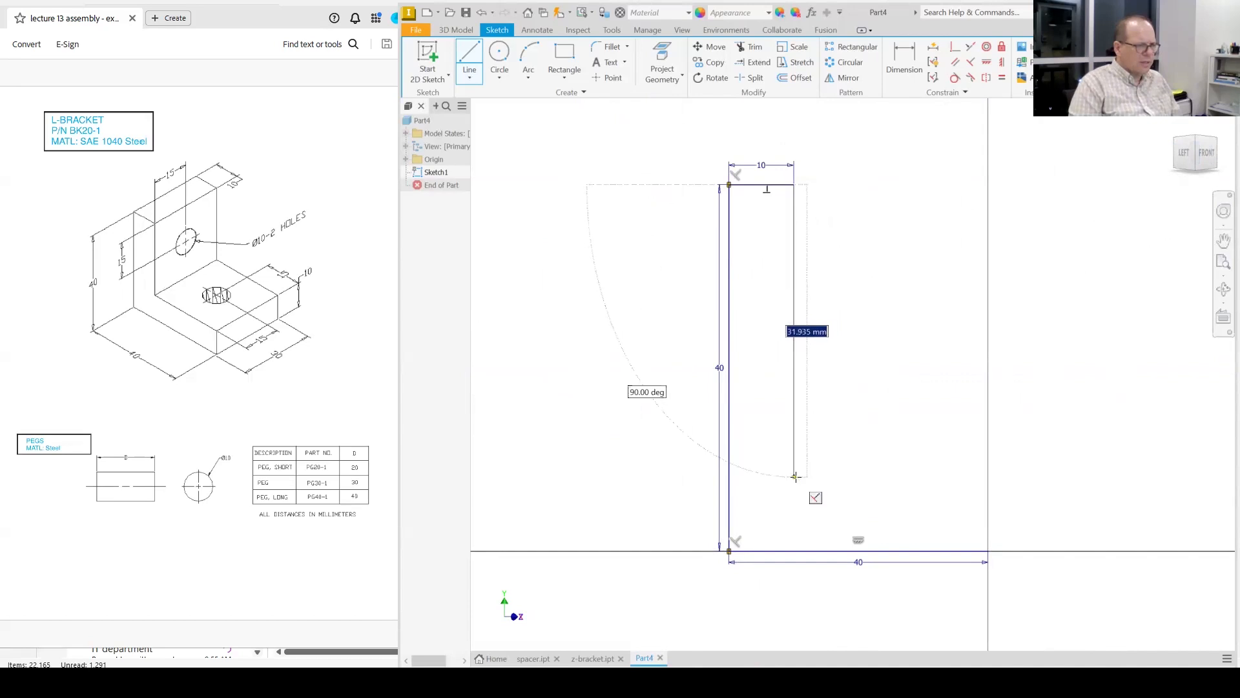
text(3)
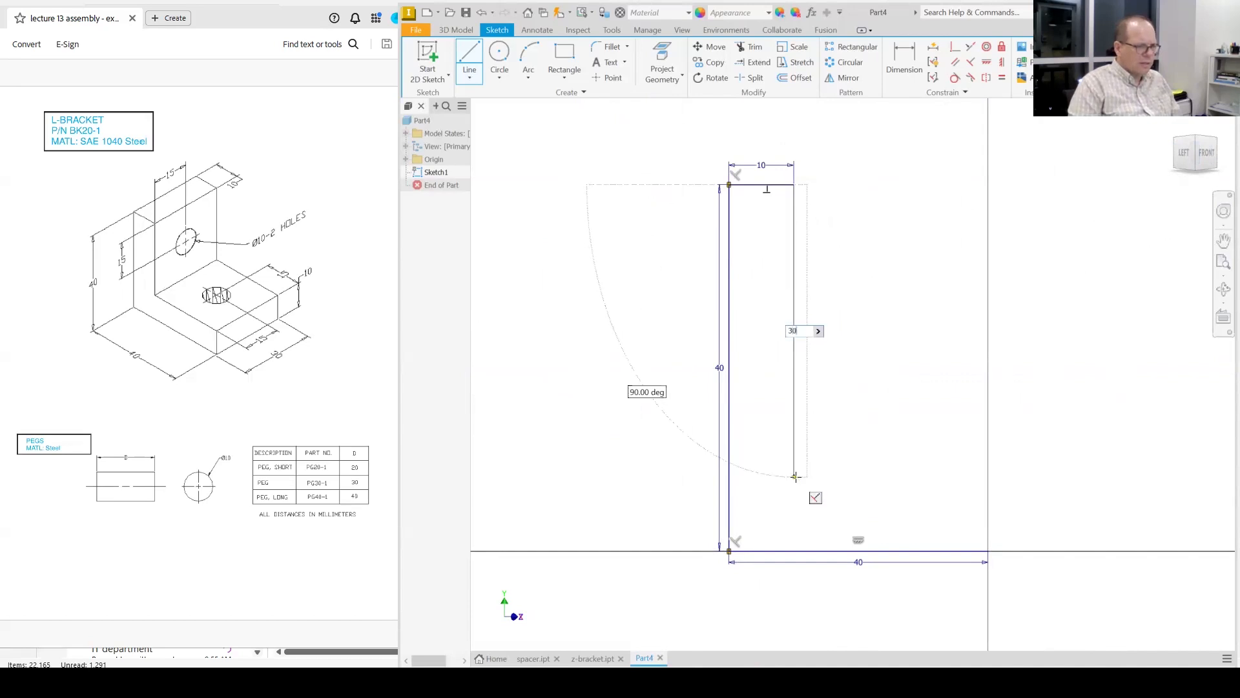
text(0)
key(Return)
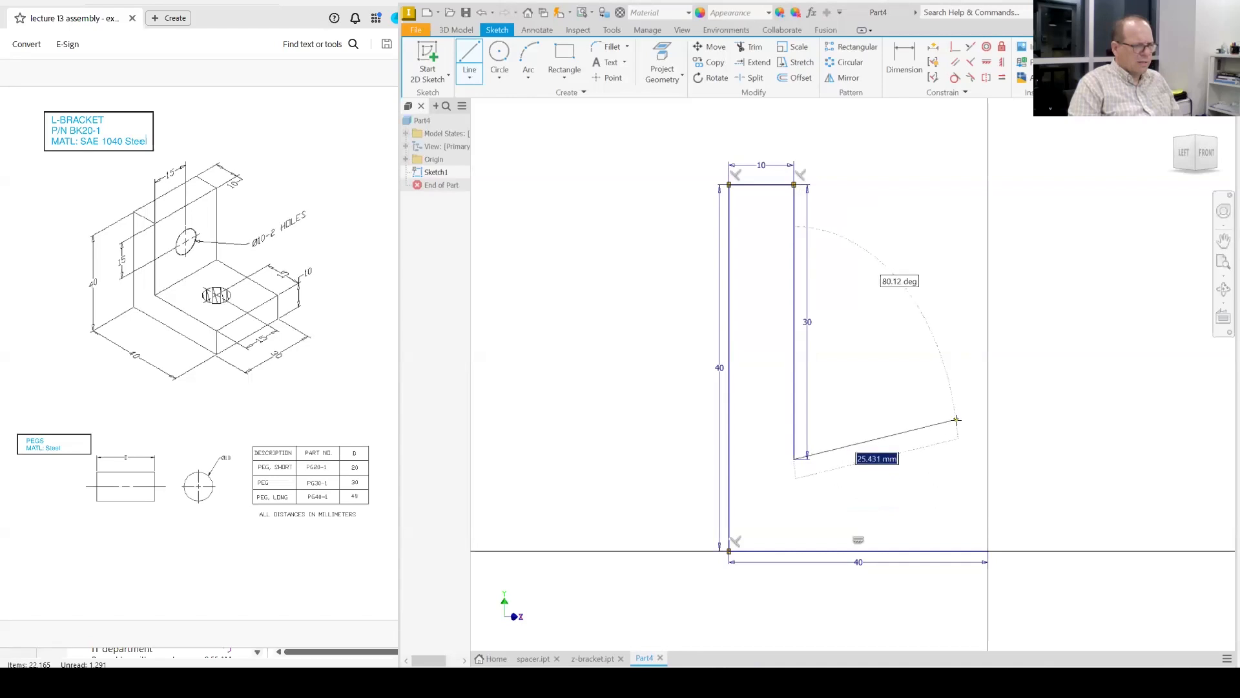
Step: Close the L-profile with a horizontal line to above the origin and a vertical line down to the origin
click(987, 458)
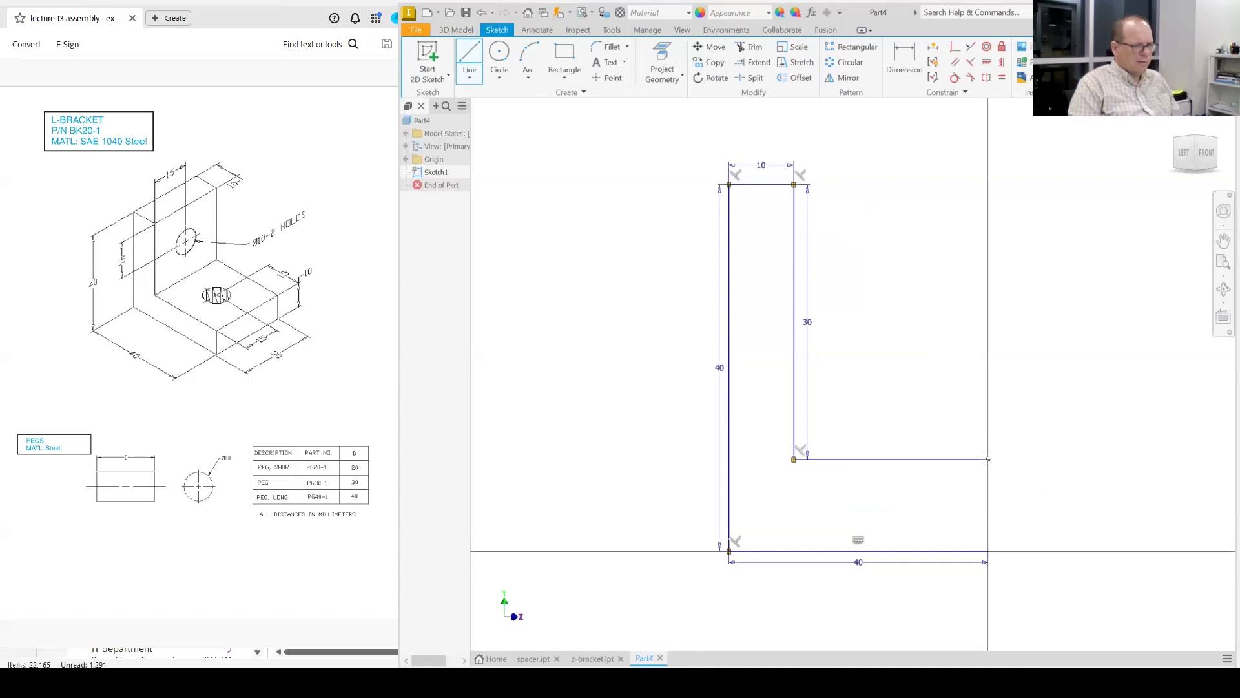
click(988, 549)
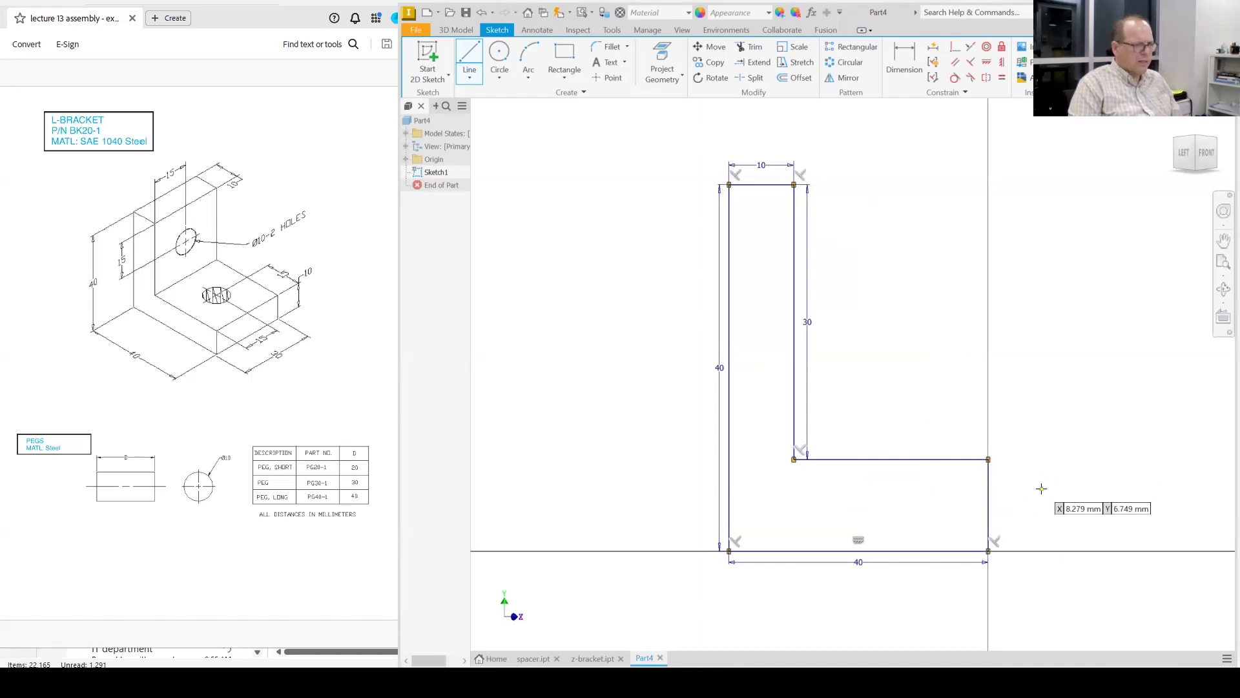
key(Escape)
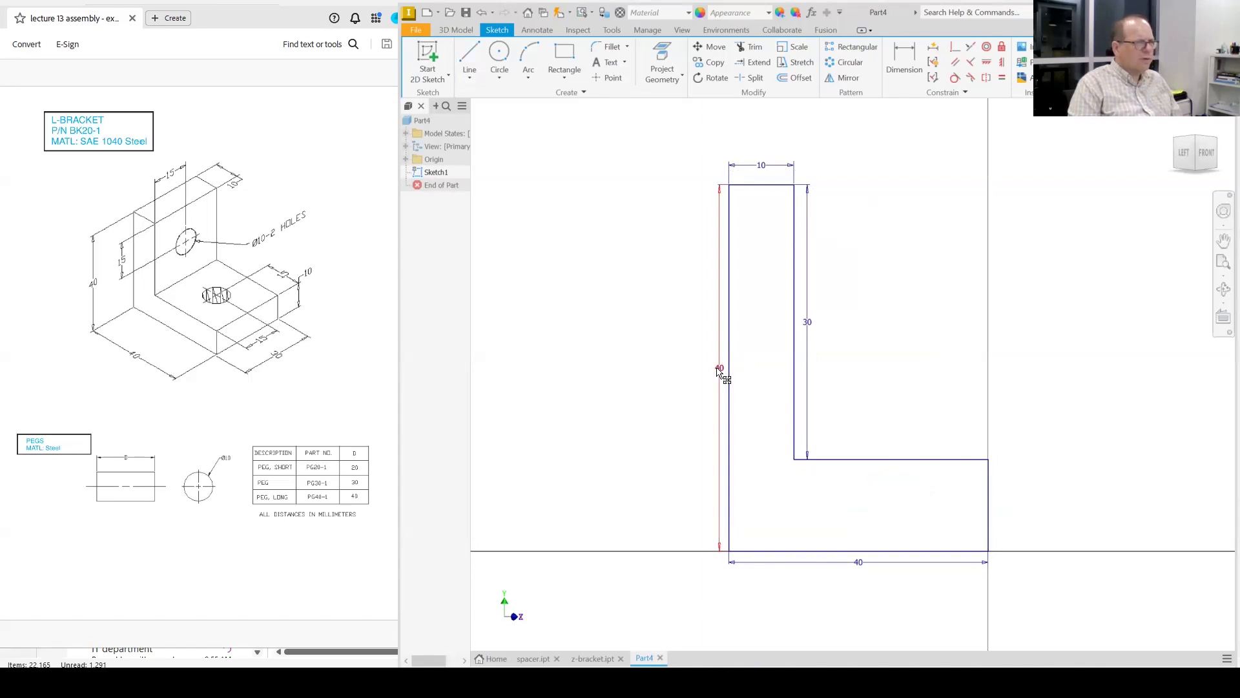
click(904, 65)
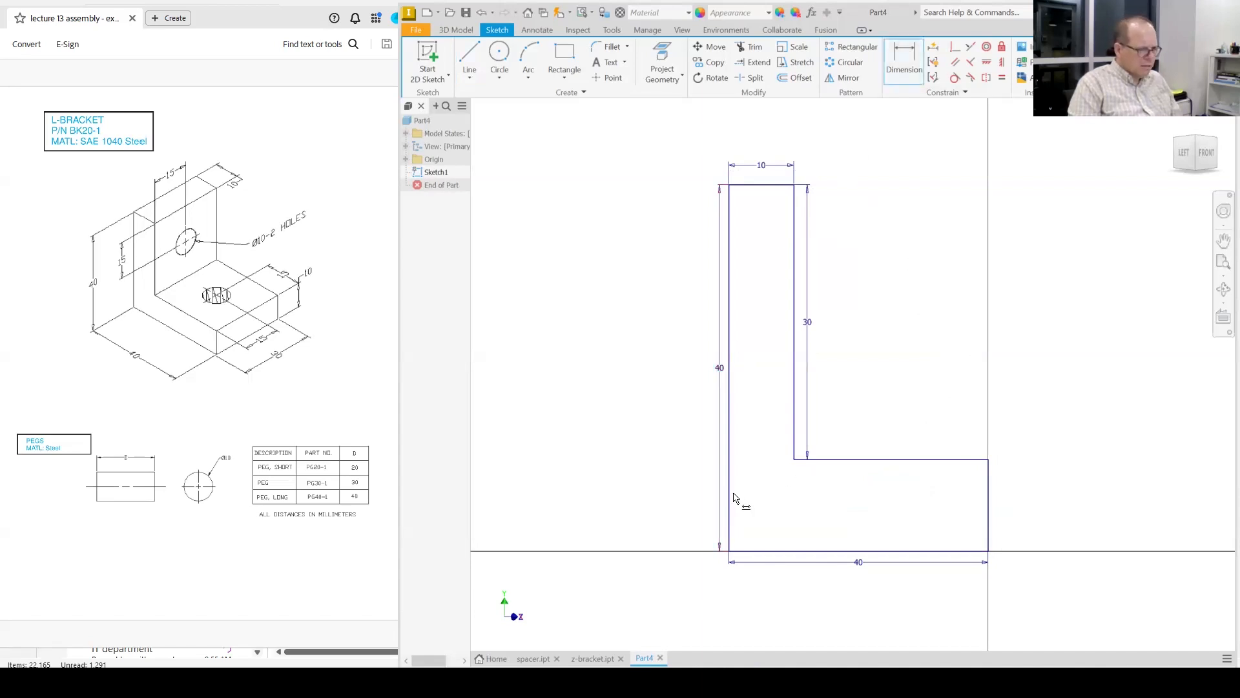
click(738, 497)
click(988, 504)
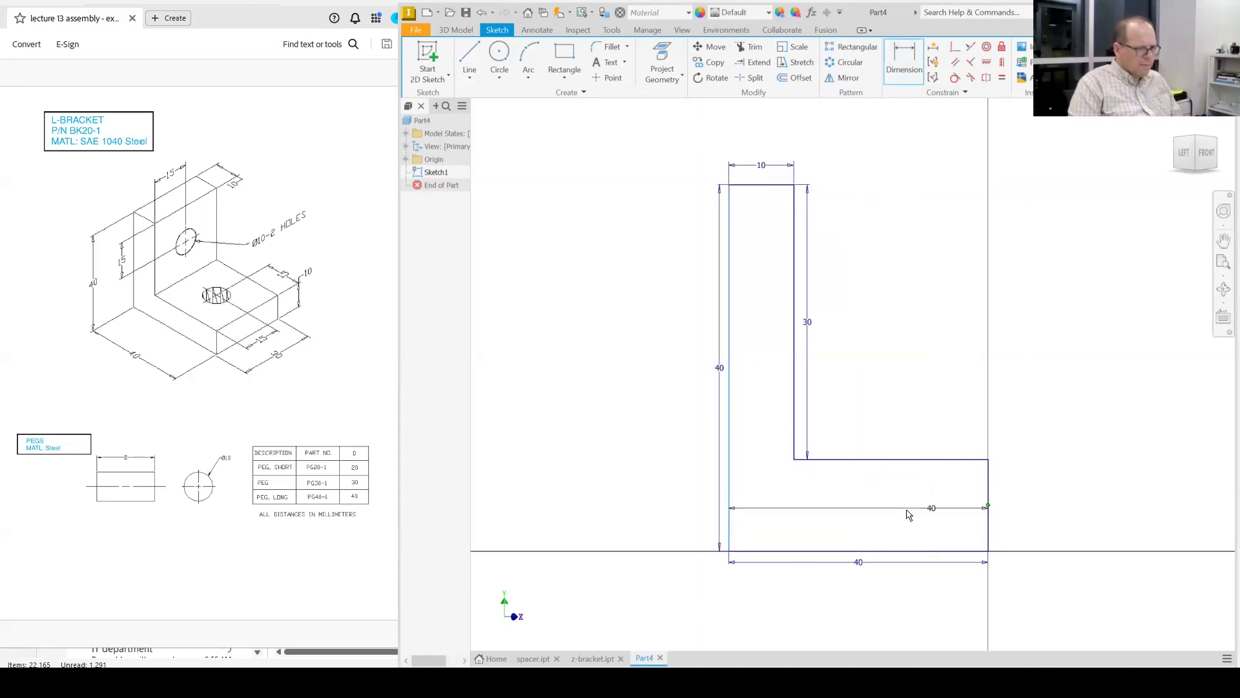
key(Escape)
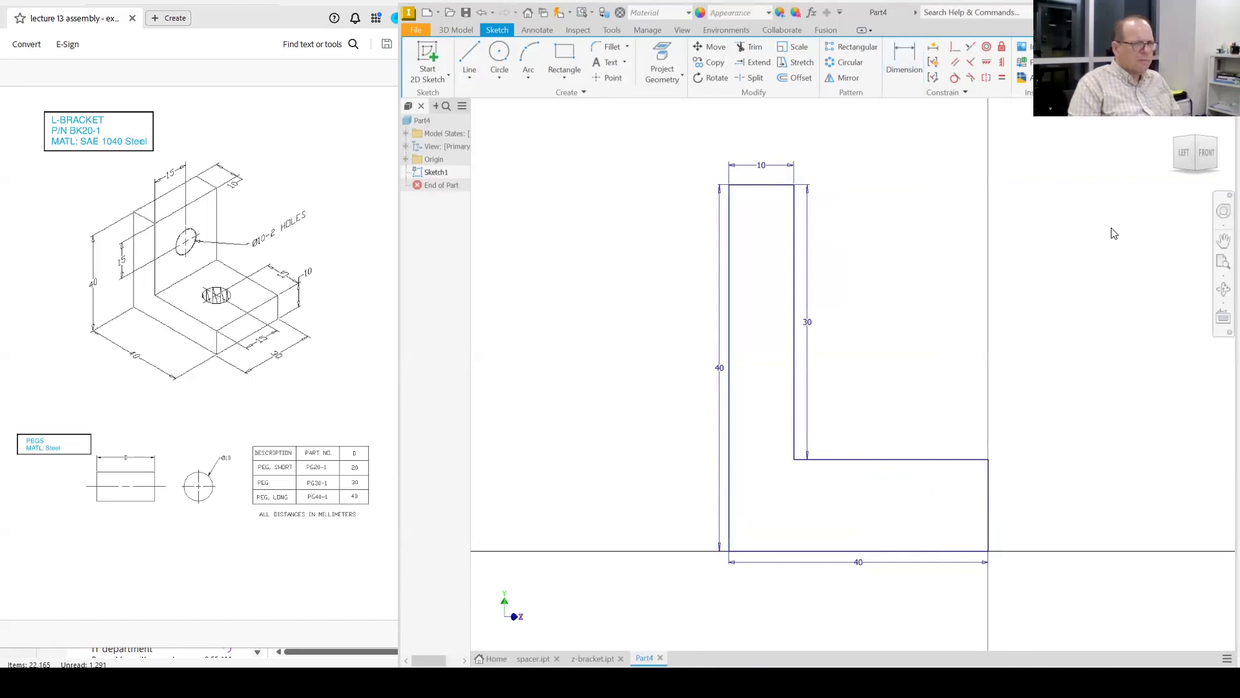
Step: Finish the sketch and extrude the L-profile 30 mm
click(1198, 153)
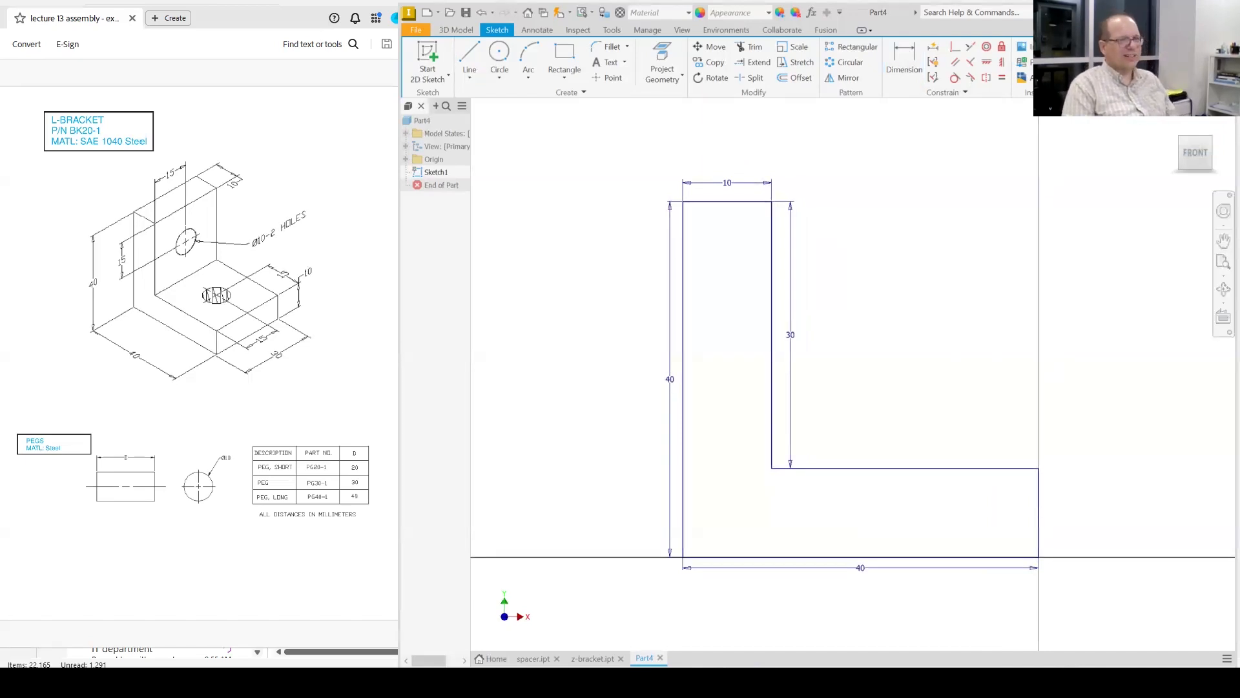
click(1129, 62)
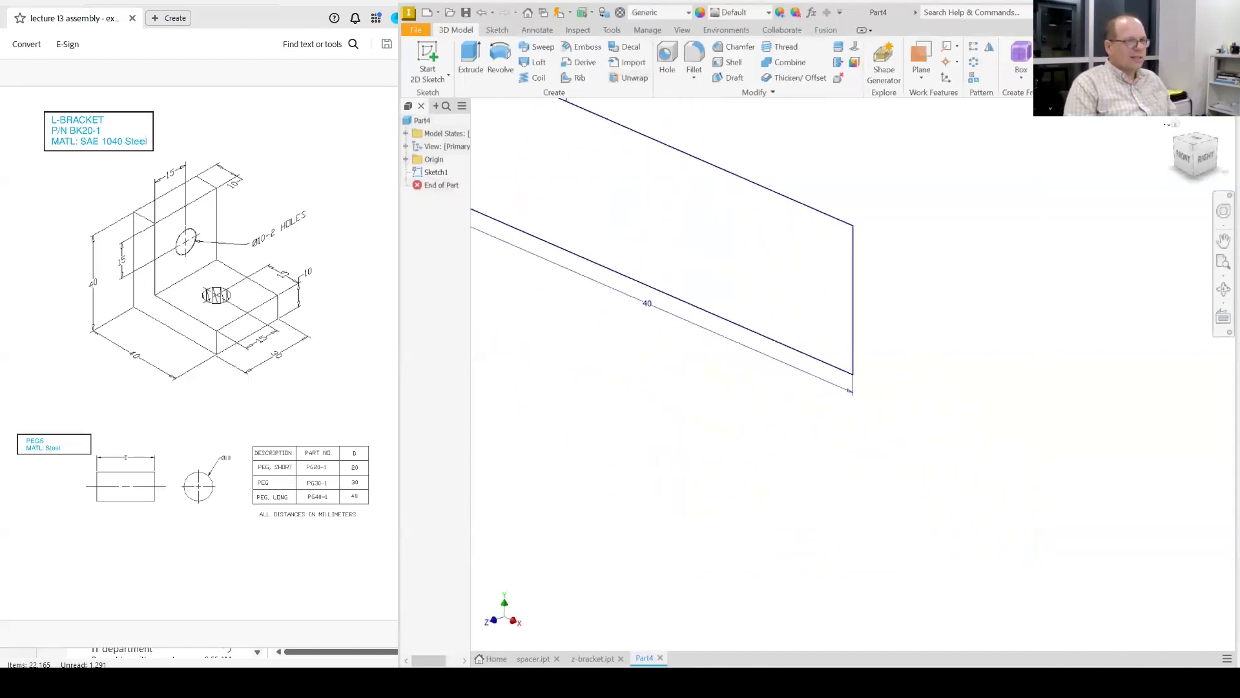
click(1174, 122)
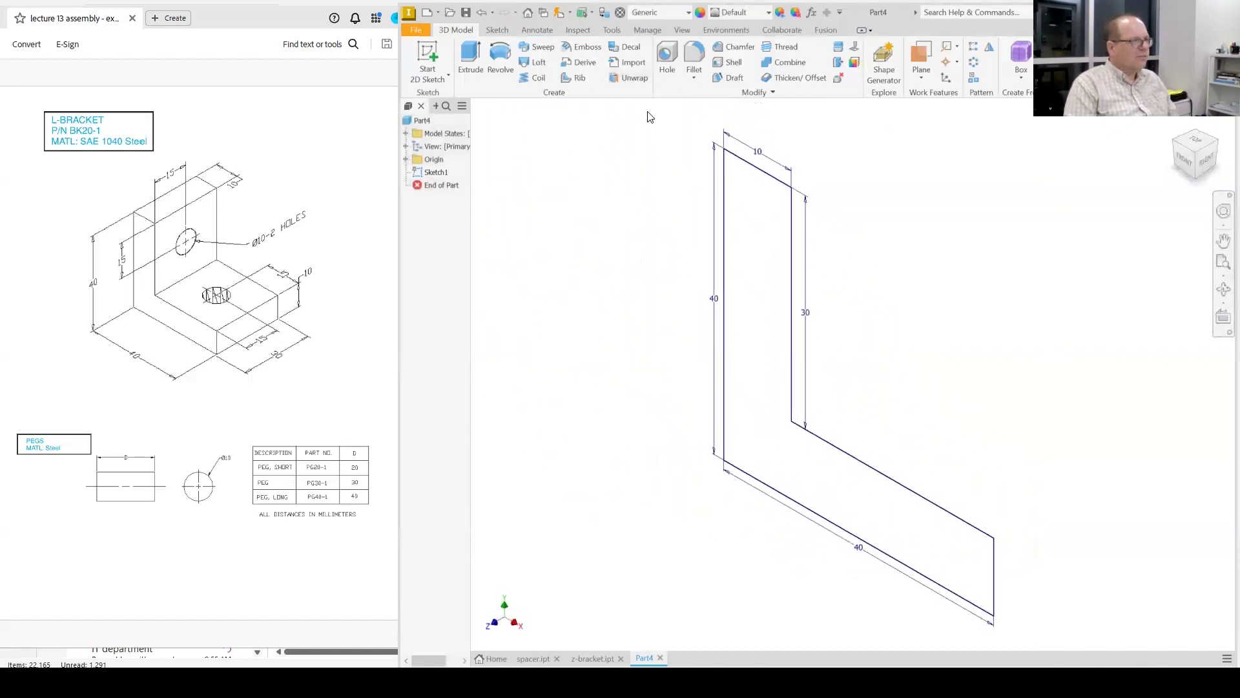
click(470, 57)
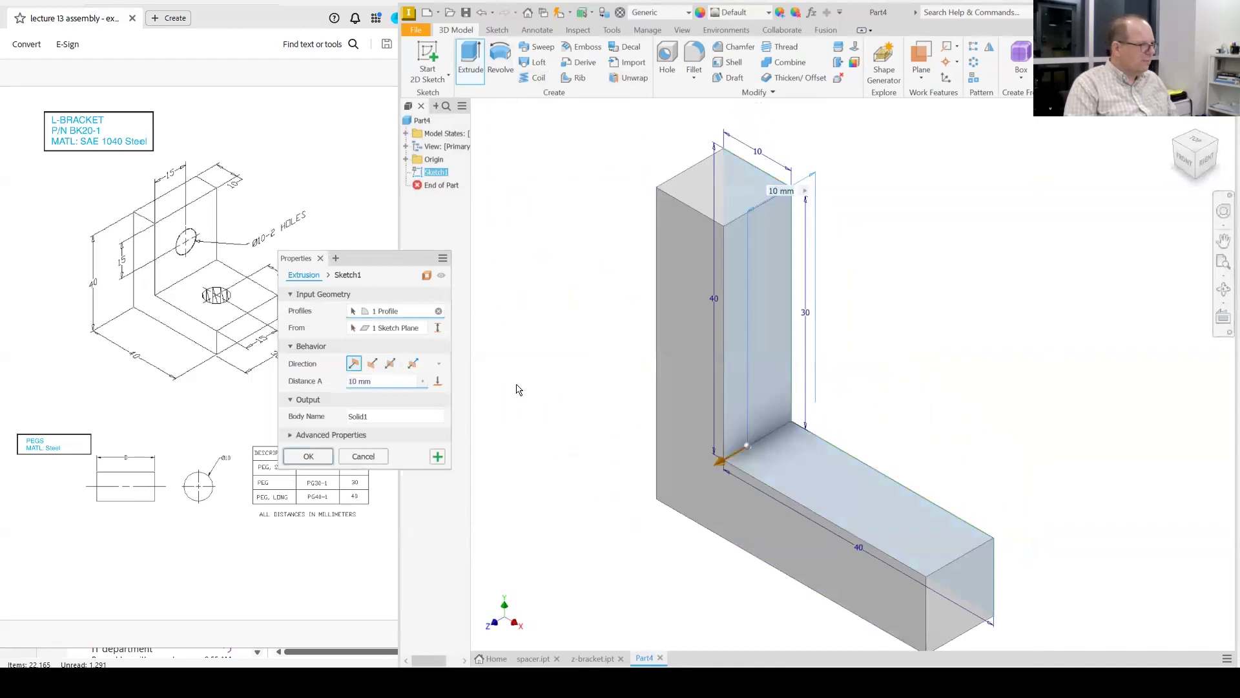
click(386, 383)
text(30)
click(308, 456)
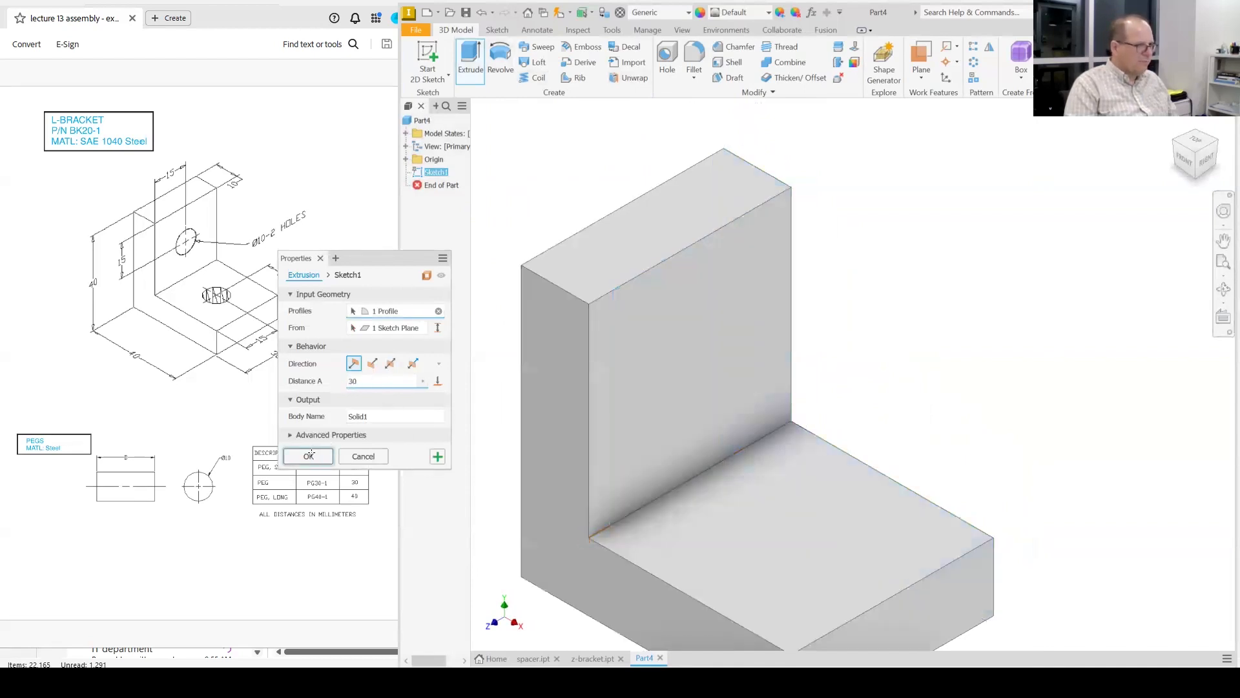
Step: Sketch a 10 mm diameter circle on the upright's inner face, centred across its width and 15 mm above the base's upper surface
right_click(688, 381)
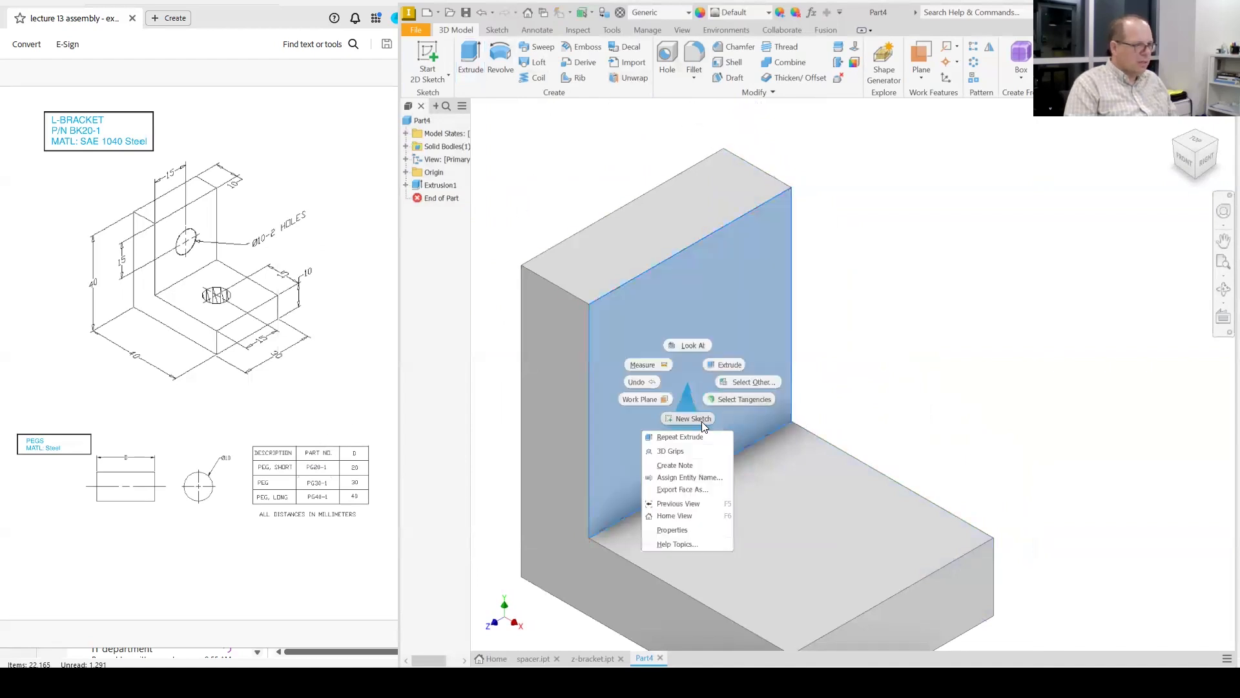
click(701, 421)
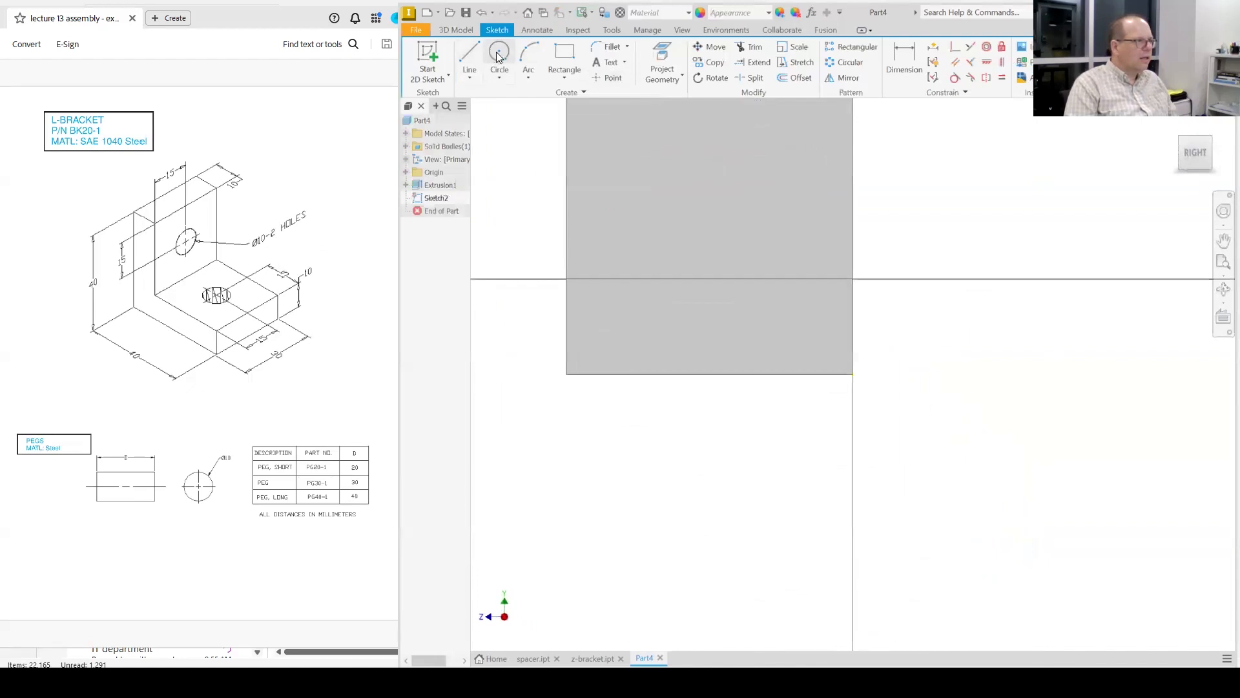
click(499, 55)
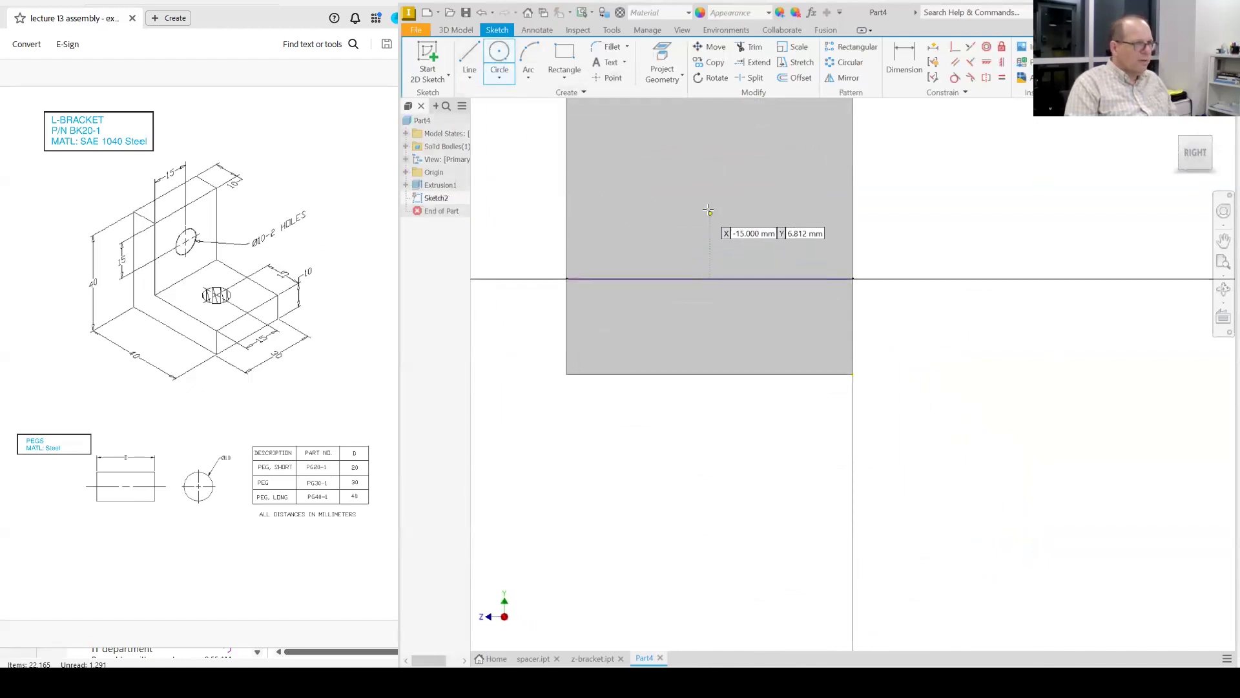
key(Tab)
key(Tab)
text(15)
key(Return)
text(10)
key(Return)
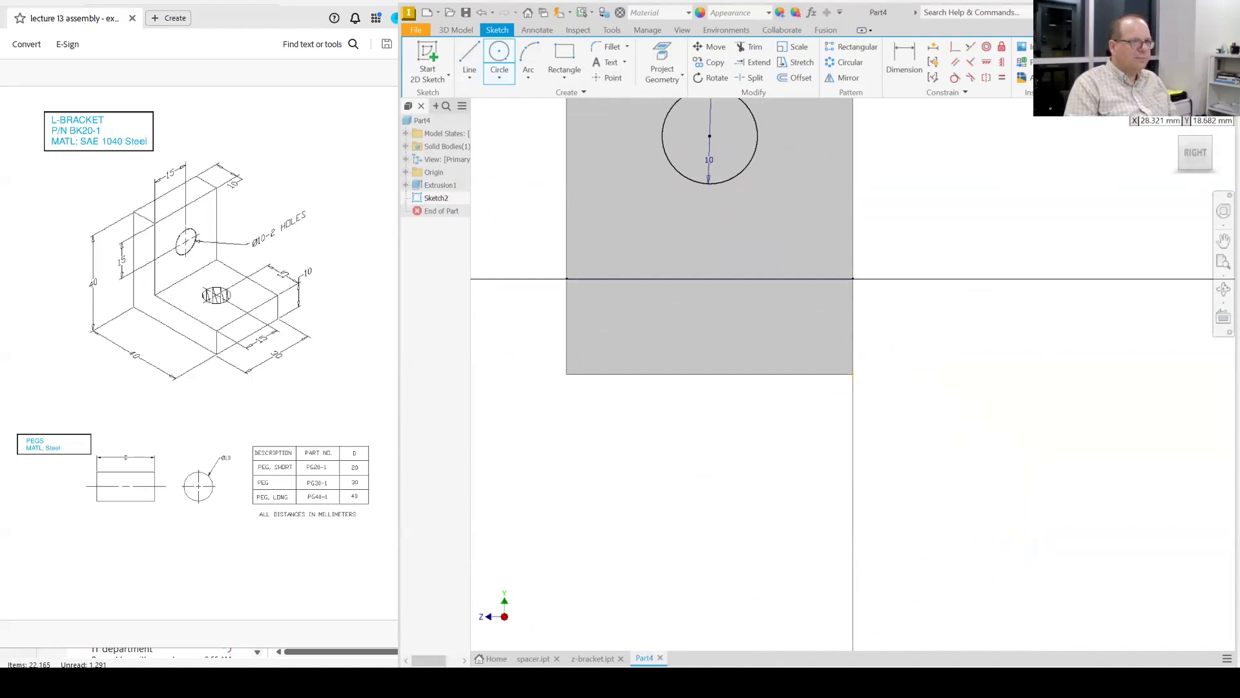
Step: Finish the sketch and cut the circle through the upright with a 30 mm extrusion in the flipped direction
key(F6)
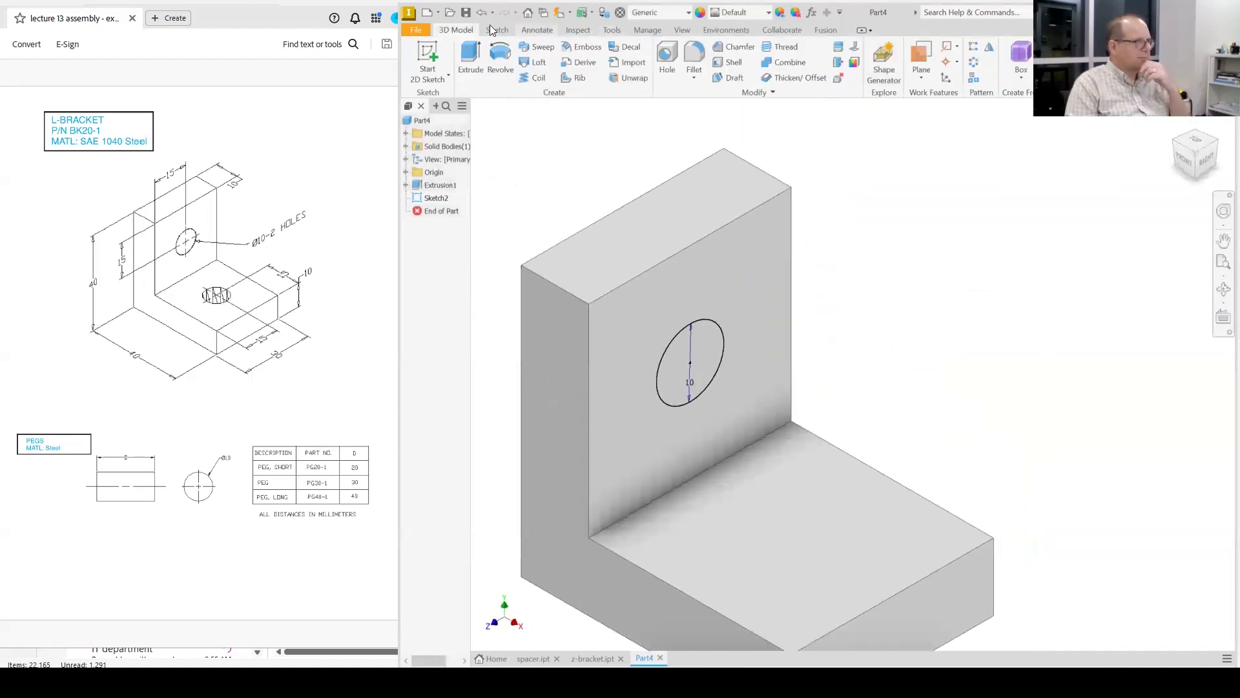
click(471, 62)
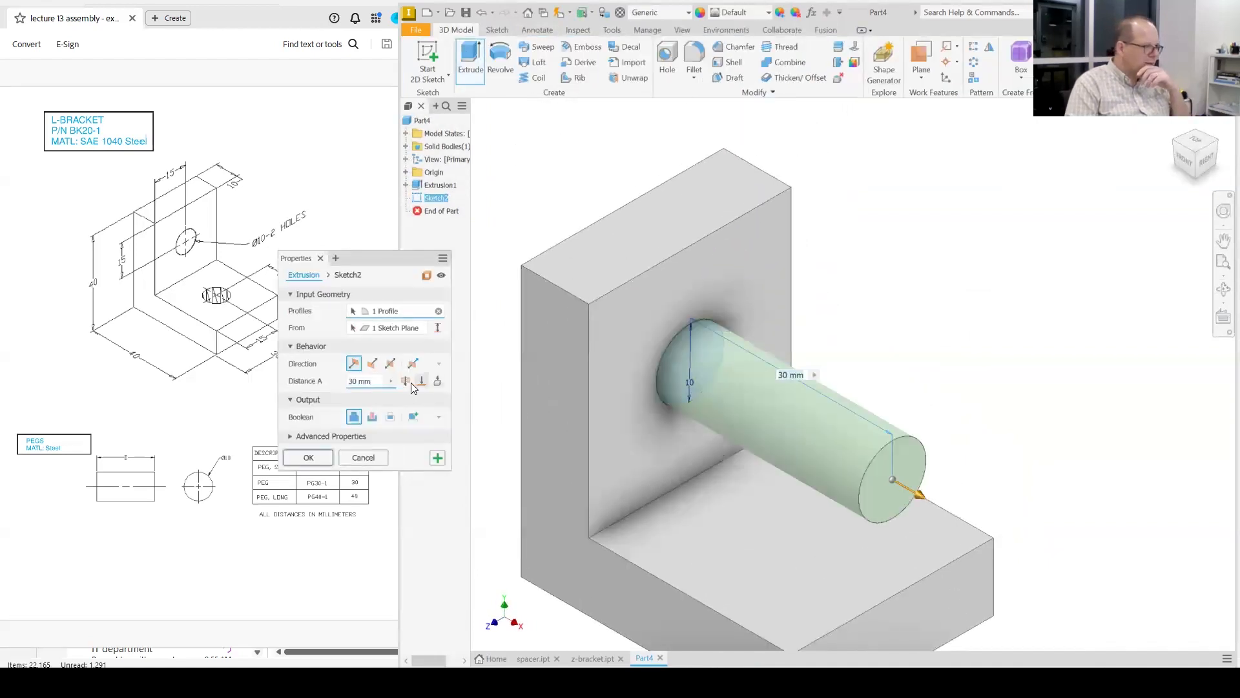
click(371, 363)
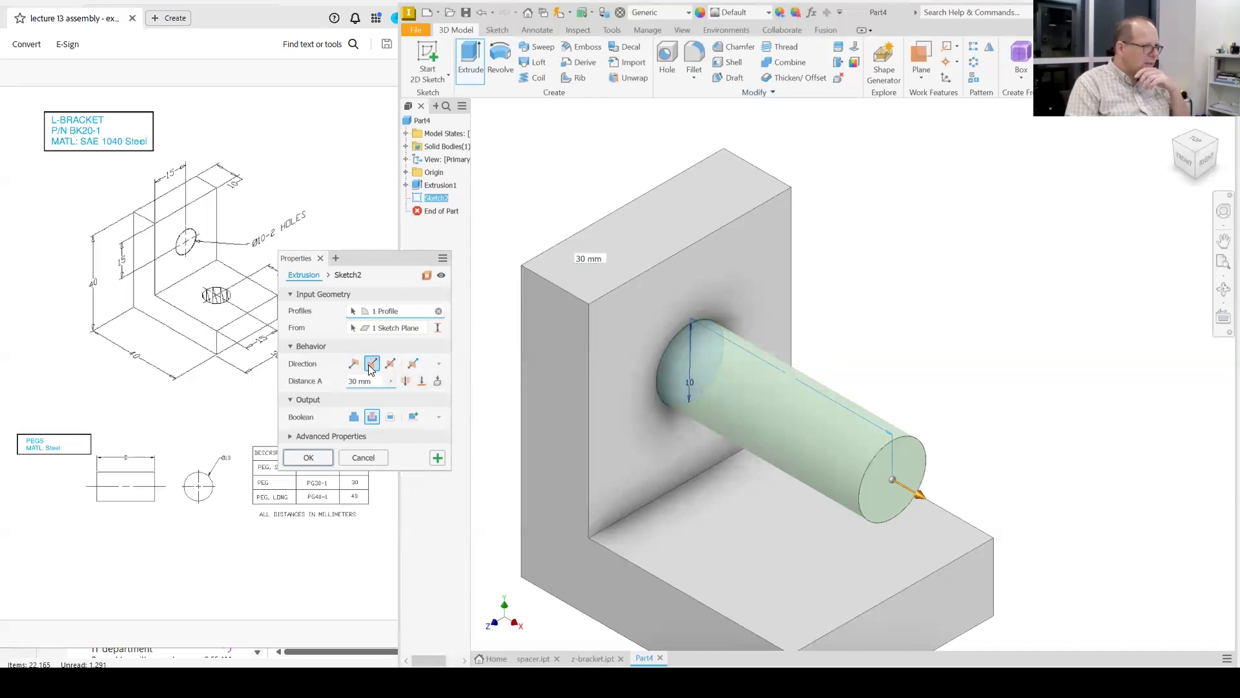
click(309, 457)
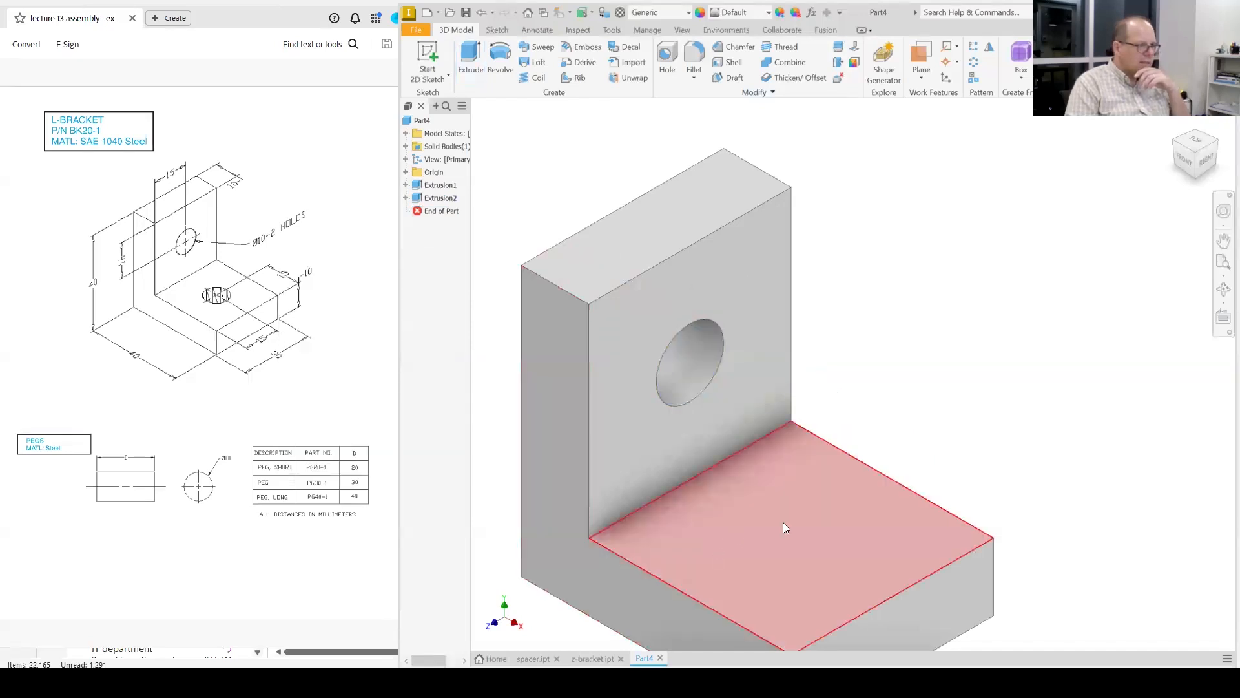
Step: Sketch a 10 mm diameter circle on the base's upper face, centred at X 15 mm and Y -15 mm
right_click(785, 526)
click(783, 558)
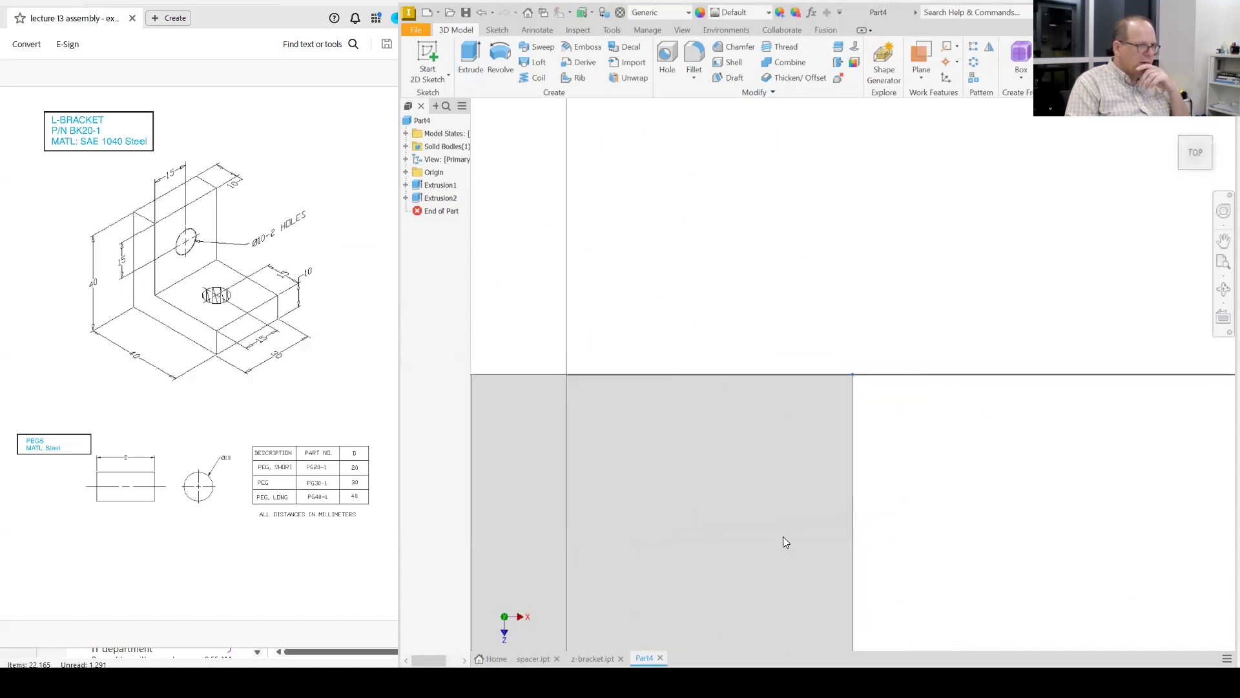
click(500, 54)
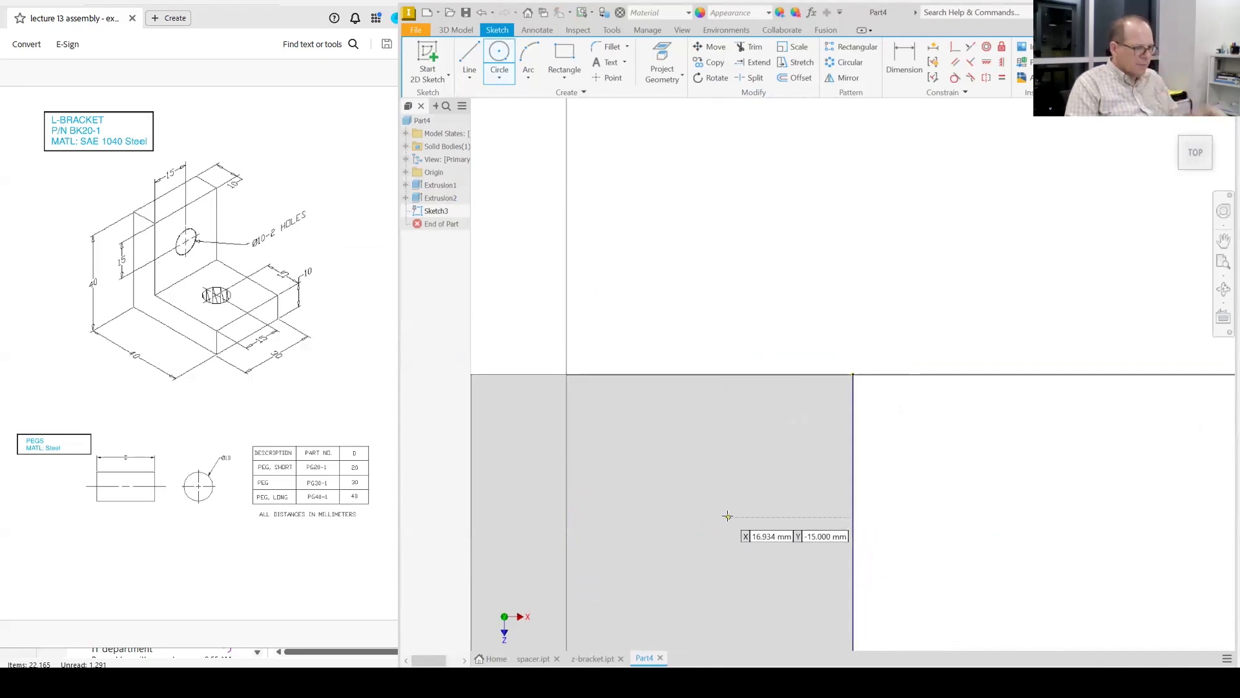
key(Tab)
text(15)
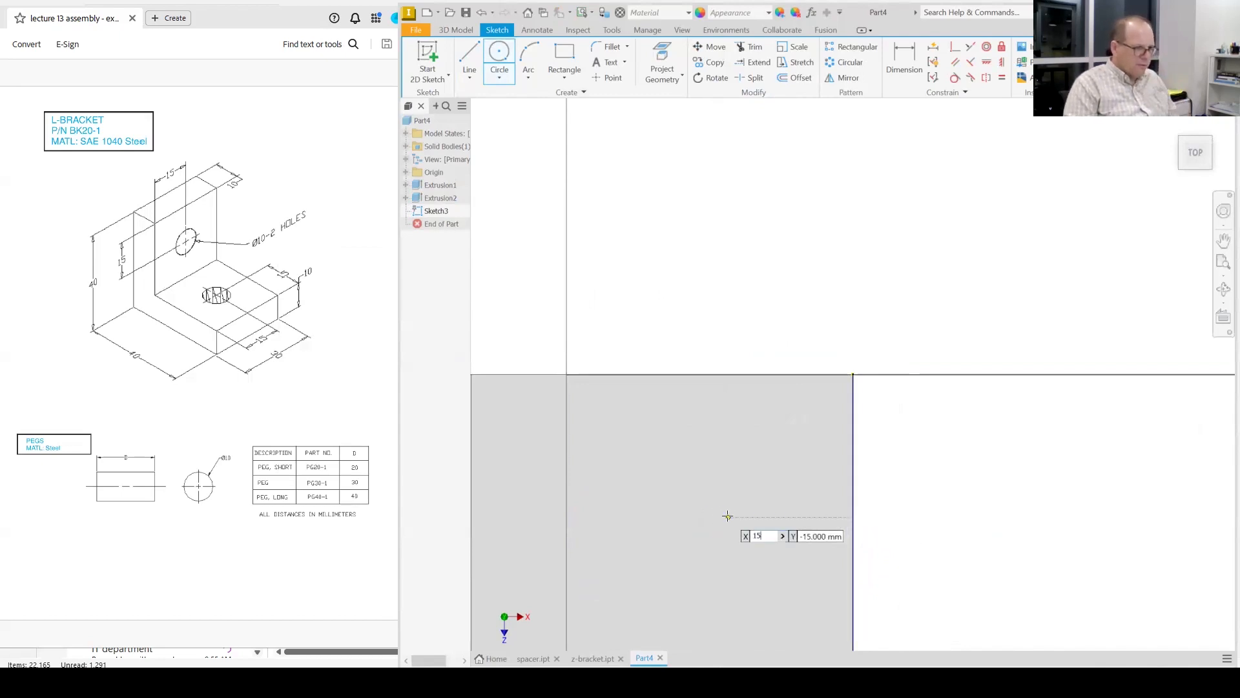
key(Return)
text(10)
key(Return)
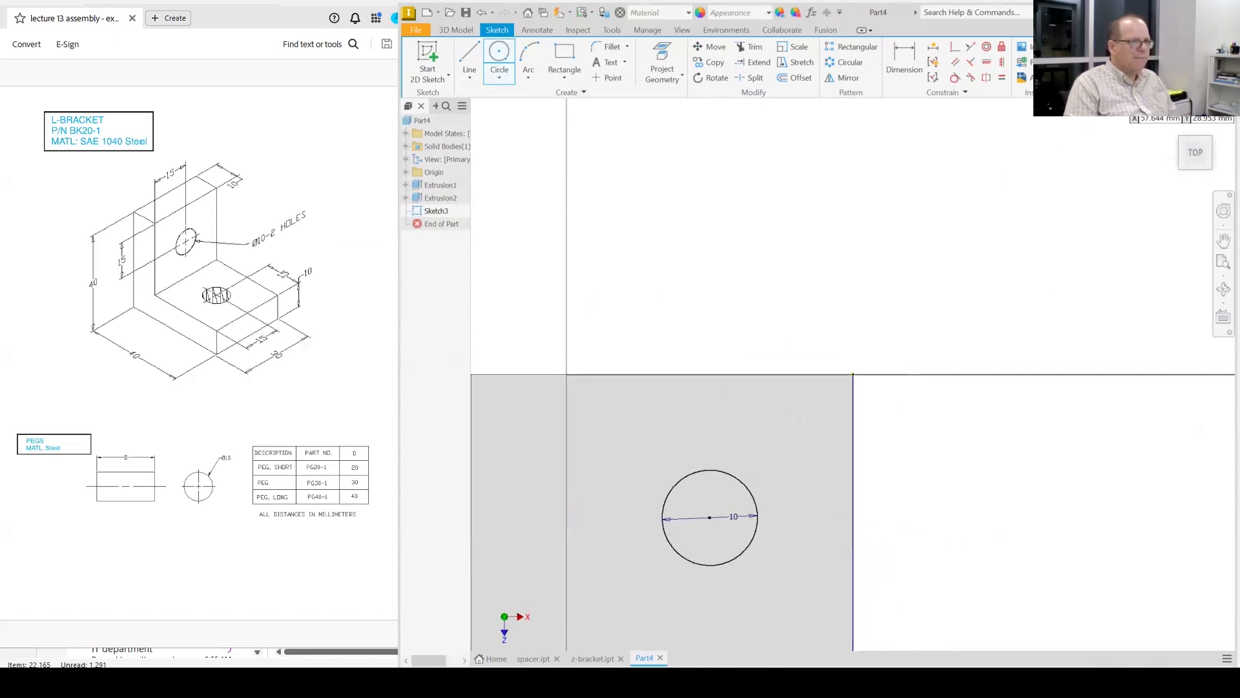
Step: Finish the sketch and cut the circle down through the base with a 30 mm extrusion in the flipped direction
click(1138, 61)
click(465, 57)
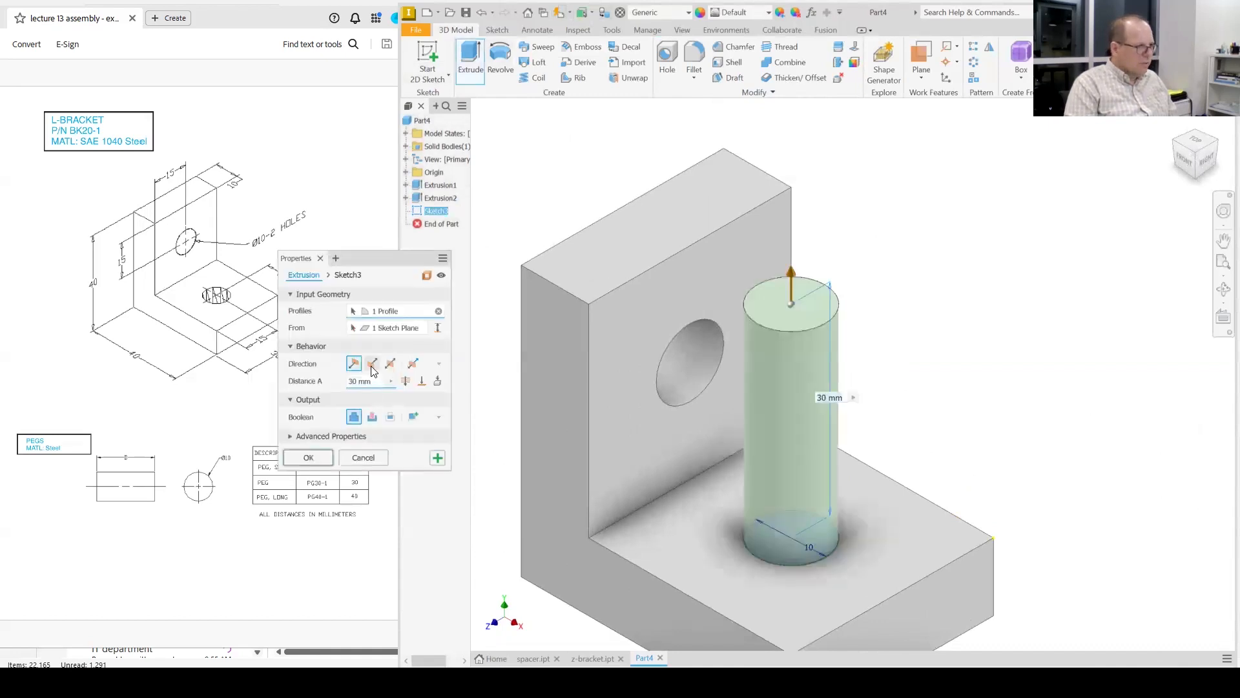
click(372, 364)
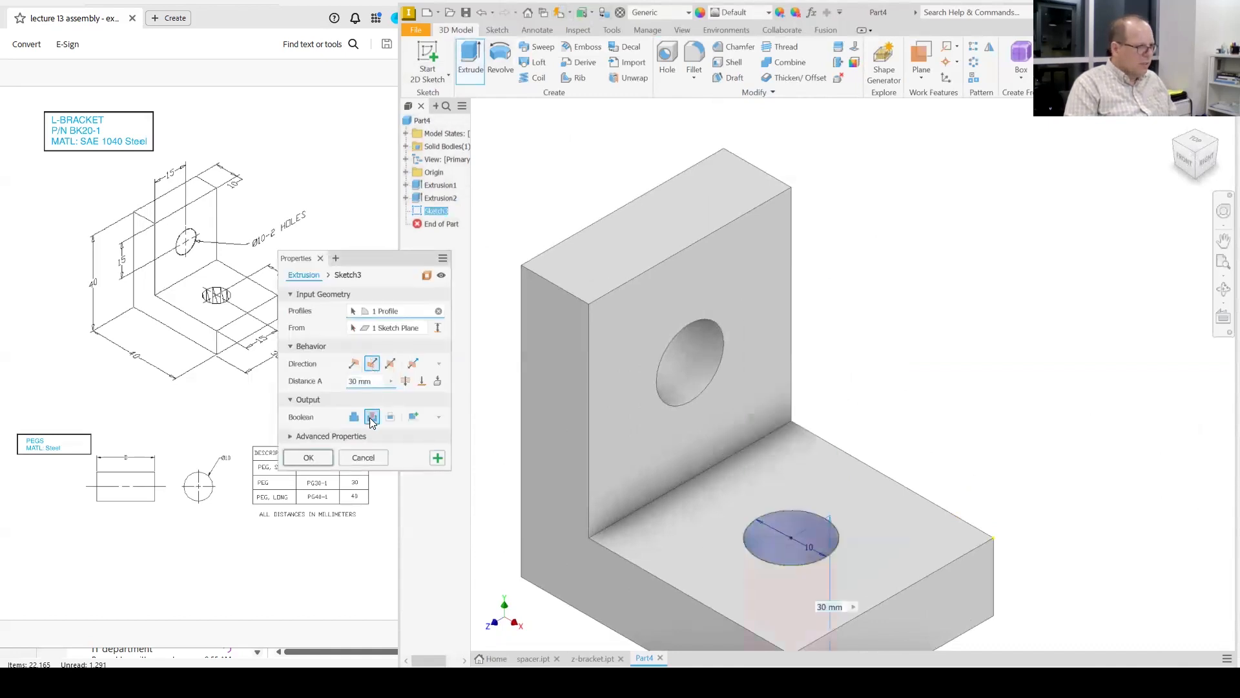
click(309, 458)
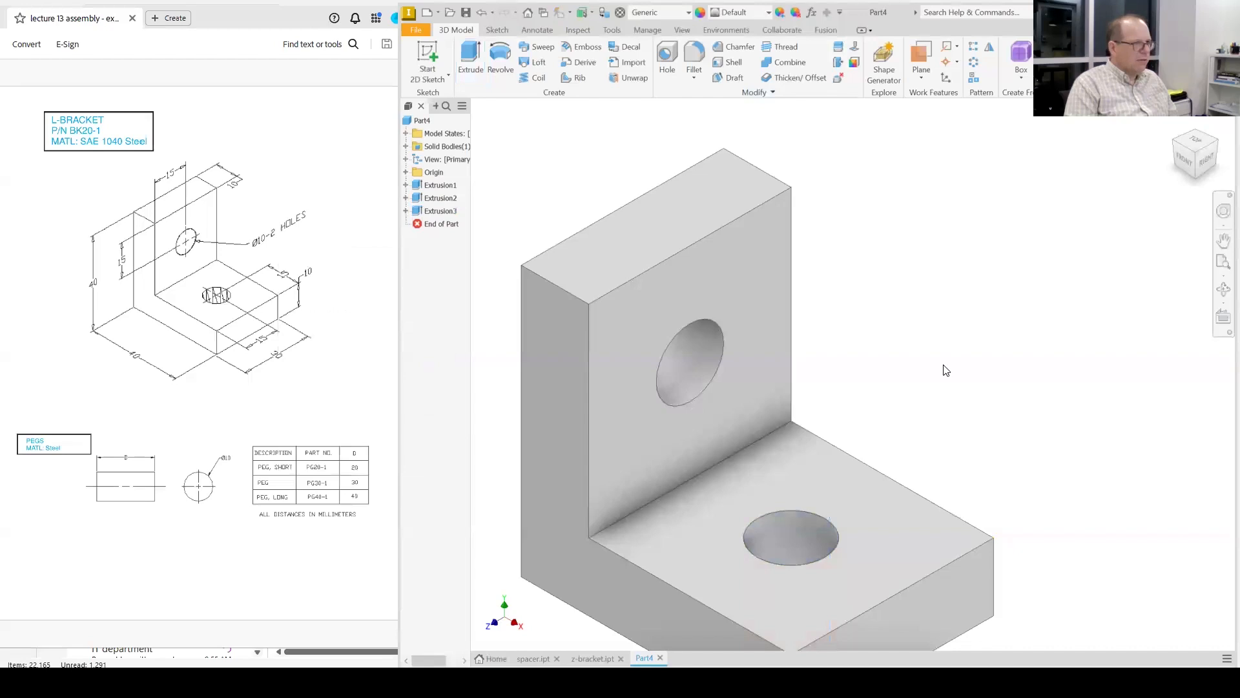
Step: Save the part as l-bracket in the example 3 folder
click(465, 15)
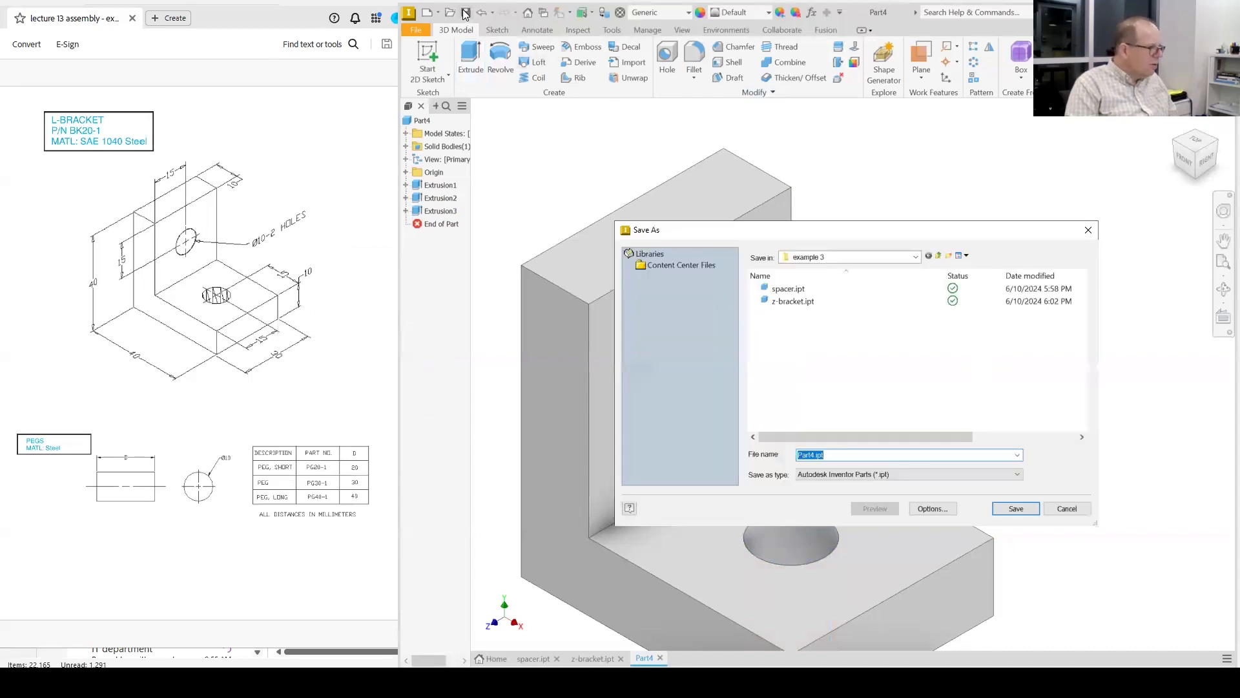
key(BackSpace)
text(l-br)
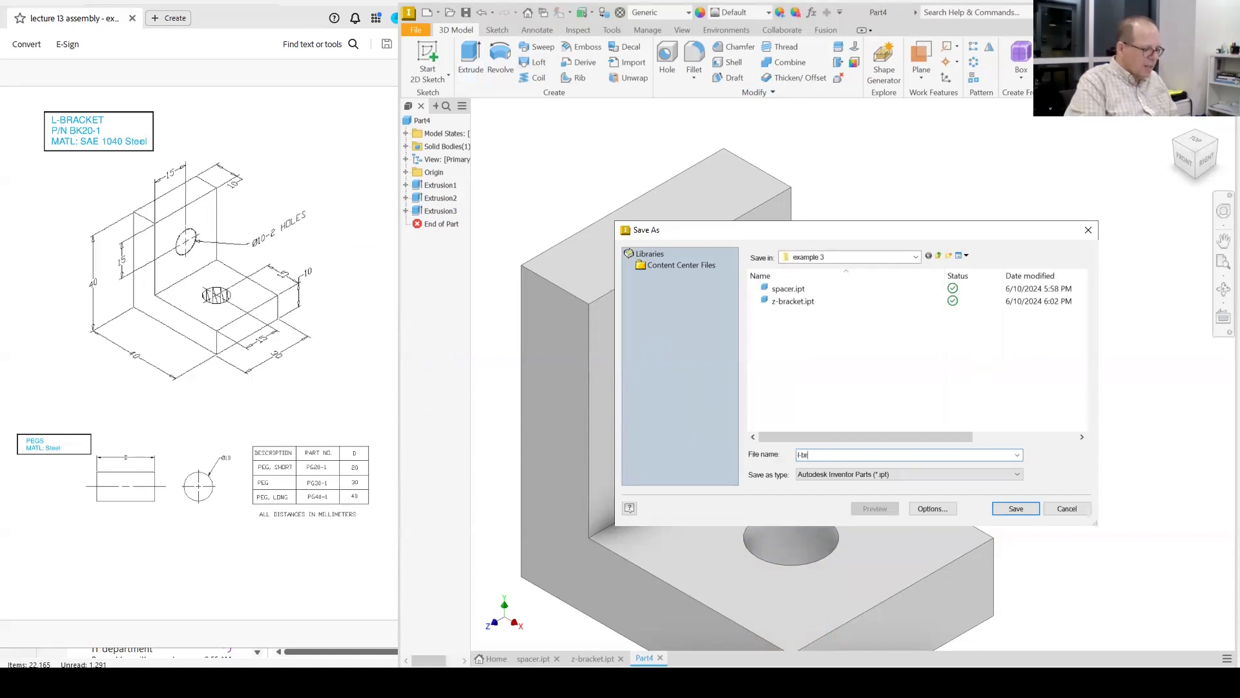
text(acket)
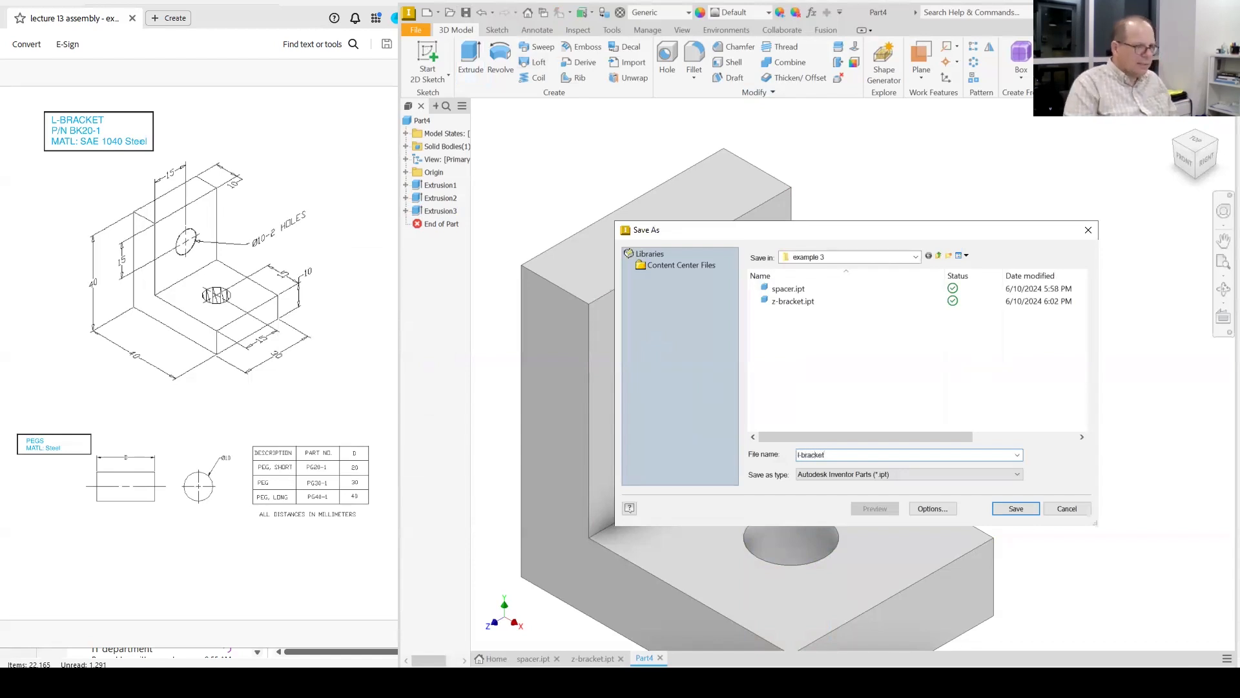
click(1024, 509)
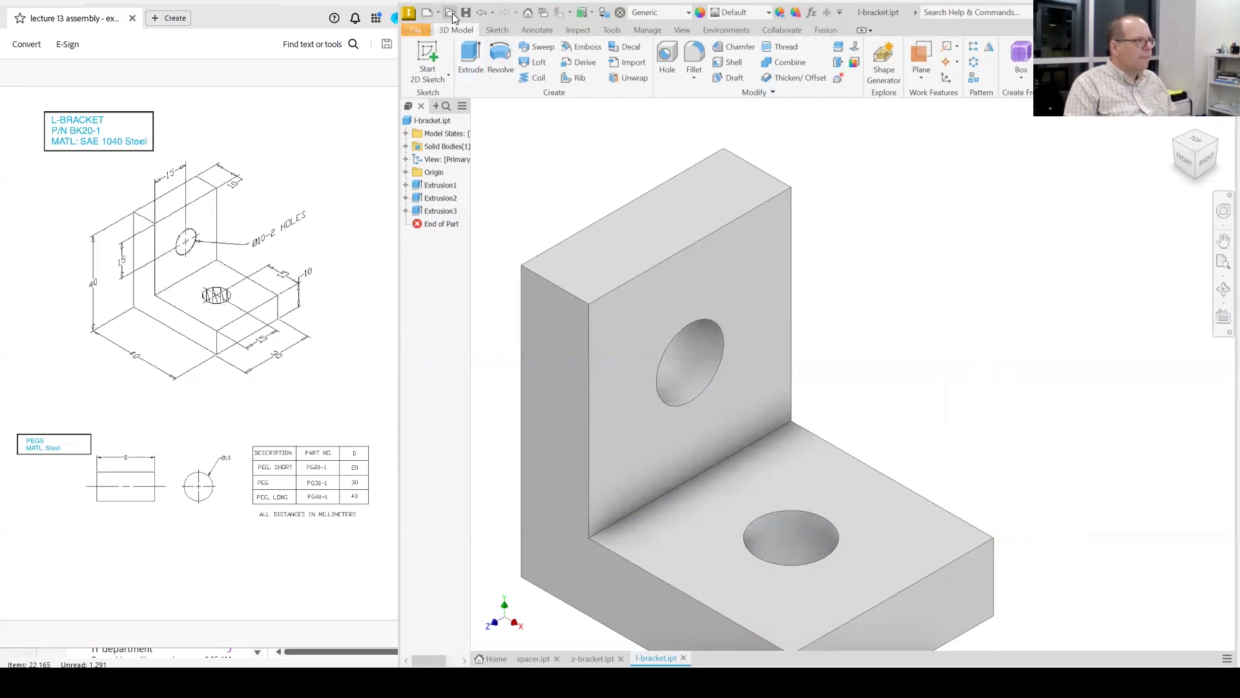
Step: Create a new part from the Standard (mm).ipt template and start a 2D sketch on the horizontal (XZ) plane
click(426, 11)
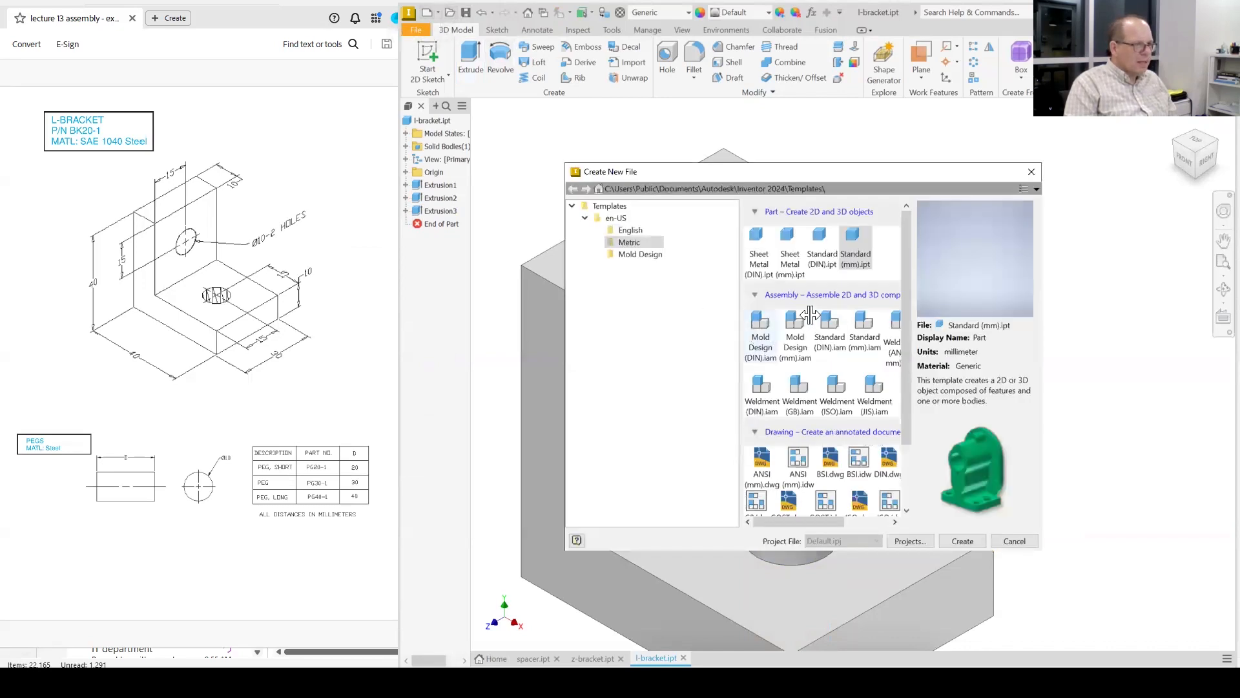
click(962, 540)
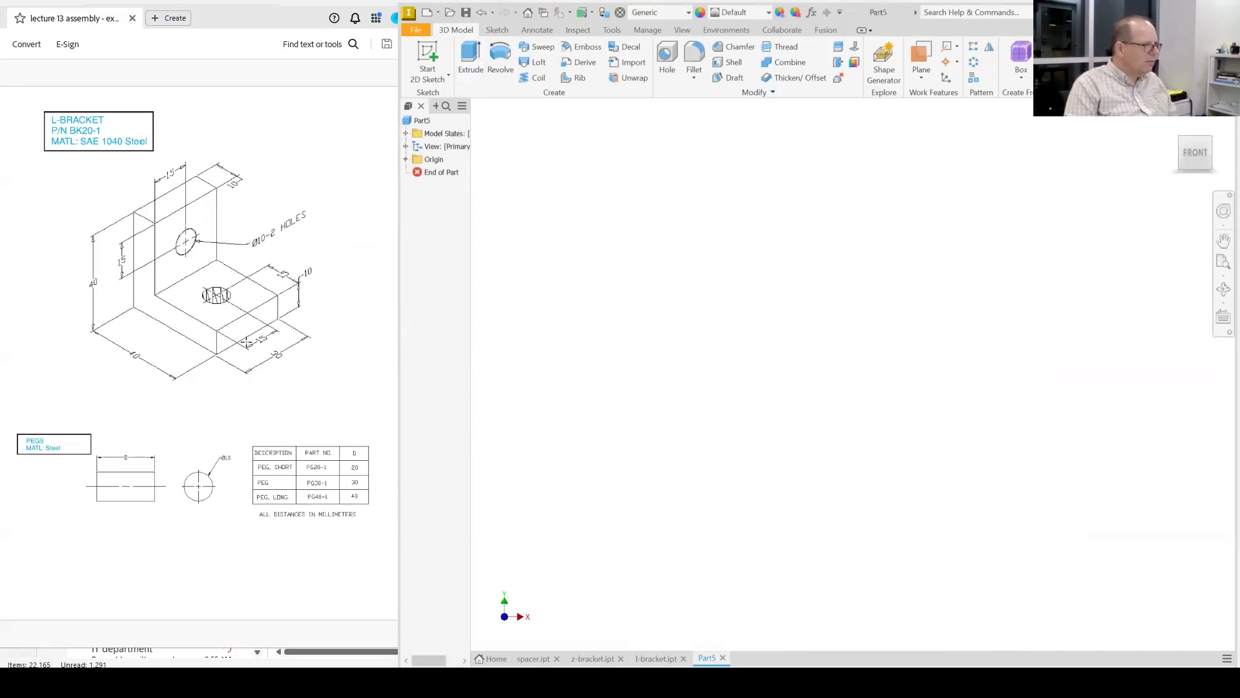
key(s)
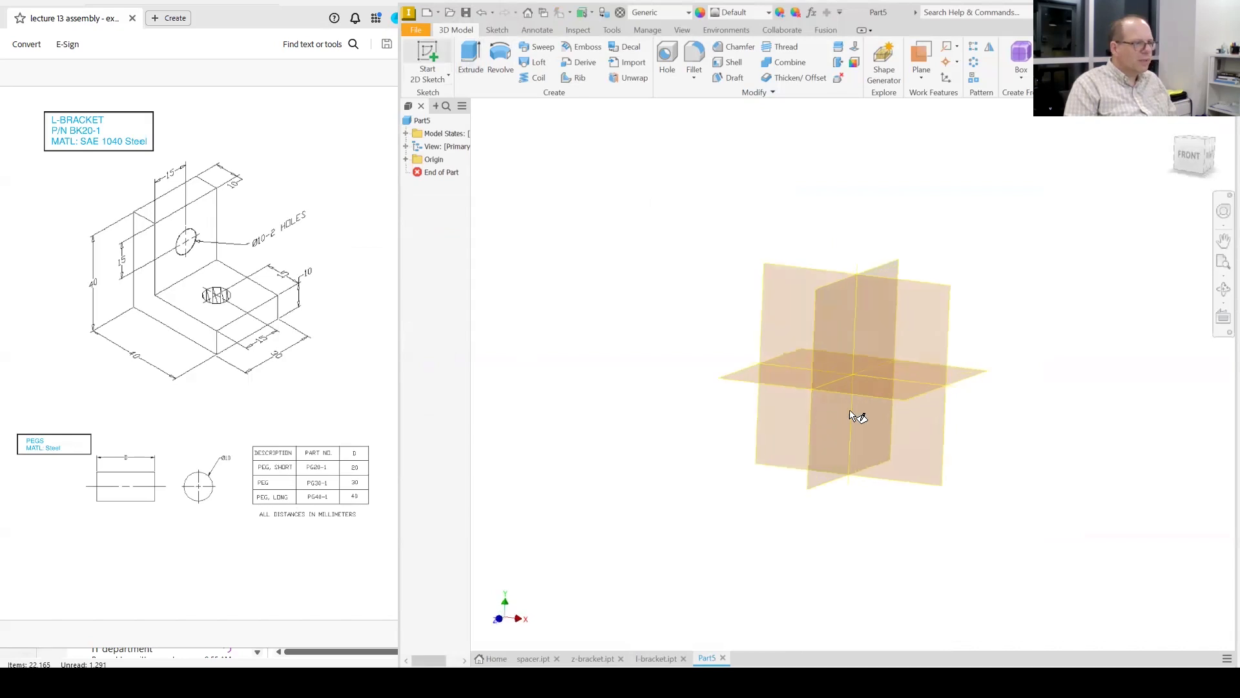
click(859, 416)
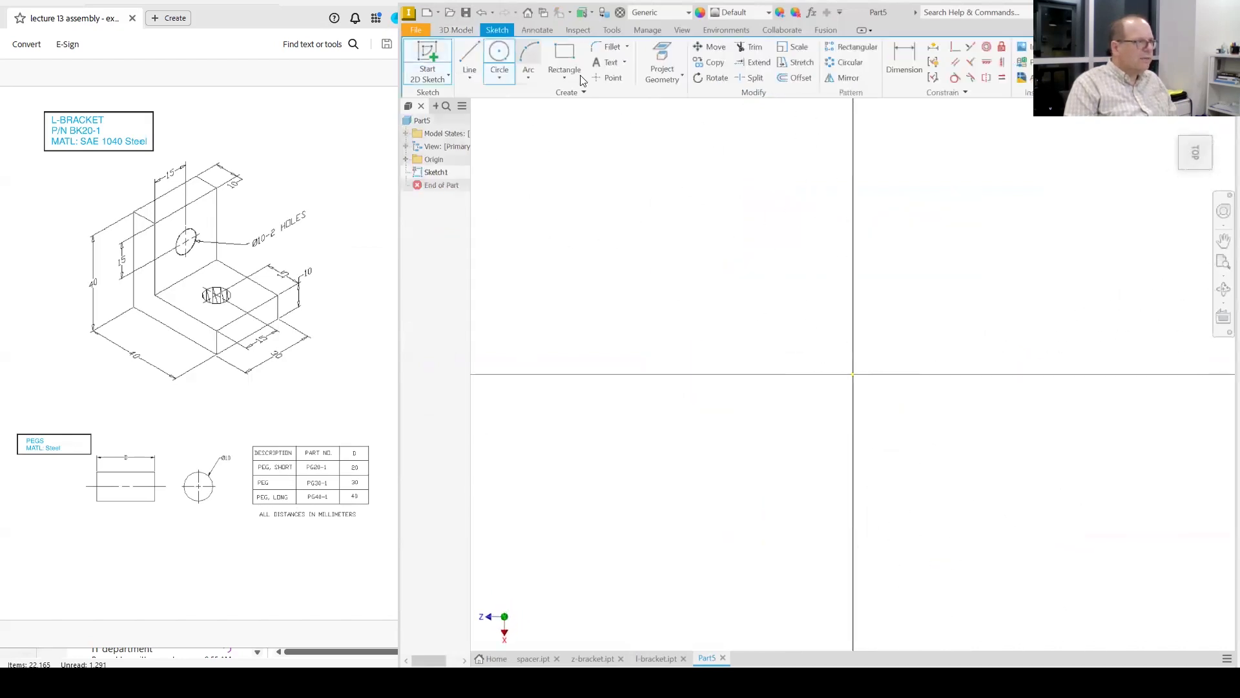
Step: Draw a 10 mm diameter circle centred on the origin for the peg and finish the sketch
key(c)
click(853, 374)
text(10)
key(Return)
click(1123, 61)
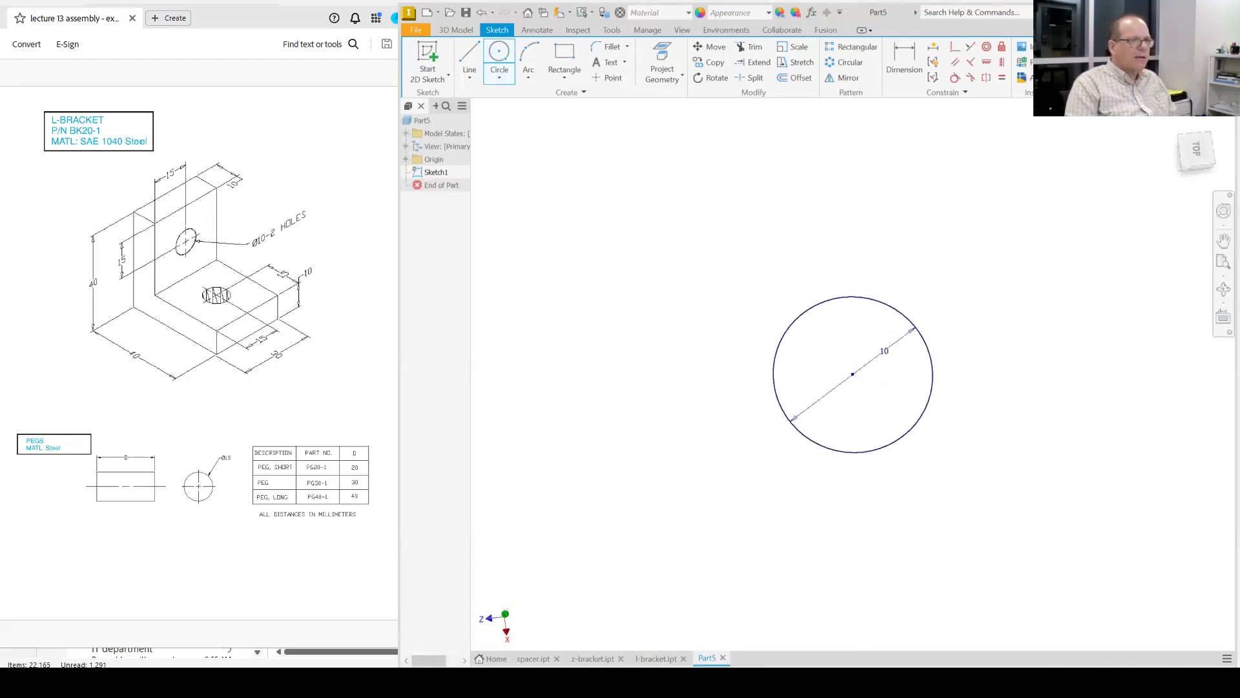
Step: Extrude the circle profile 20 mm to form the short peg
click(470, 58)
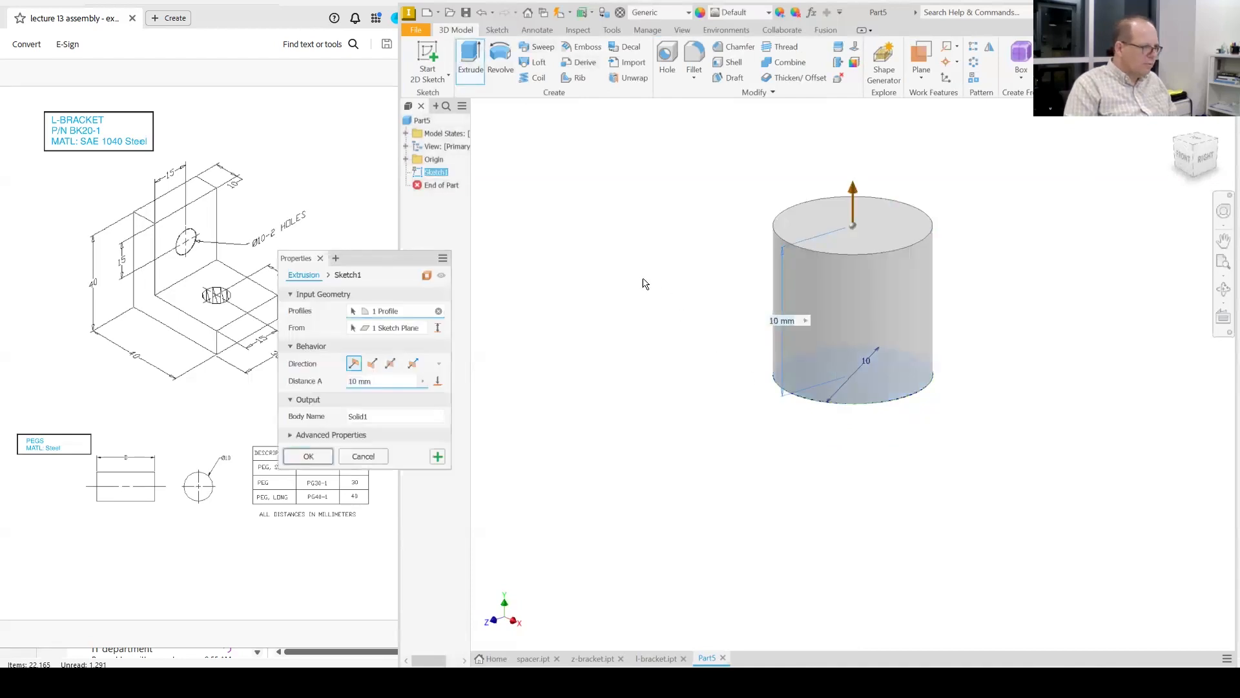
click(382, 381)
text(20)
key(Return)
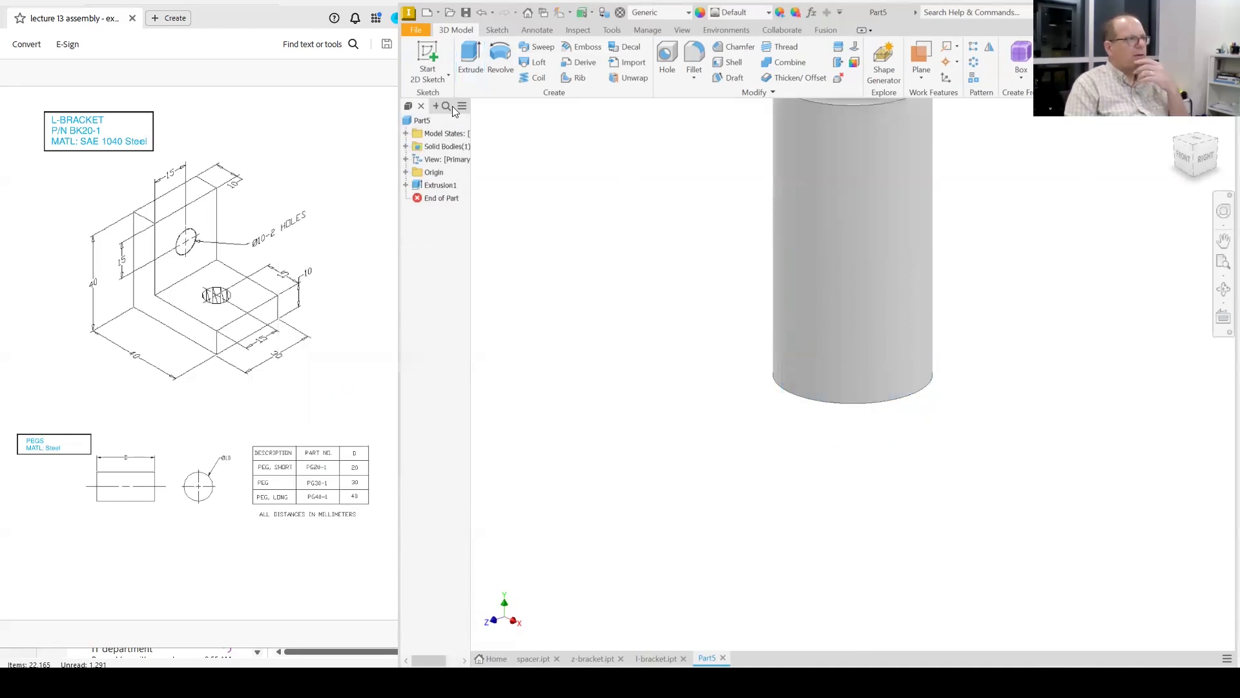
Step: Save the part as peg in the example 3 folder
click(465, 14)
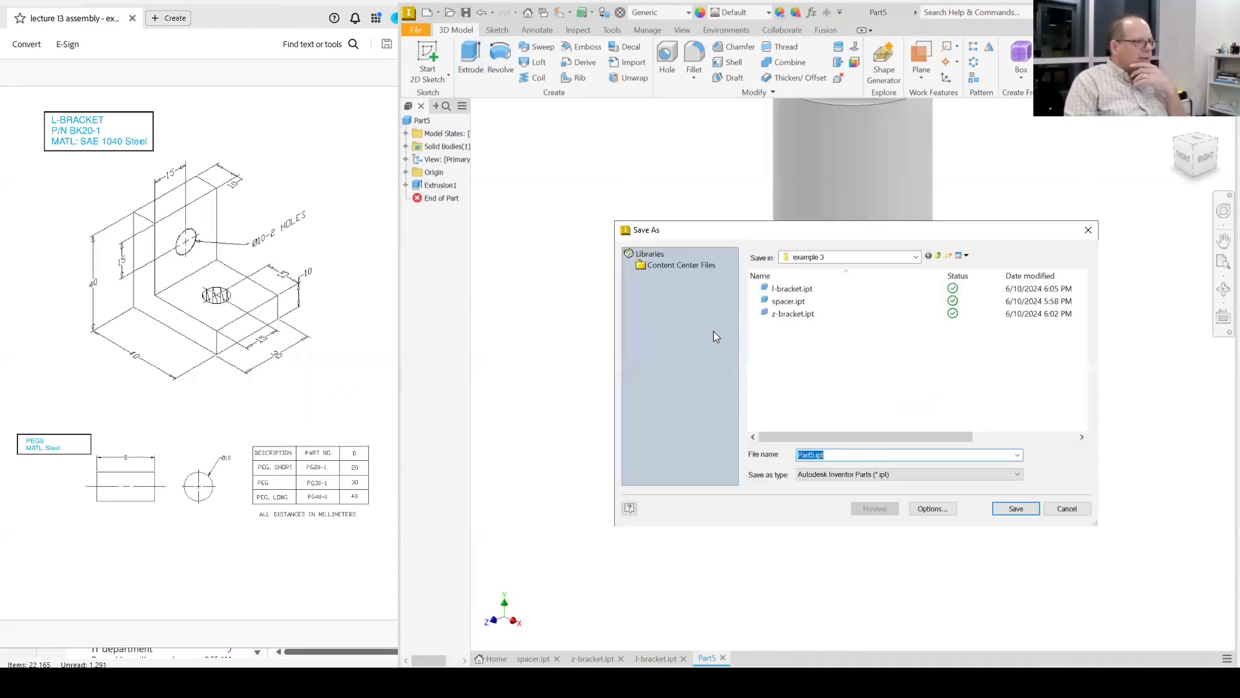
text(p)
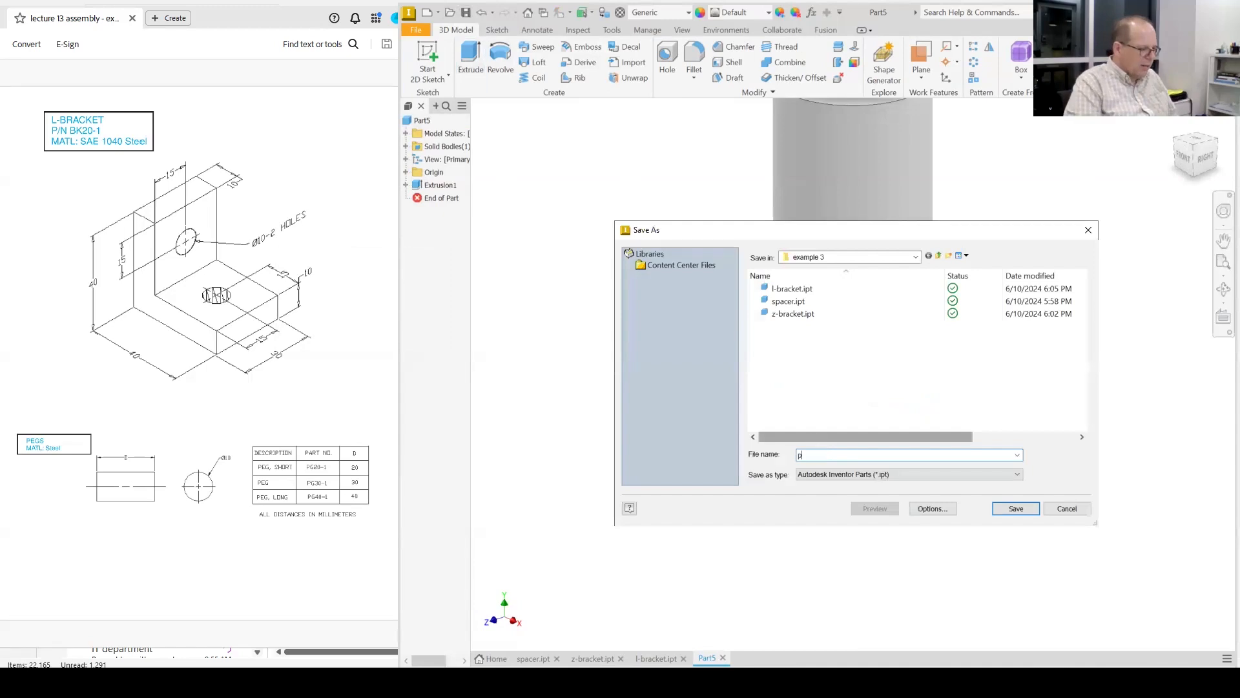
text(eg)
key(Return)
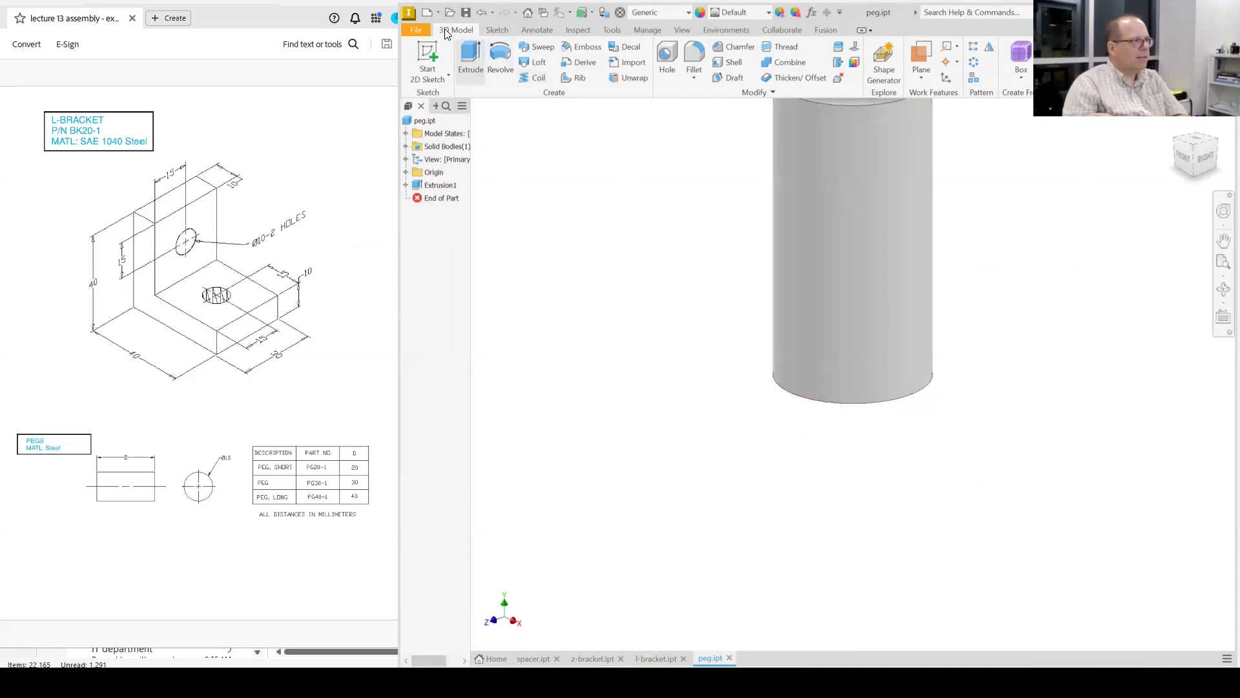
Step: Create a new assembly from the metric Standard (mm).iam template
click(426, 14)
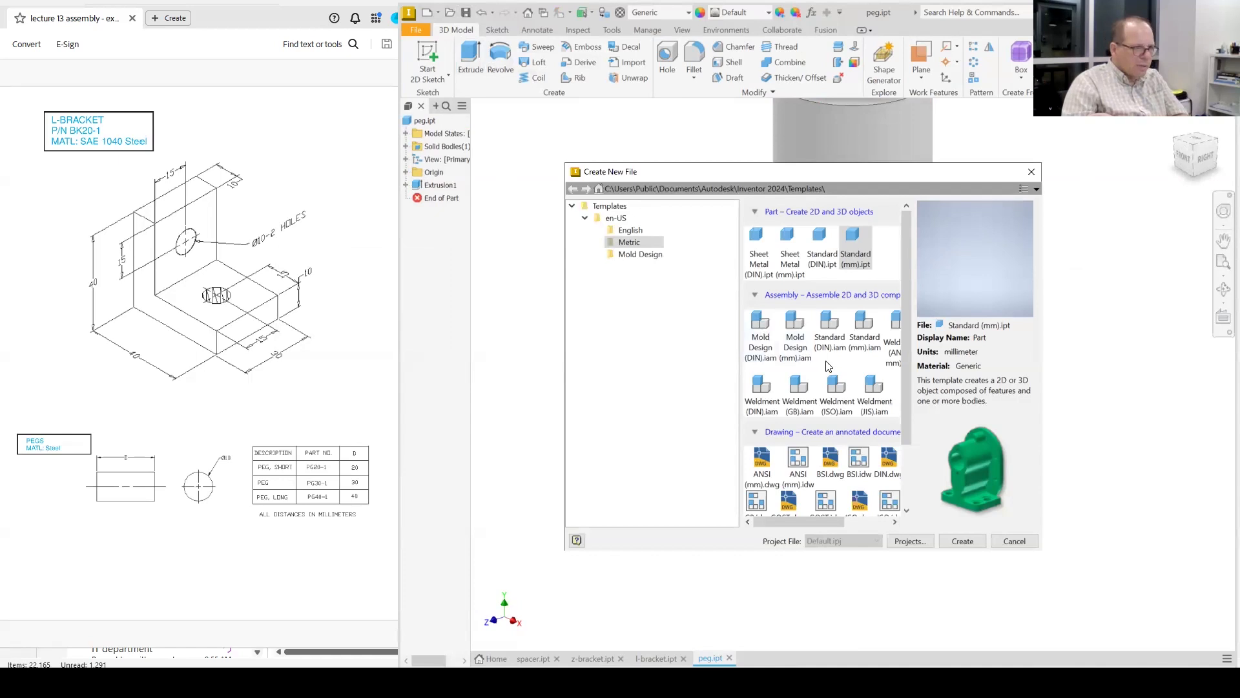
click(860, 349)
click(962, 542)
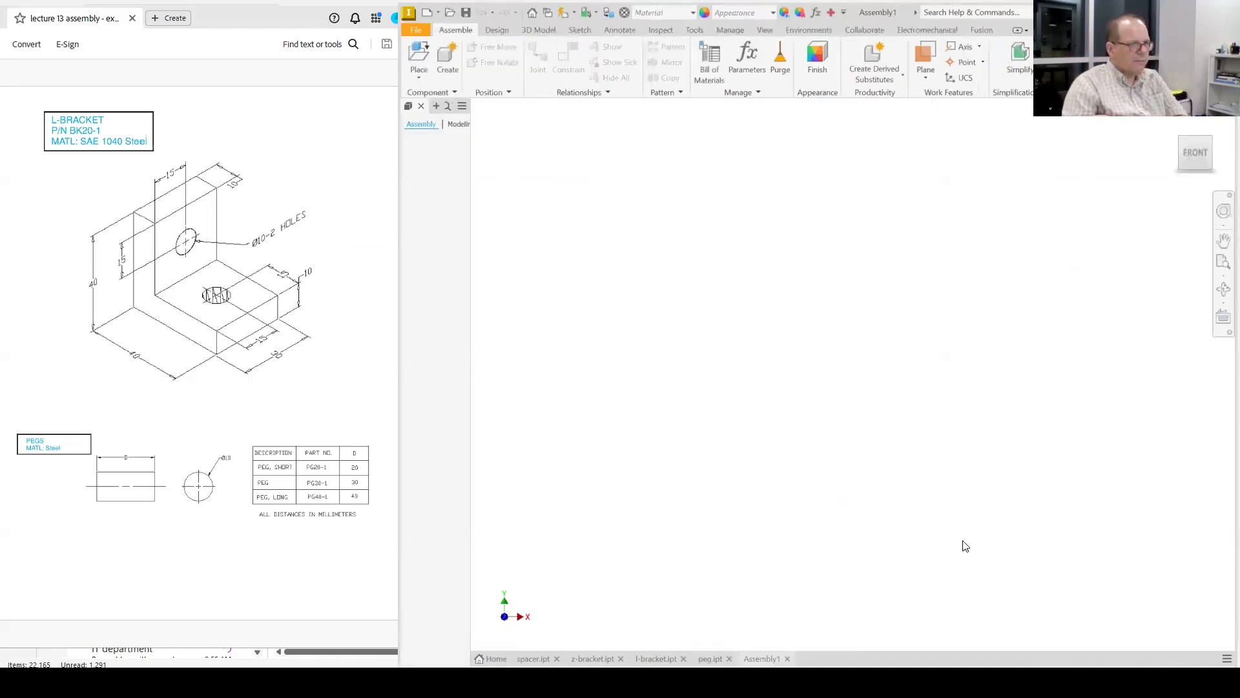
Step: Load spacer.ipt from the example 2 folder for placement, switch to the isometric home view and rotate the spacer 90° about Z
click(417, 52)
scroll(277, 247, down, 5)
scroll(277, 248, down, 5)
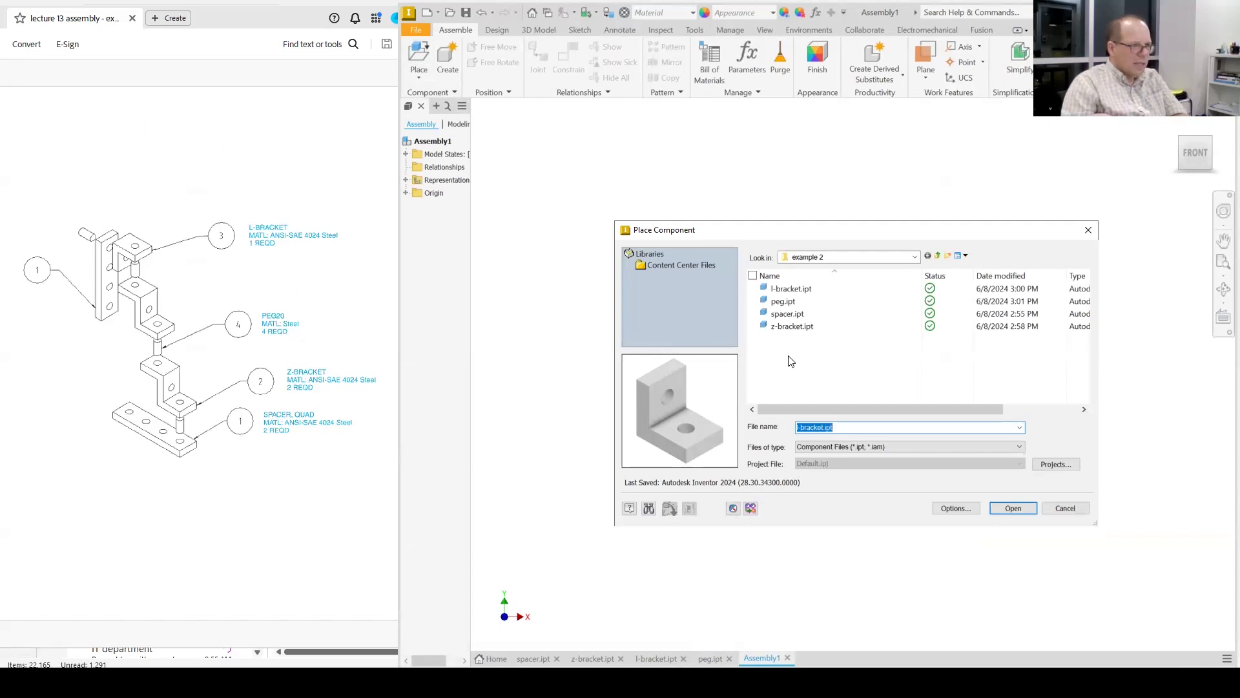
click(787, 314)
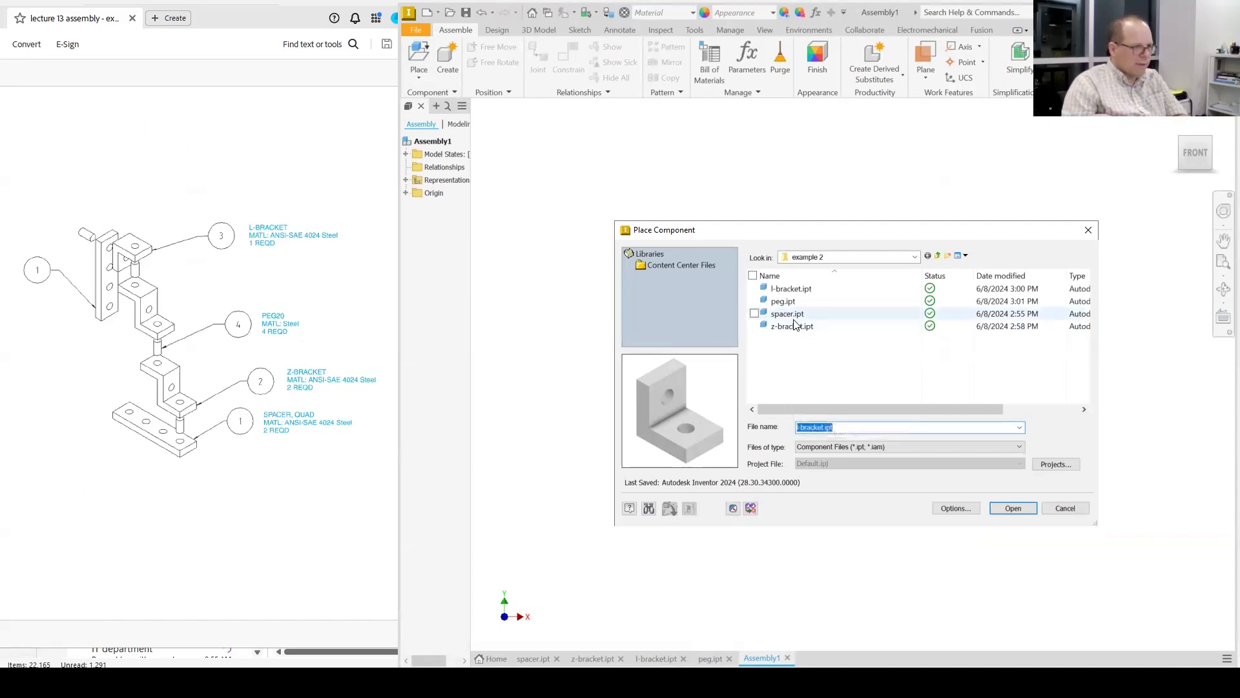
click(1011, 508)
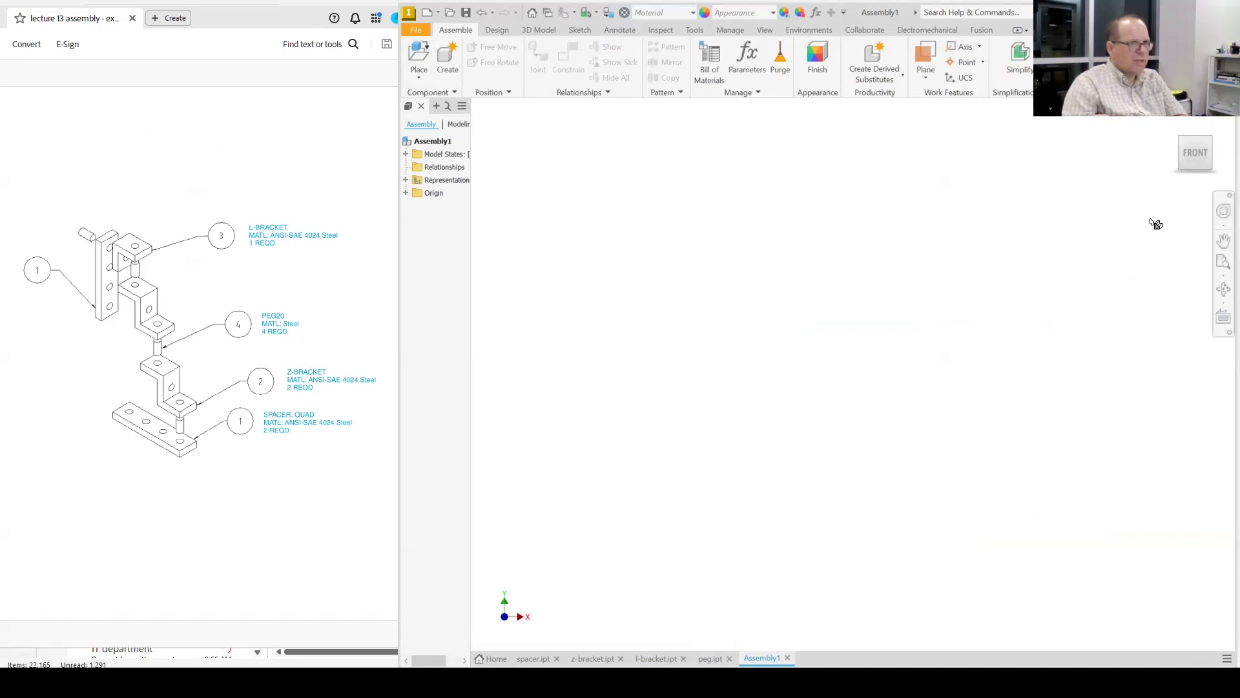
click(1175, 124)
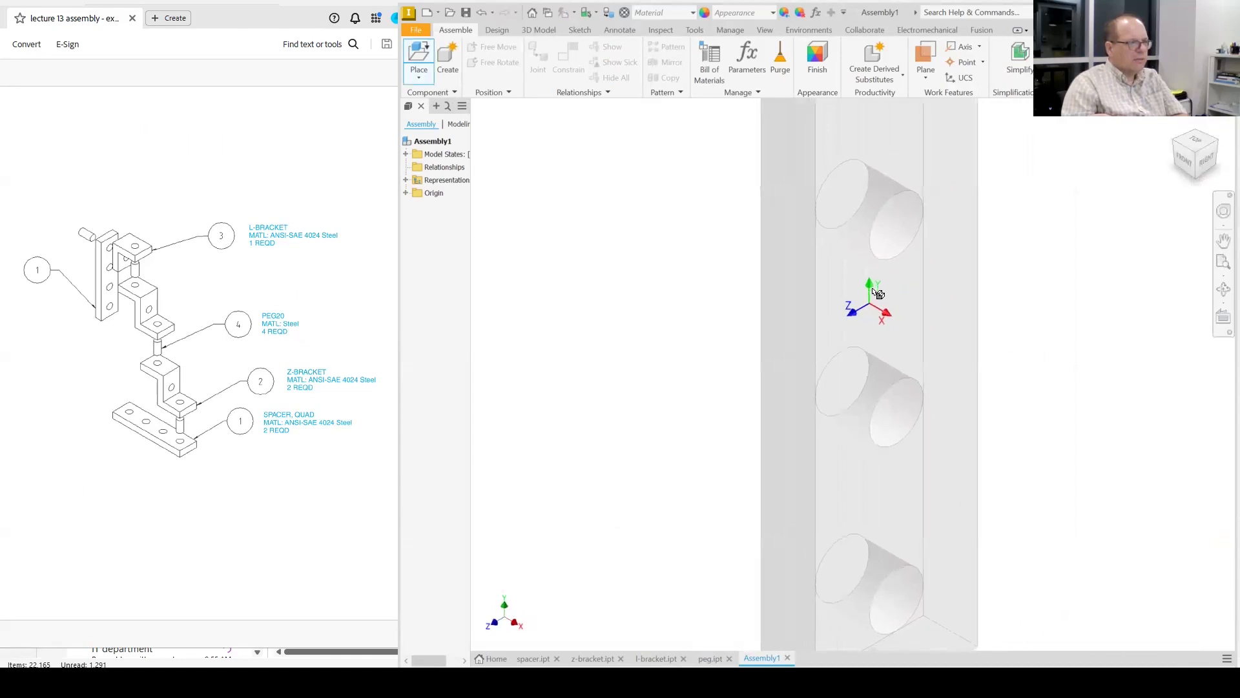
right_click(870, 281)
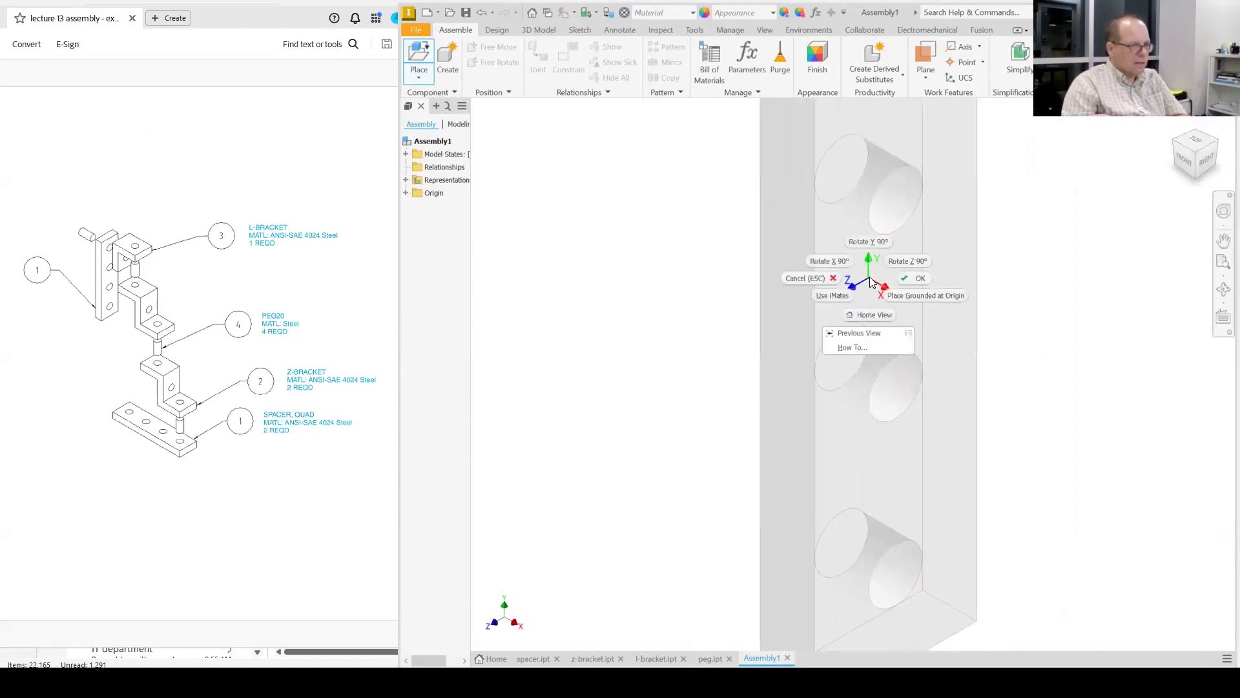
click(903, 263)
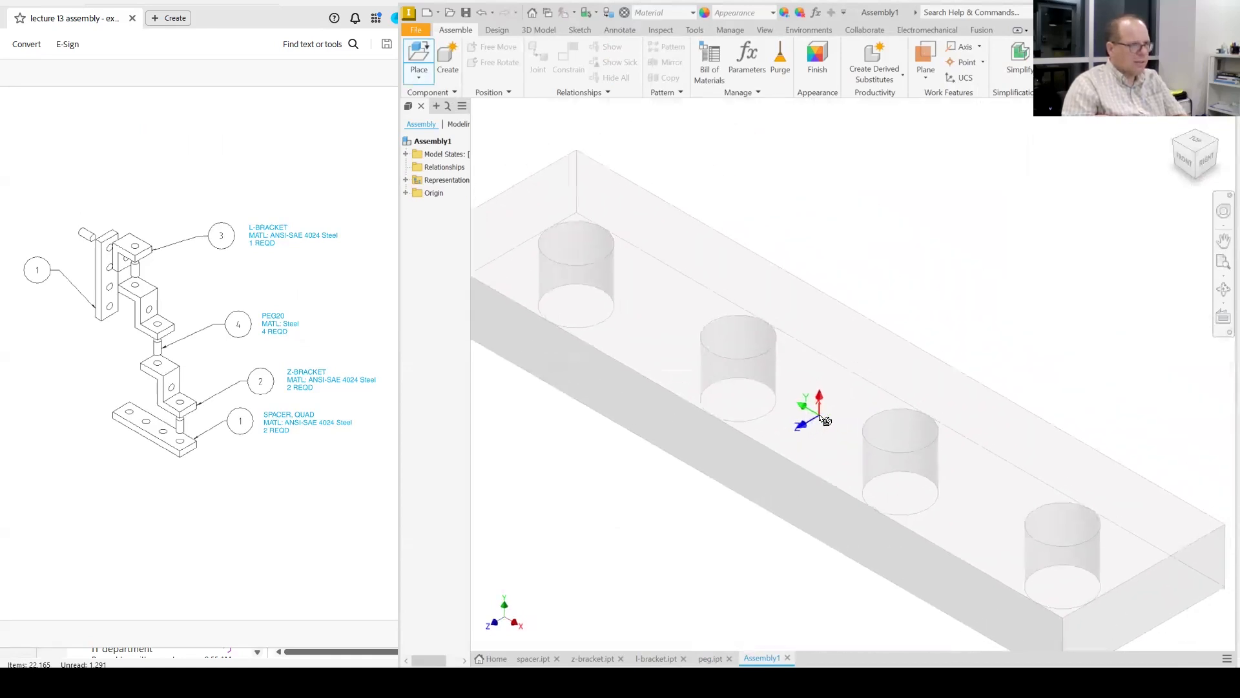
Step: Place two copies of the flat-lying spacer side by side and end the placement
click(911, 336)
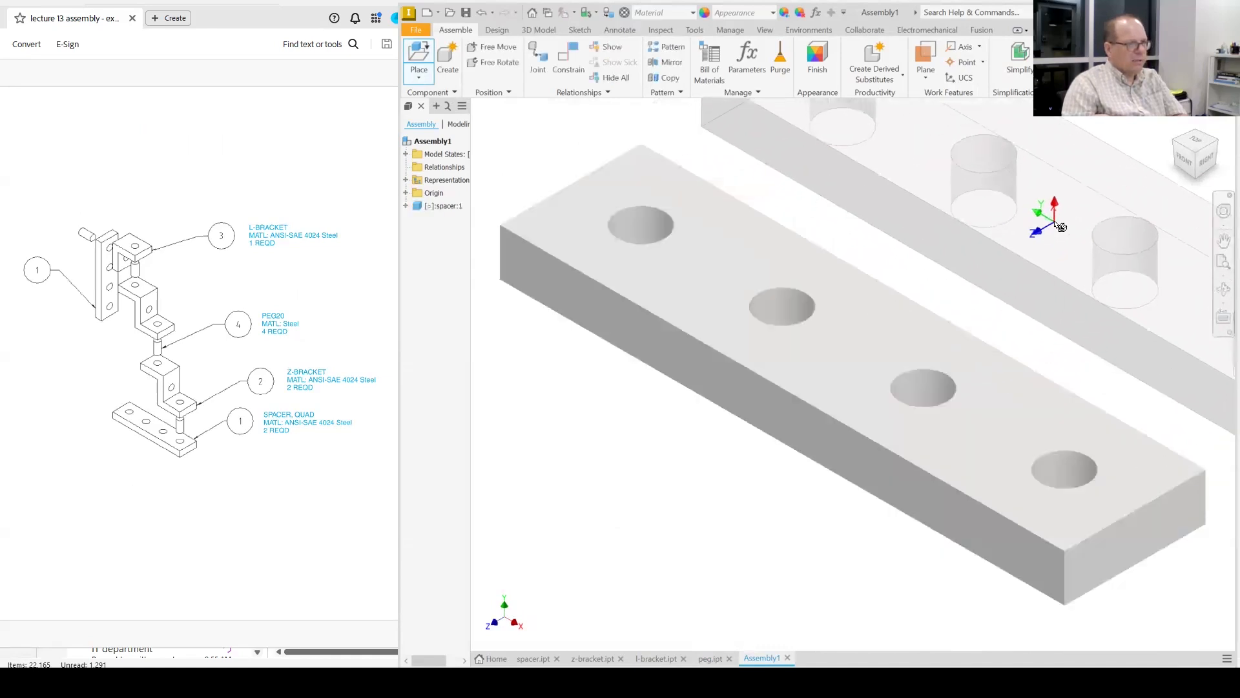
right_click(1056, 224)
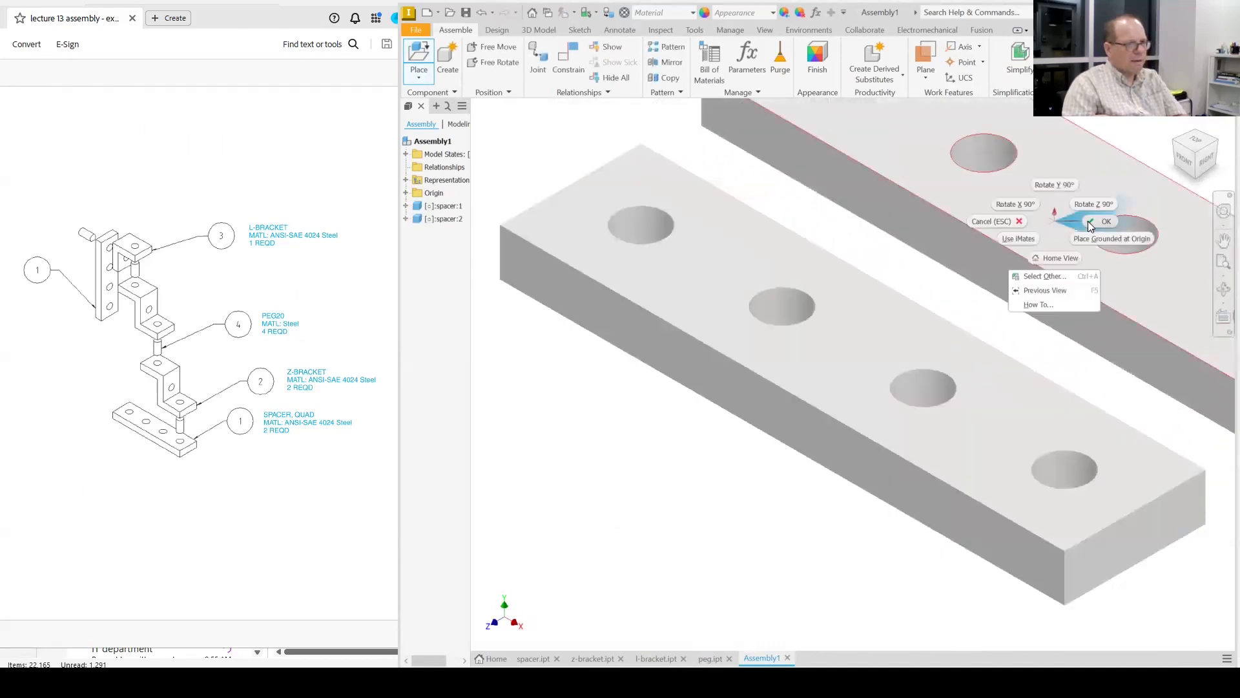
click(1067, 282)
click(983, 324)
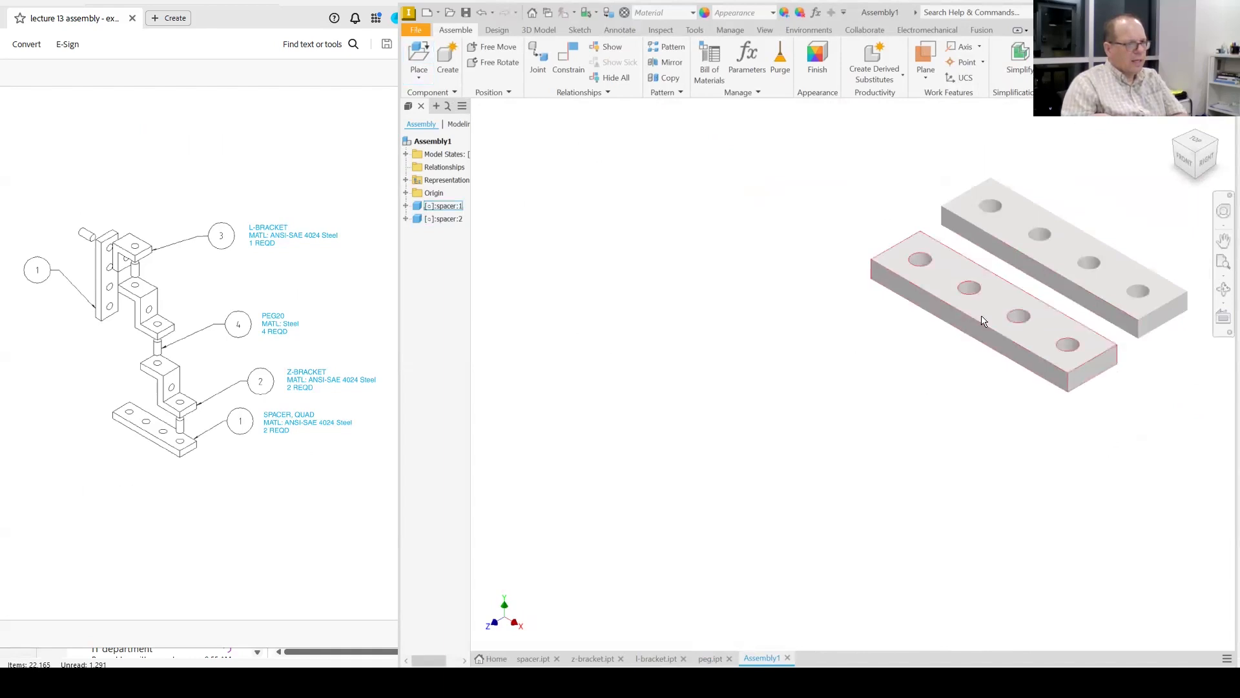
Step: Move the first spacer well away from the second one and ground it
drag(870, 404, 774, 509)
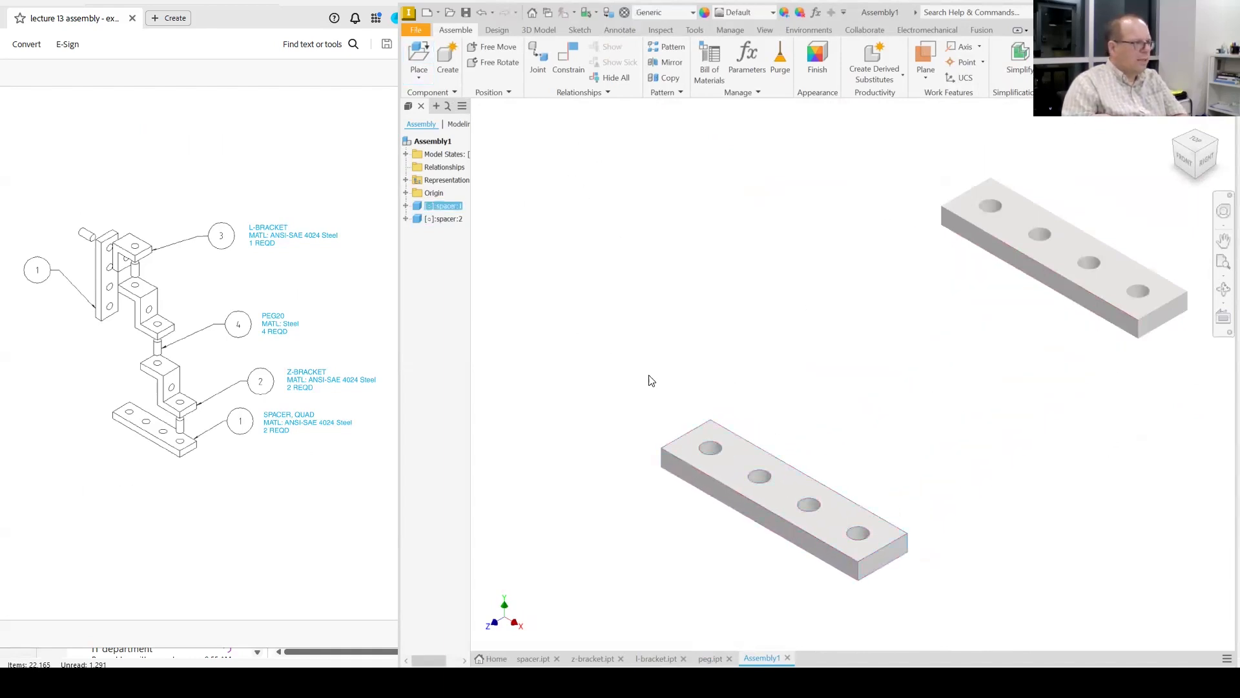
click(738, 474)
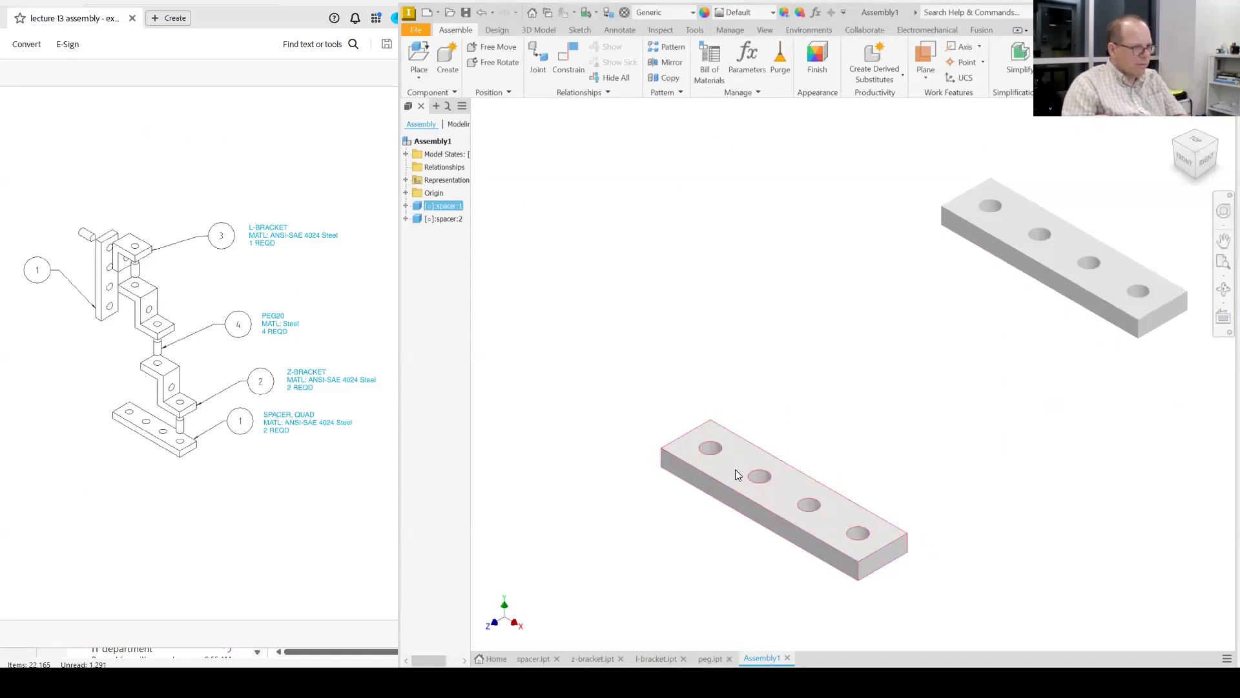
right_click(735, 469)
click(716, 309)
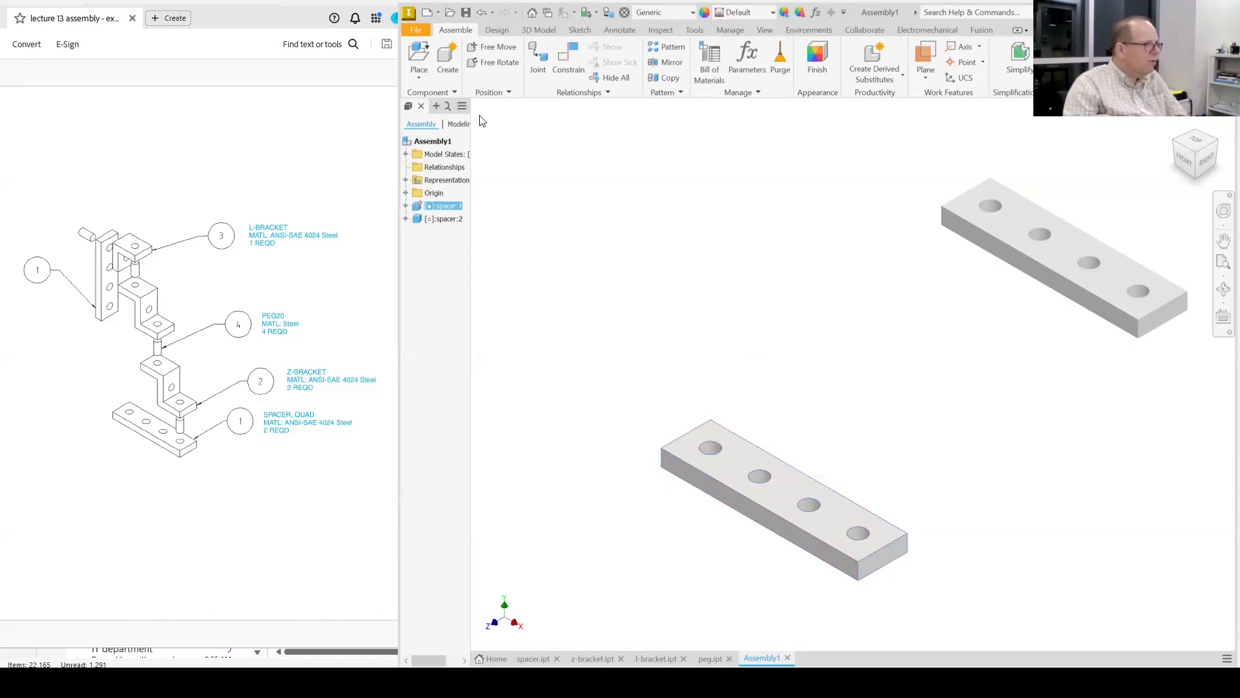
Step: Place four copies of peg.ipt from the example 2 folder in the empty space beside the spacers
click(419, 55)
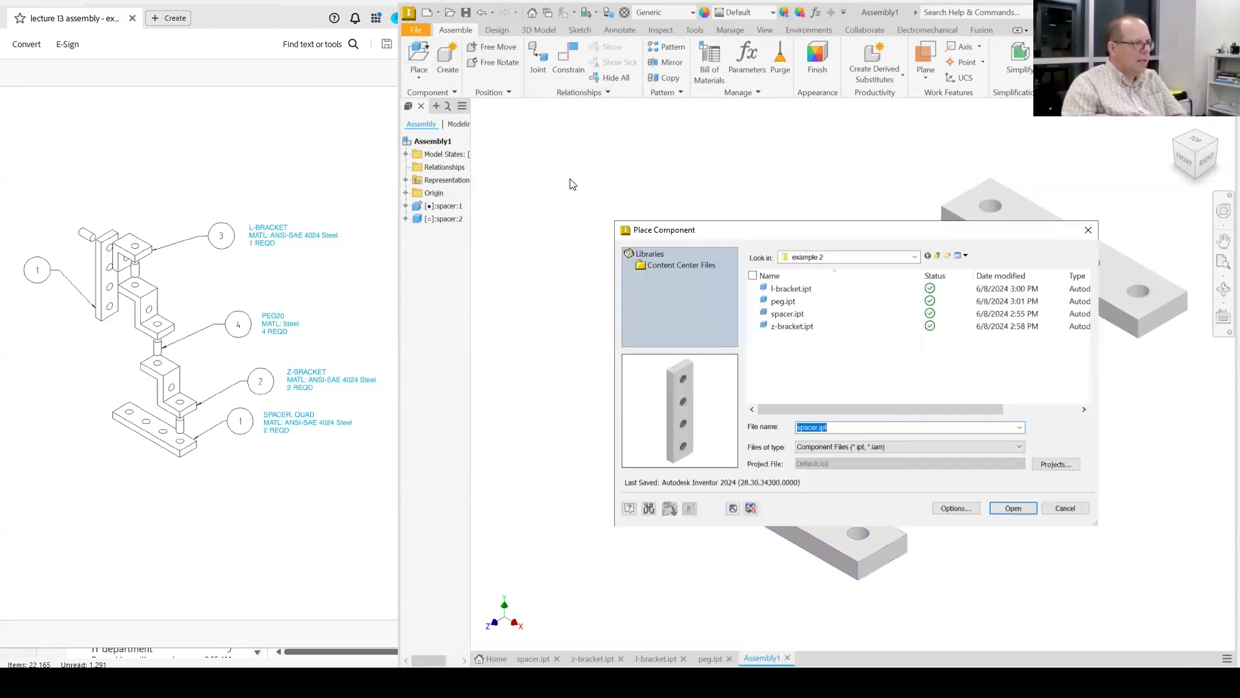
click(793, 302)
click(1015, 508)
click(632, 248)
click(688, 232)
click(625, 323)
click(679, 321)
right_click(859, 366)
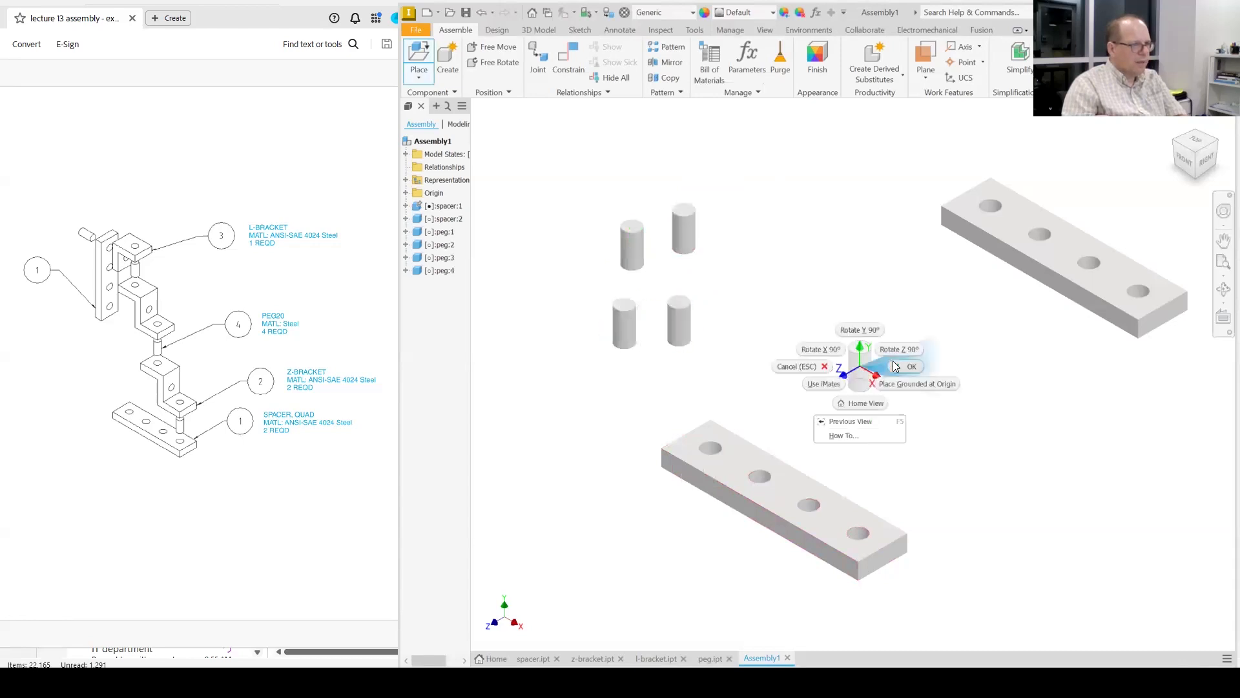
click(895, 365)
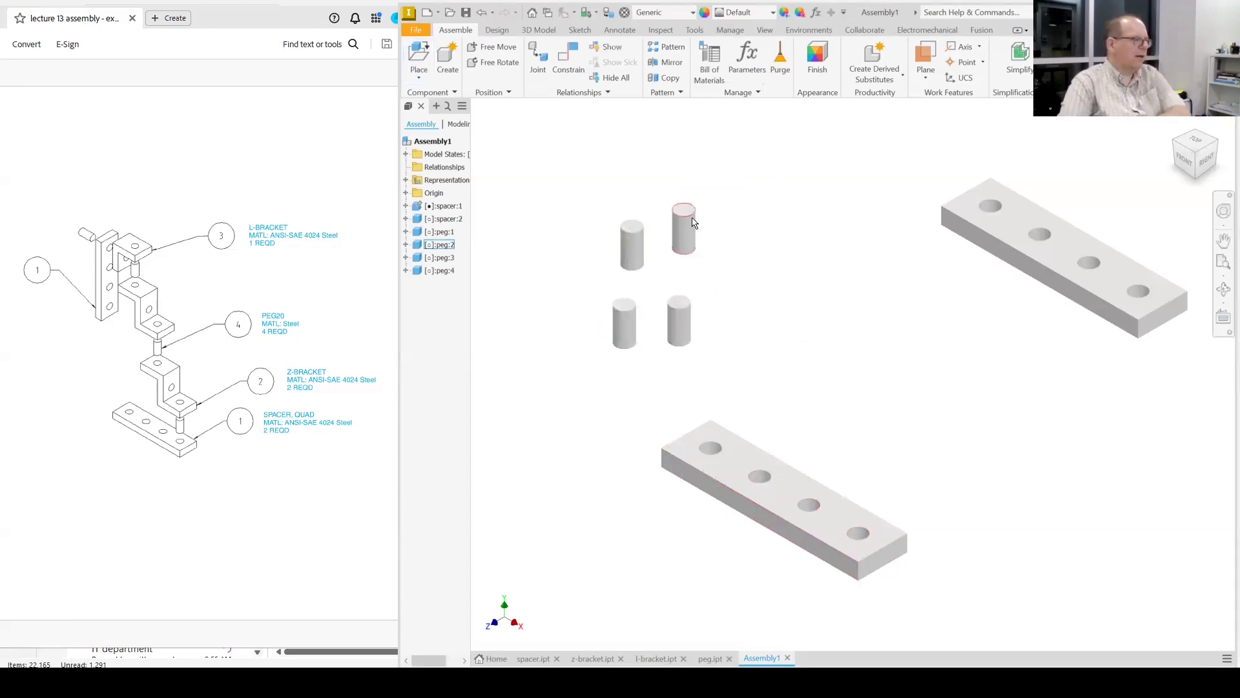
Step: Insert the second peg into the grounded spacer's end hole, matching their bottom circular edges with an aligned Insert constraint at 0 mm offset
click(567, 64)
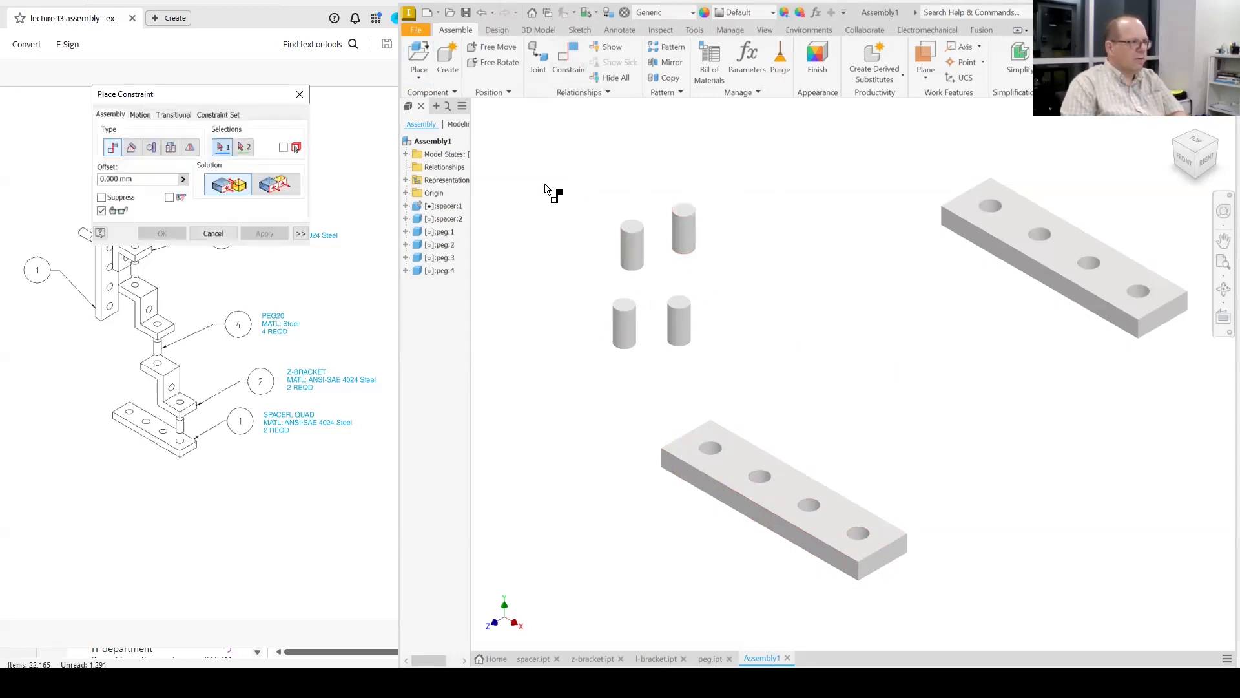
click(169, 150)
click(689, 256)
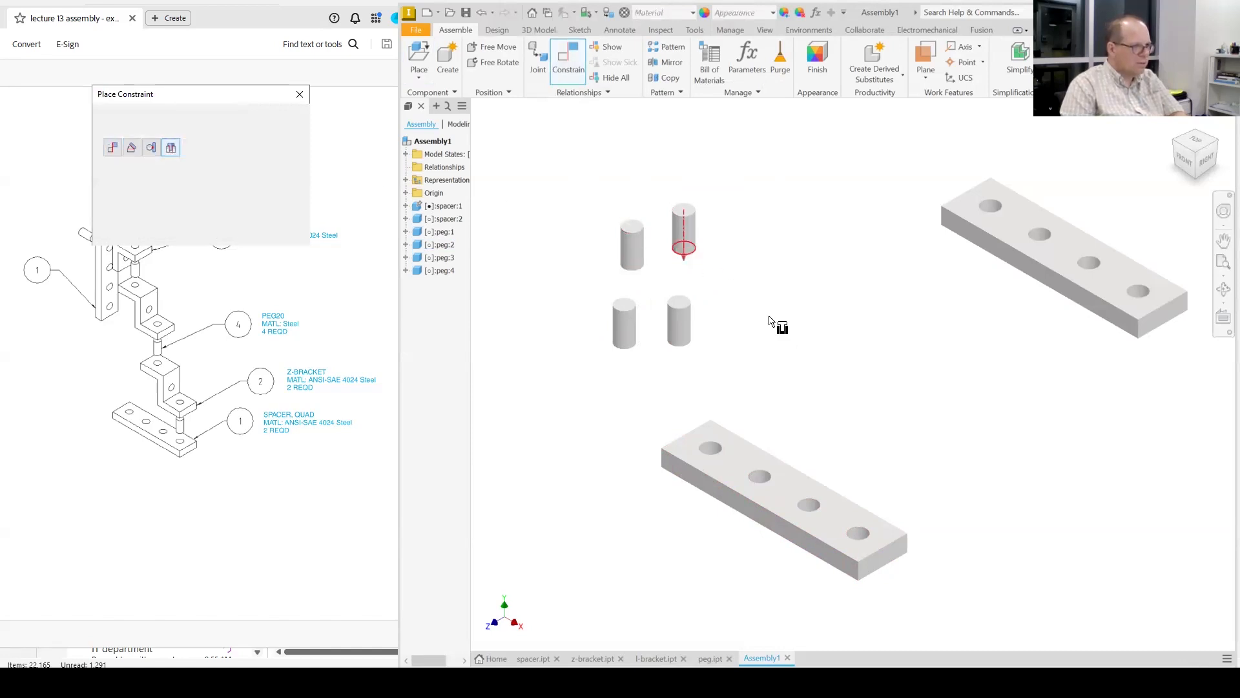
click(851, 558)
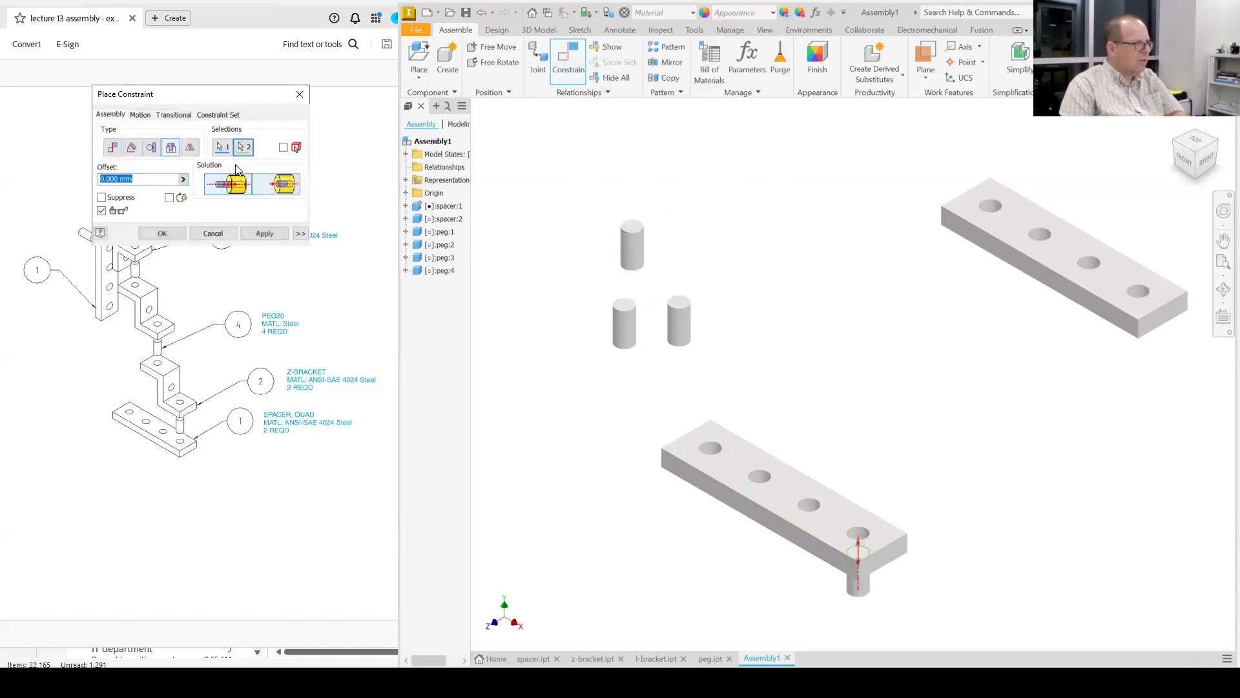
drag(235, 97, 438, 138)
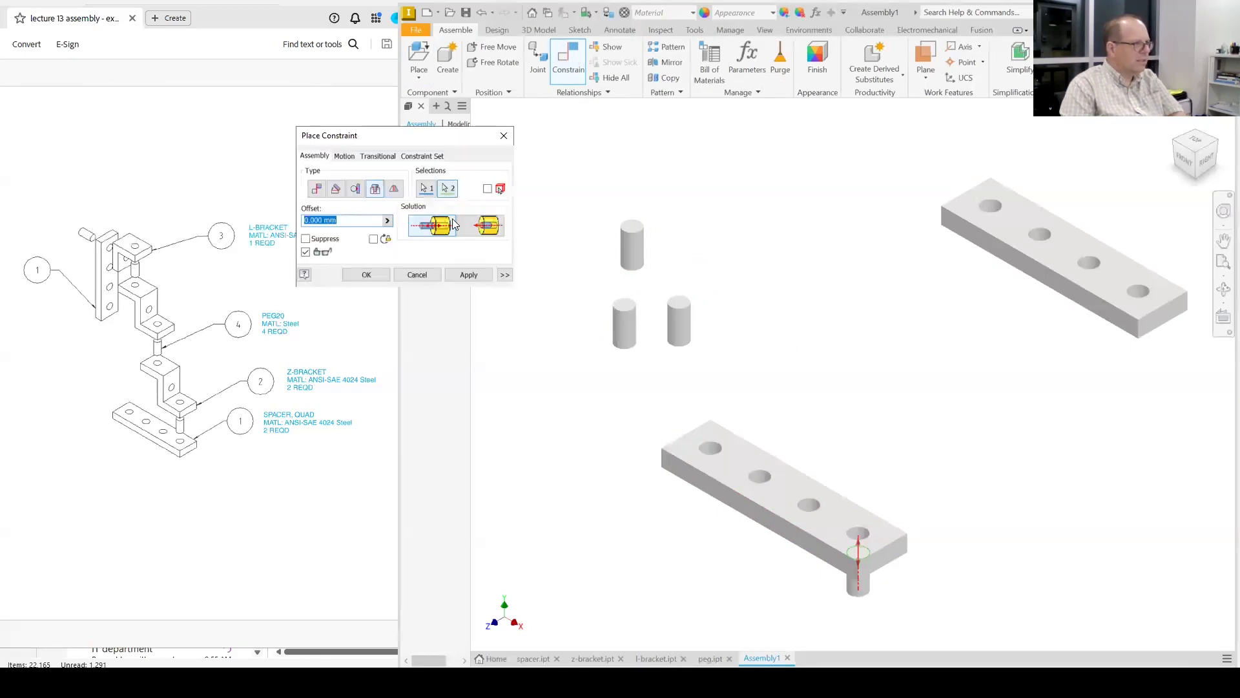
click(481, 225)
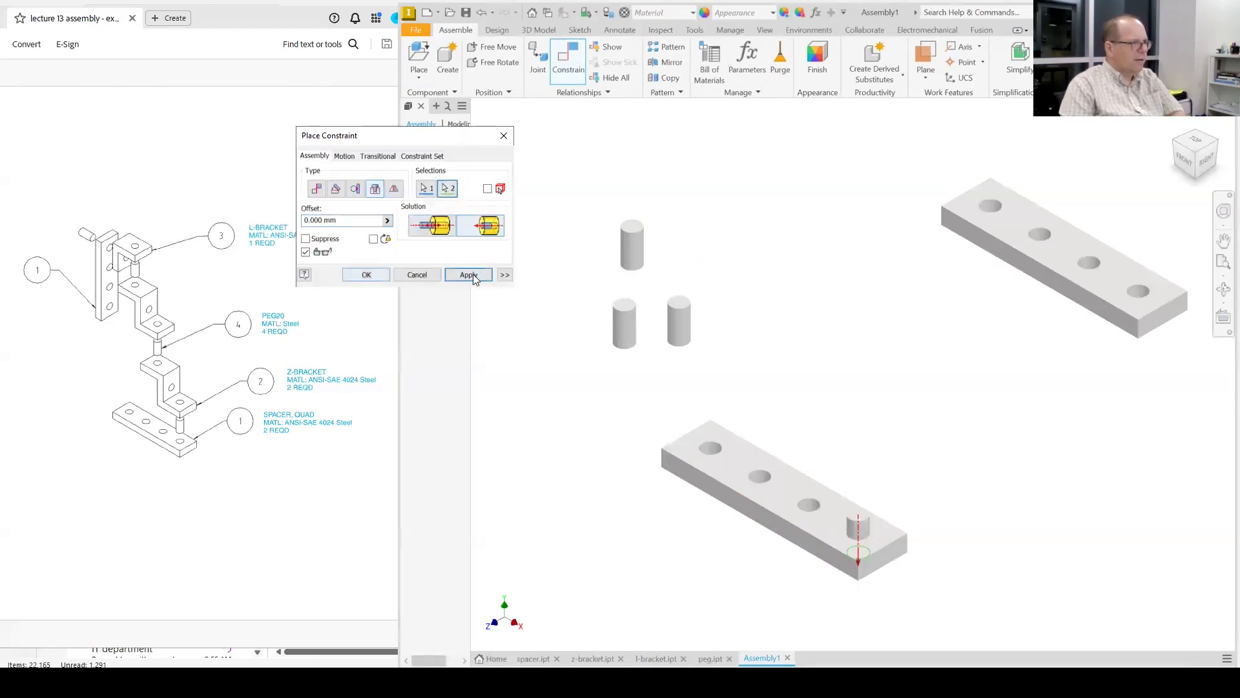
click(365, 275)
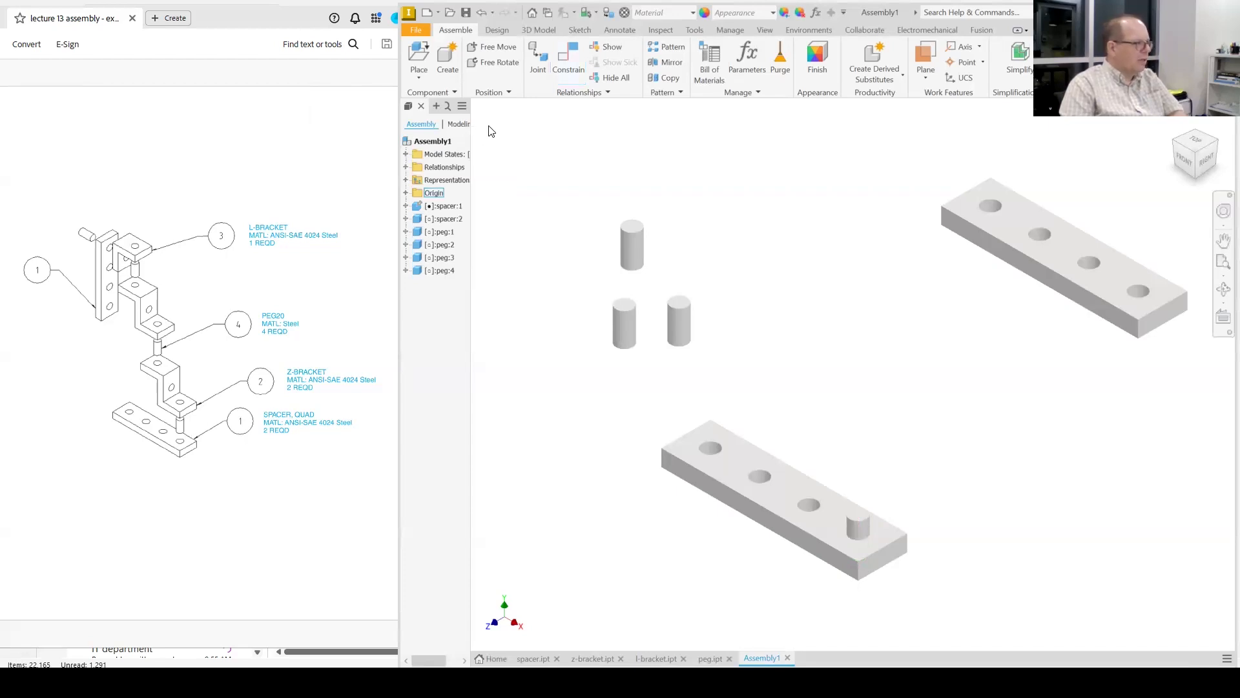
Step: Place two copies of z-bracket.ipt between the loose pegs and the second spacer
click(425, 62)
click(792, 325)
click(1014, 508)
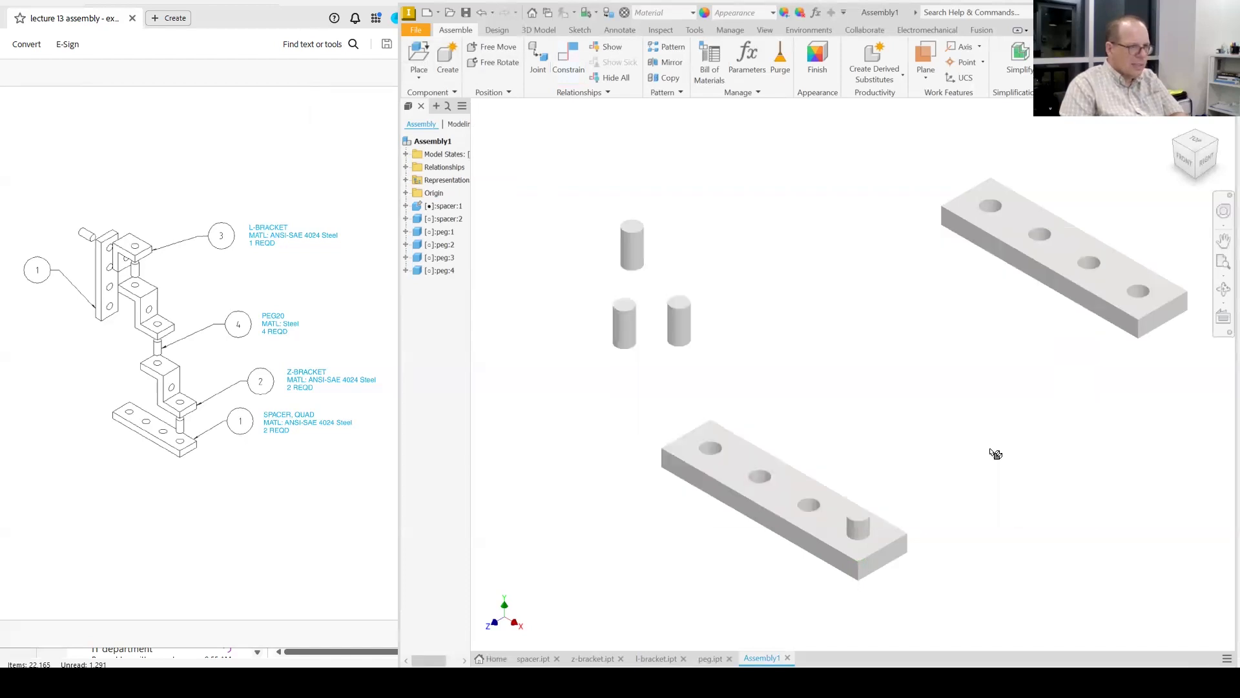
click(744, 212)
click(864, 206)
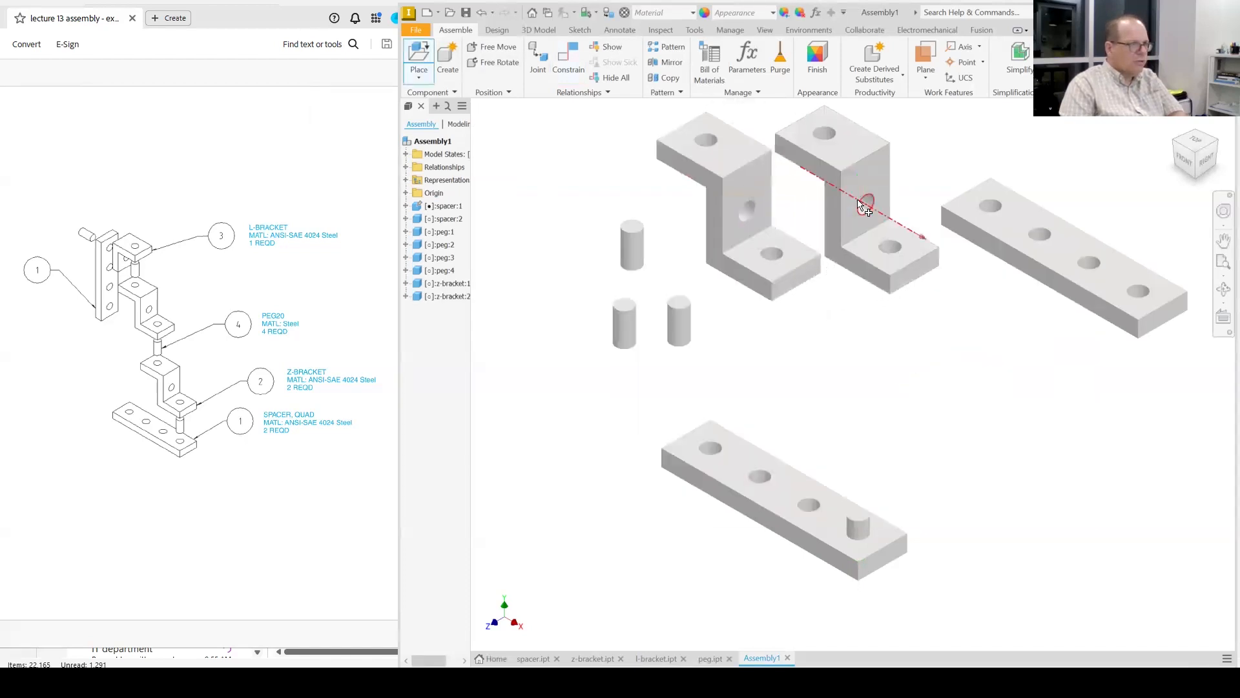
right_click(864, 204)
click(909, 196)
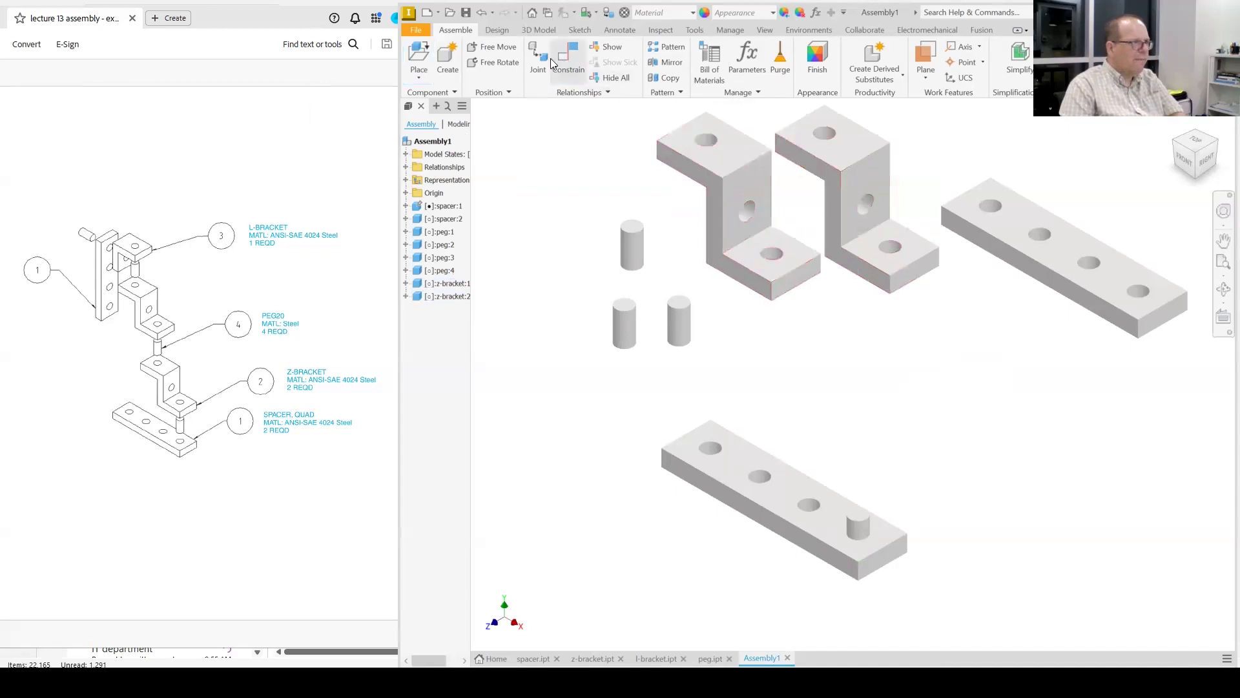
Step: Constrain the first Z-bracket's lower hole to the inserted peg's top edge with an aligned Insert constraint, and swing the bracket slightly about the peg
click(578, 54)
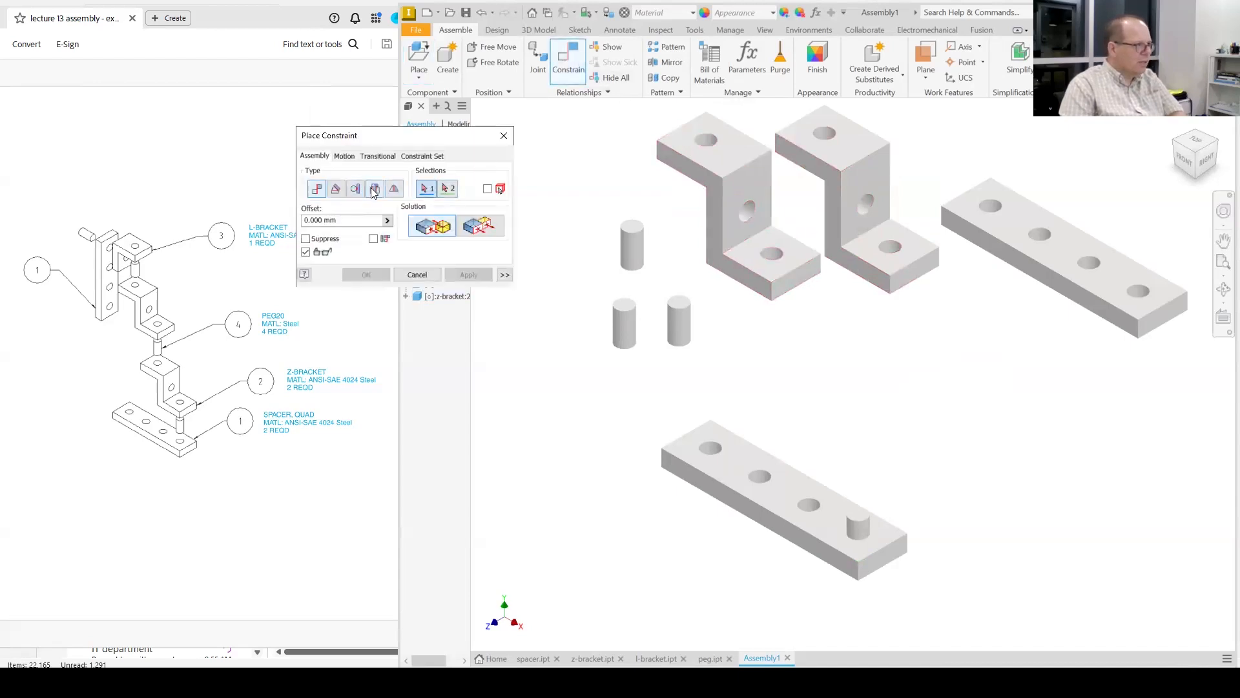
click(787, 261)
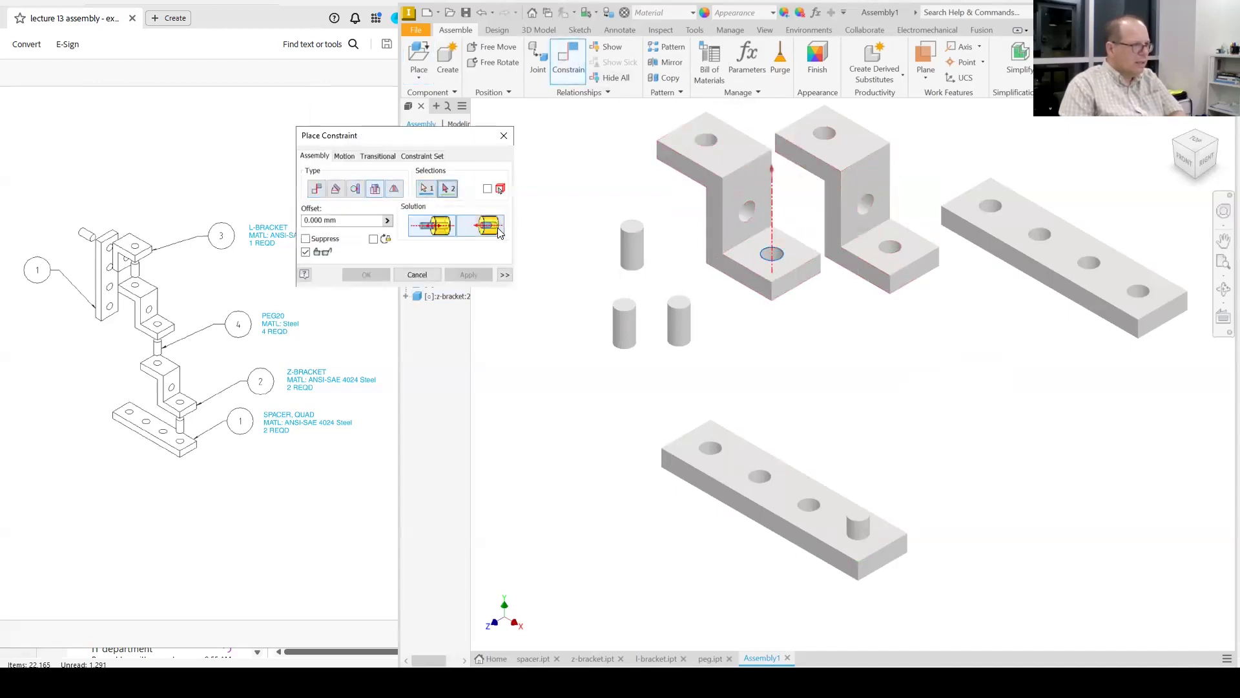
click(857, 522)
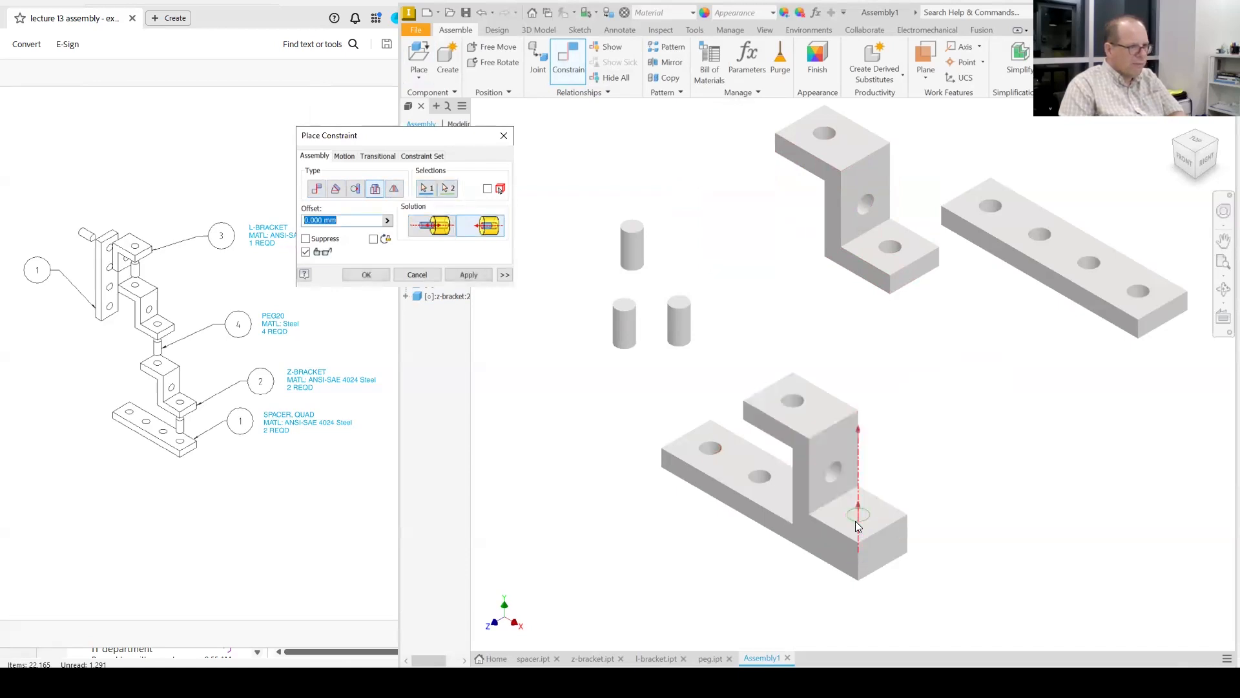
click(366, 275)
drag(761, 416, 747, 388)
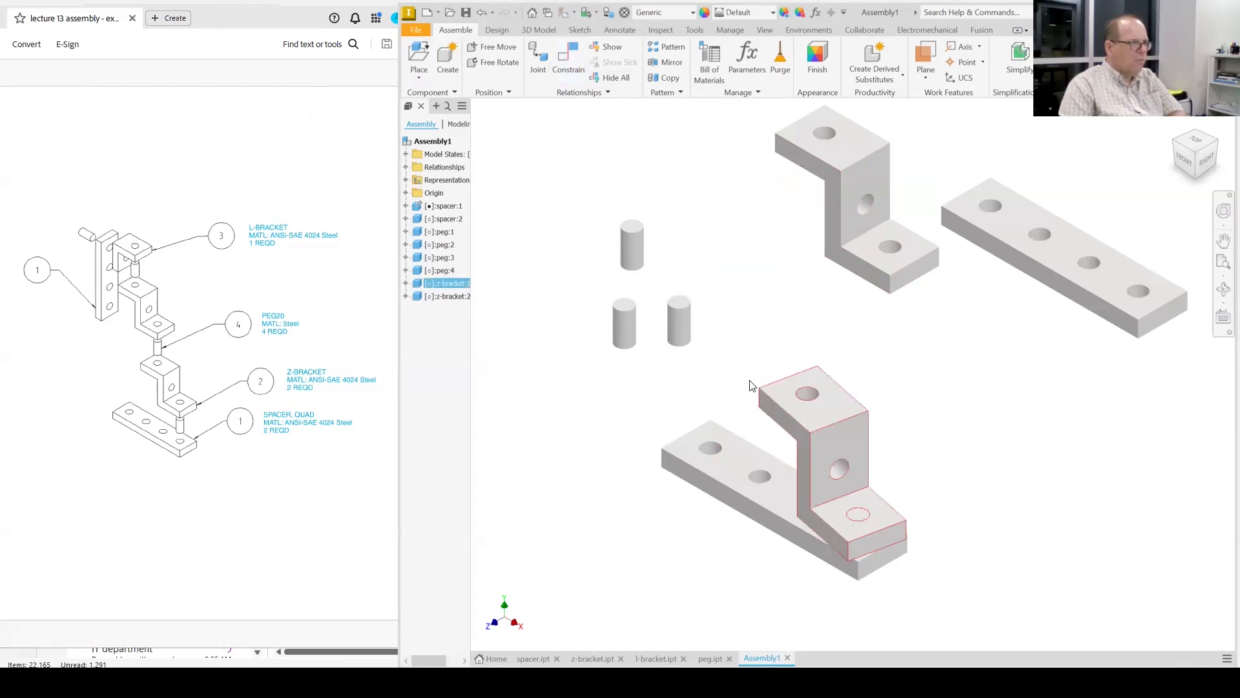
Step: Constrain the first Z-bracket's long side face flush with the grounded spacer's side face at 0 mm offset
click(571, 56)
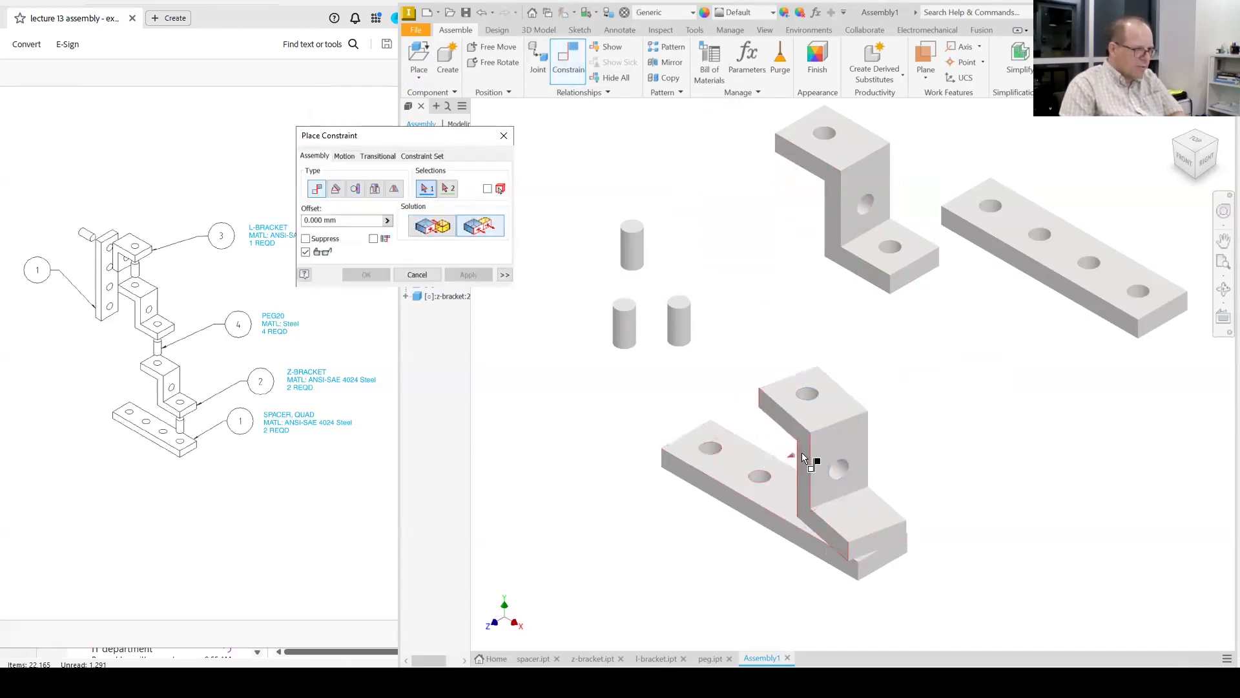
click(777, 517)
click(777, 524)
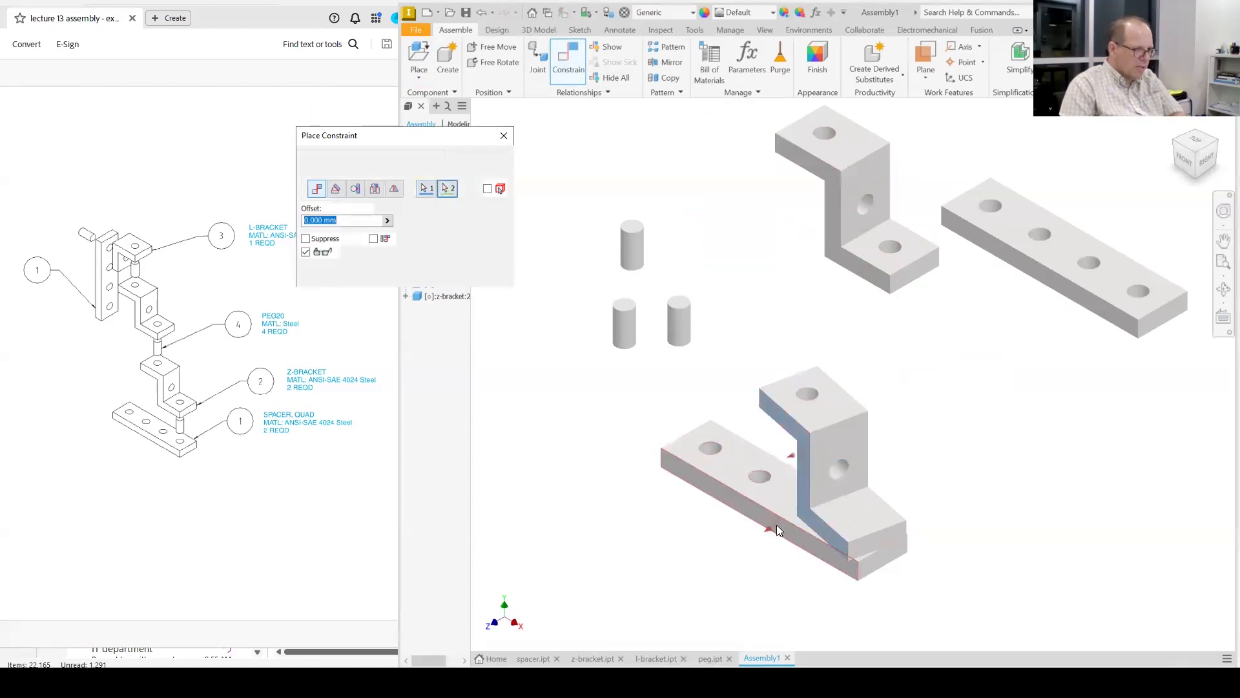
click(380, 276)
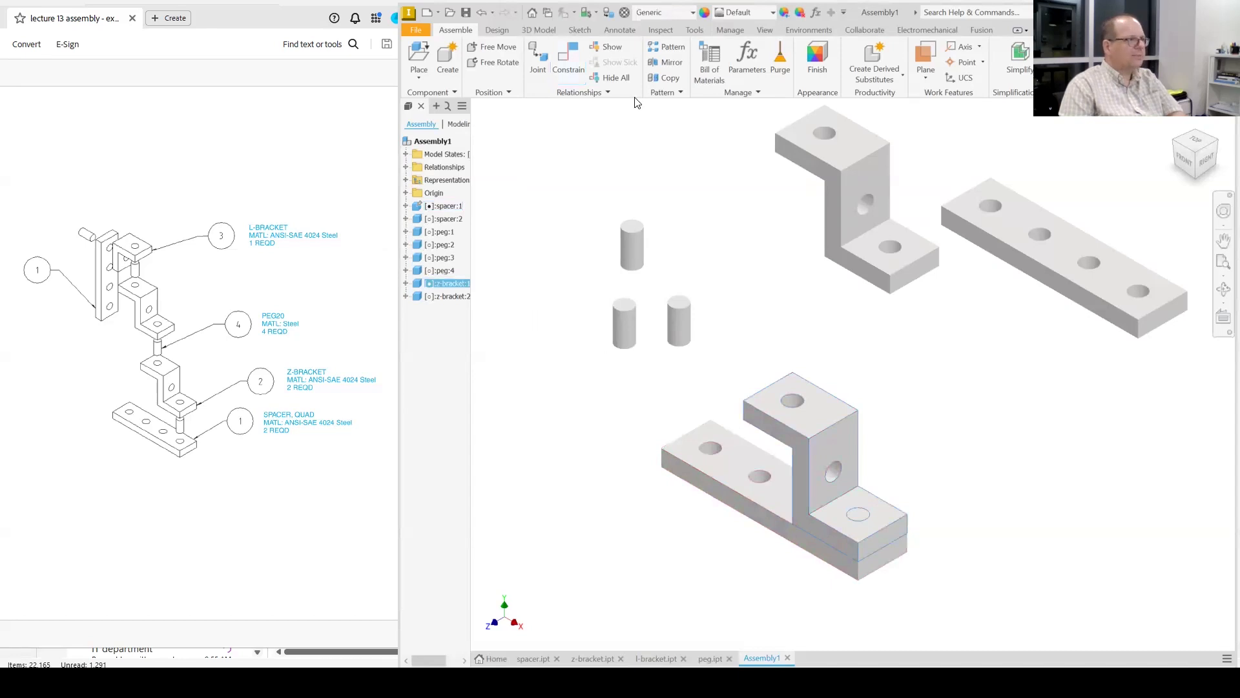
Step: Insert a loose peg into the first Z-bracket's upper hole, matching their bottom circular edges with an aligned Insert constraint at 0 mm offset
click(562, 58)
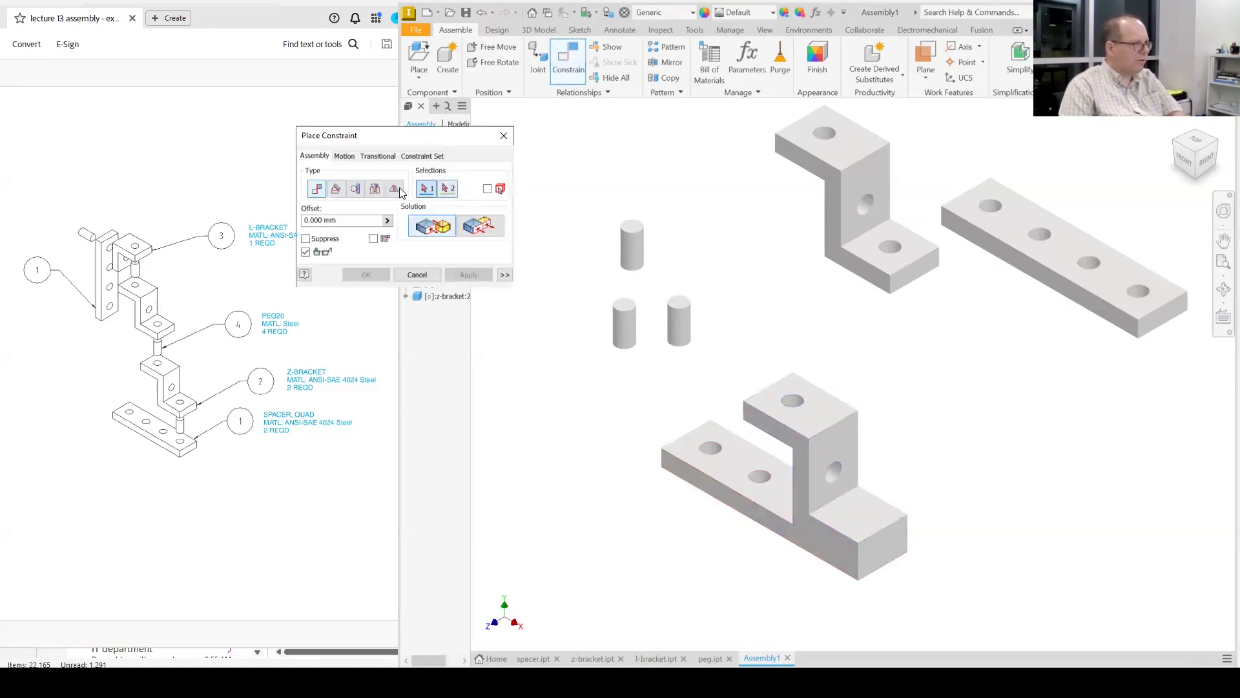
click(376, 189)
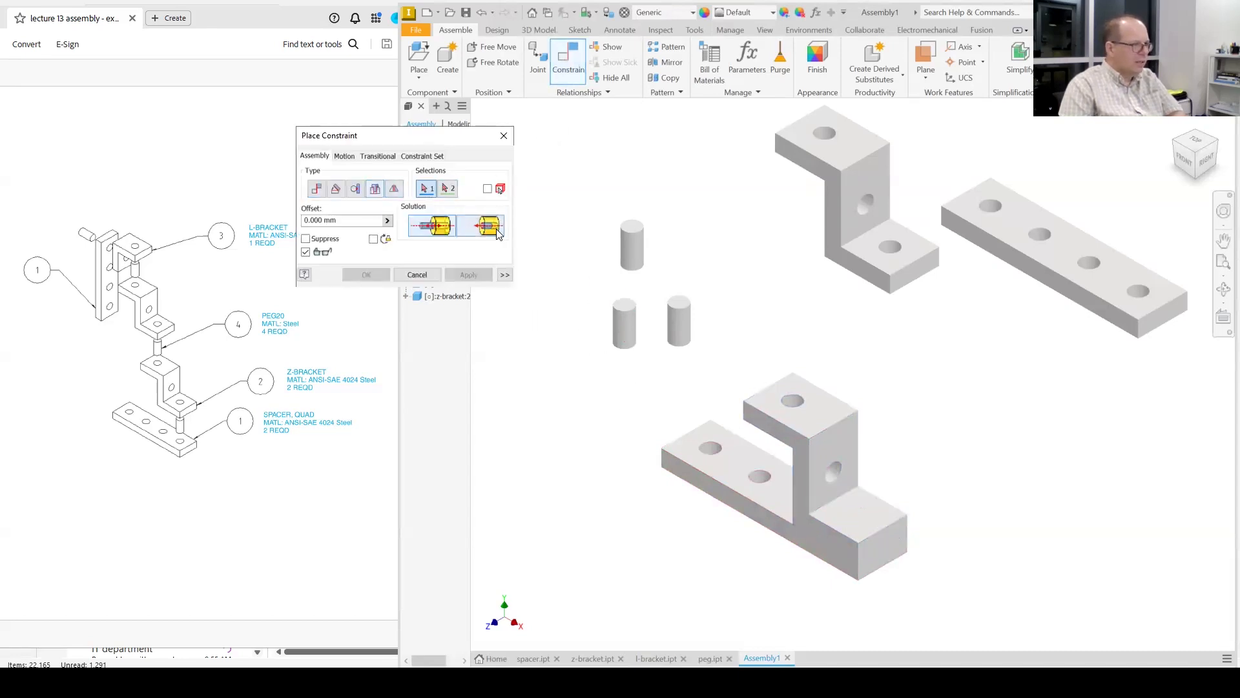
click(630, 346)
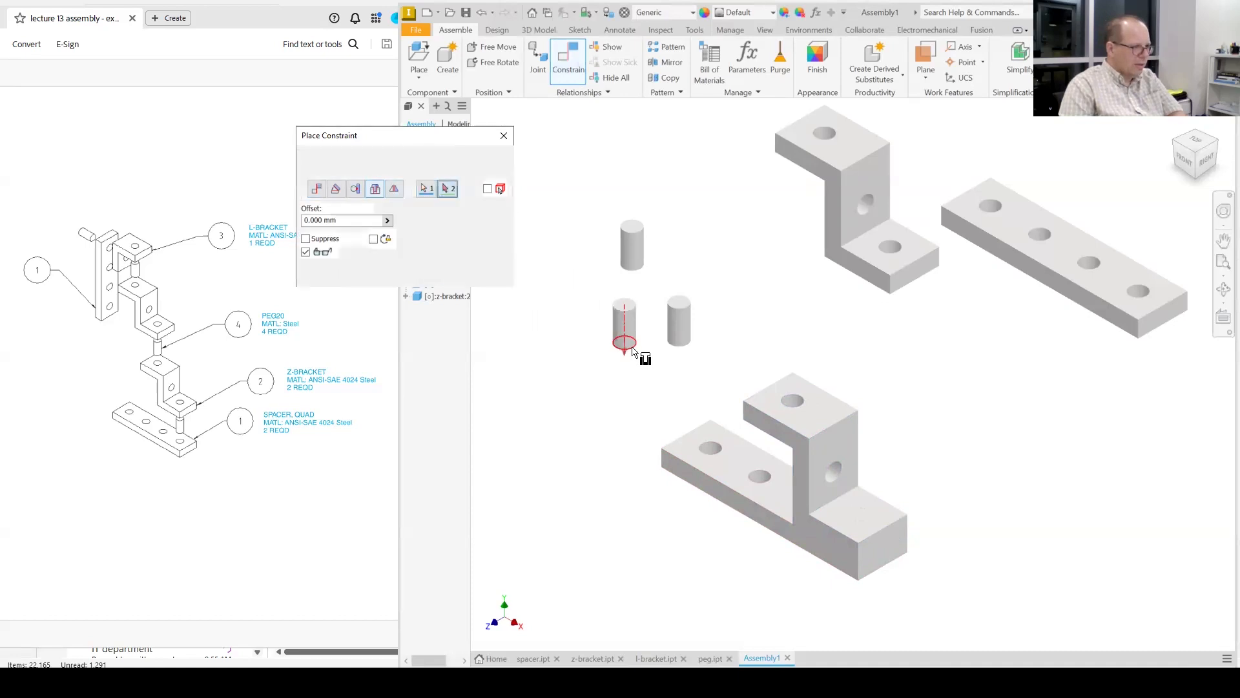
click(797, 418)
click(470, 275)
Step: Constrain the second Z-bracket's lower hole to the top edge of the peg in the first Z-bracket with an Insert constraint, and swing the bracket slightly
click(892, 253)
click(798, 385)
click(361, 274)
drag(740, 284, 737, 247)
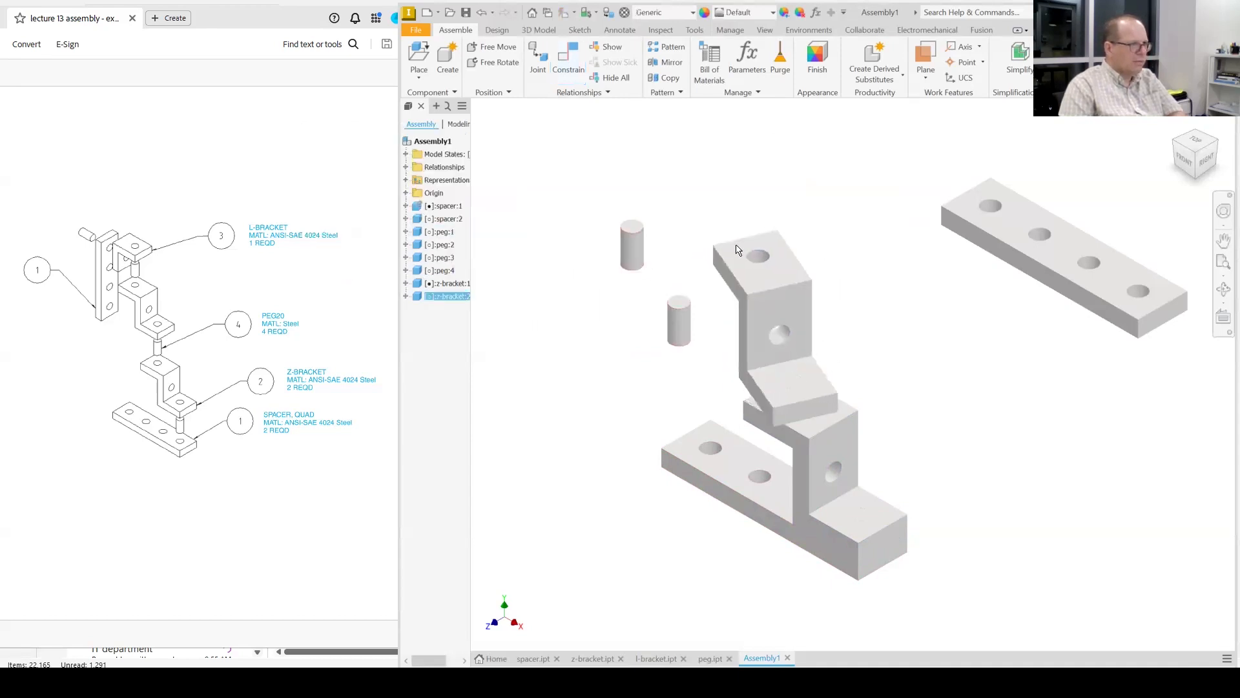
Step: Constrain the second Z-bracket's side face flush with the first Z-bracket's side face at 0 mm offset
click(567, 59)
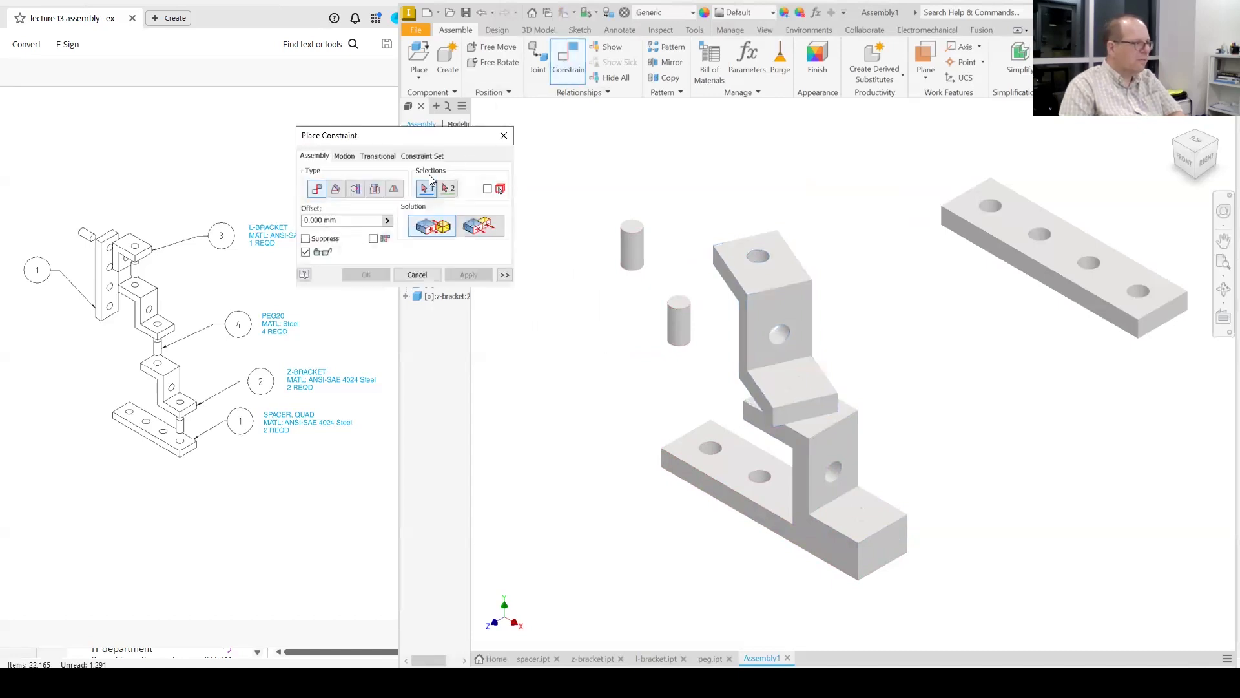
click(480, 225)
click(741, 297)
click(796, 441)
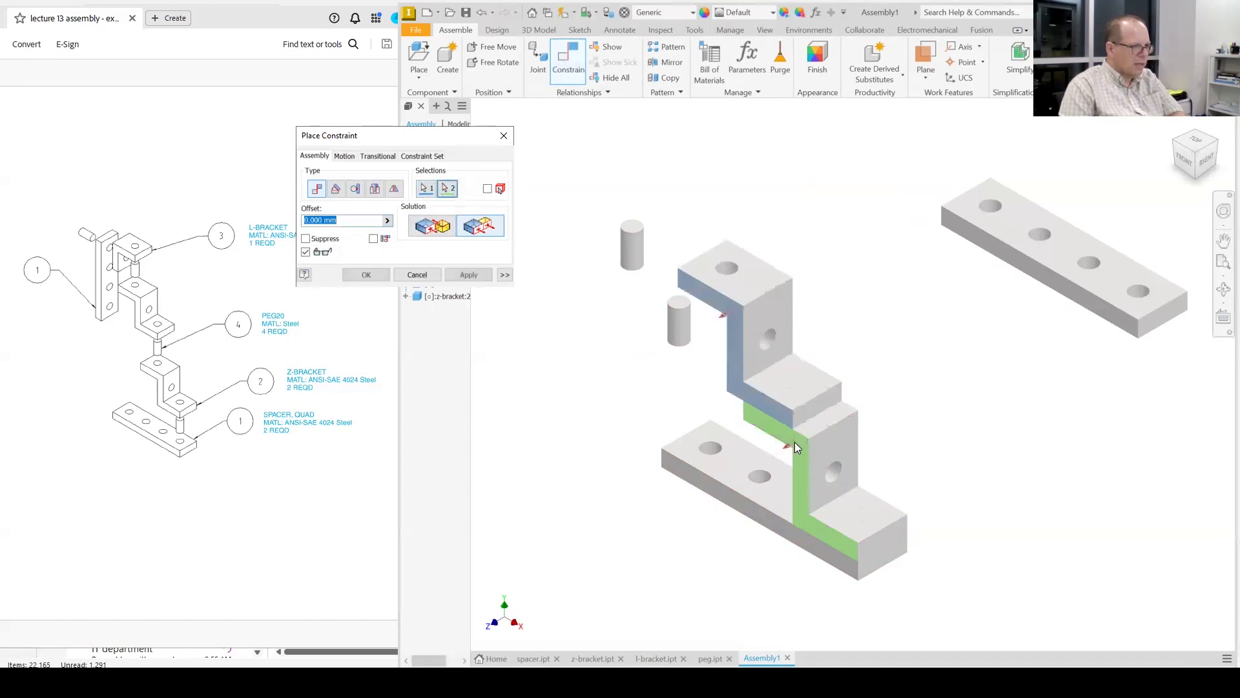
click(367, 275)
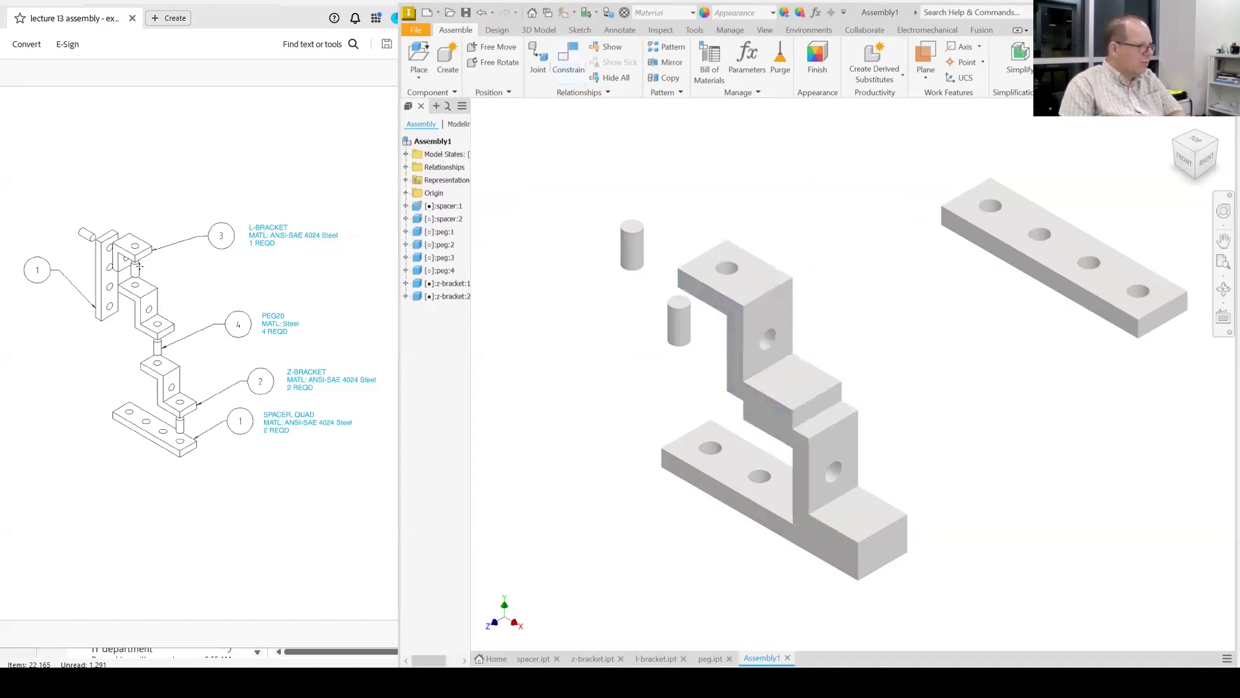
Step: Insert another loose peg into the second Z-bracket's upper hole, matching their bottom circular edges with an aligned Insert constraint at 0 mm offset
click(568, 62)
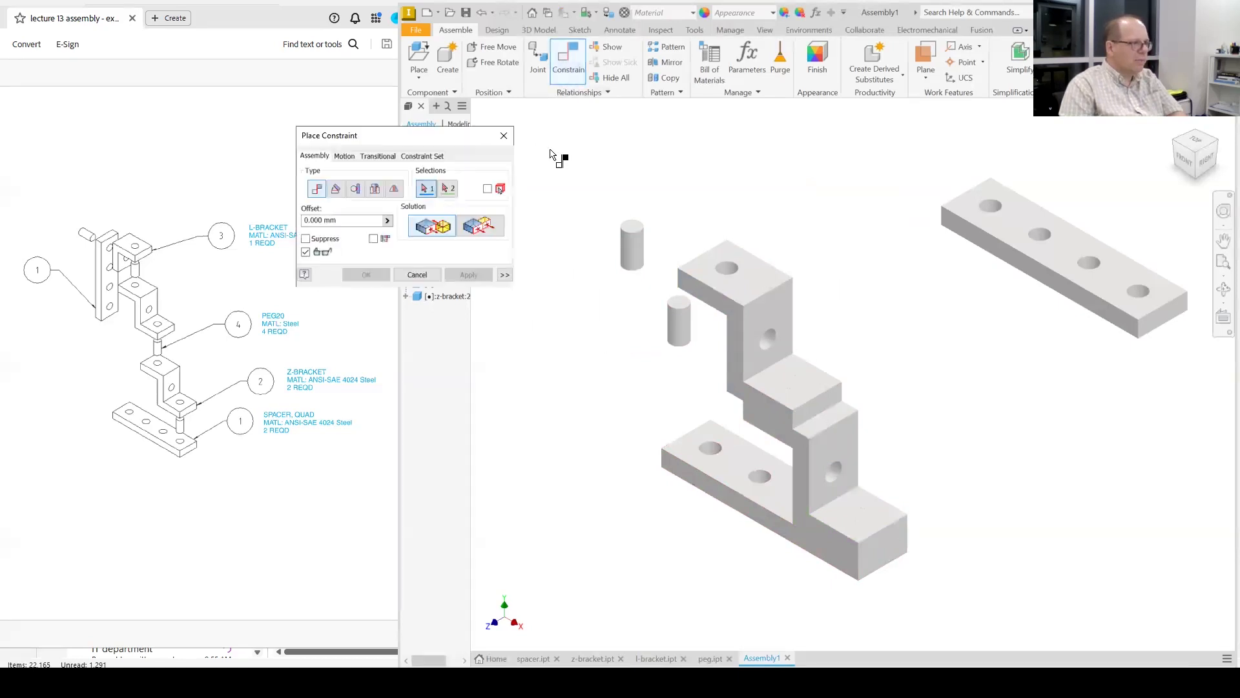
click(375, 188)
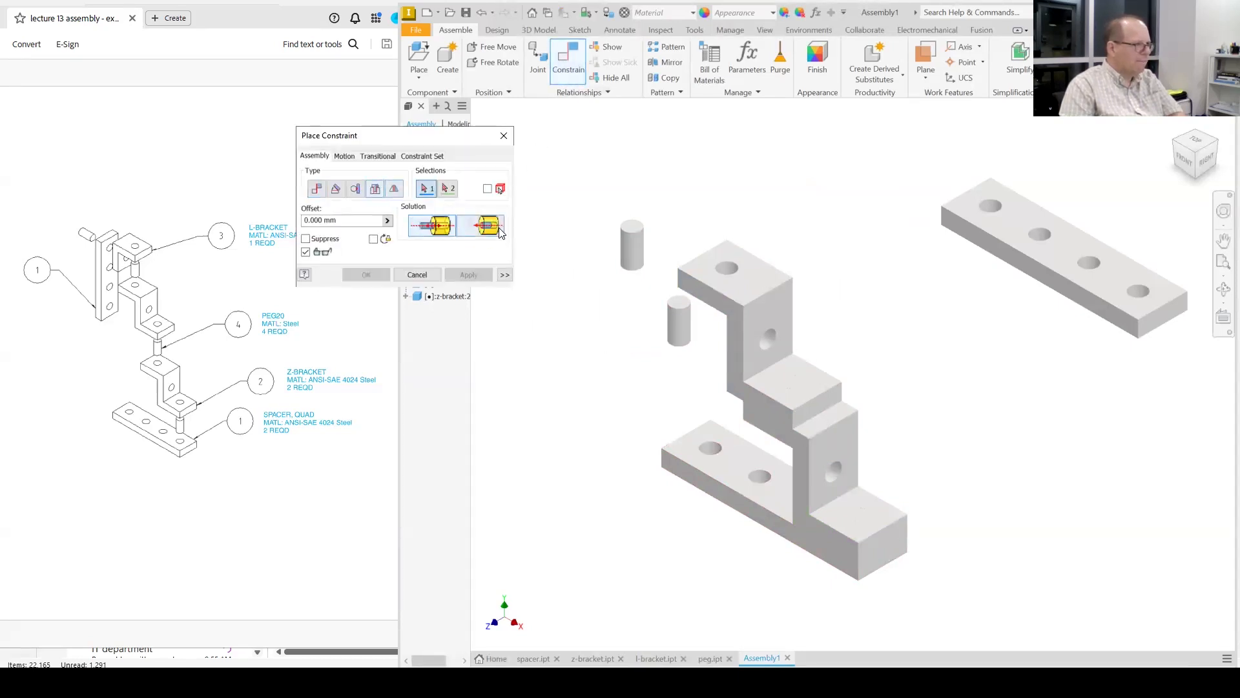
click(678, 339)
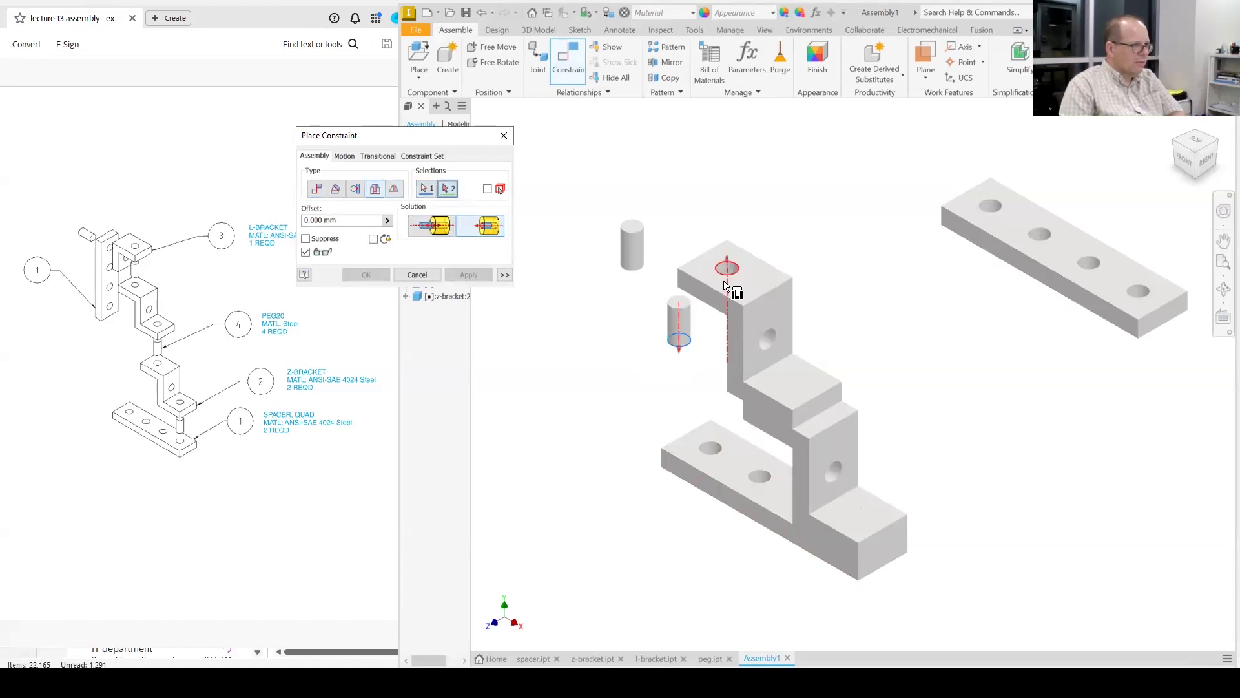
click(724, 291)
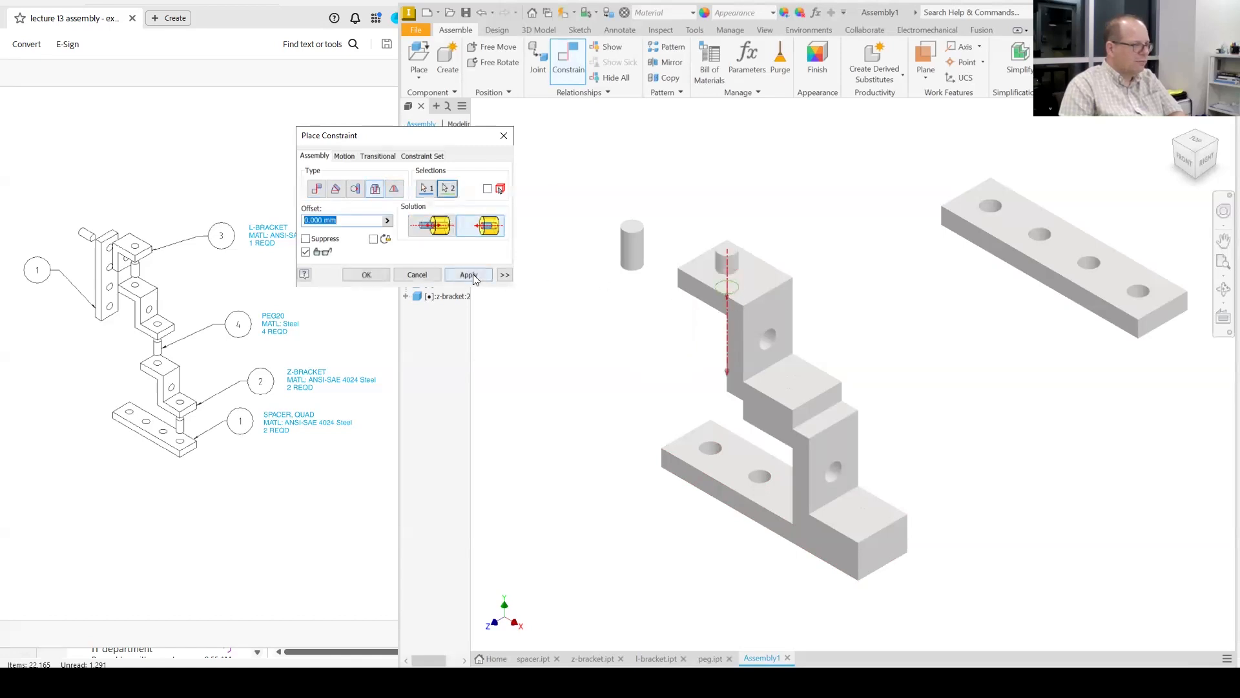
click(471, 274)
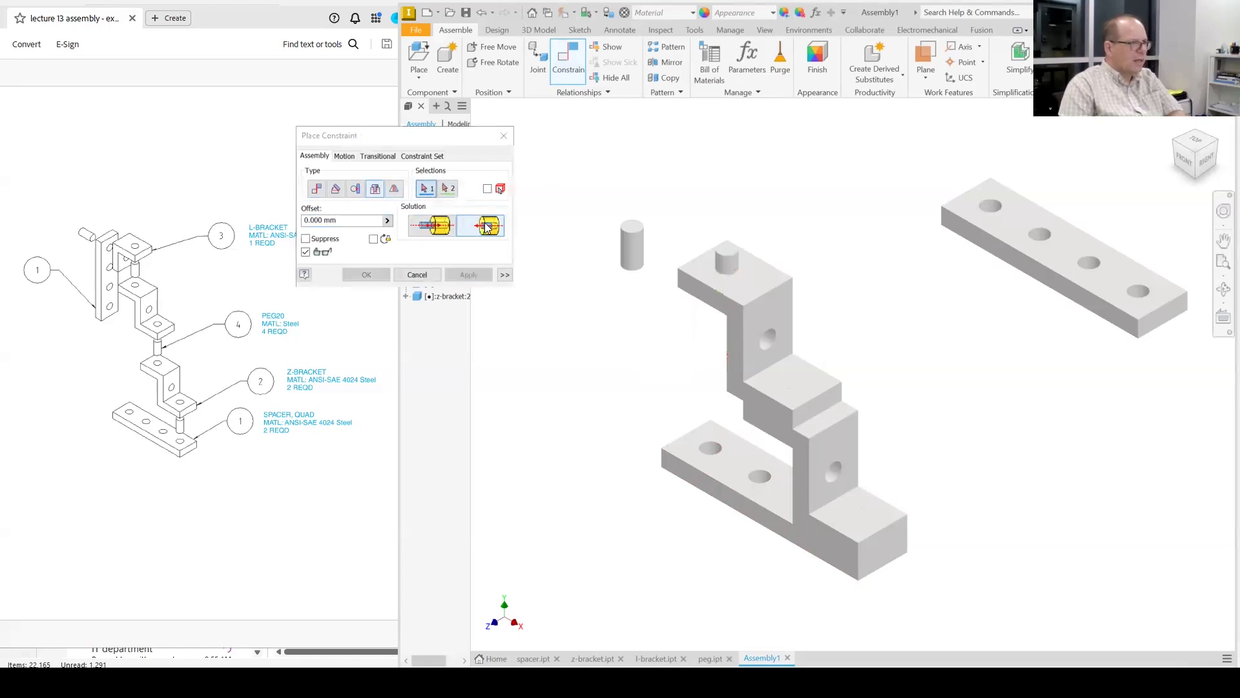
click(415, 276)
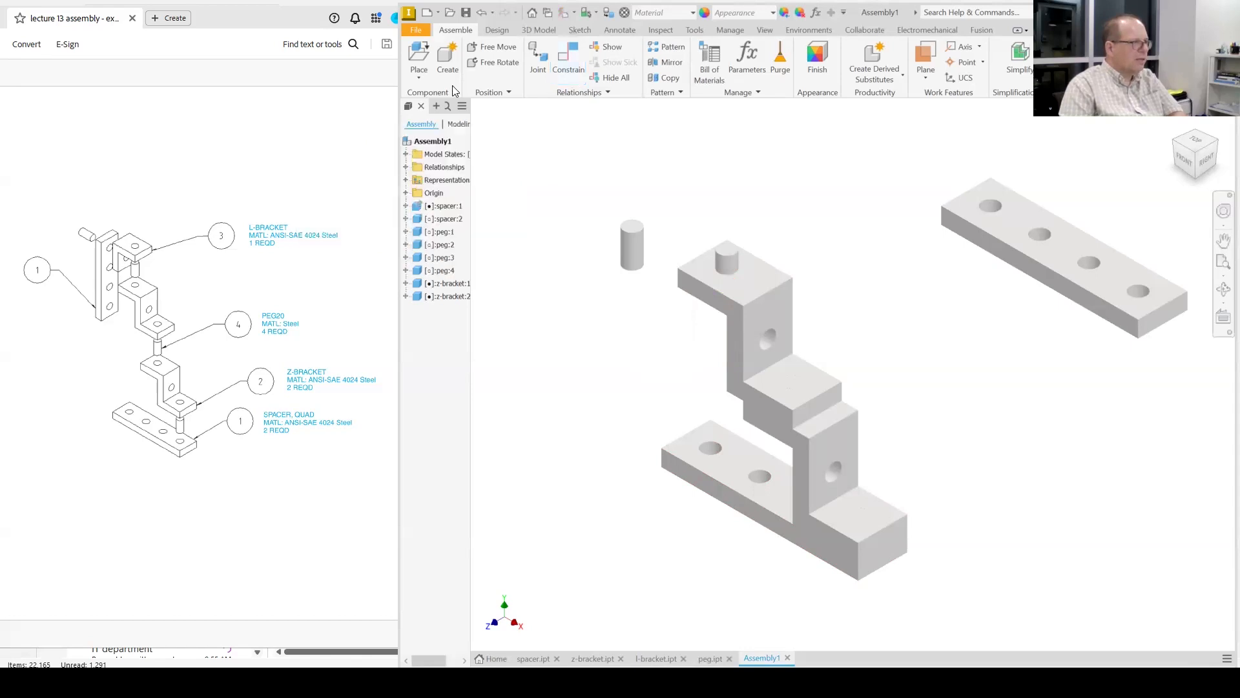
Step: Place one copy of l-bracket.ipt from the example 2 folder between the second Z-bracket and the loose spacer
click(416, 59)
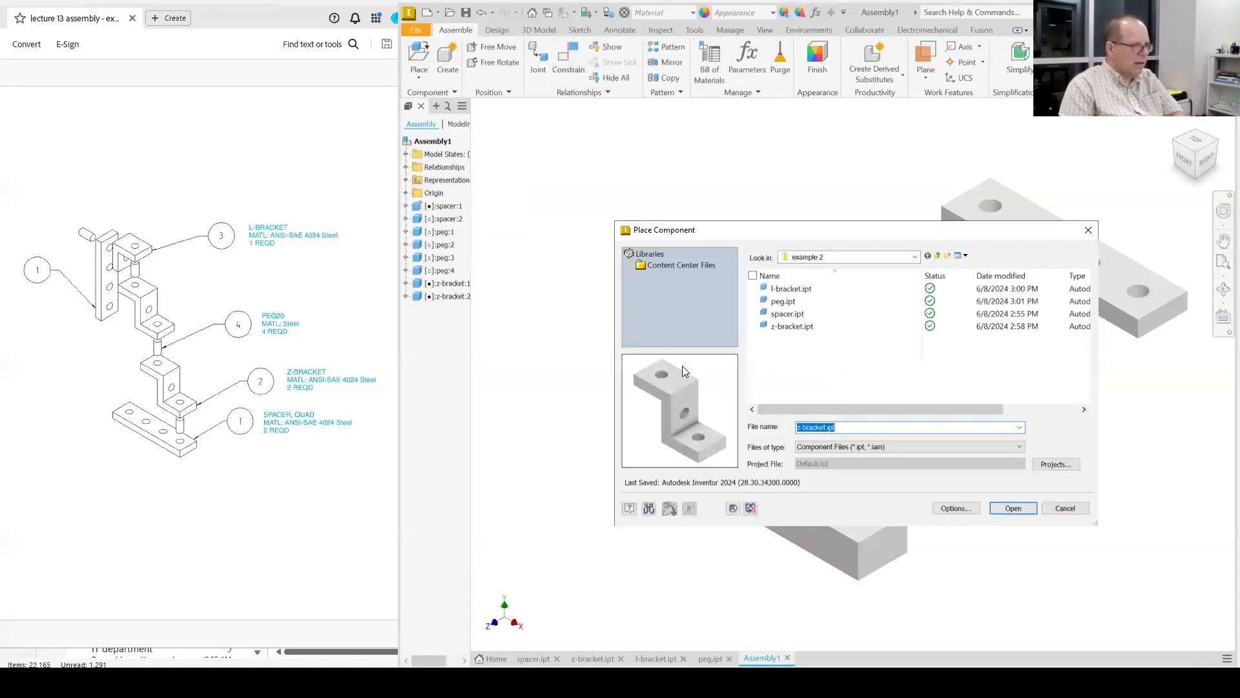
double_click(791, 288)
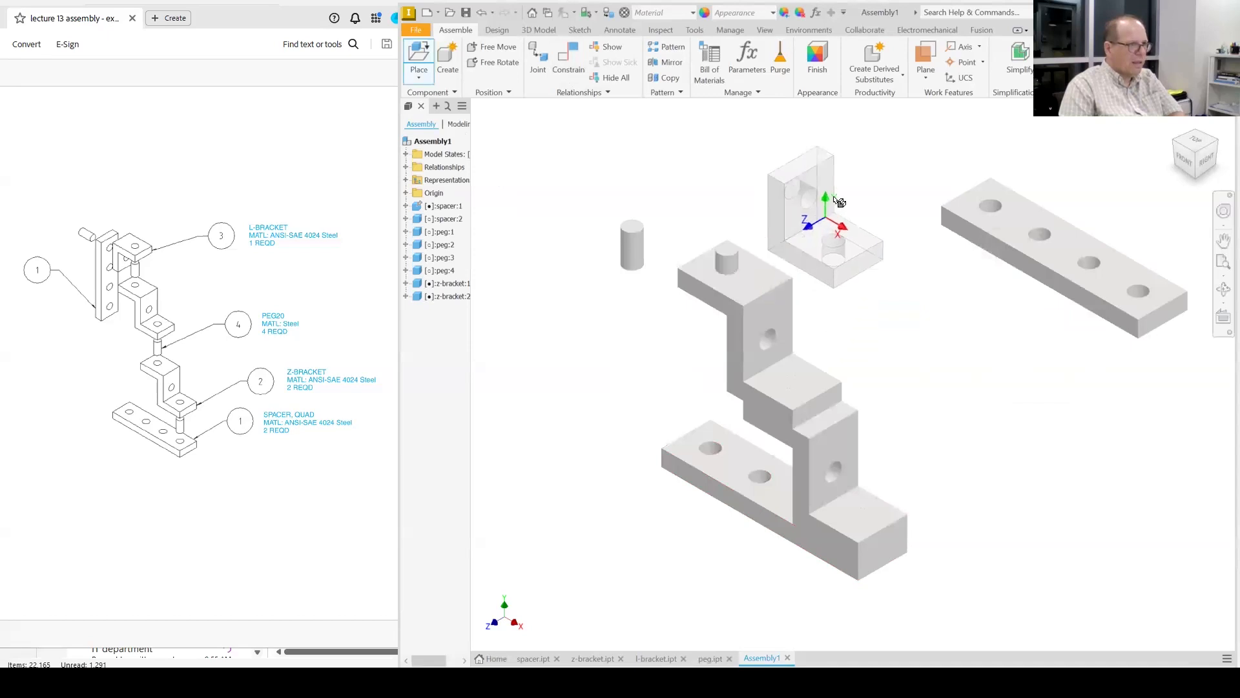
click(846, 178)
right_click(920, 261)
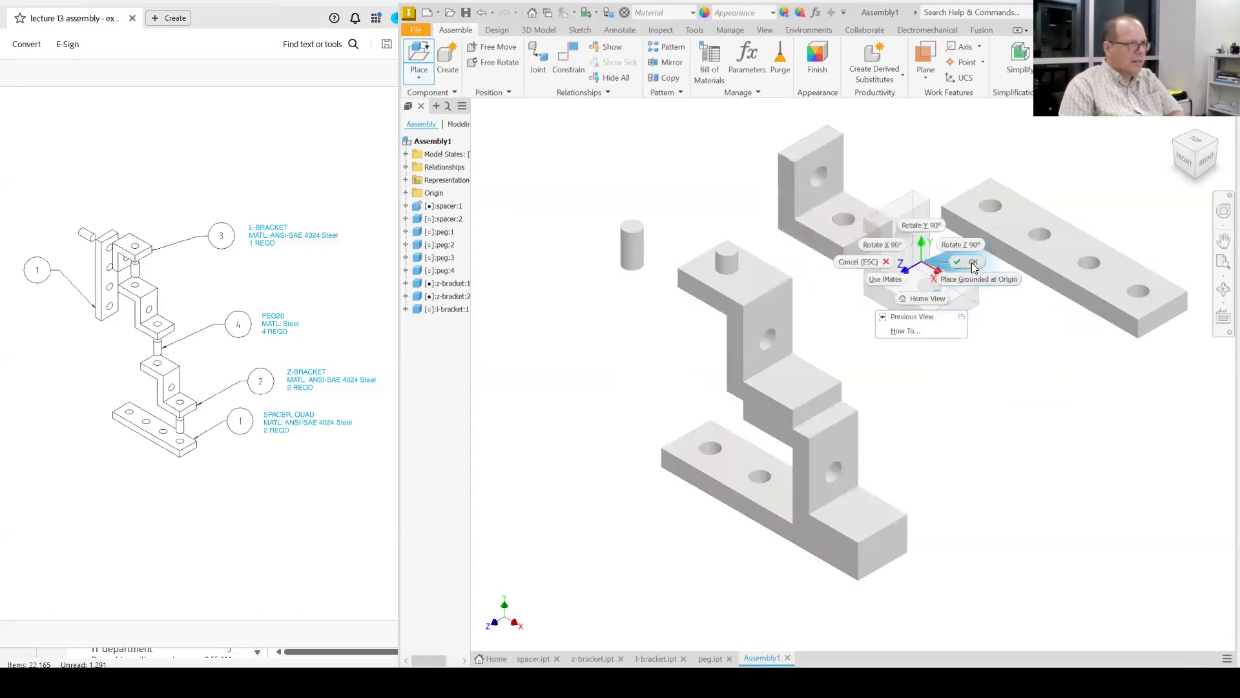
click(971, 262)
Step: Seat the L-bracket on the second Z-bracket's peg with an opposed Insert constraint between its upright leg's inner hole edge and the upper hole, and swing it slightly
click(565, 59)
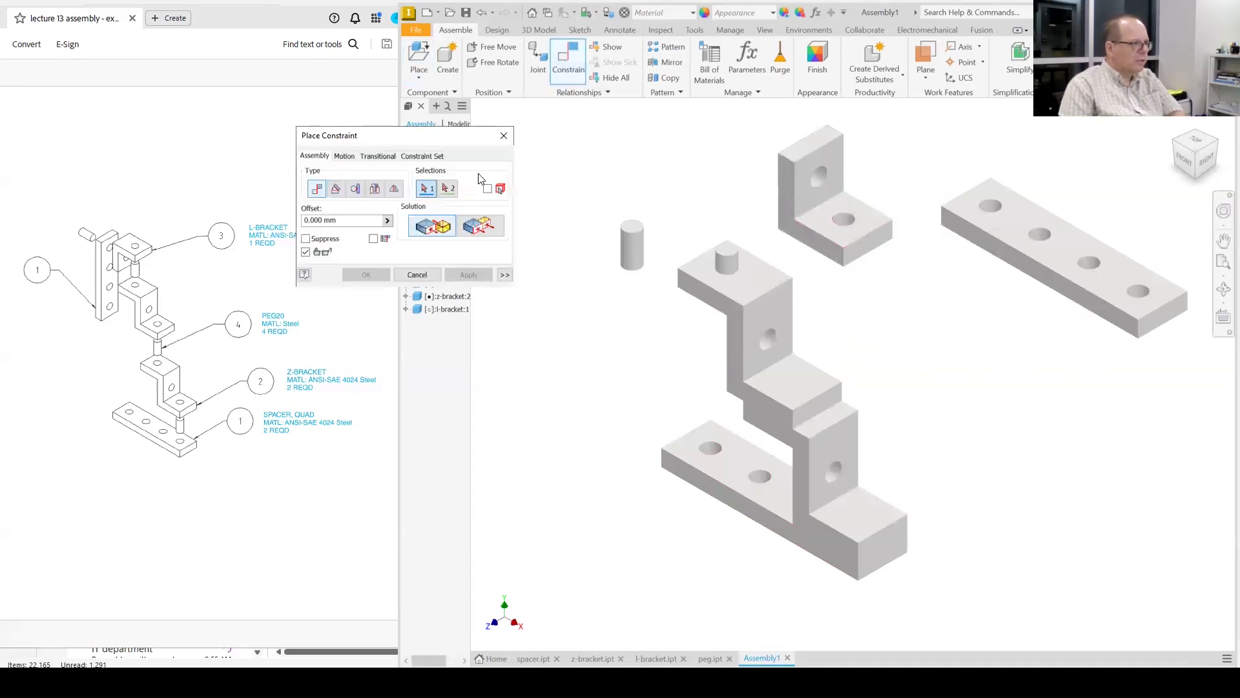
click(374, 188)
click(819, 186)
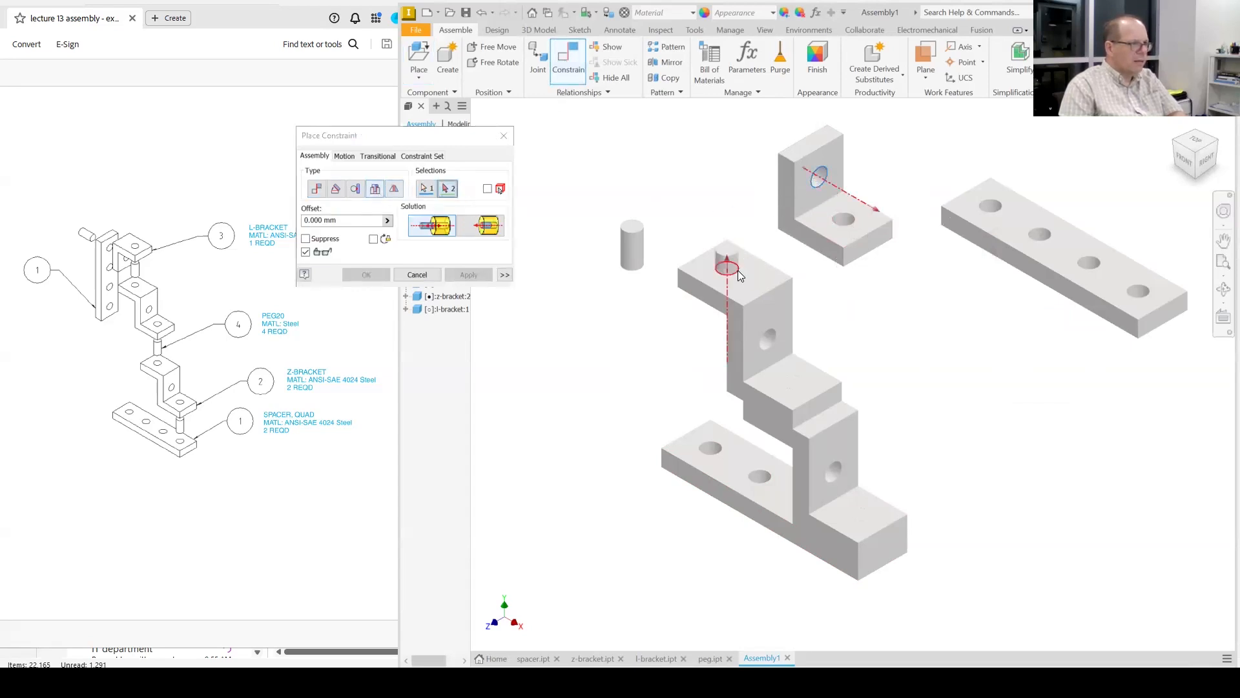
click(737, 270)
click(363, 274)
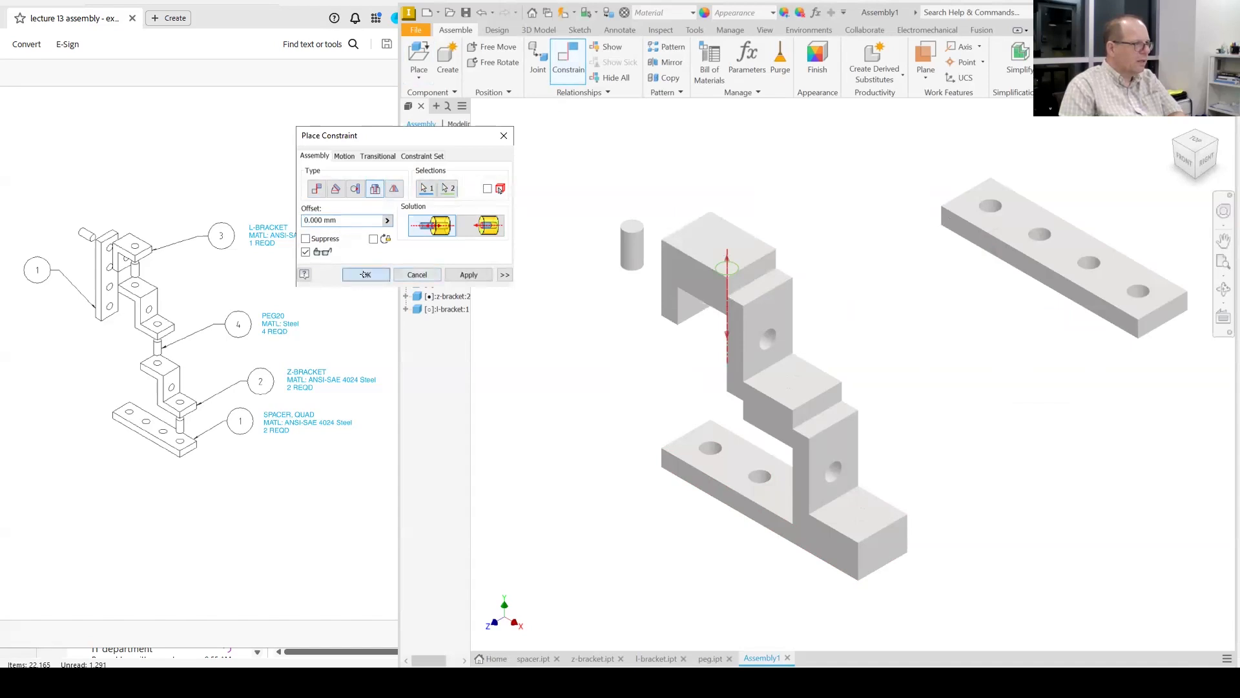
drag(665, 255, 711, 265)
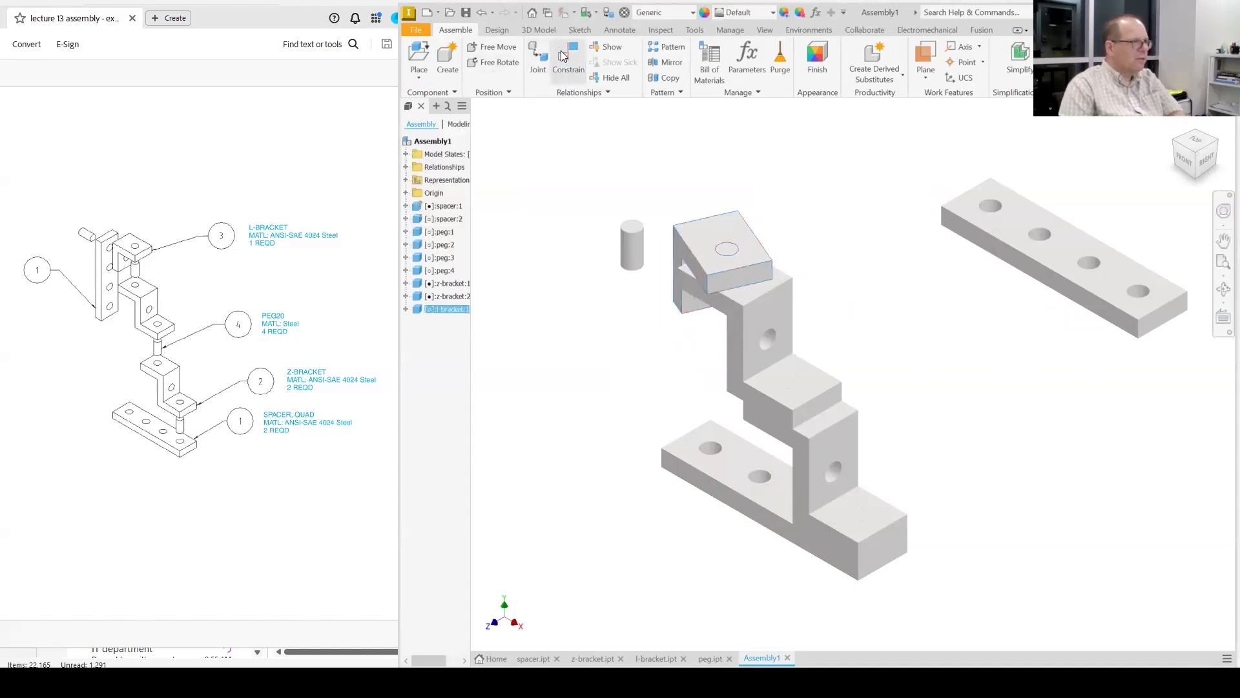
Step: Constrain the L-bracket's side face flush with the second Z-bracket's side face at 0 mm offset
click(562, 57)
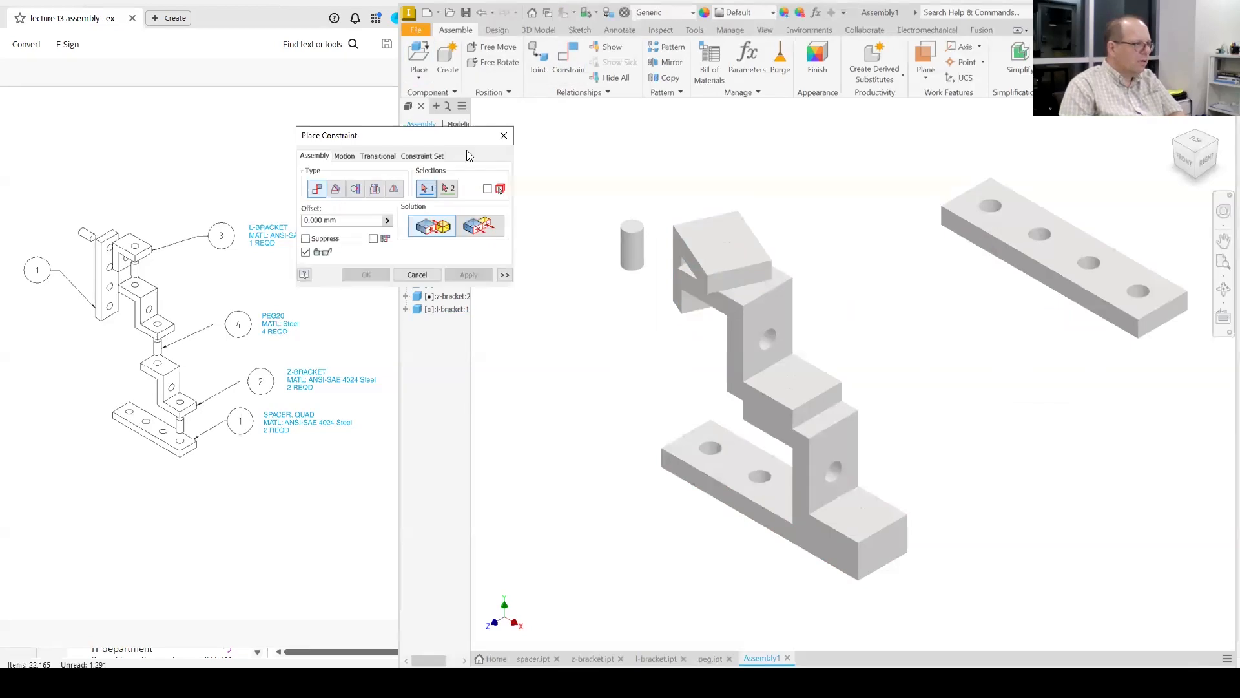
click(676, 246)
click(718, 302)
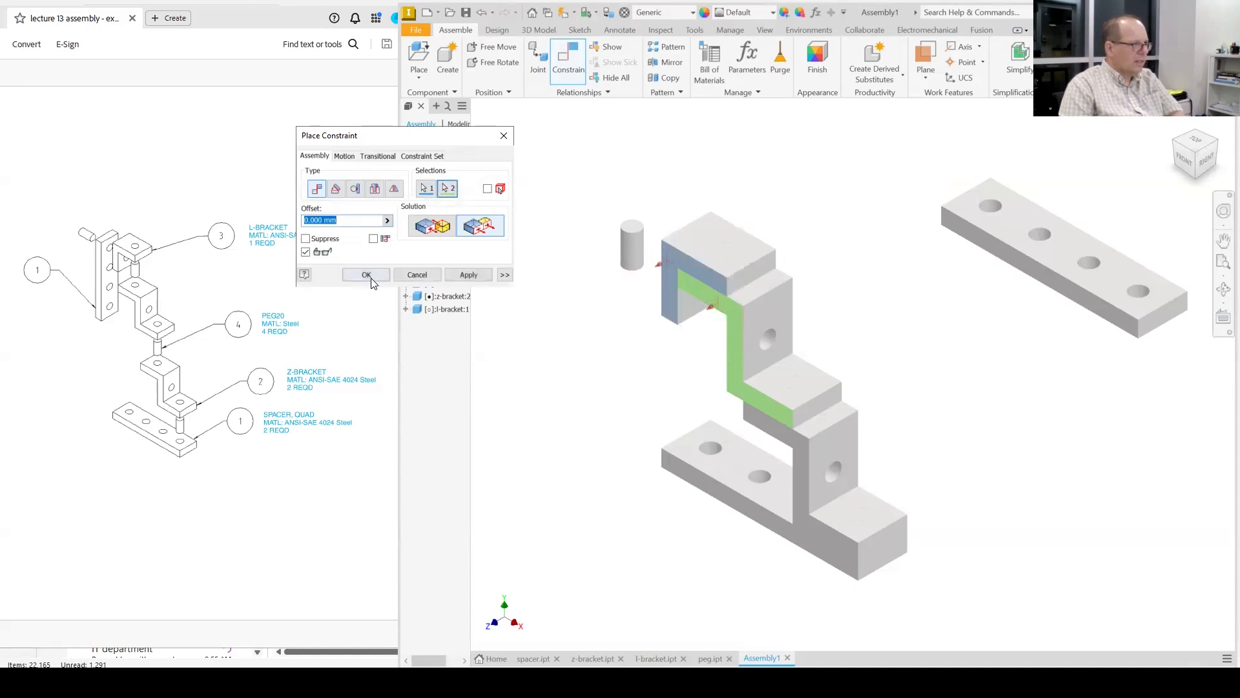
click(371, 278)
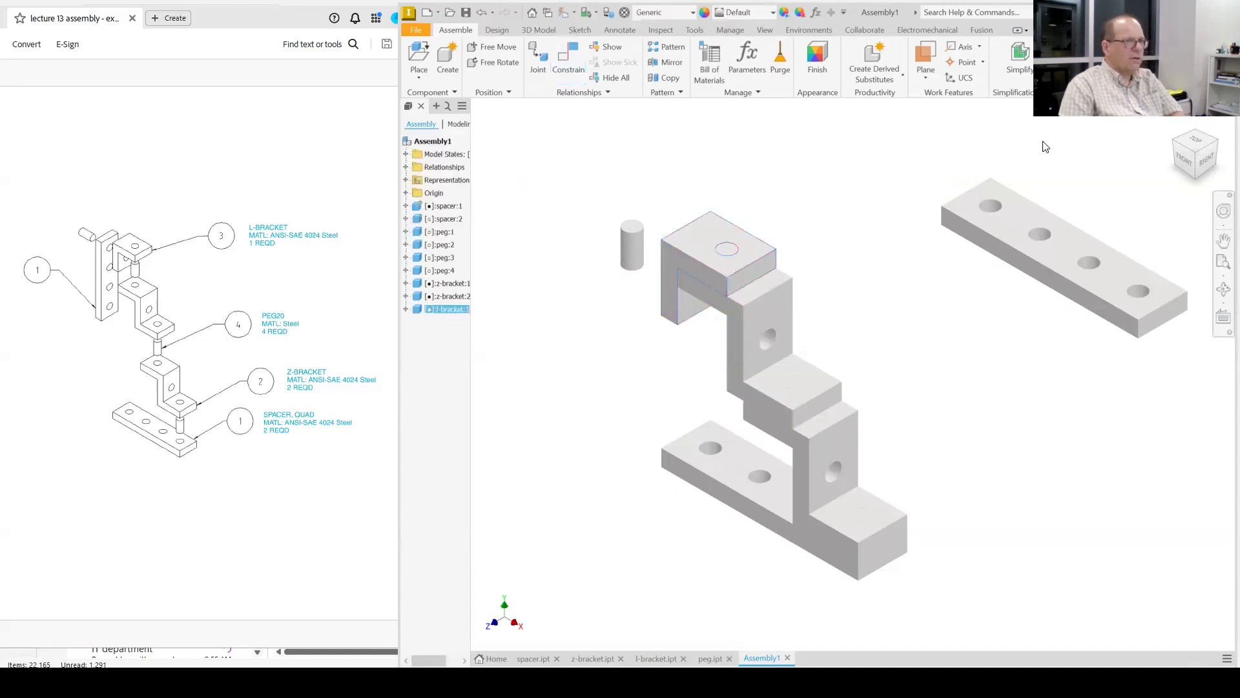
Step: Insert the last loose peg into the L-bracket's downward leg, matching its end edge to the inner hole edge with an aligned Insert constraint at 0 mm
click(1174, 146)
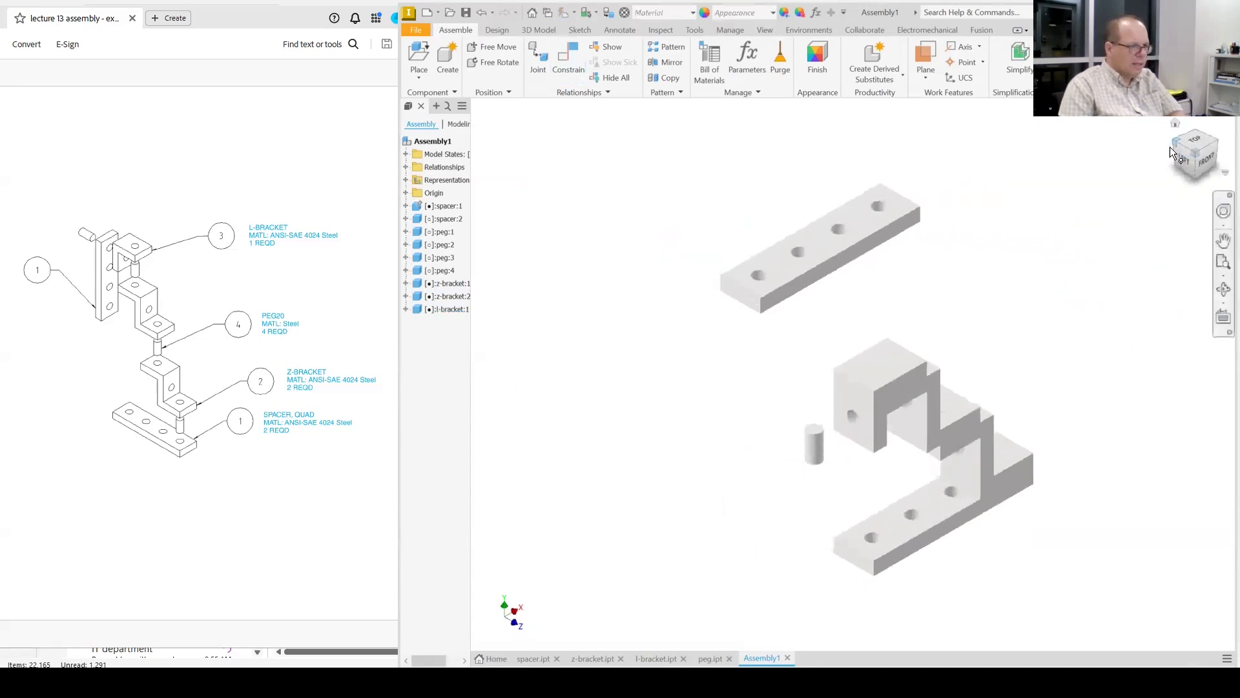
click(568, 60)
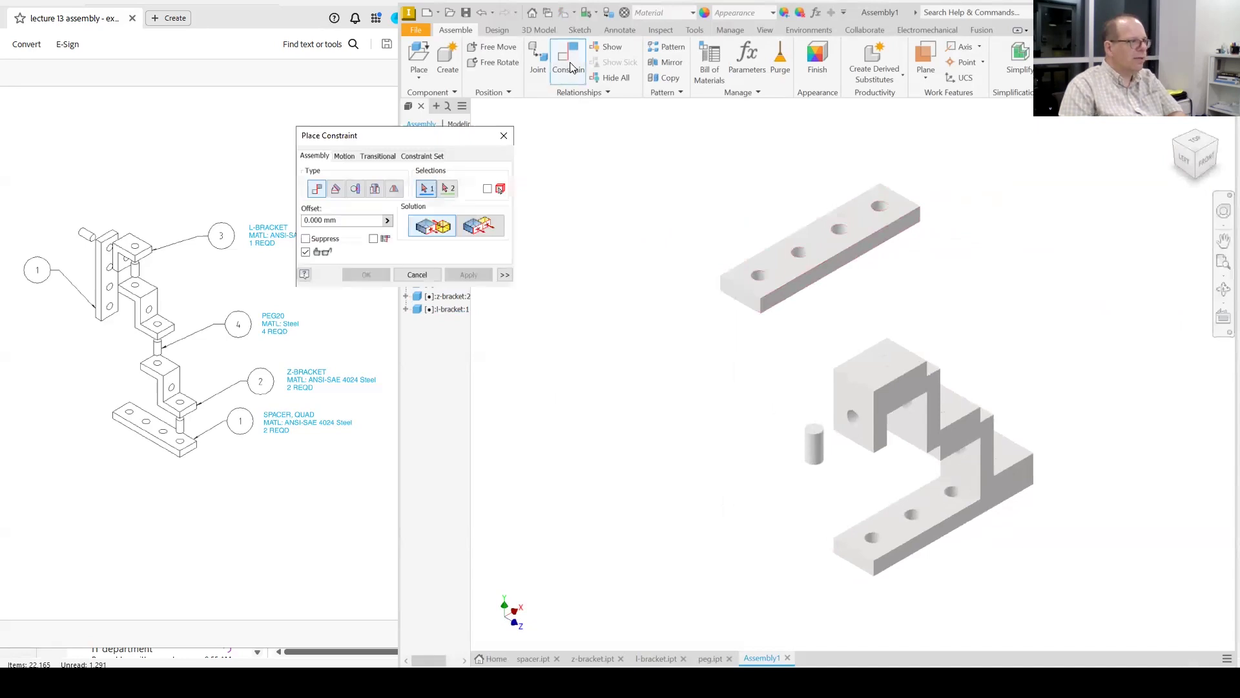
click(375, 189)
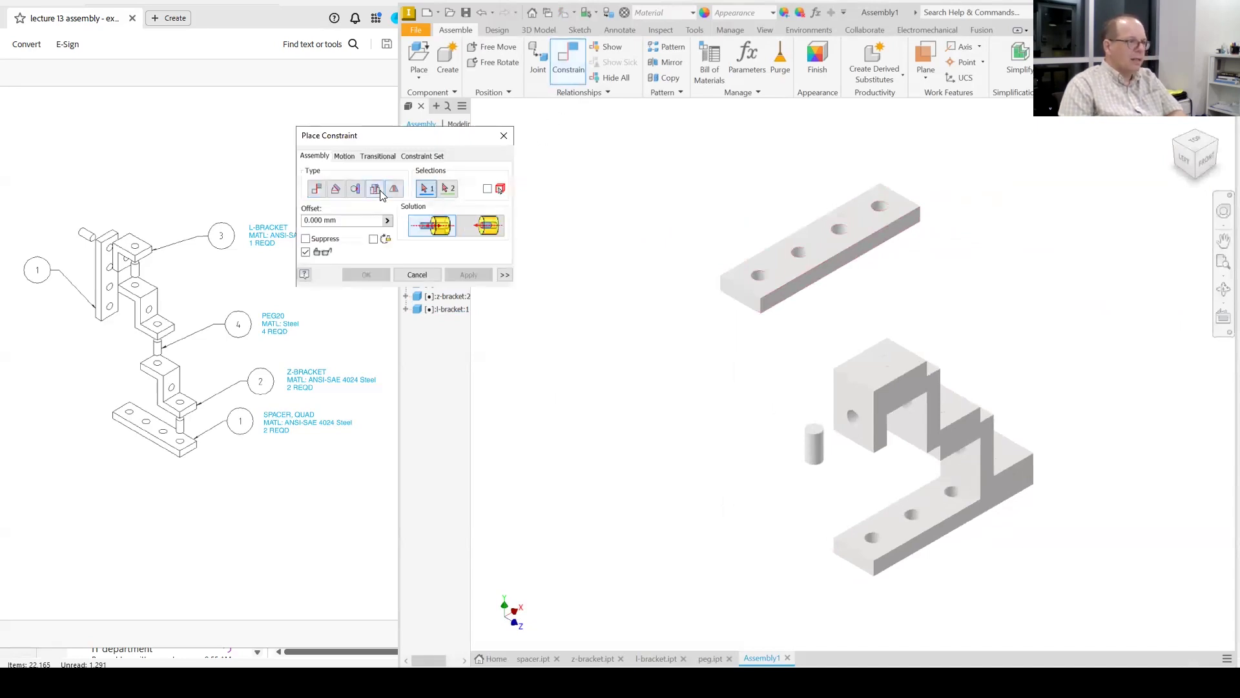
click(814, 430)
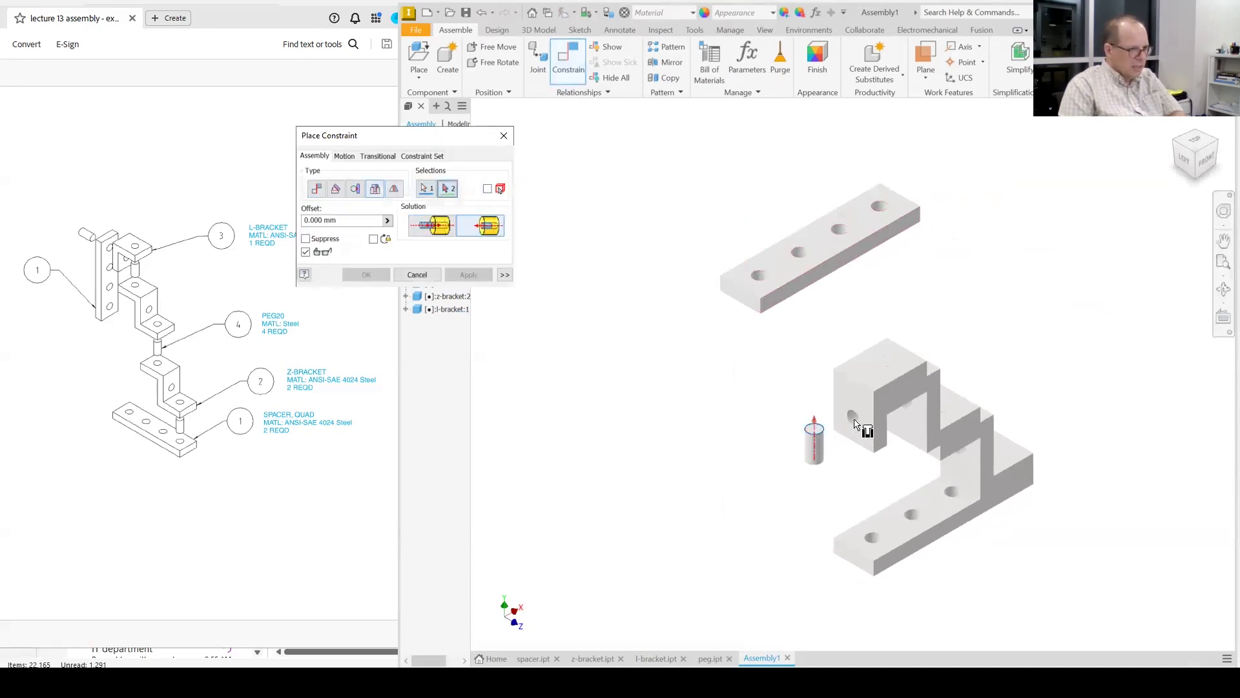
click(867, 414)
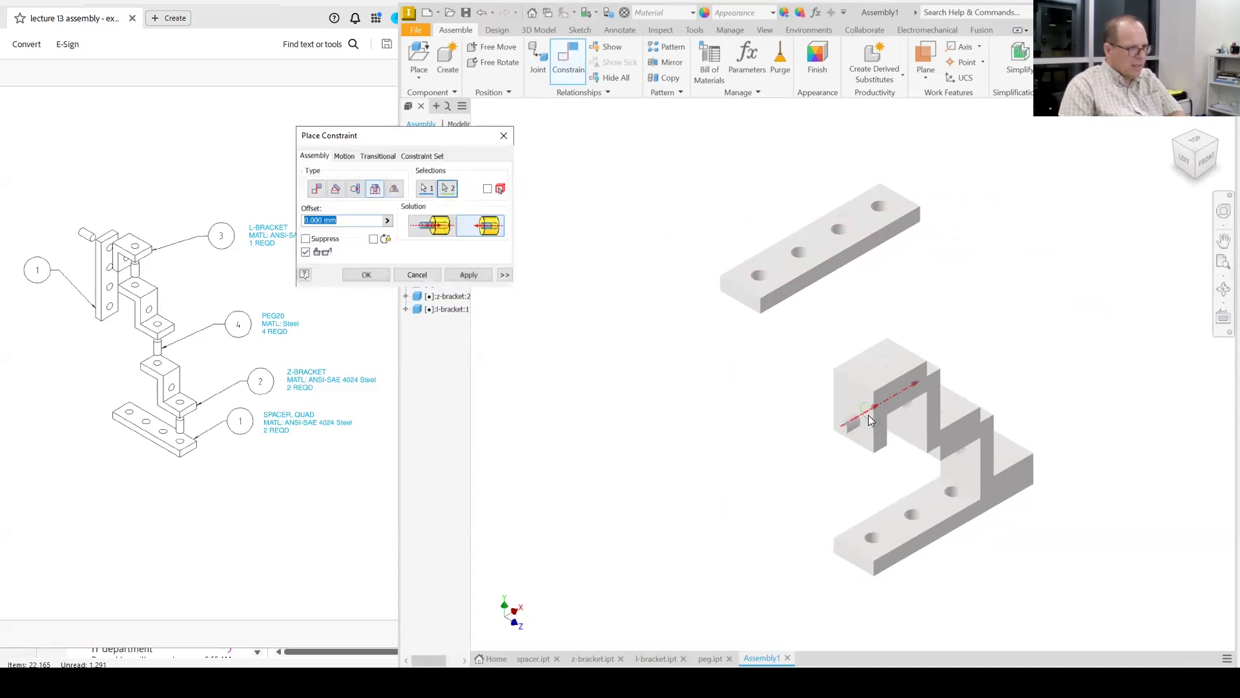
click(460, 273)
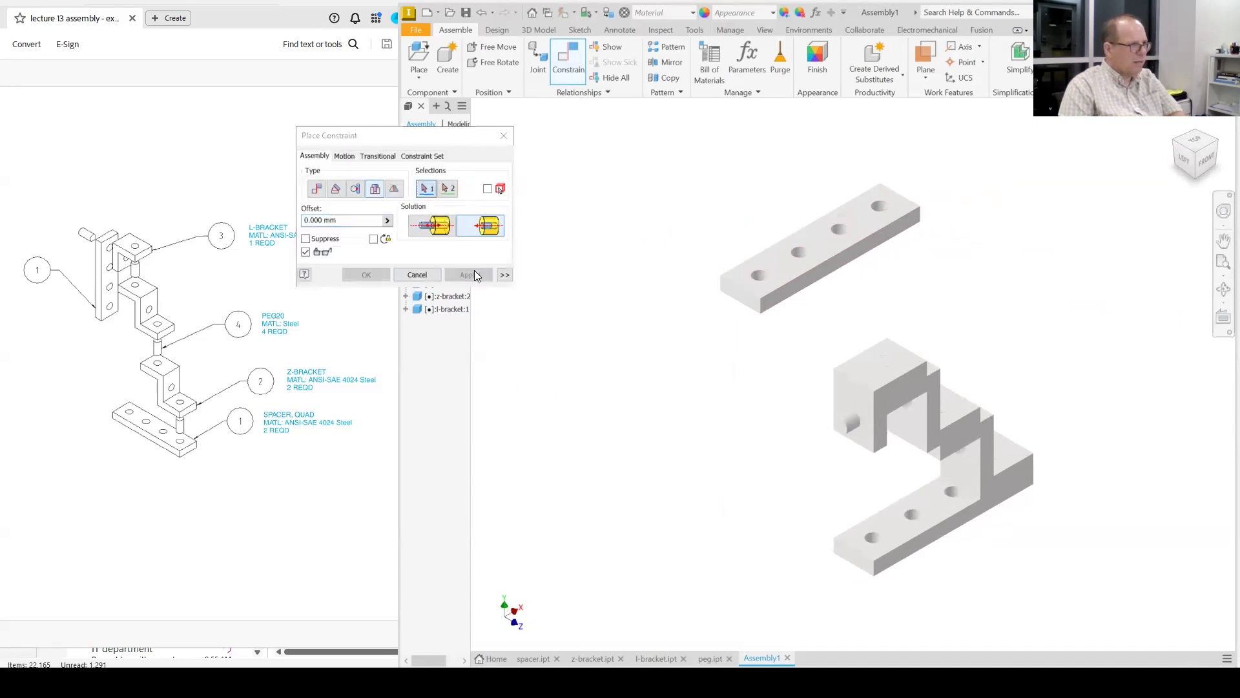
Step: Constrain the loose spacer's end hole to the L-bracket peg's outer edge with an aligned Insert constraint at 0 mm, and swing the spacer about the peg
click(877, 205)
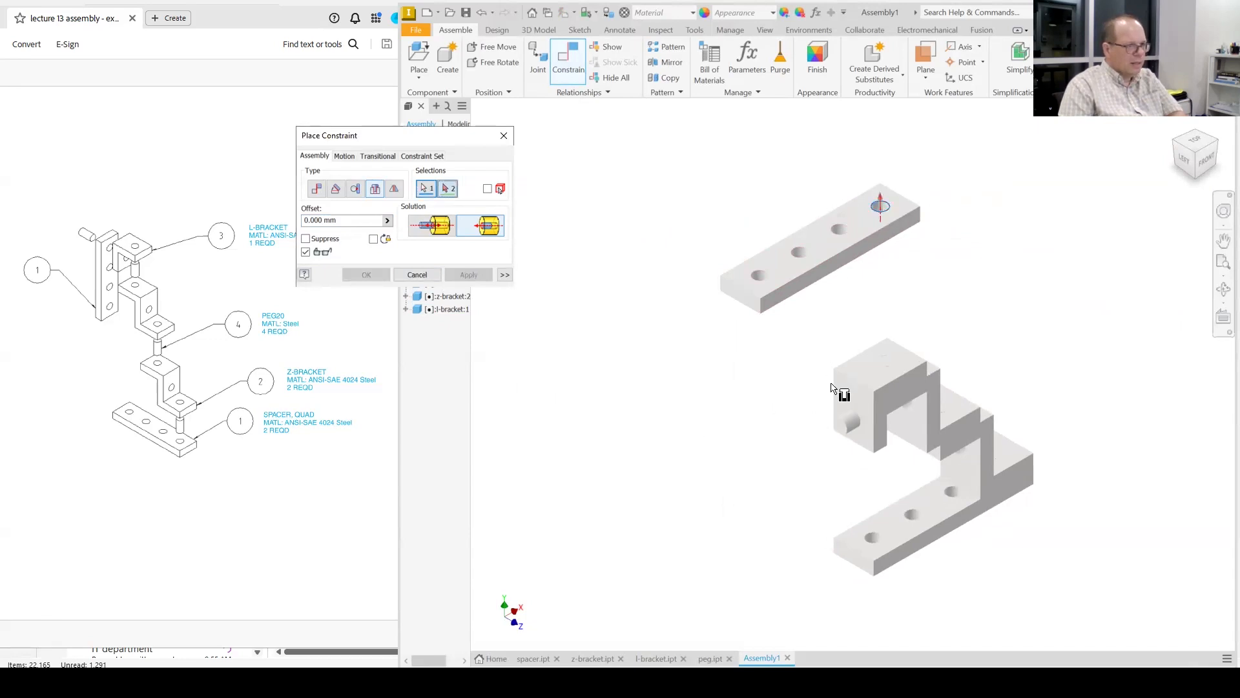
click(846, 422)
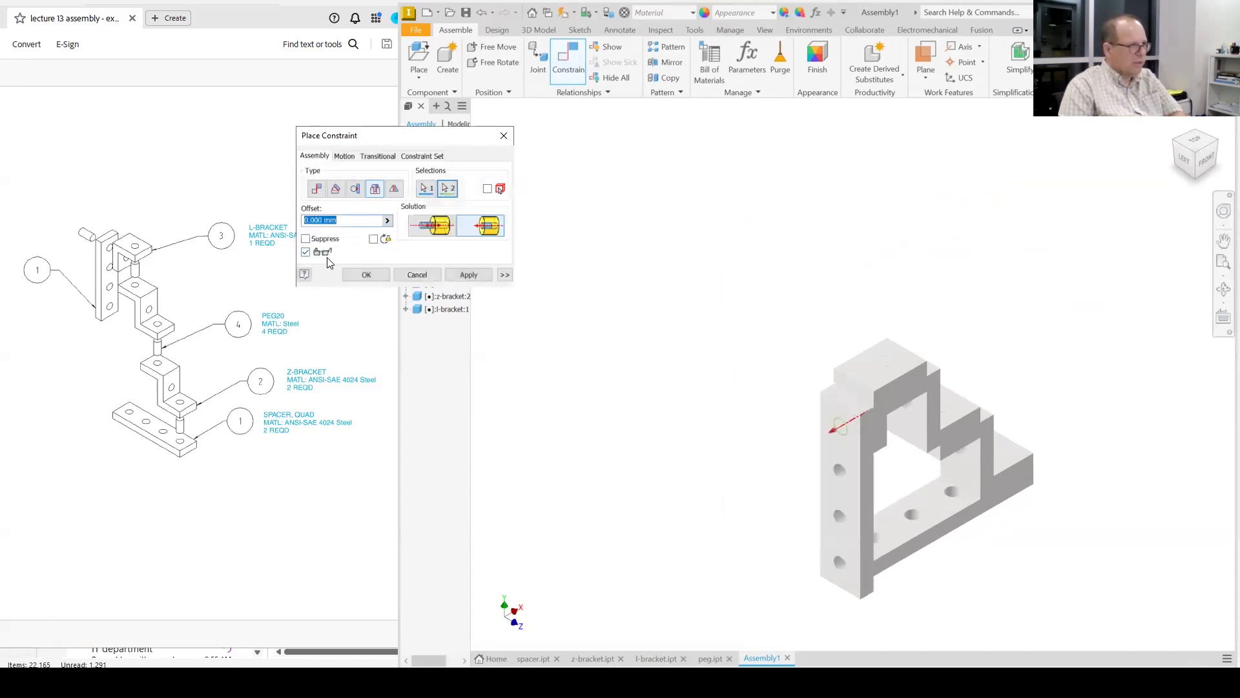
click(367, 275)
drag(840, 504, 906, 533)
drag(783, 474, 823, 507)
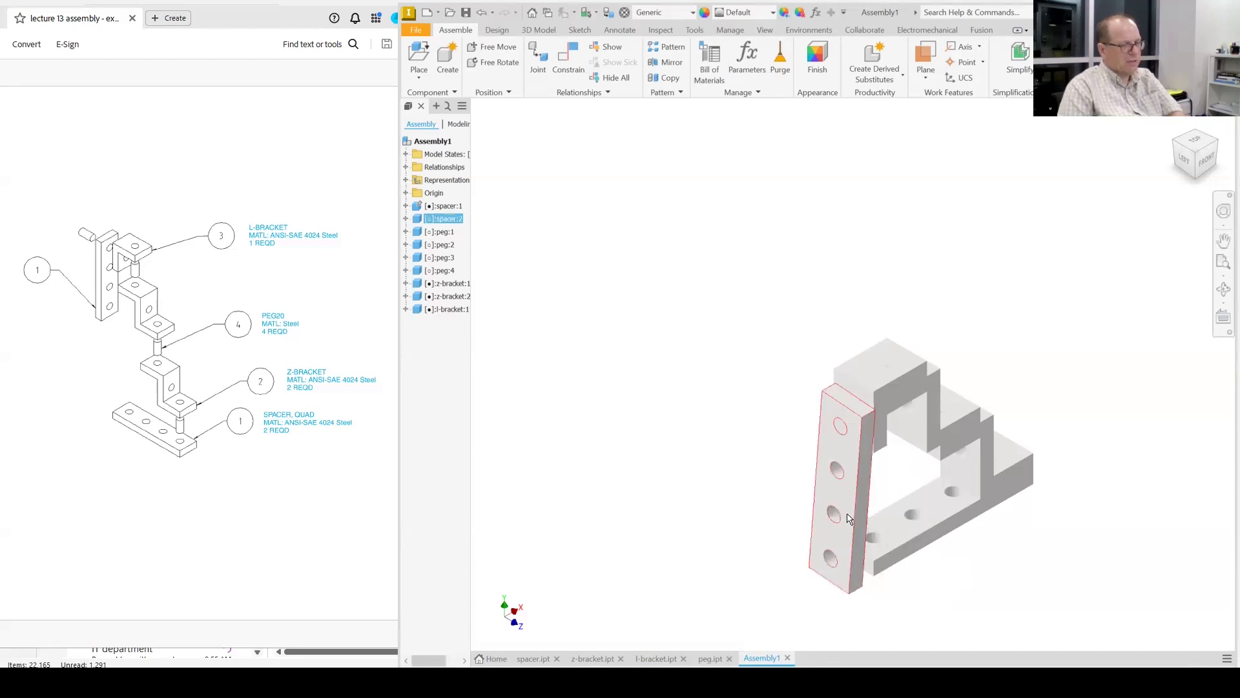
Step: Align the upright spacer with the L-bracket using a 0-degree Angle constraint between the spacer's narrow side face and the bracket's side face
scroll(963, 583, up, 3)
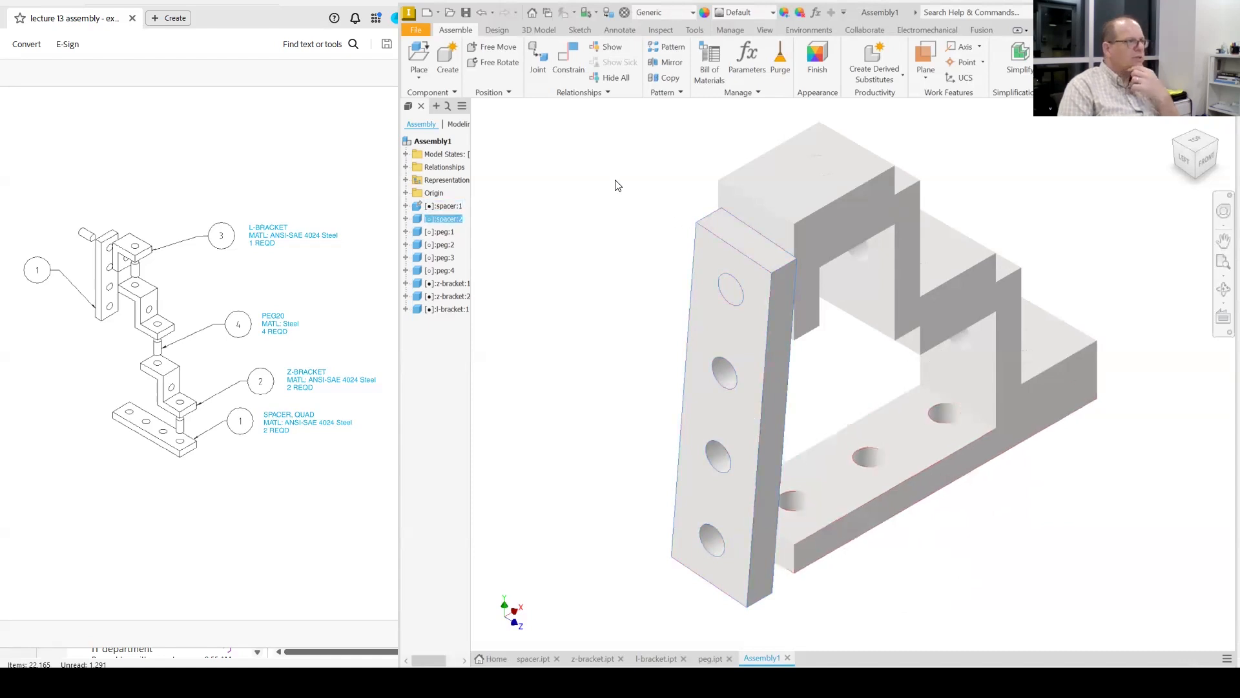
click(568, 65)
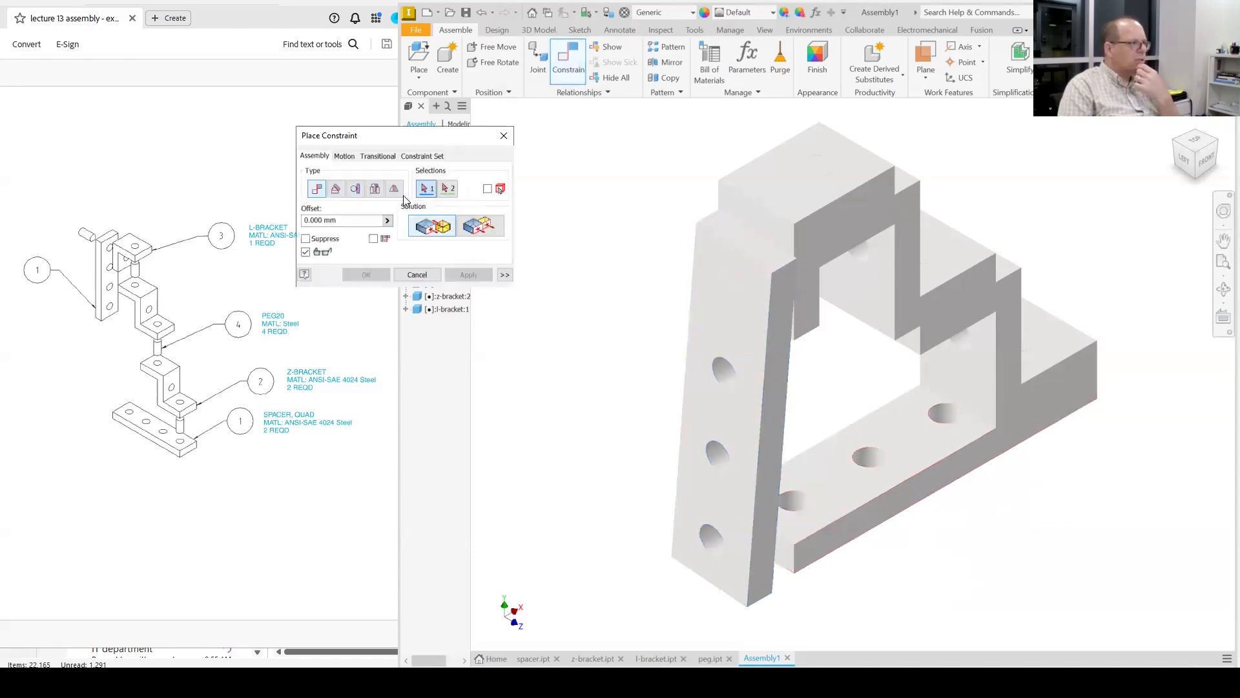
click(337, 188)
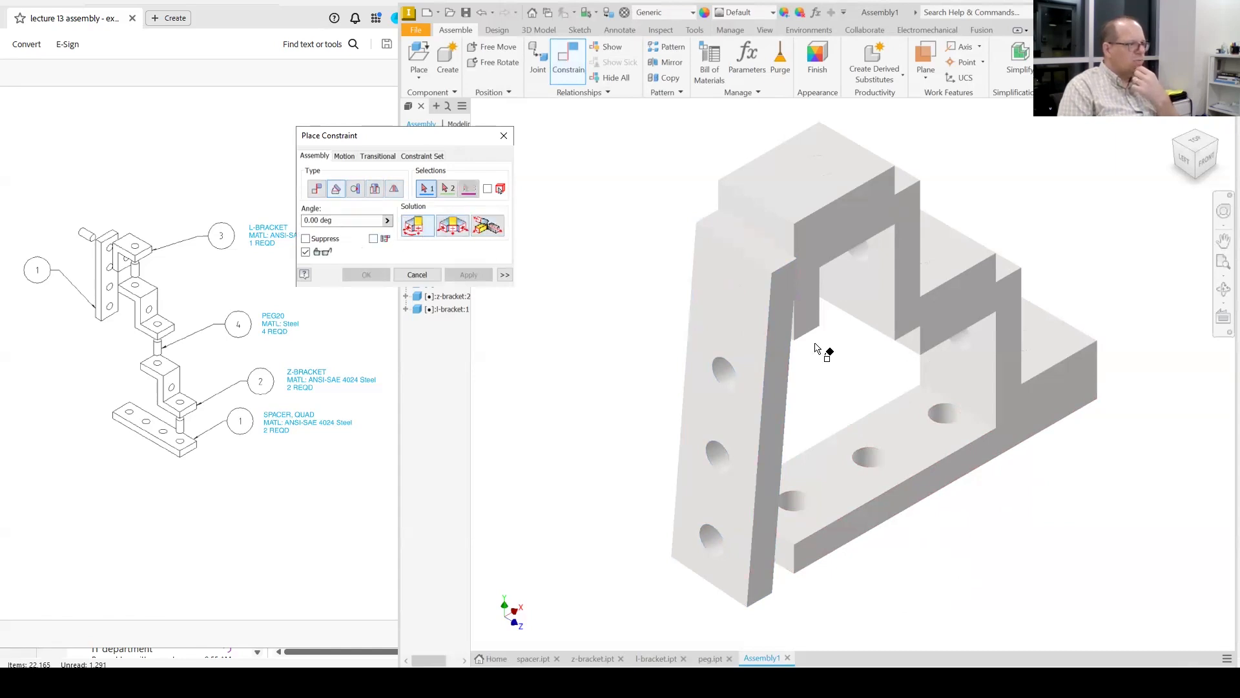
click(779, 296)
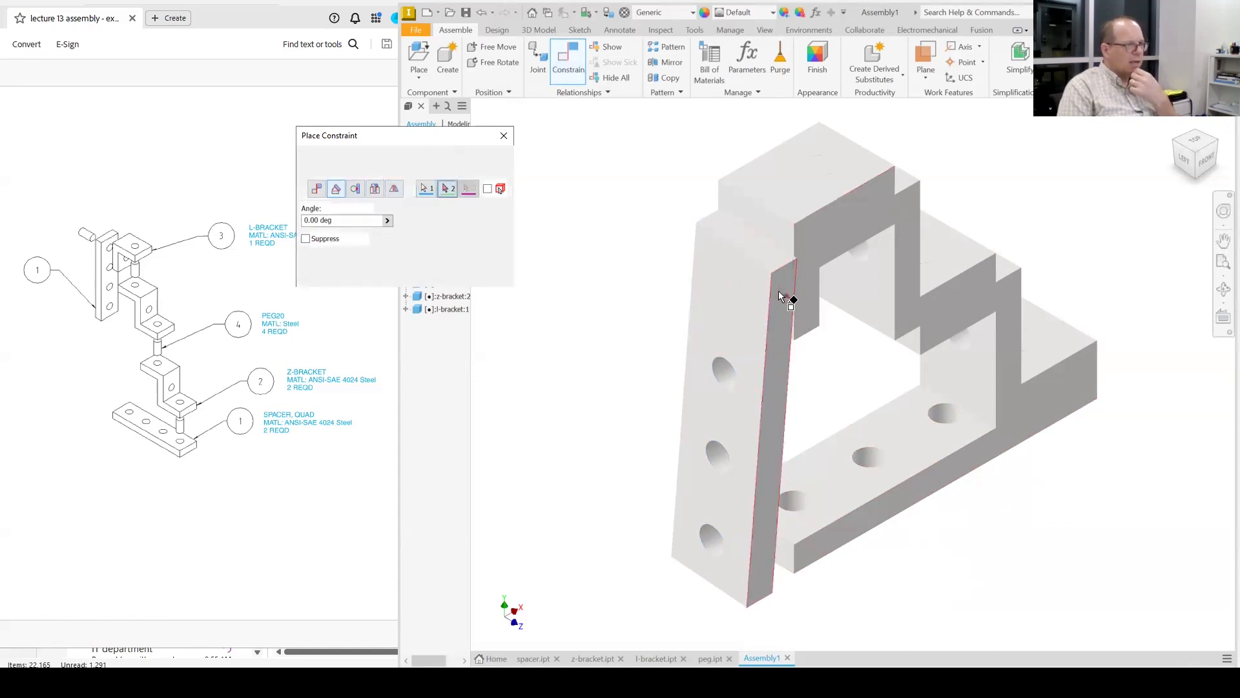
click(803, 284)
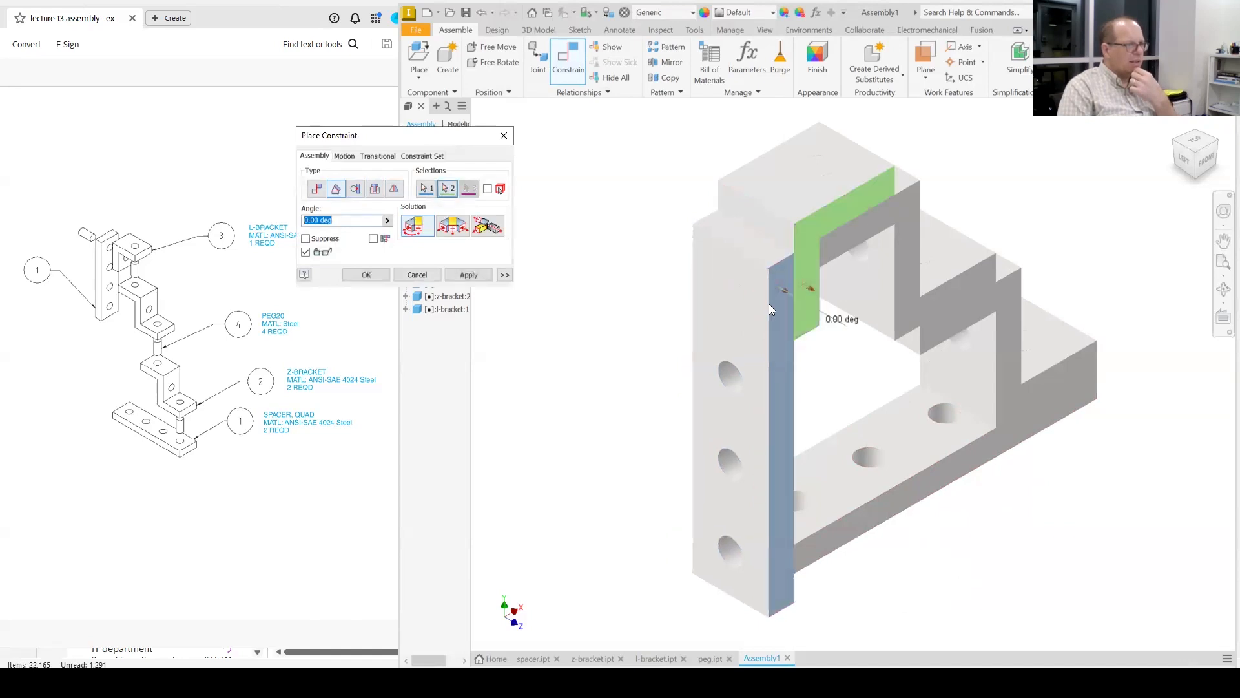
click(367, 275)
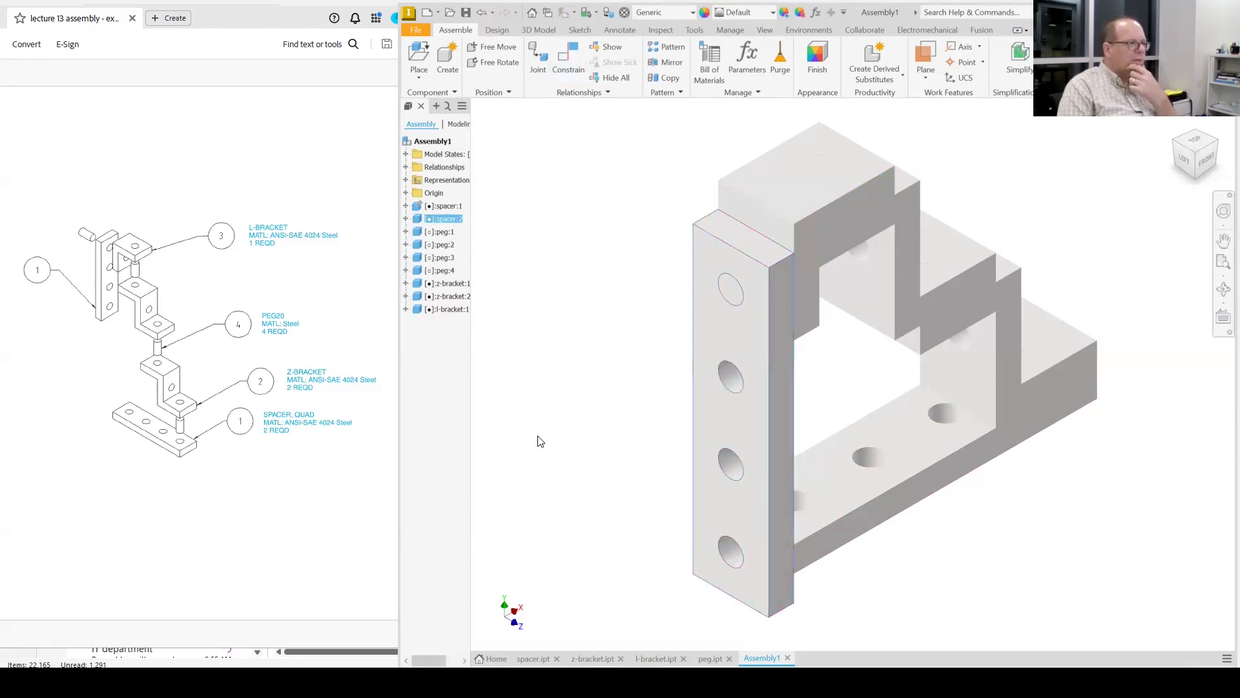
Step: Widen the model browser and highlight the top peg, a Z-bracket and the base spacer in turn to check the assembled components
drag(473, 411, 492, 412)
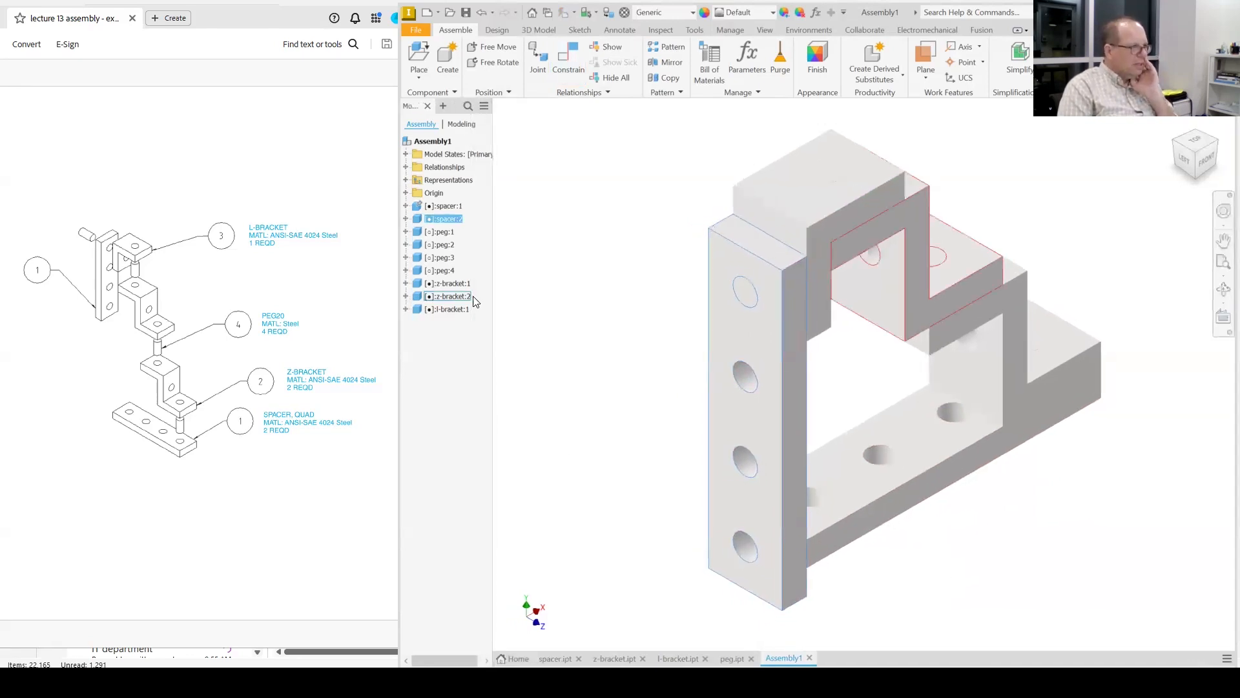
click(434, 393)
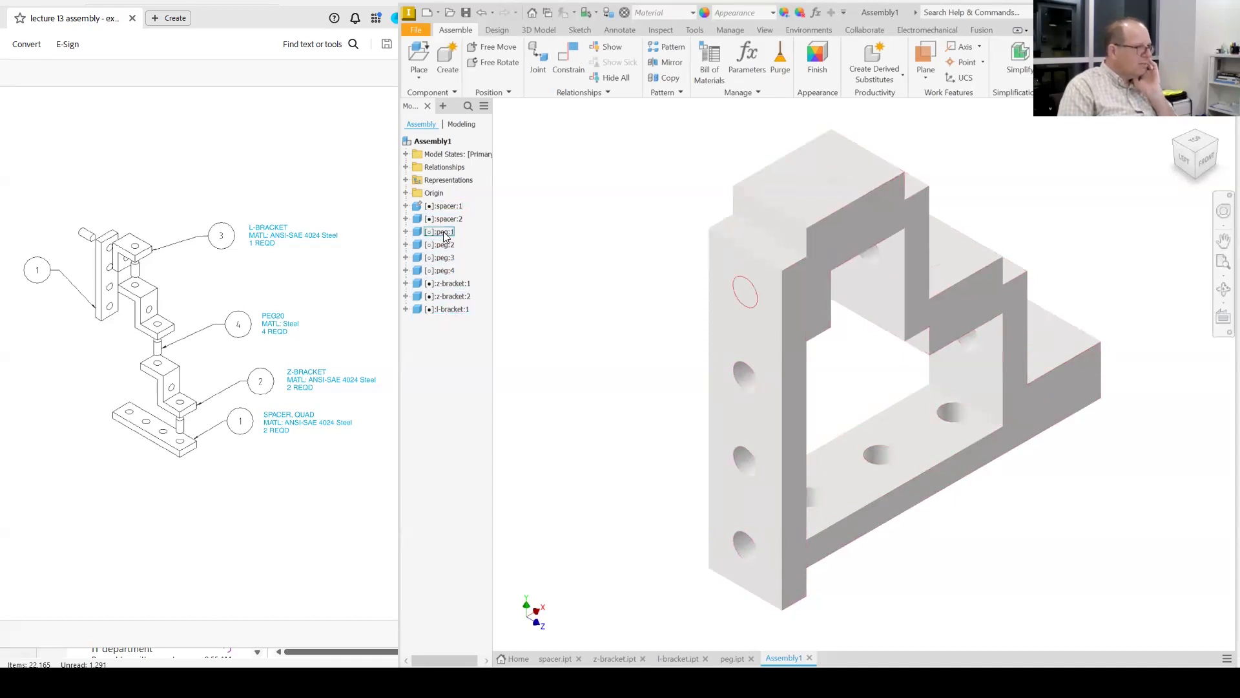
click(840, 179)
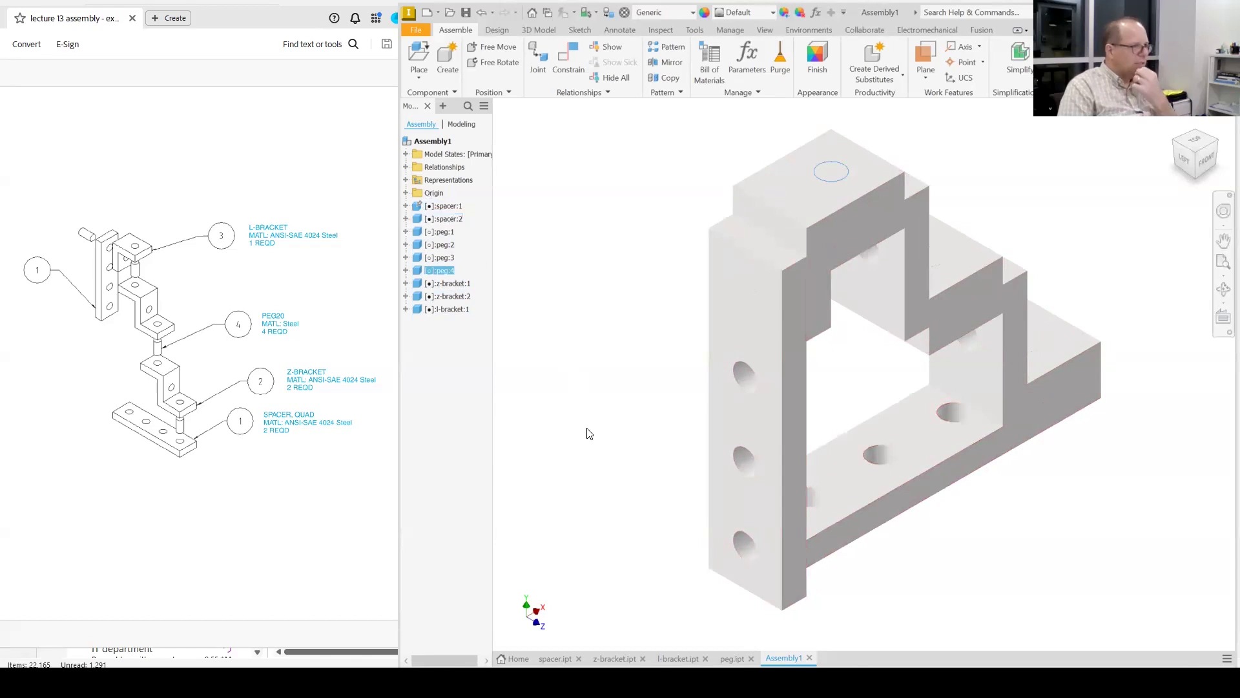
click(796, 282)
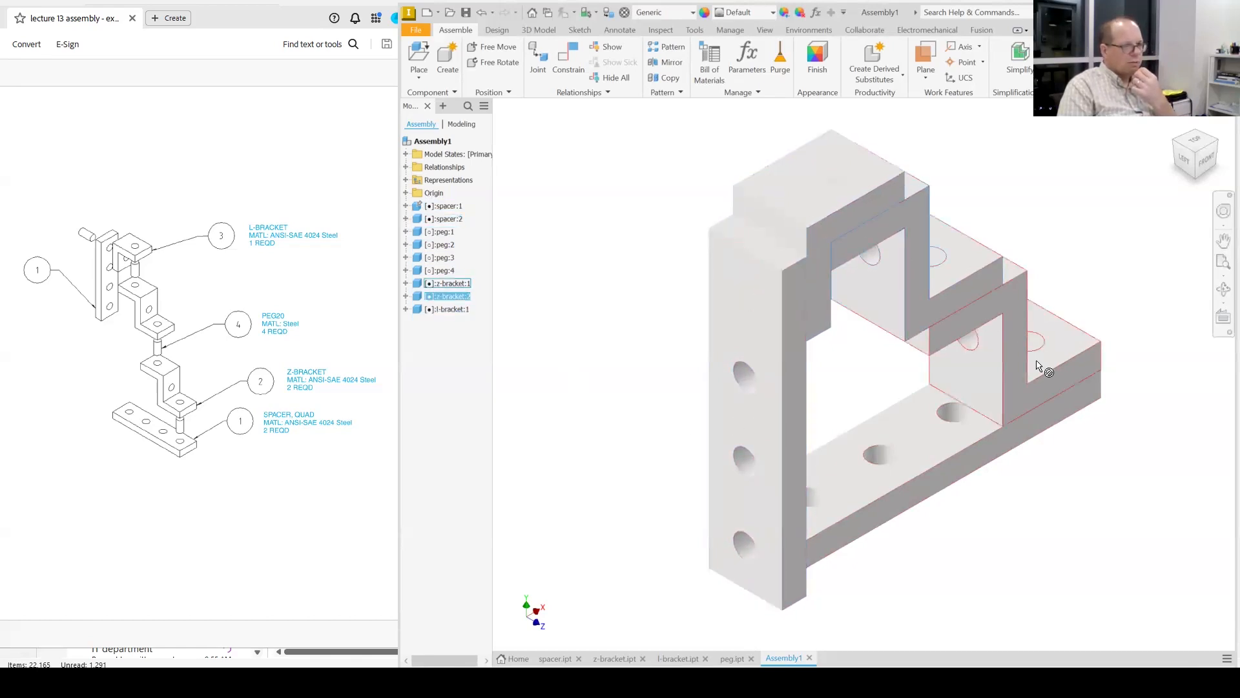
click(930, 476)
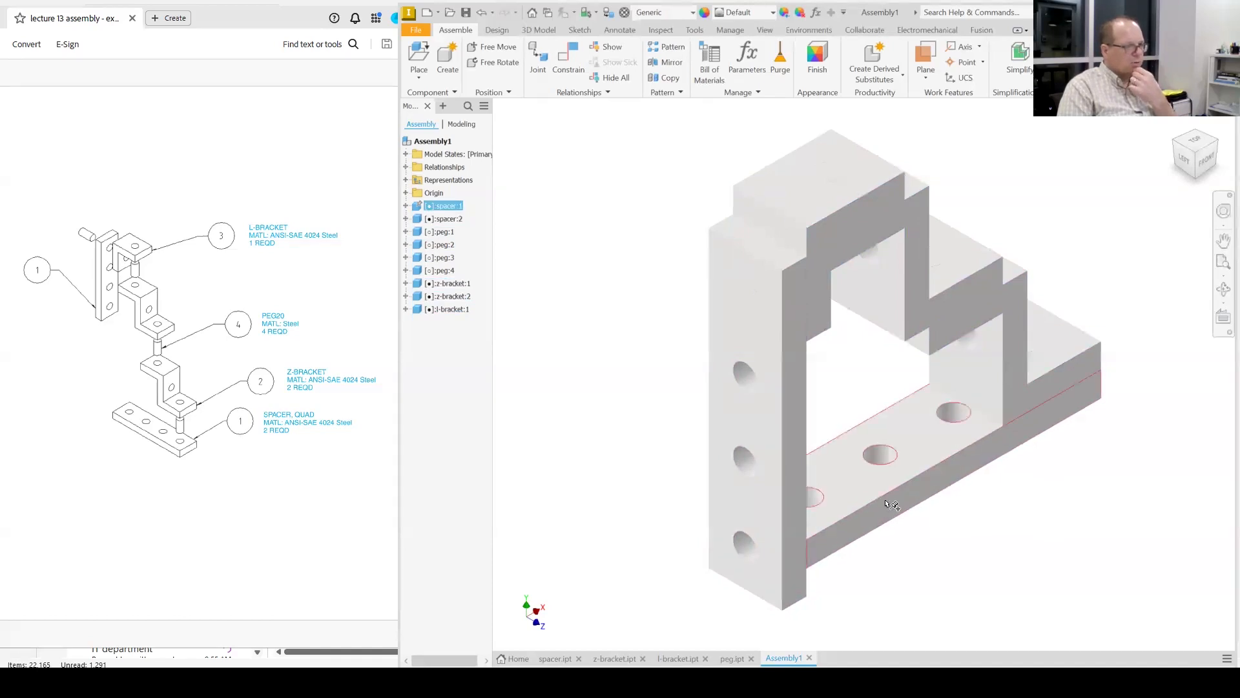
click(670, 186)
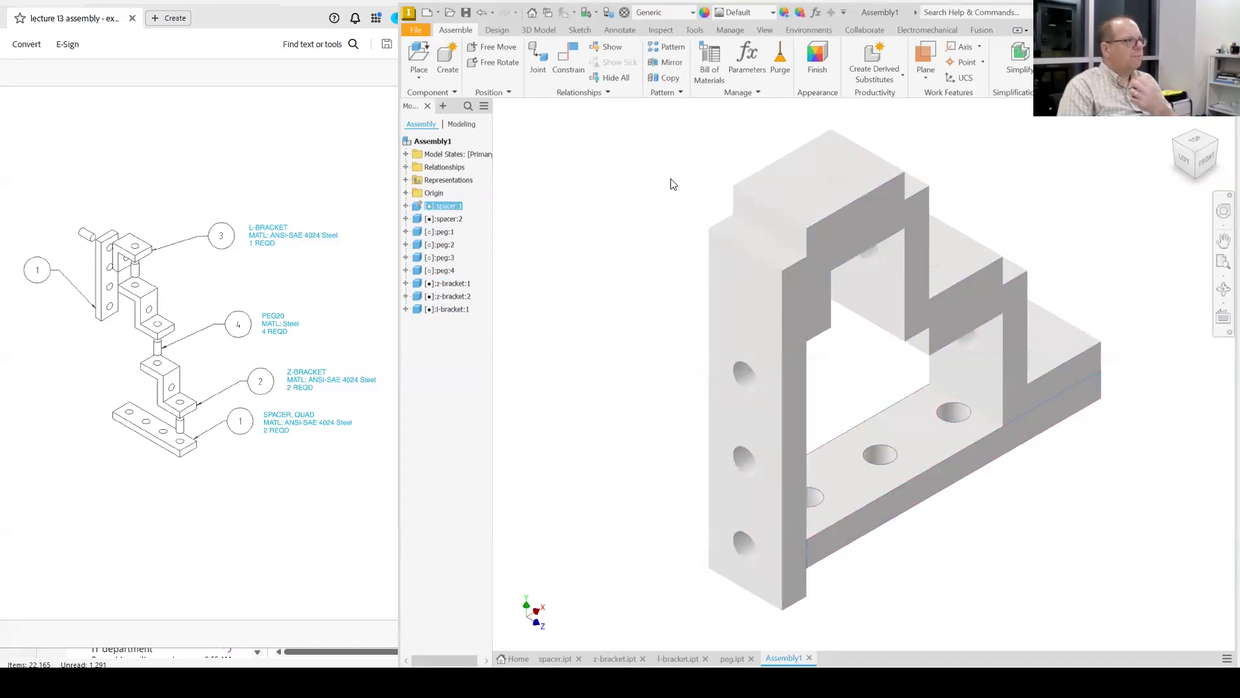